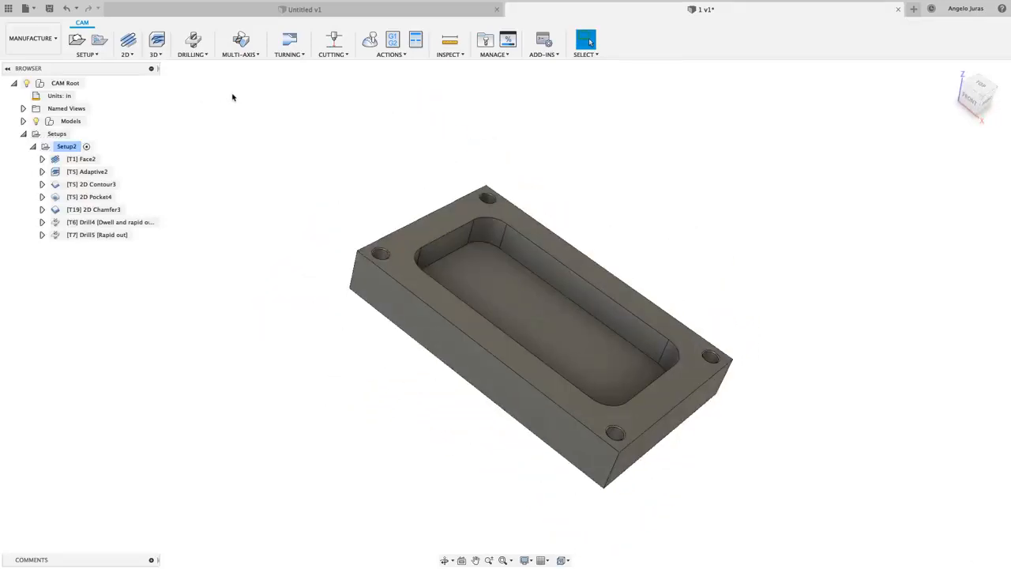
pyautogui.keyDown('shift'); pyautogui.hscroll(-5, 233, 97); pyautogui.keyUp('shift')
pyautogui.keyDown('shift'); pyautogui.hscroll(-3, 233, 97); pyautogui.keyUp('shift')
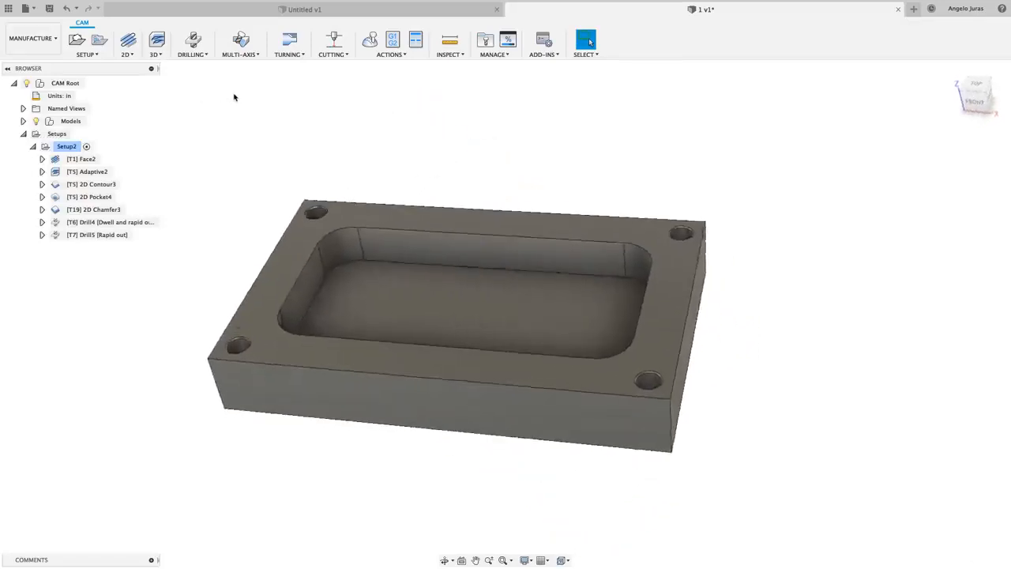
pyautogui.keyDown('shift'); pyautogui.scroll(4, 235, 97); pyautogui.keyUp('shift')
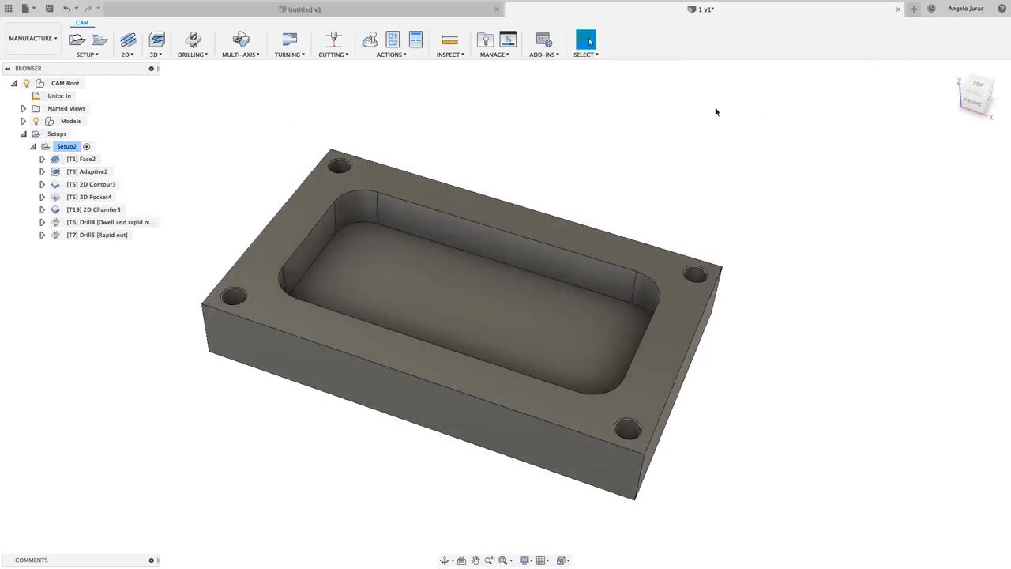
# Create a new design and start a sketch on the horizontal XY plane.
pyautogui.click(914, 8)
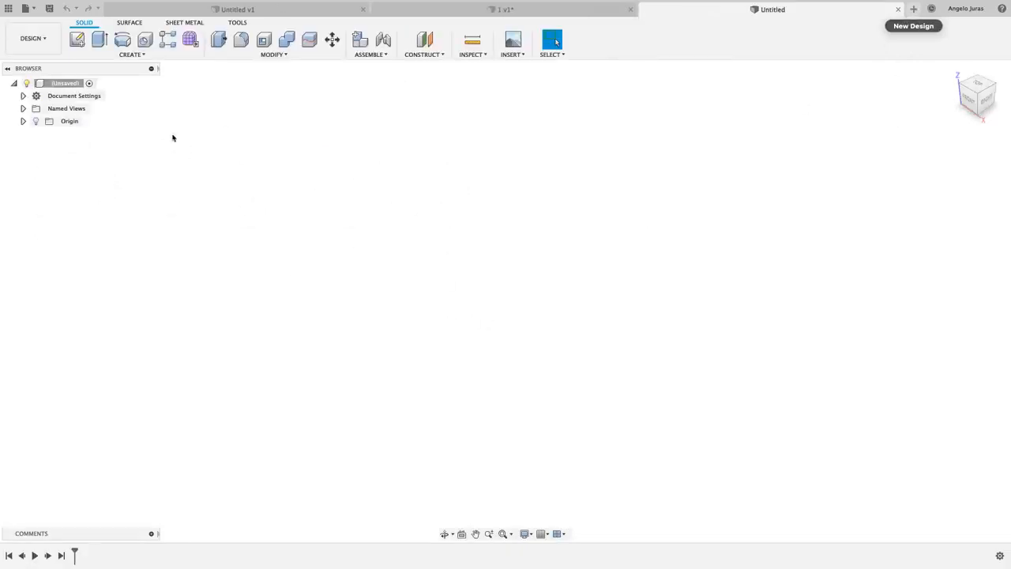
pyautogui.click(77, 41)
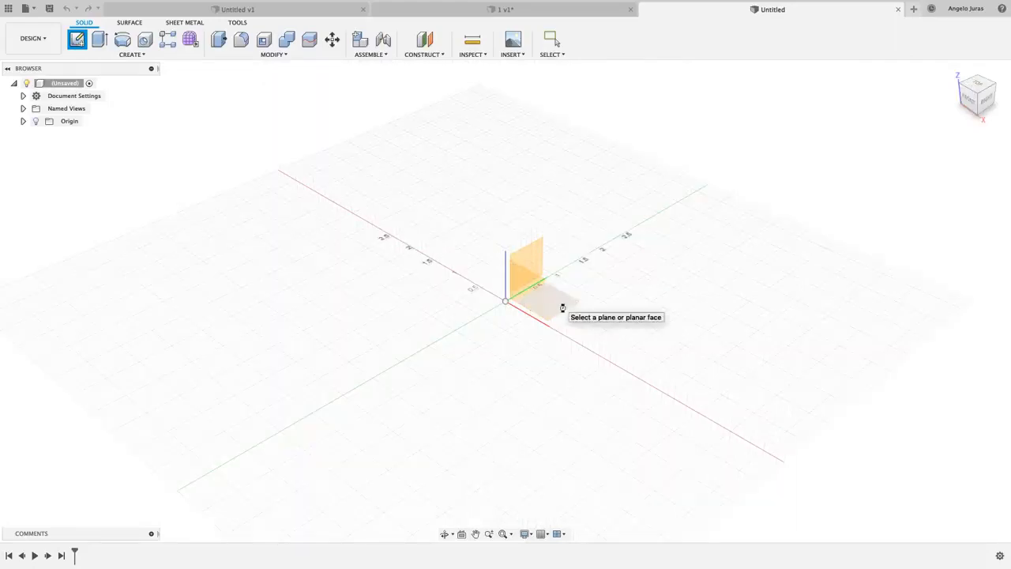
pyautogui.click(562, 308)
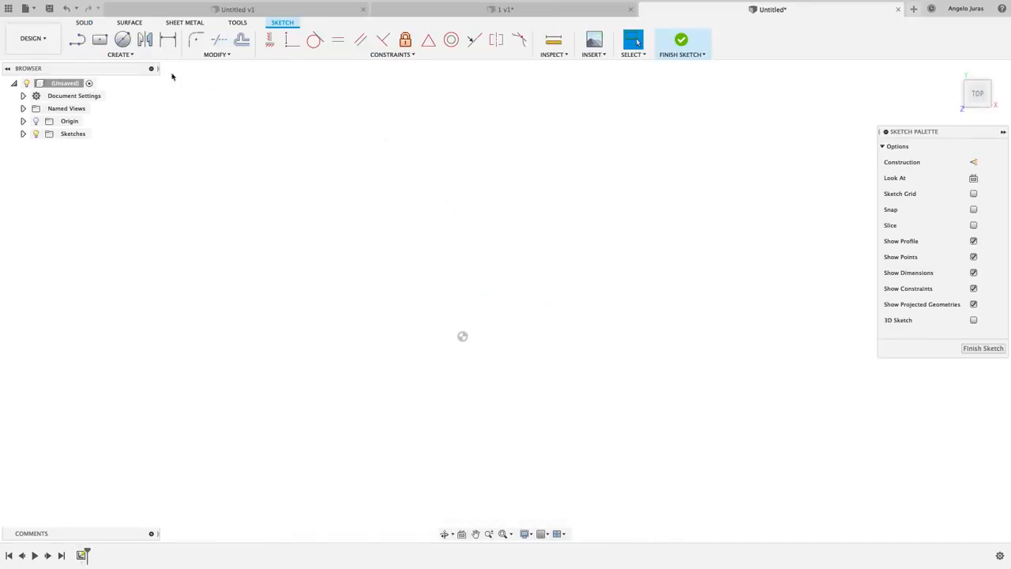
# Sketch a center rectangle at the origin, 5 in wide and 3 in high, and finish the sketch.
pyautogui.click(100, 40)
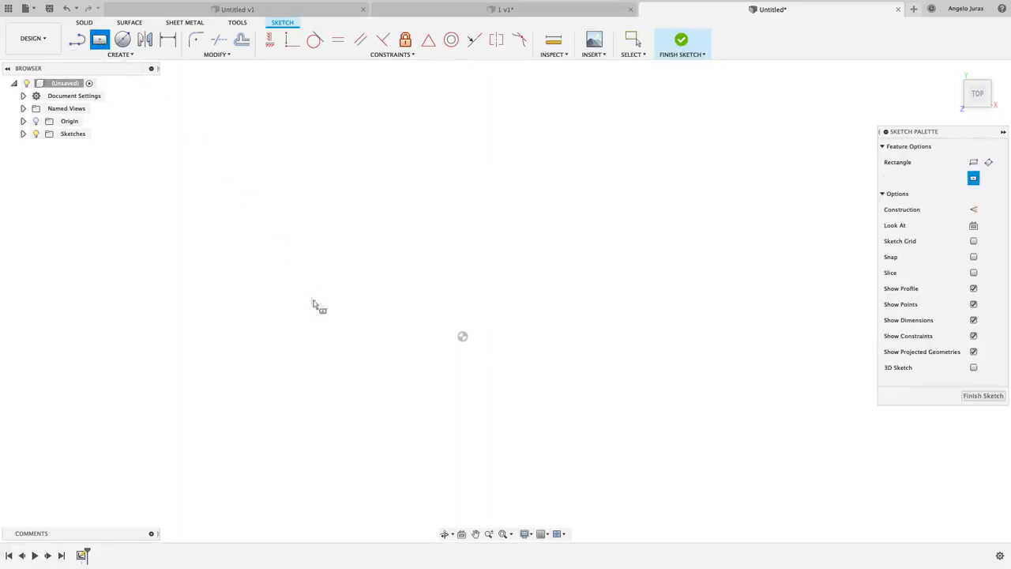
pyautogui.click(463, 337)
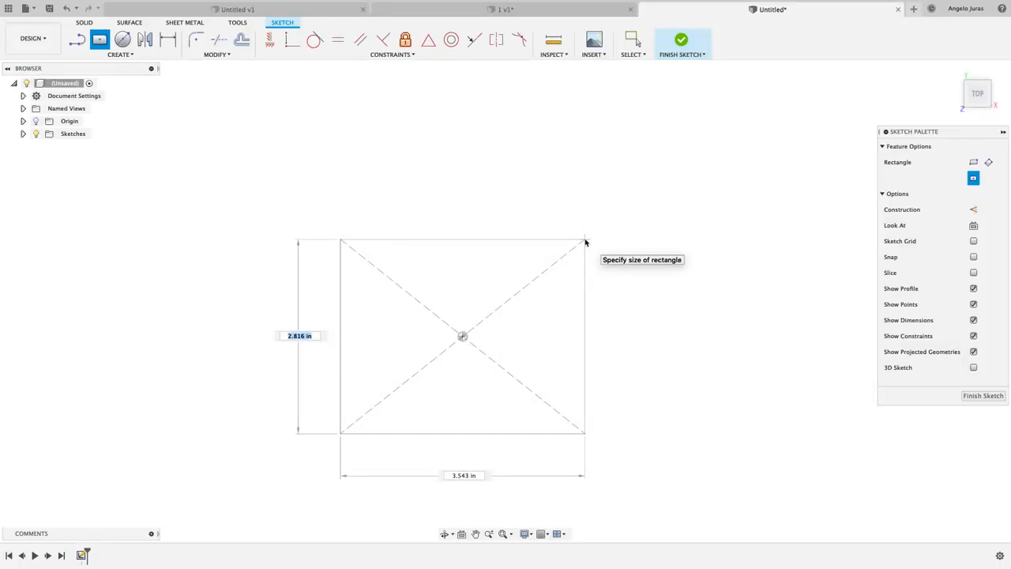
pyautogui.write('3')
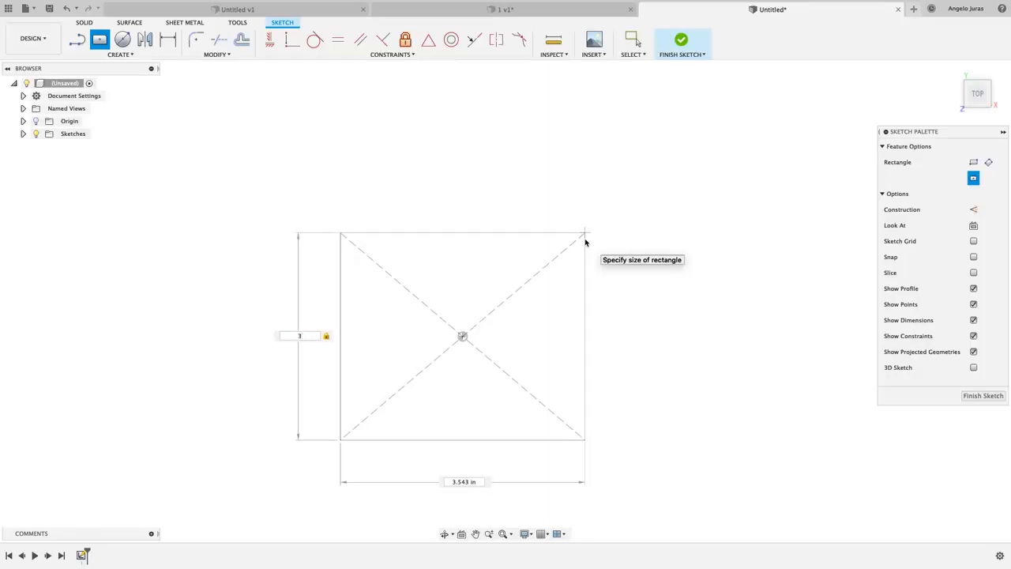
pyautogui.press('Tab')
pyautogui.write('5')
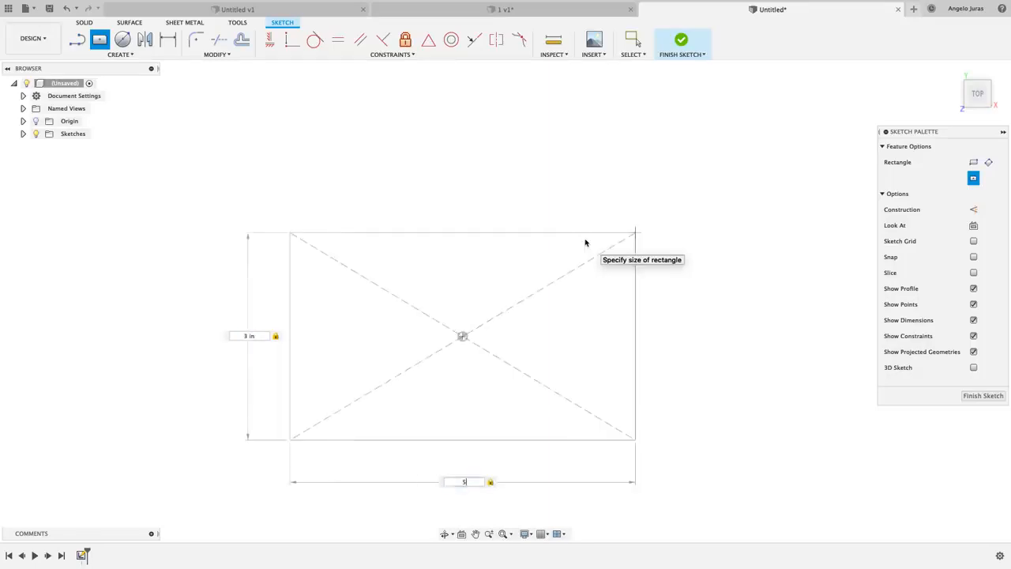
pyautogui.press('Return')
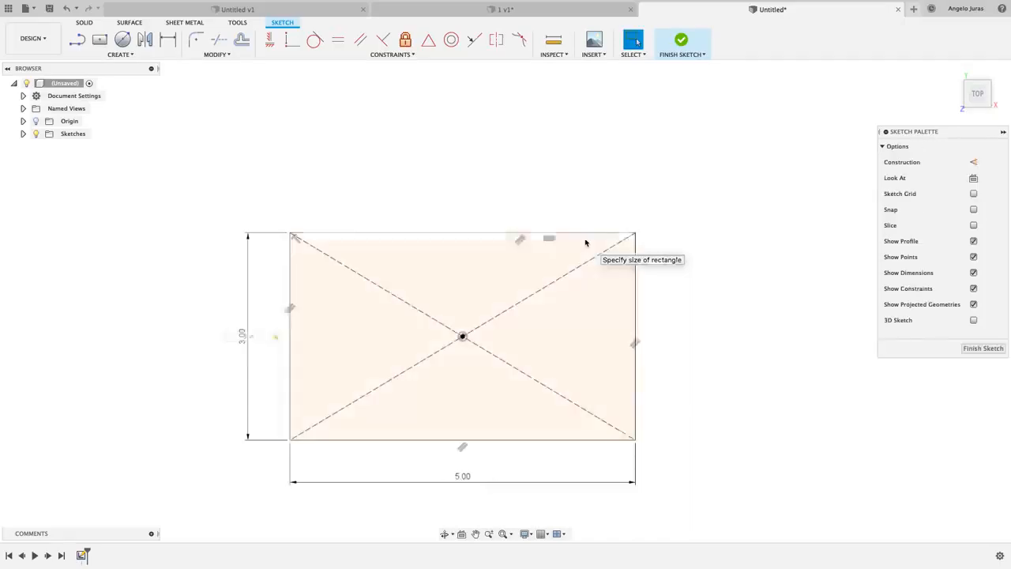
pyautogui.press('Escape')
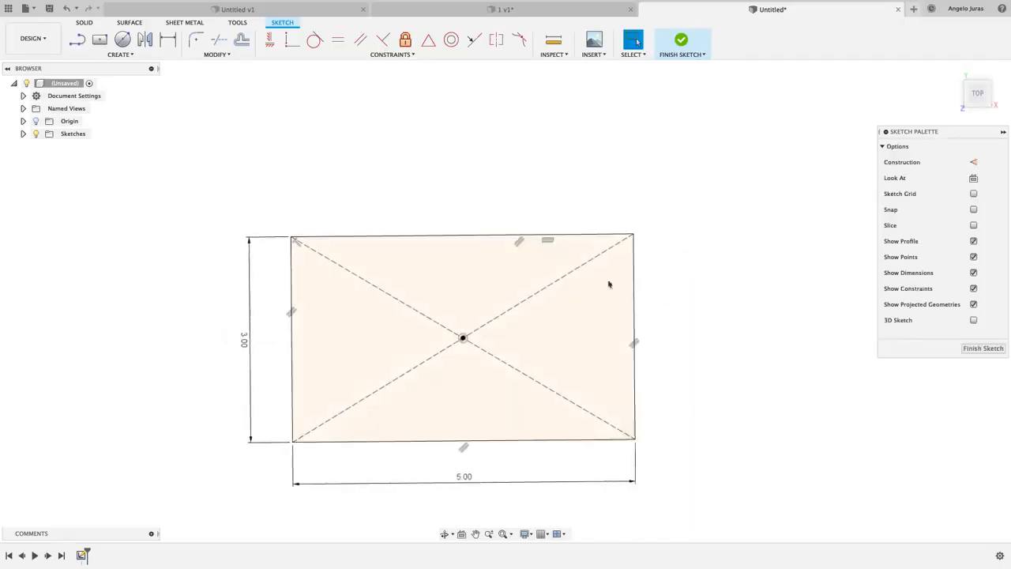
pyautogui.click(983, 348)
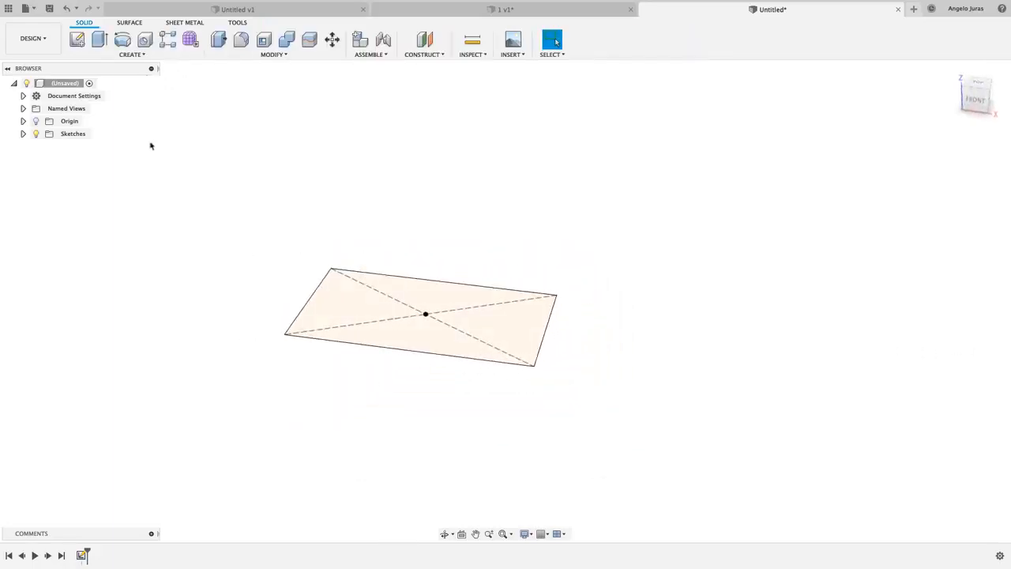
# Extrude the rectangle profile upward 0.75 in as a new body.
pyautogui.click(100, 39)
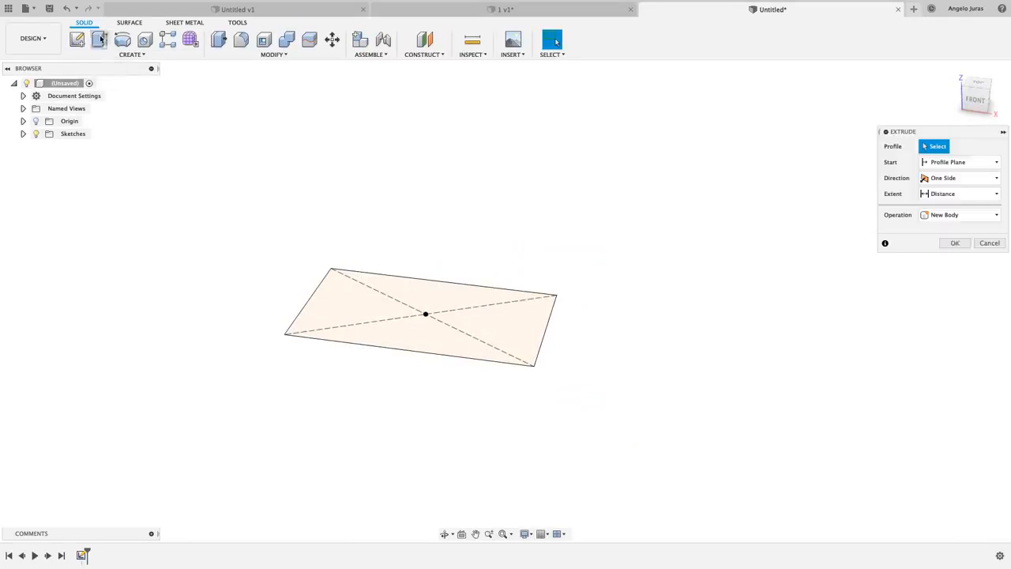
pyautogui.click(416, 302)
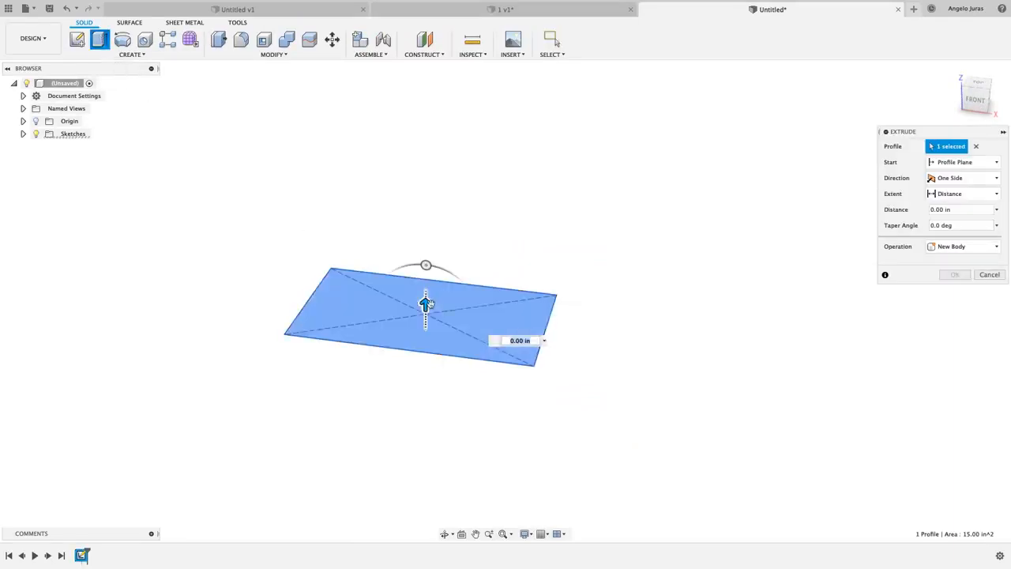
pyautogui.moveTo(424, 303); pyautogui.dragTo(425, 272)
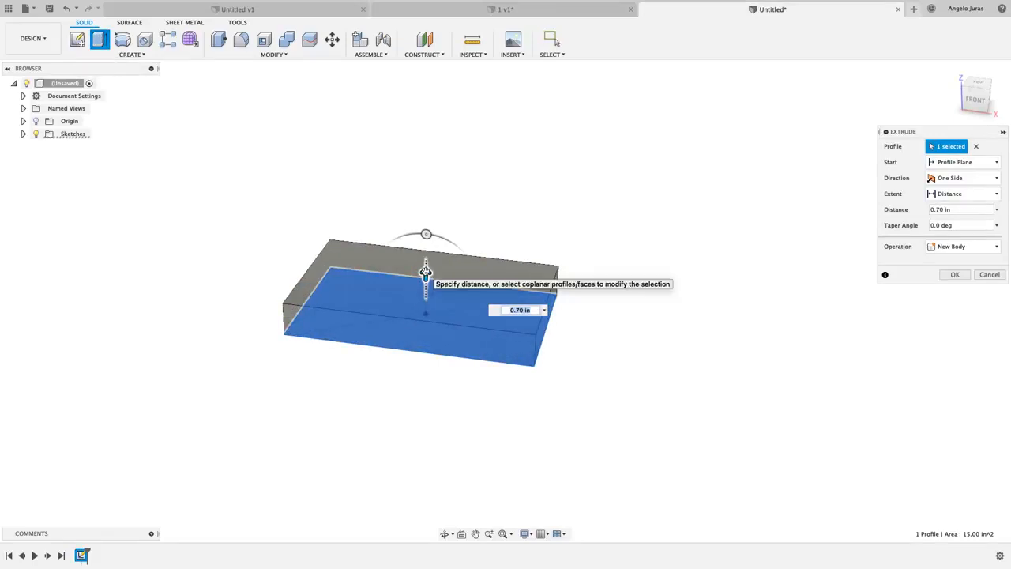
pyautogui.write('.75')
pyautogui.press('Return')
pyautogui.press('Return')
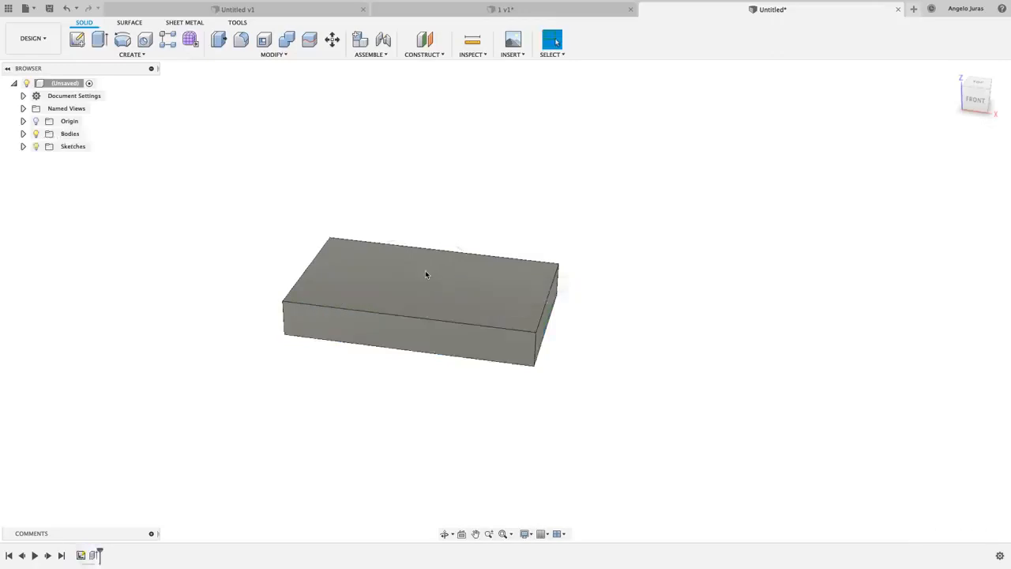
# Sketch on the block's top face an outline offset 0.5 in inward from the face edges, and finish the sketch.
pyautogui.keyDown('shift'); pyautogui.hscroll(2, 426, 275); pyautogui.keyUp('shift')
pyautogui.scroll(8, 426, 275)
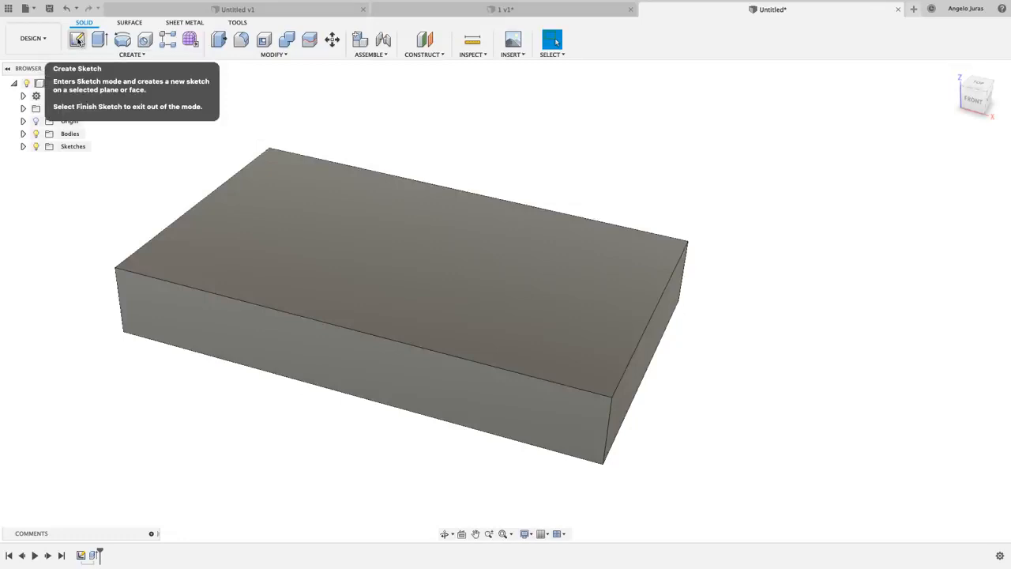
pyautogui.click(77, 39)
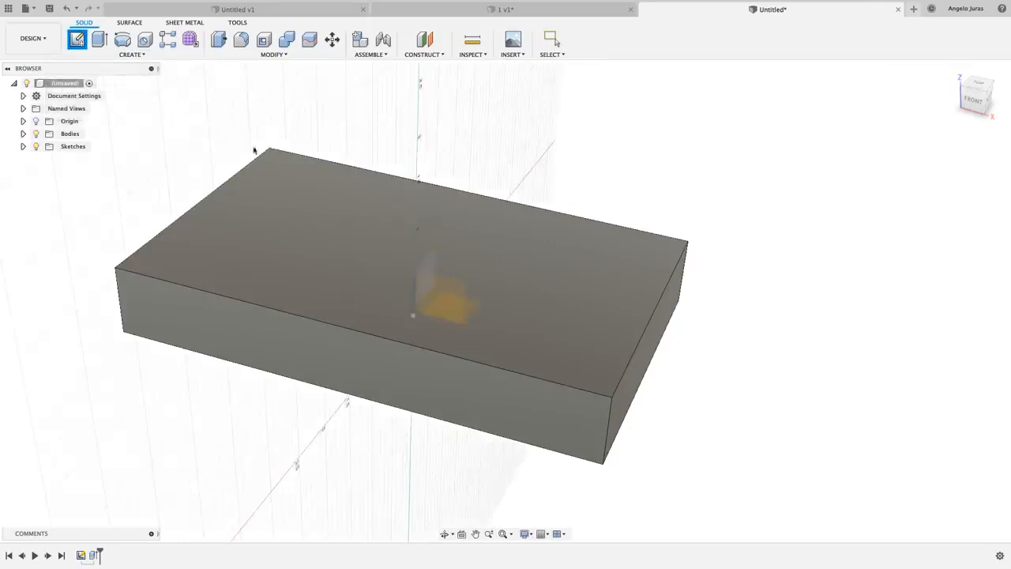
pyautogui.click(299, 186)
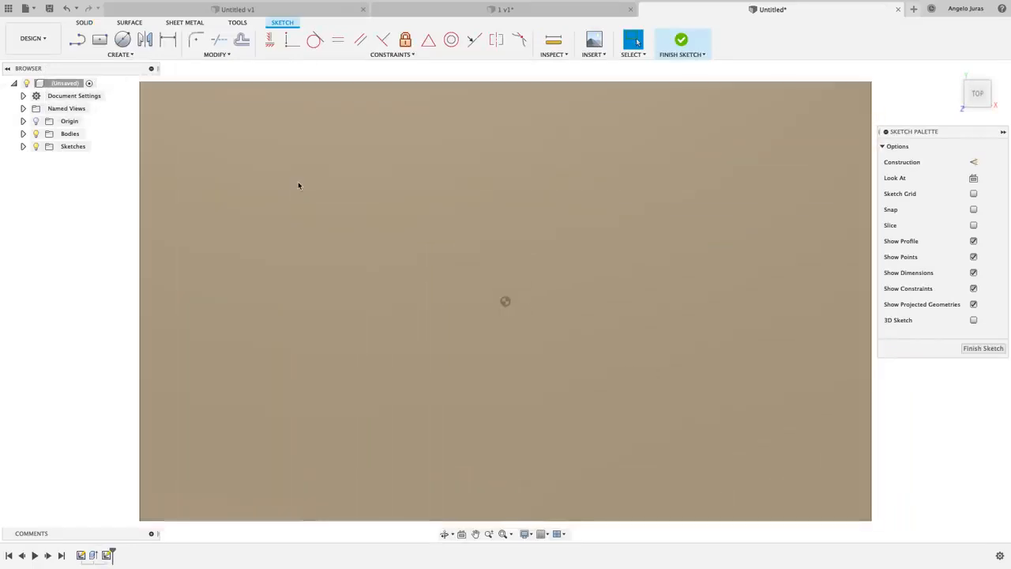
pyautogui.scroll(-4, 298, 181)
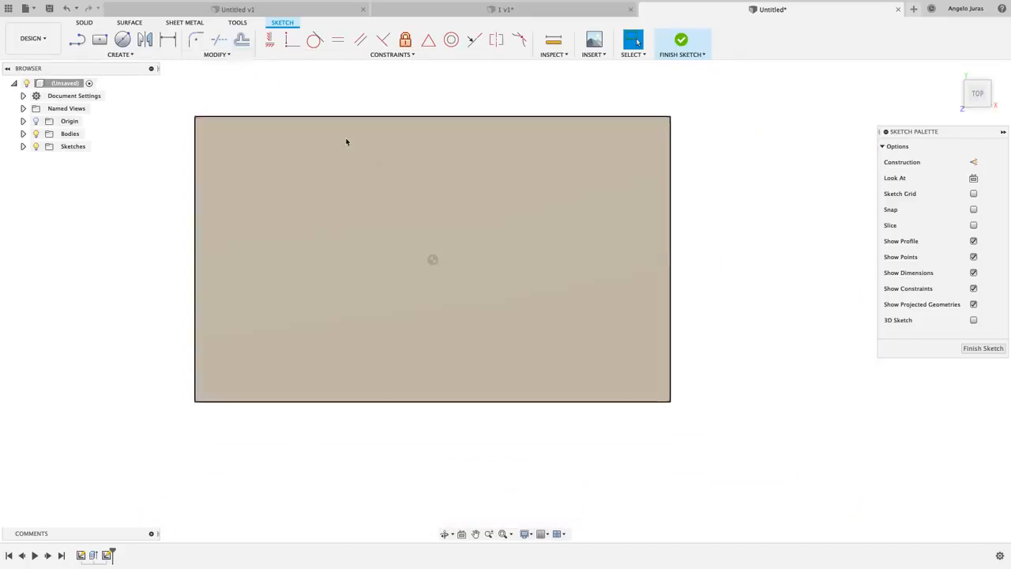
pyautogui.click(241, 41)
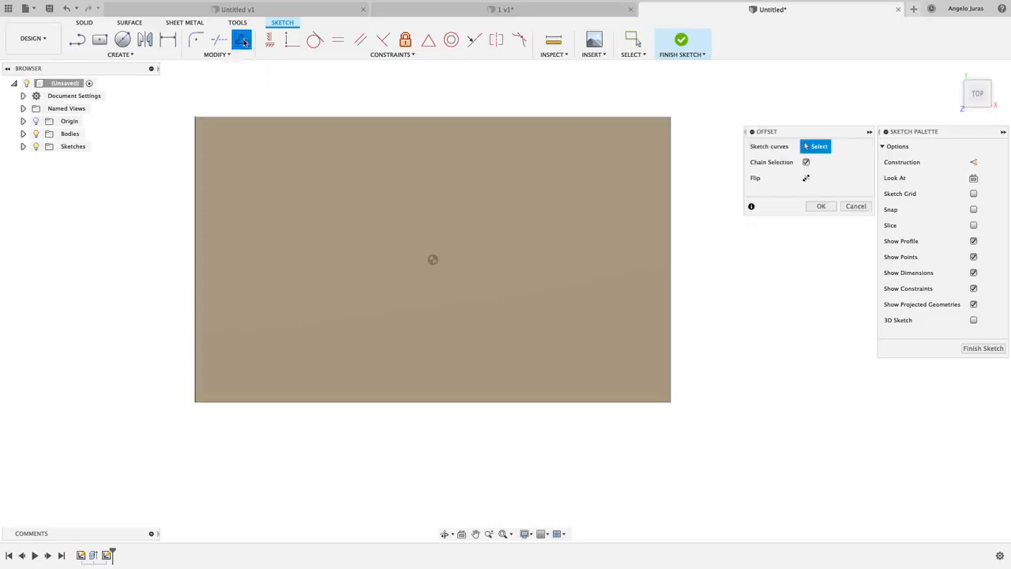
pyautogui.click(301, 122)
pyautogui.moveTo(302, 116); pyautogui.dragTo(302, 168)
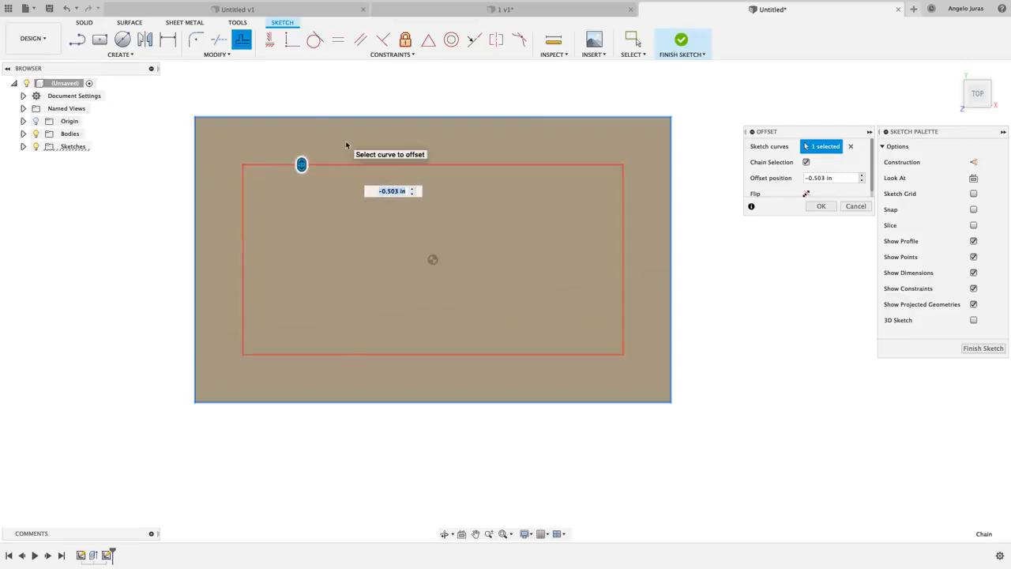
pyautogui.write('-.5')
pyautogui.press('Return')
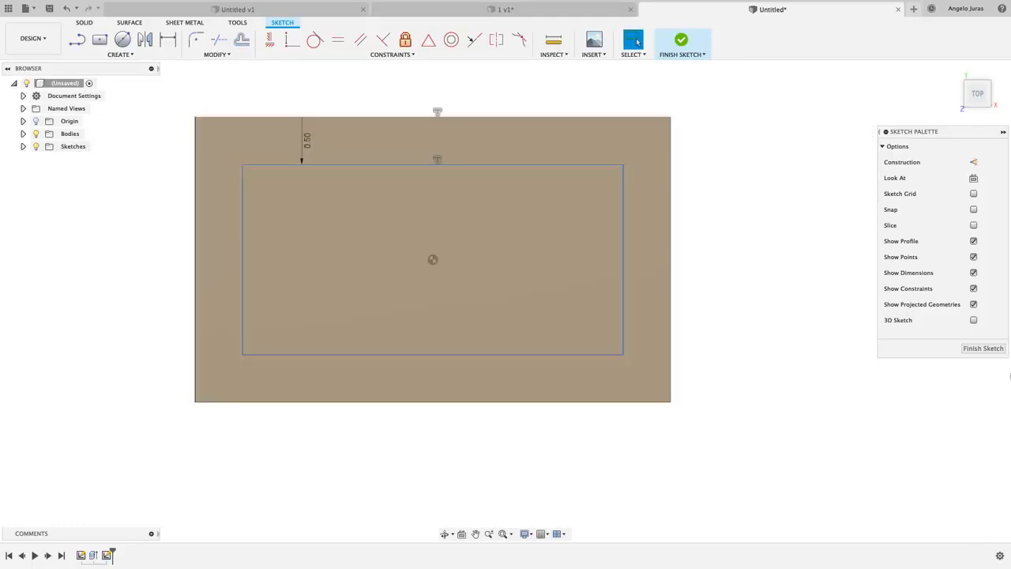
pyautogui.click(982, 348)
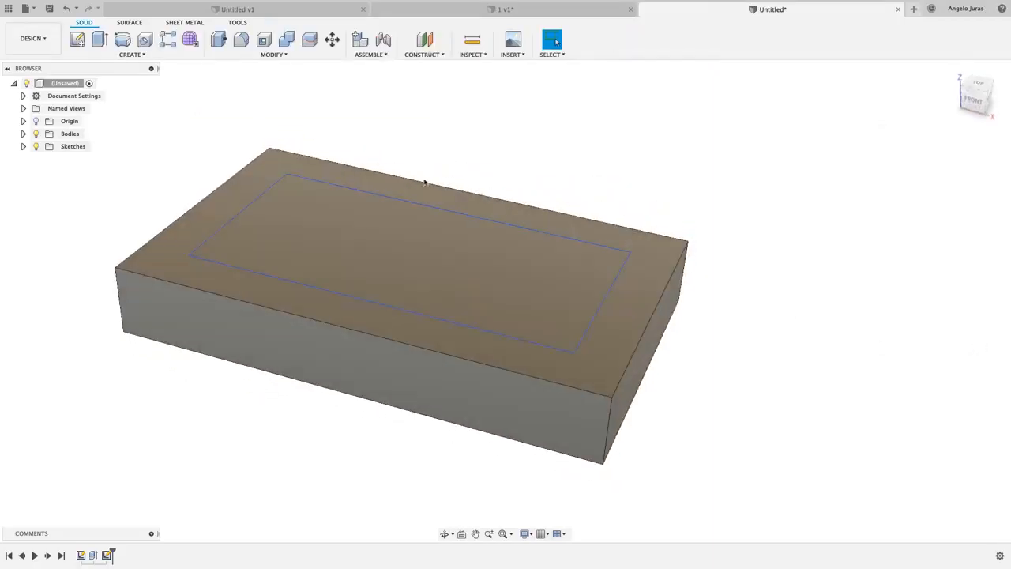
# Extrude the inner rectangle downward as a cut with a distance of -0.5 in to form a pocket.
pyautogui.click(99, 39)
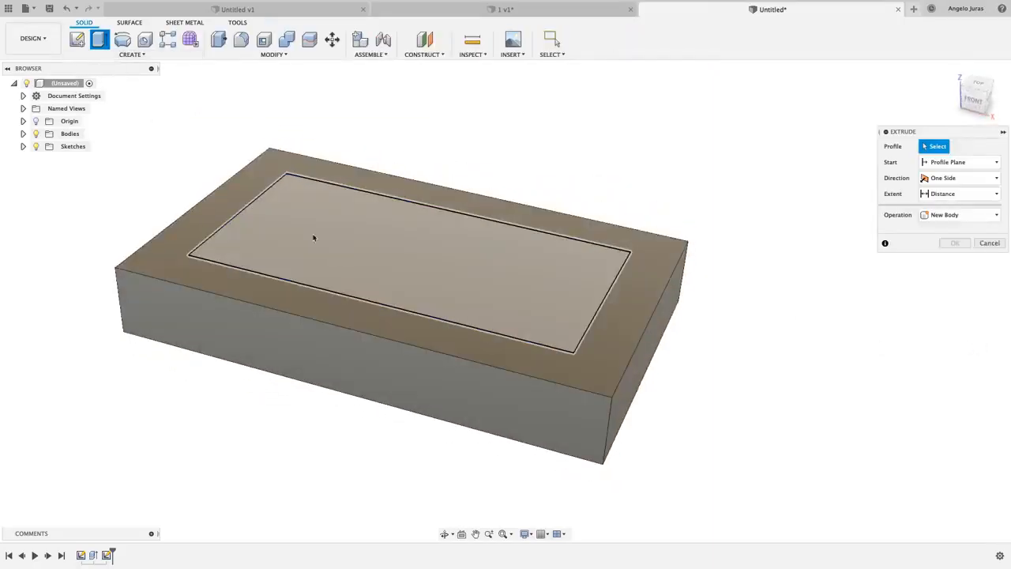
pyautogui.click(334, 216)
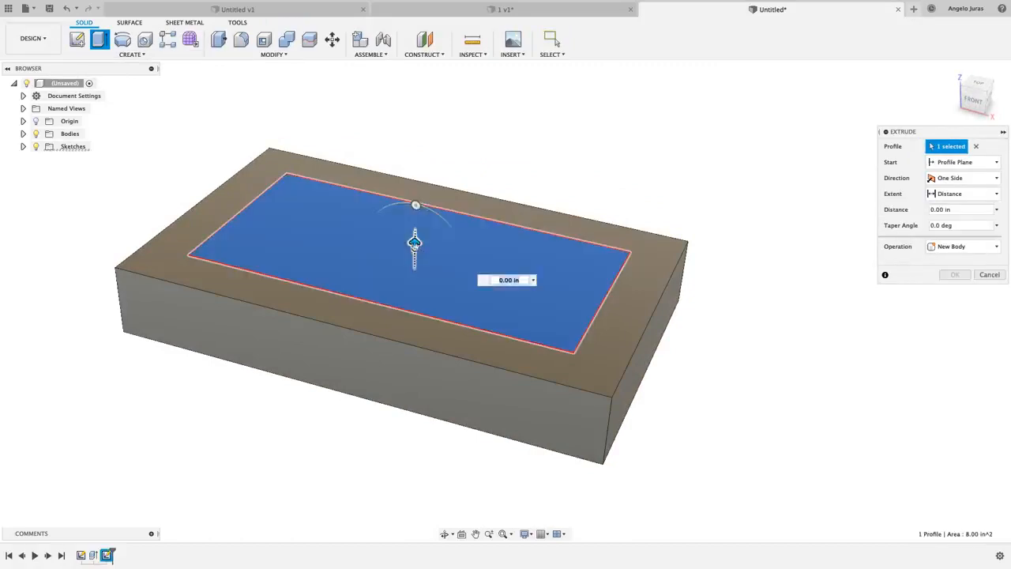
pyautogui.moveTo(415, 242); pyautogui.dragTo(413, 203)
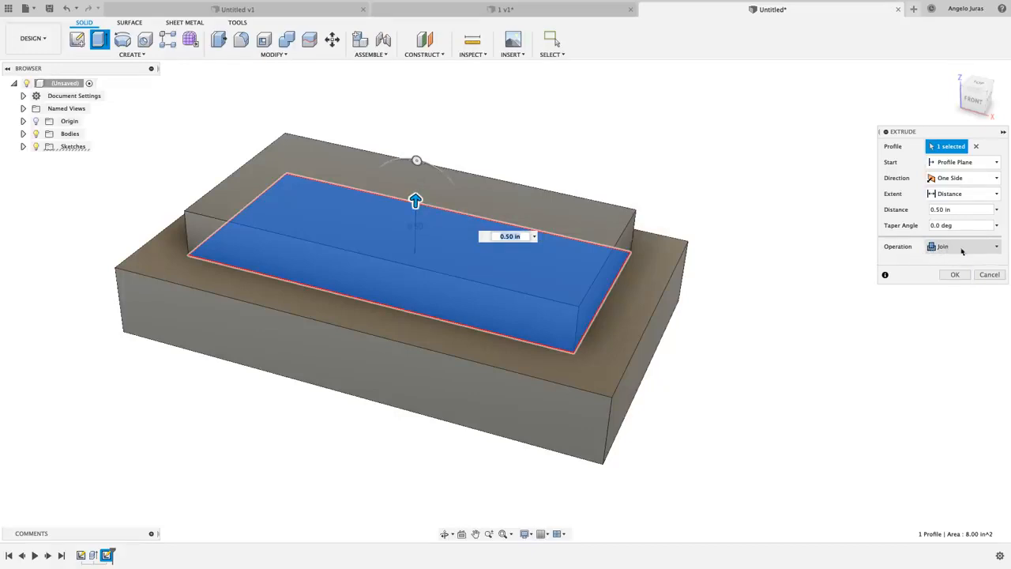
pyautogui.moveTo(416, 204); pyautogui.dragTo(413, 311)
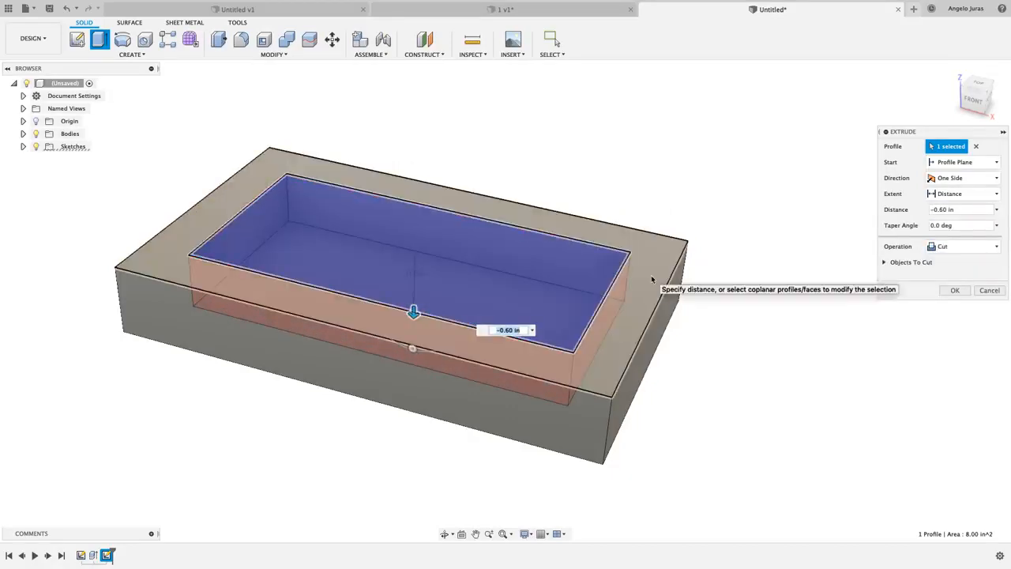
pyautogui.write('-.5')
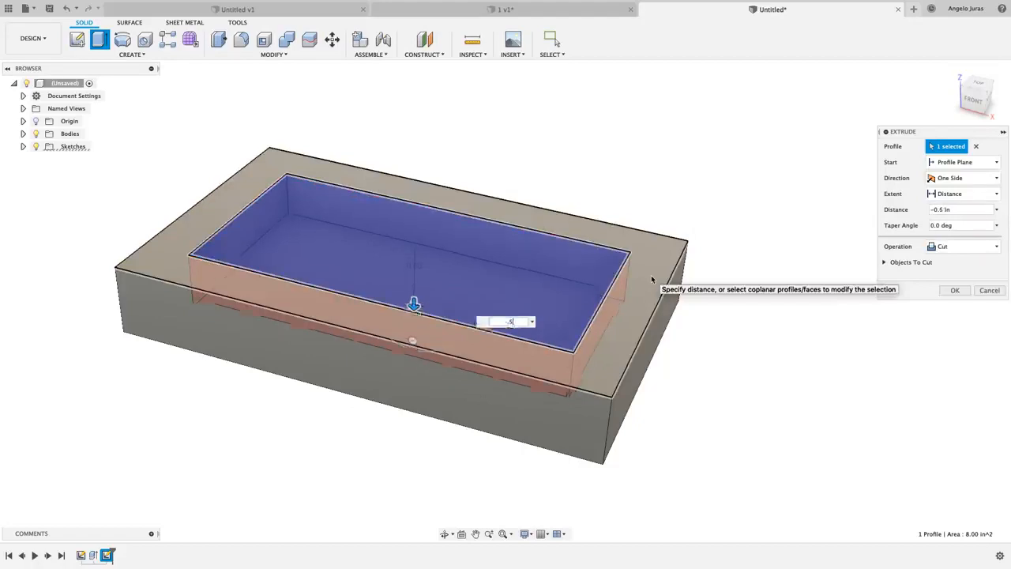
pyautogui.press('Return')
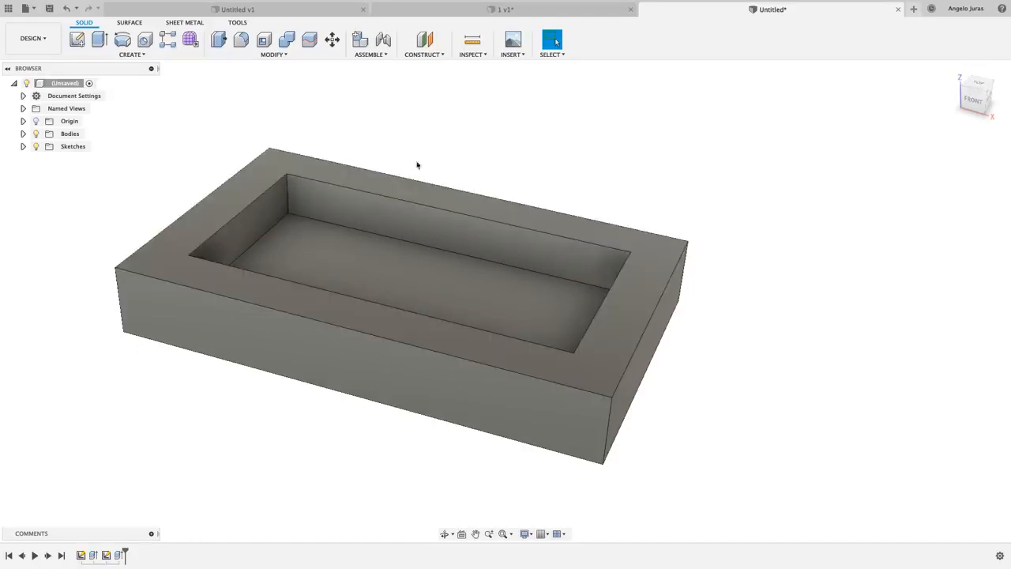
# Fillet the pocket's four vertical corner edges with a radius of 0.375 in.
pyautogui.click(242, 41)
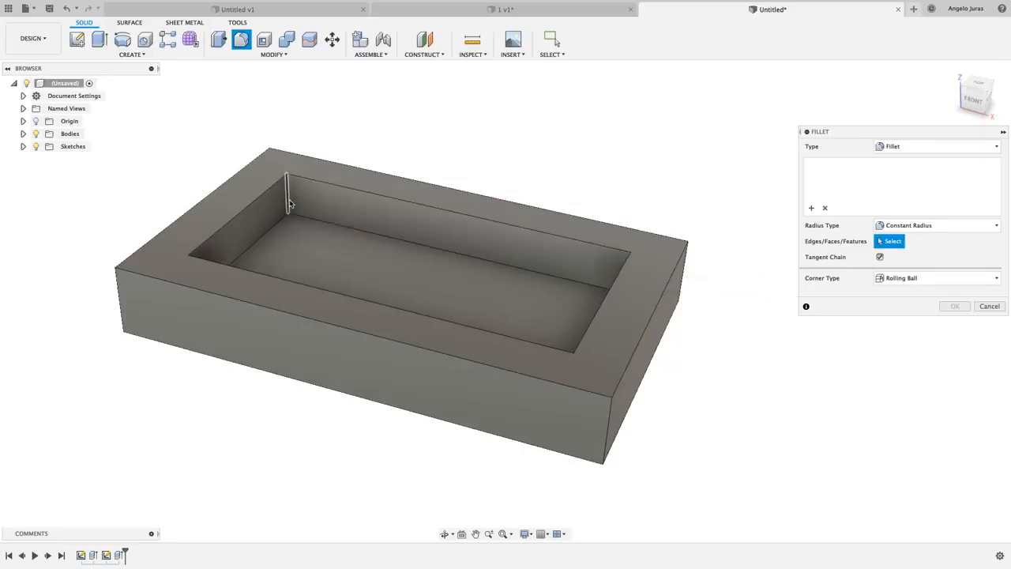
pyautogui.click(628, 273)
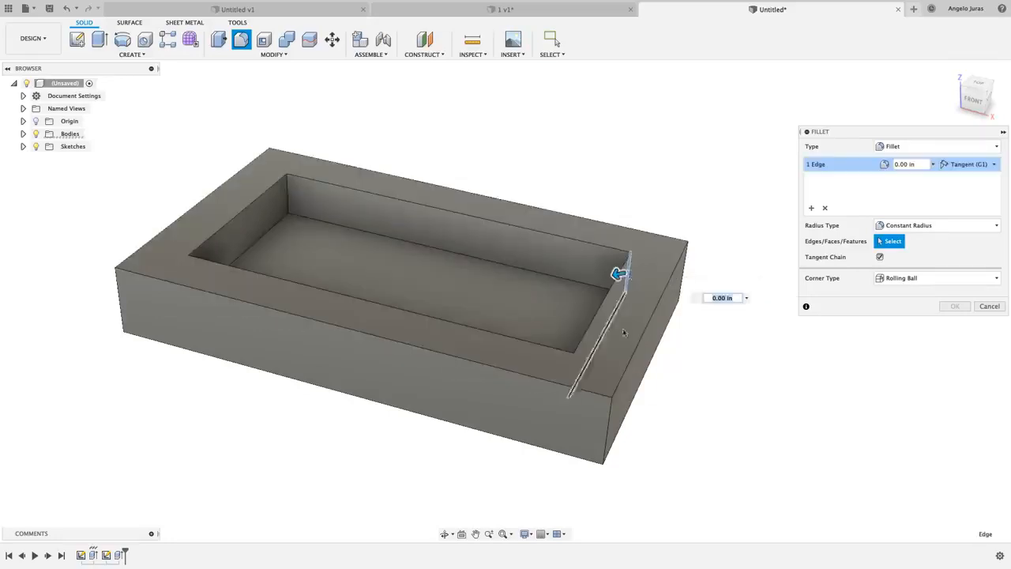
pyautogui.click(572, 374)
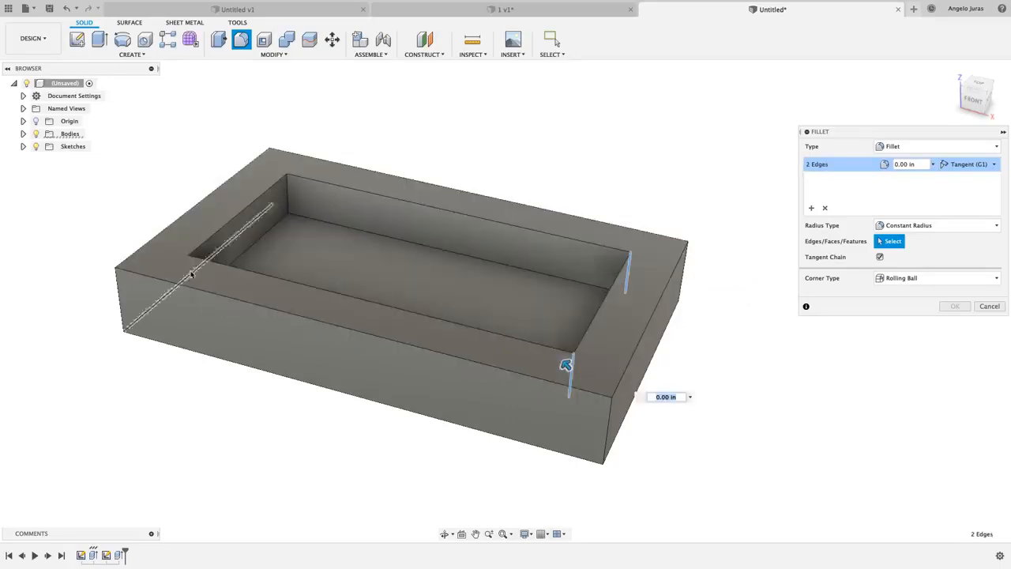
pyautogui.click(191, 274)
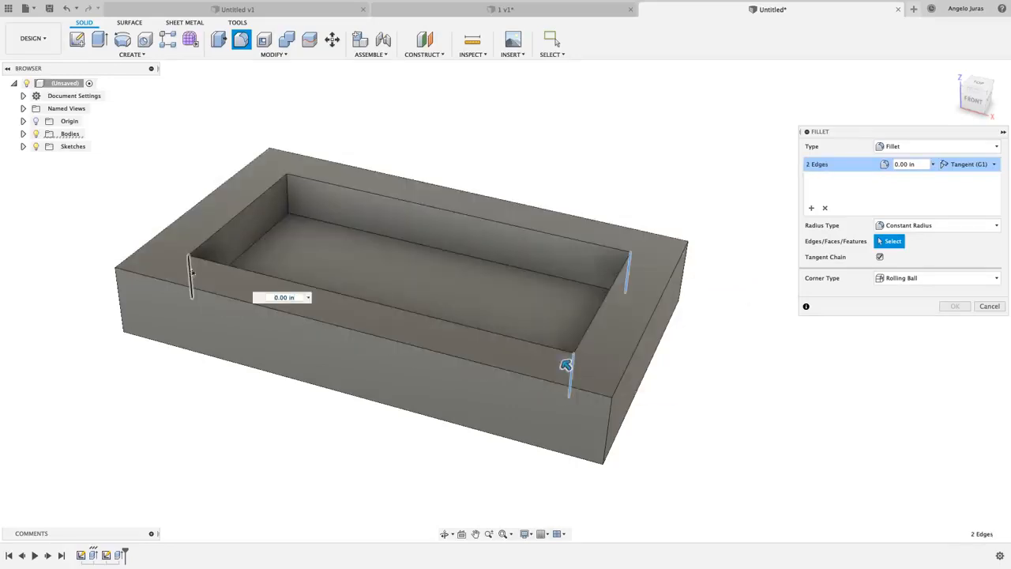
pyautogui.click(288, 199)
pyautogui.moveTo(293, 198)
pyautogui.mouseDown()
pyautogui.moveTo(295, 220)
pyautogui.moveTo(294, 205)
pyautogui.mouseUp()
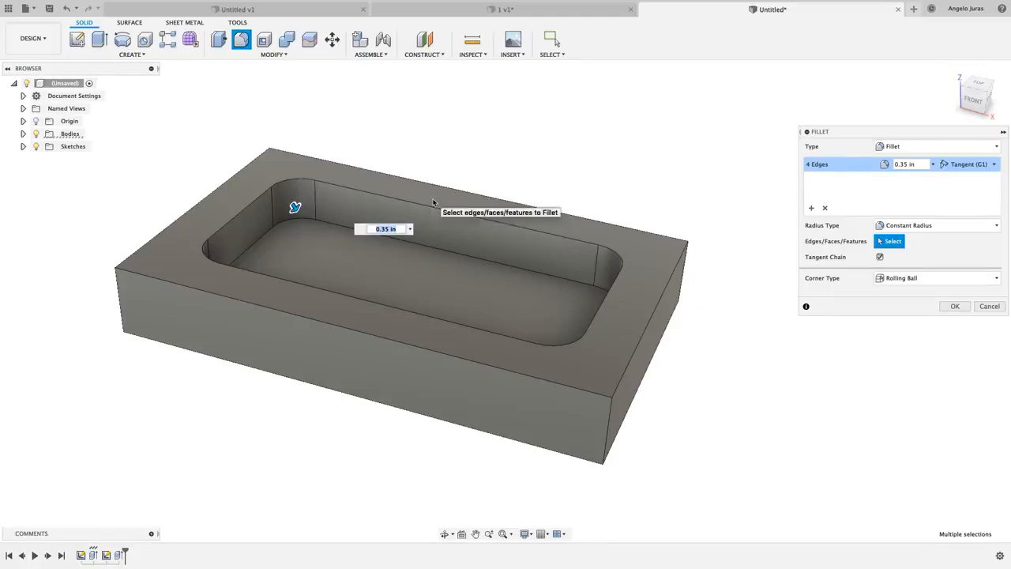
pyautogui.press('BackSpace')
pyautogui.write('.375')
pyautogui.press('Return')
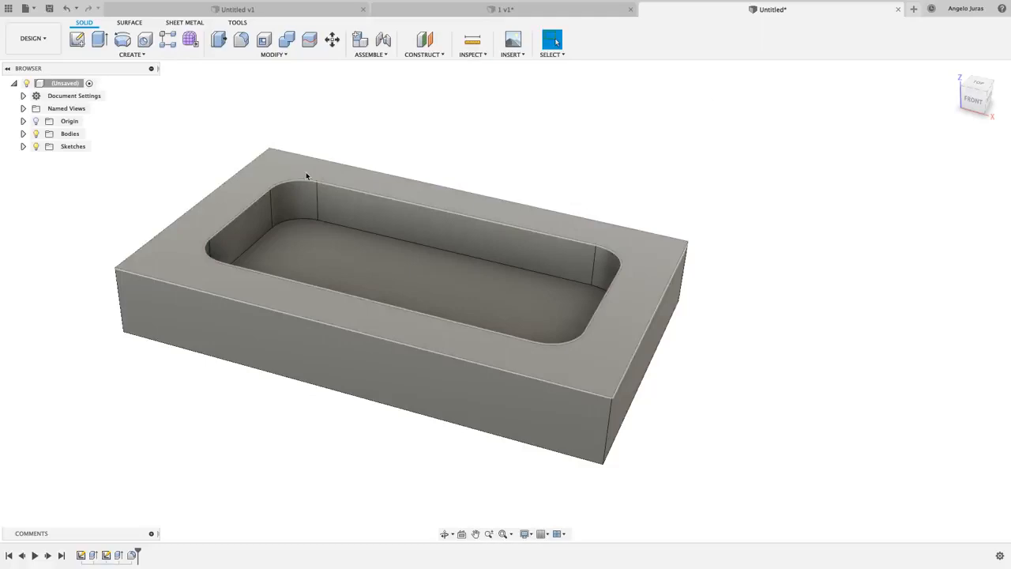
# Start a sketch on the block's top face and offset its outer edges inward by about 0.228 in.
pyautogui.click(79, 42)
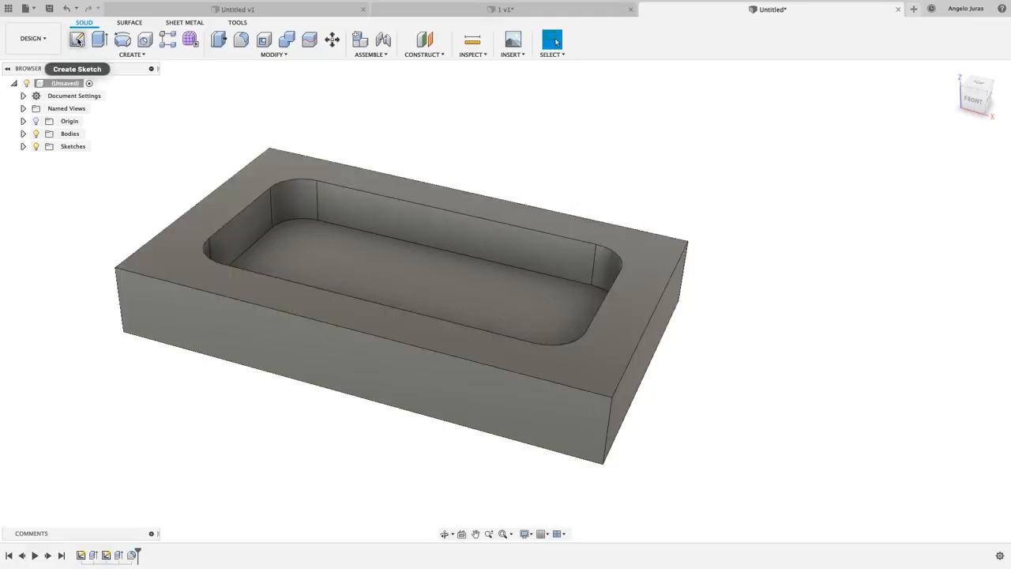
pyautogui.click(286, 166)
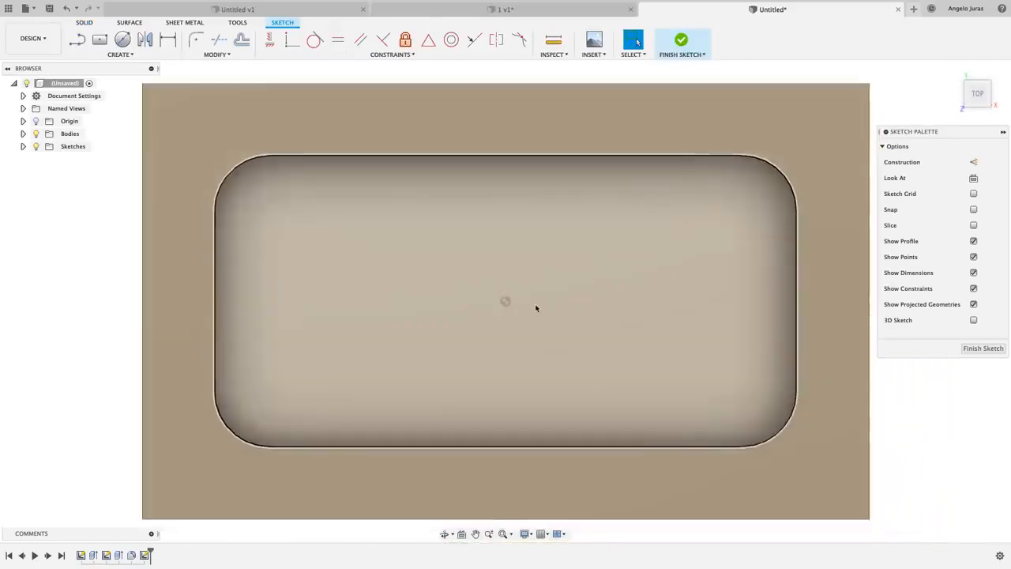
pyautogui.scroll(-4, 538, 306)
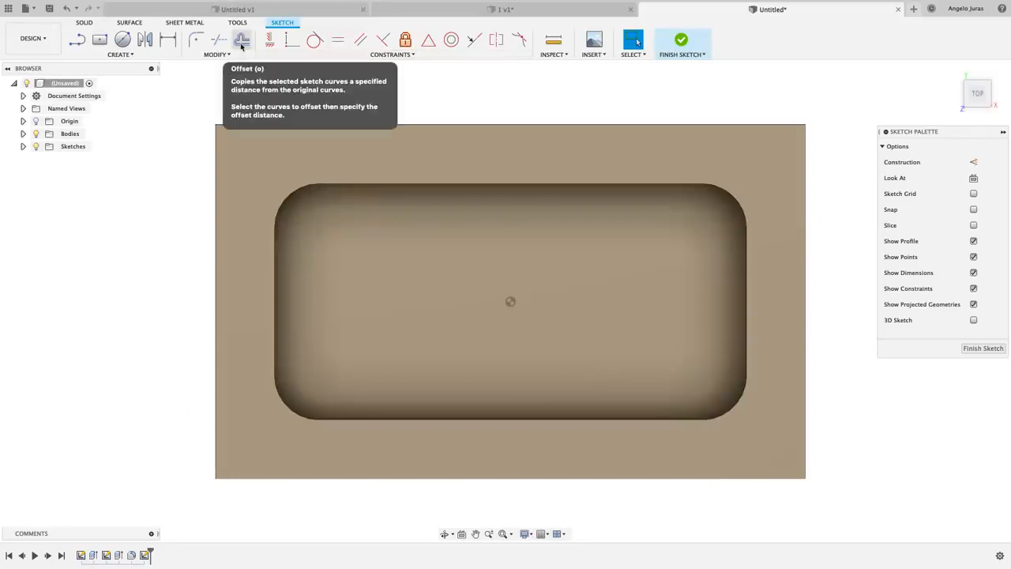
pyautogui.click(242, 45)
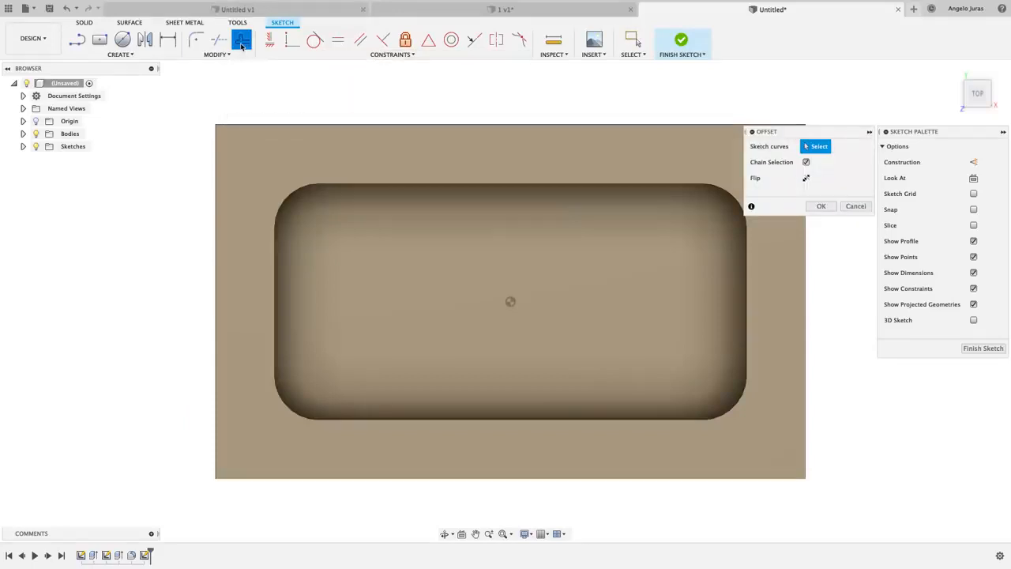
pyautogui.click(360, 129)
pyautogui.moveTo(360, 125); pyautogui.dragTo(359, 151)
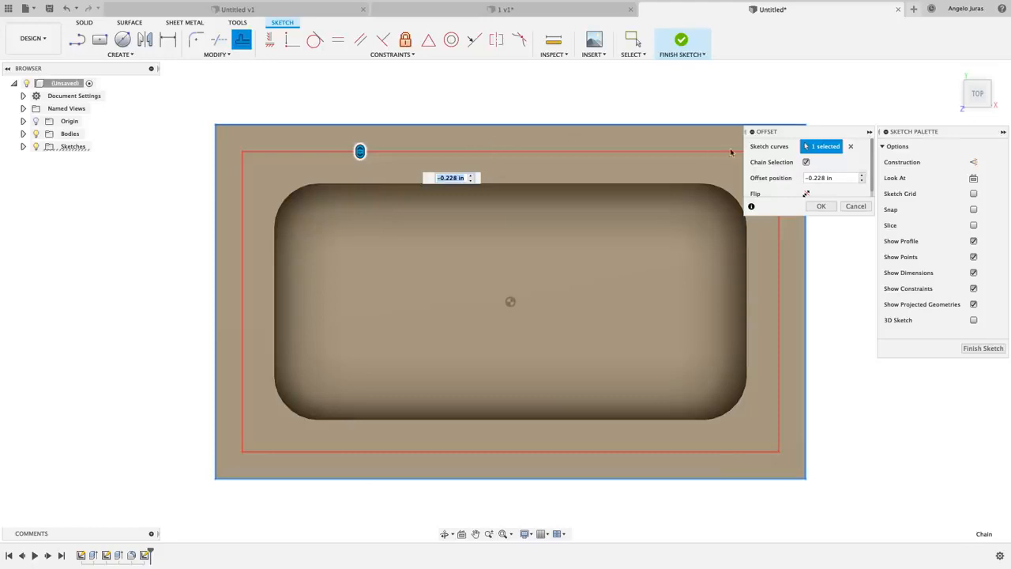
# Make the offset outline construction geometry, set its offset position to -0.25 in, and finish the sketch.
pyautogui.click(975, 163)
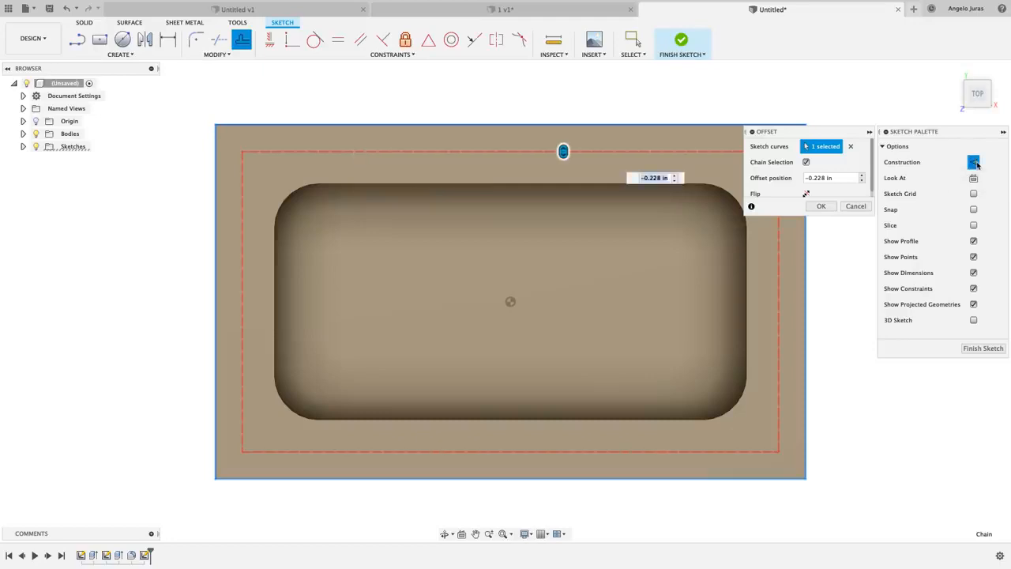
pyautogui.click(977, 165)
pyautogui.click(977, 164)
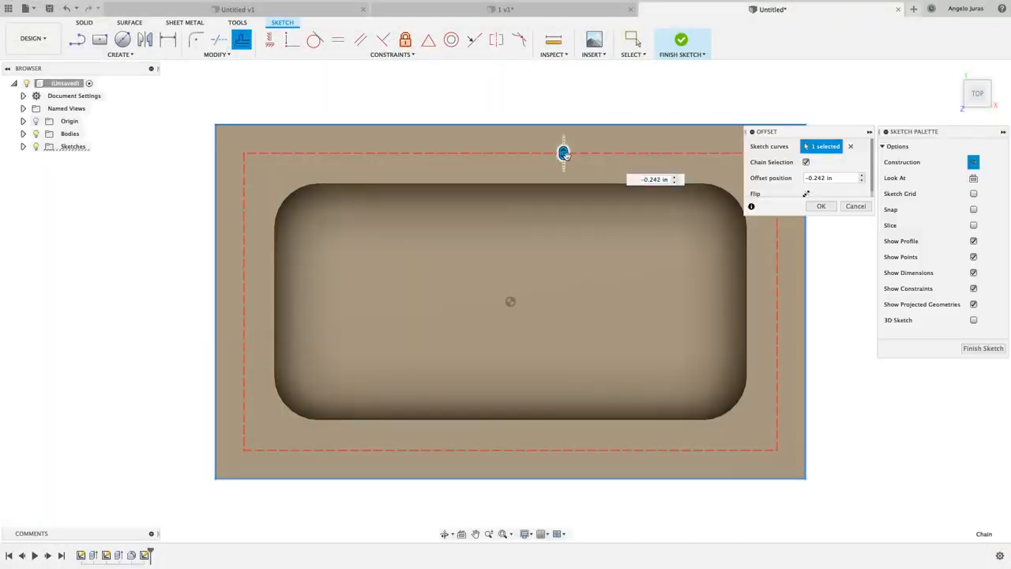
pyautogui.moveTo(837, 178); pyautogui.dragTo(752, 180)
pyautogui.write('-.25')
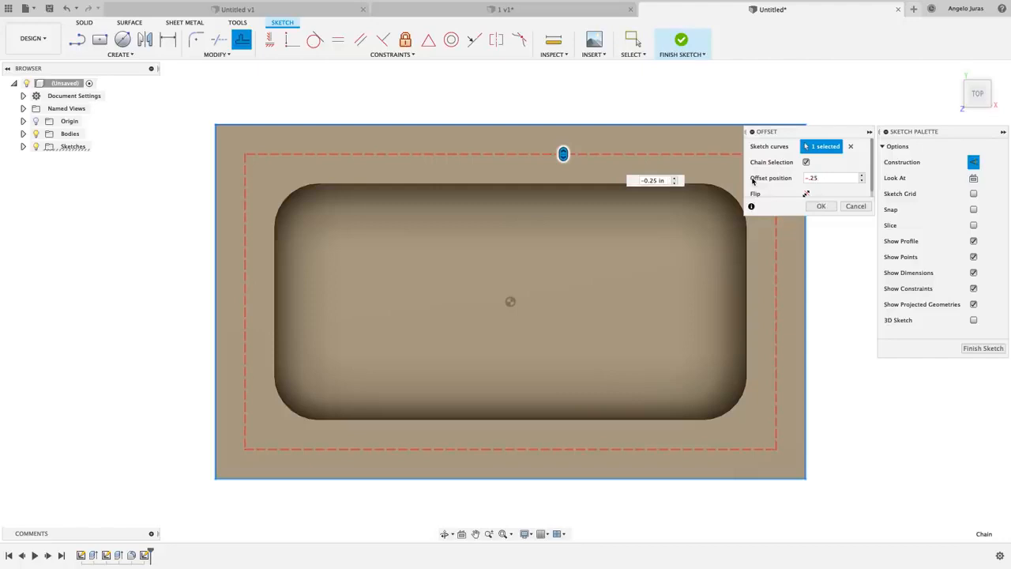
pyautogui.press('Return')
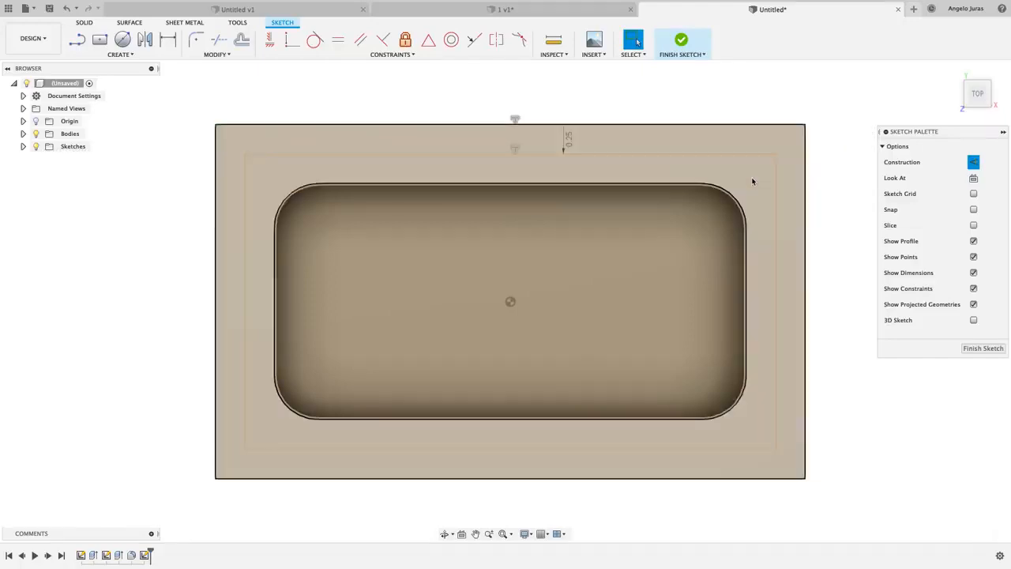
pyautogui.click(974, 349)
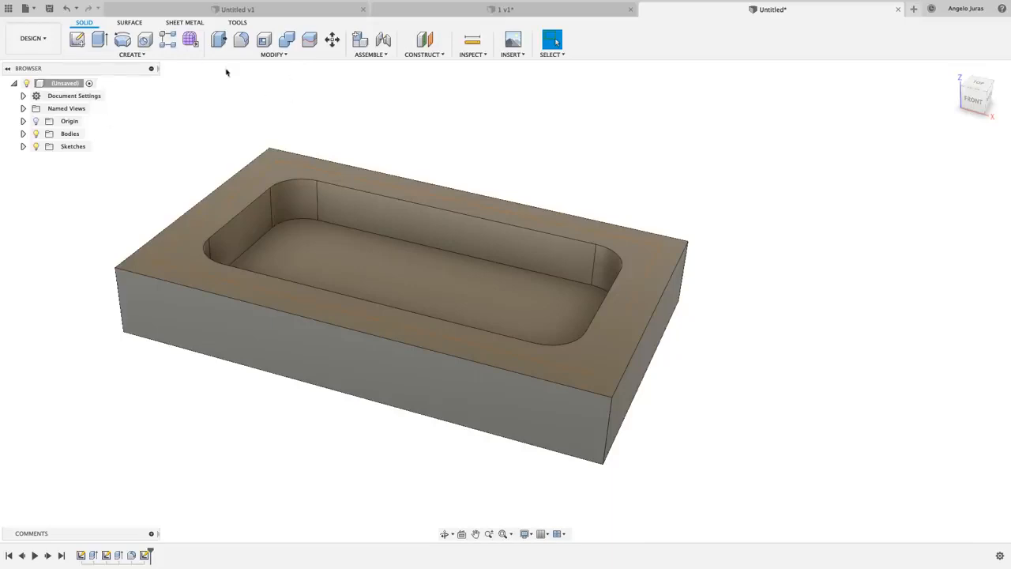
# Start a Hole feature with multiple-hole placement from sketch points, placing holes at the construction rectangle's four corners.
pyautogui.click(144, 41)
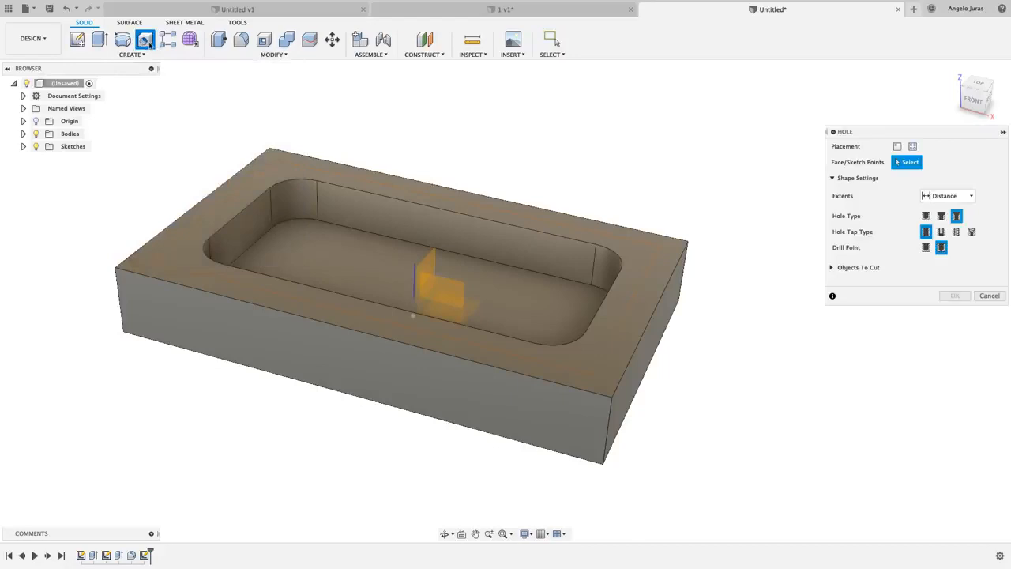
pyautogui.click(913, 147)
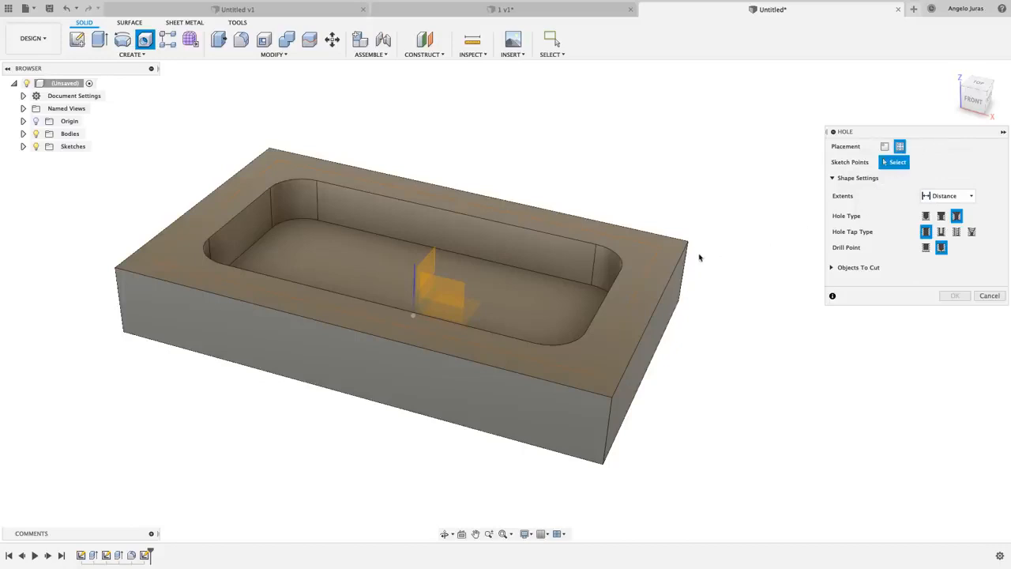
pyautogui.click(659, 248)
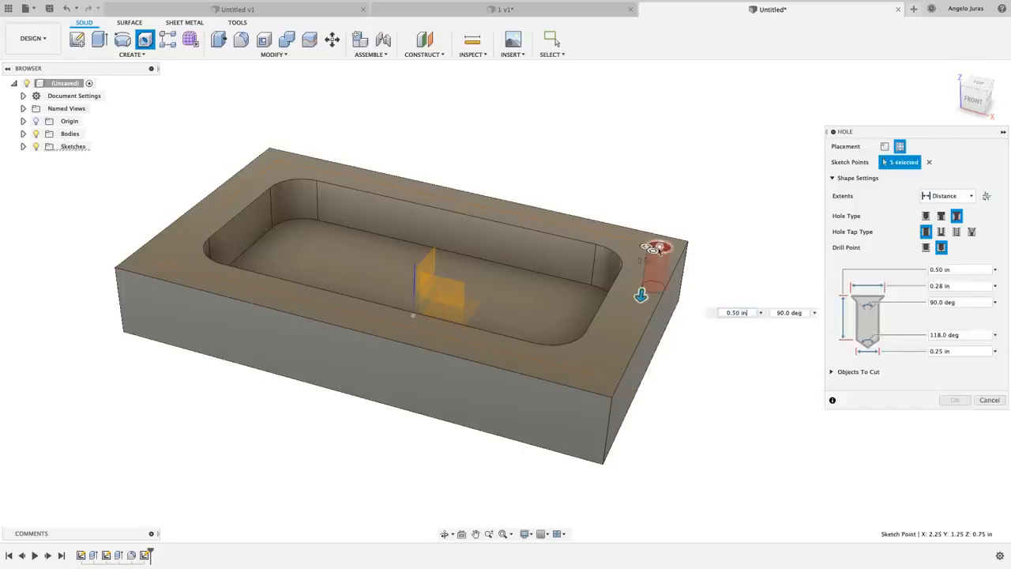
pyautogui.click(277, 160)
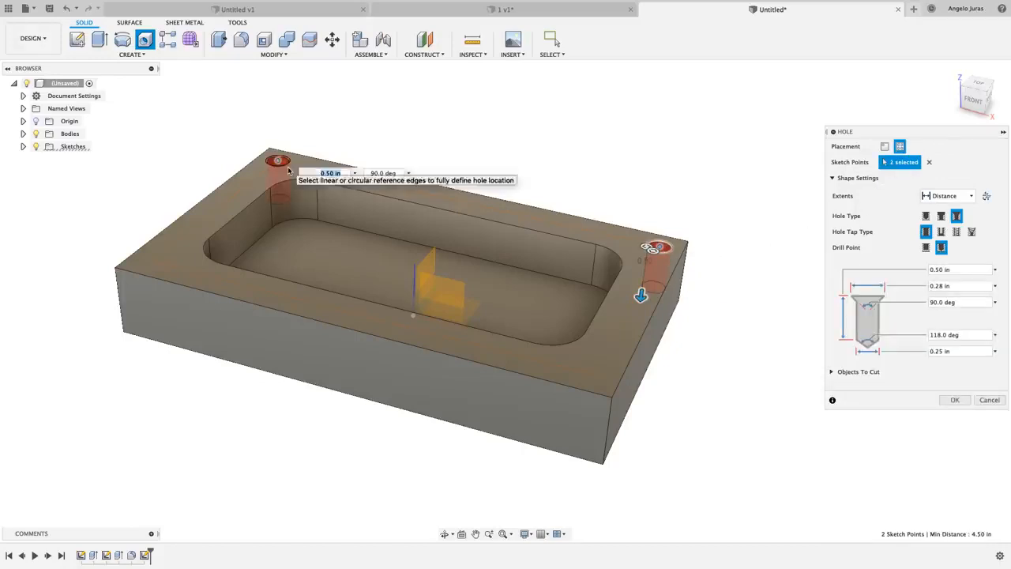
pyautogui.click(151, 262)
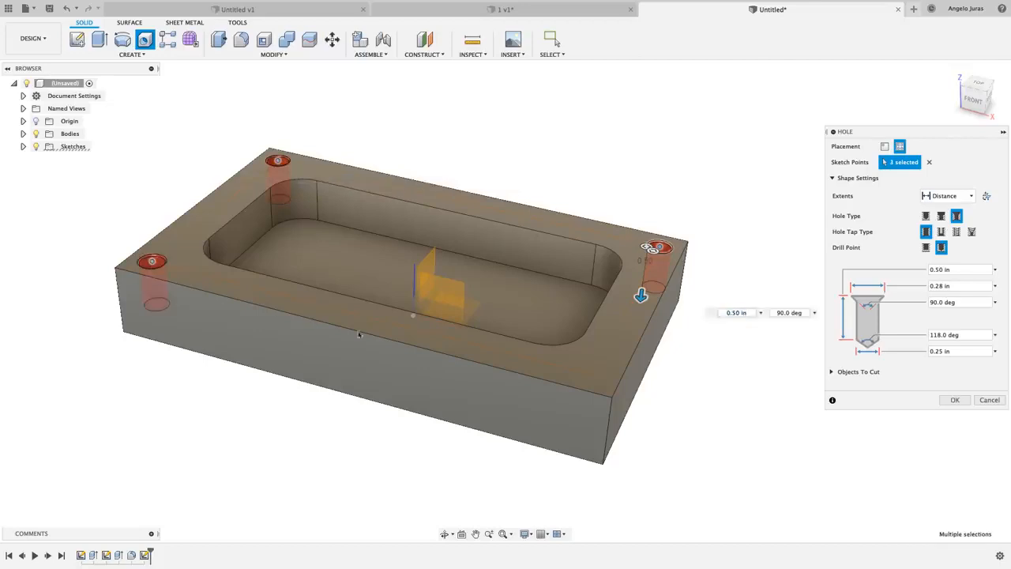
pyautogui.click(593, 376)
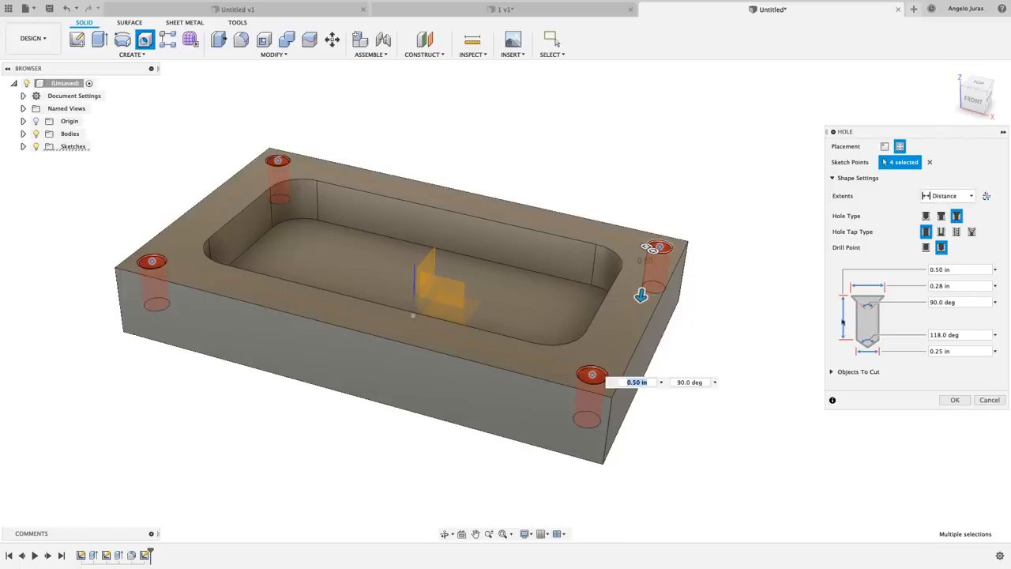
# Try the To extents for the four holes, ending at the block's bottom, and return the extents to Distance.
pyautogui.click(971, 196)
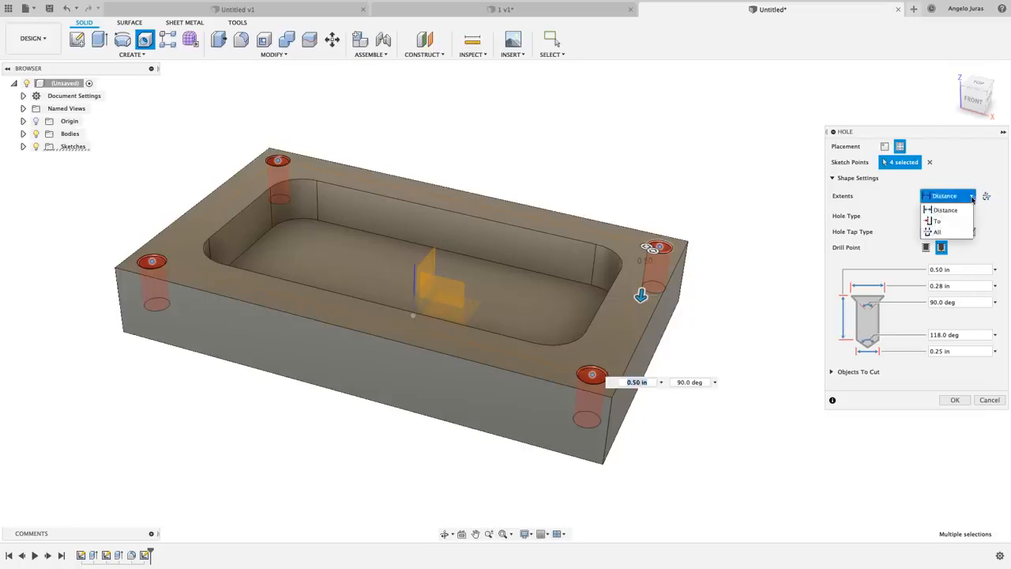
pyautogui.click(938, 222)
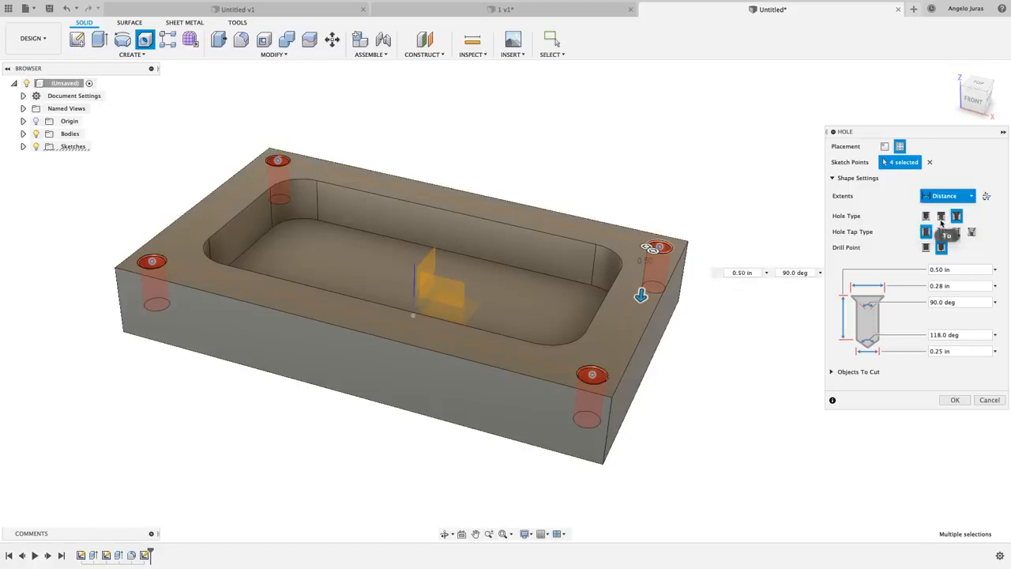
pyautogui.keyDown('shift'); pyautogui.moveTo(939, 223); pyautogui.dragTo(703, 245, button='middle'); pyautogui.keyUp('shift')
pyautogui.click(626, 264)
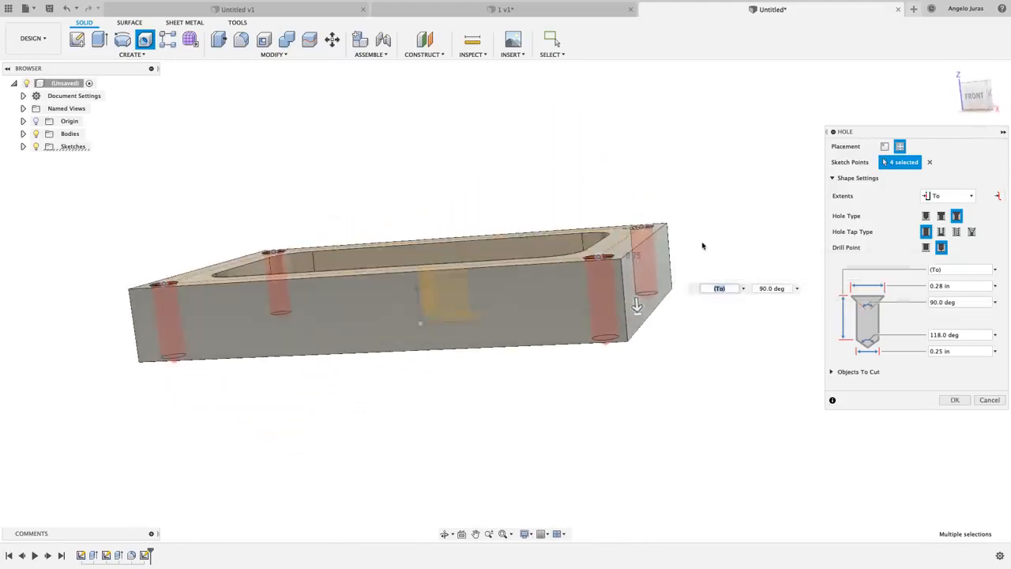
pyautogui.click(970, 196)
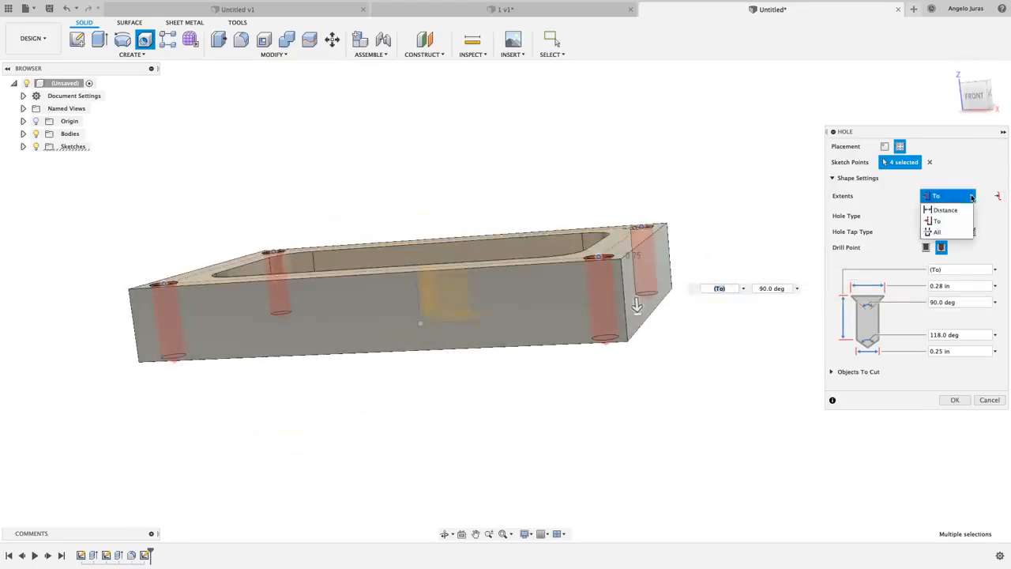
pyautogui.click(946, 210)
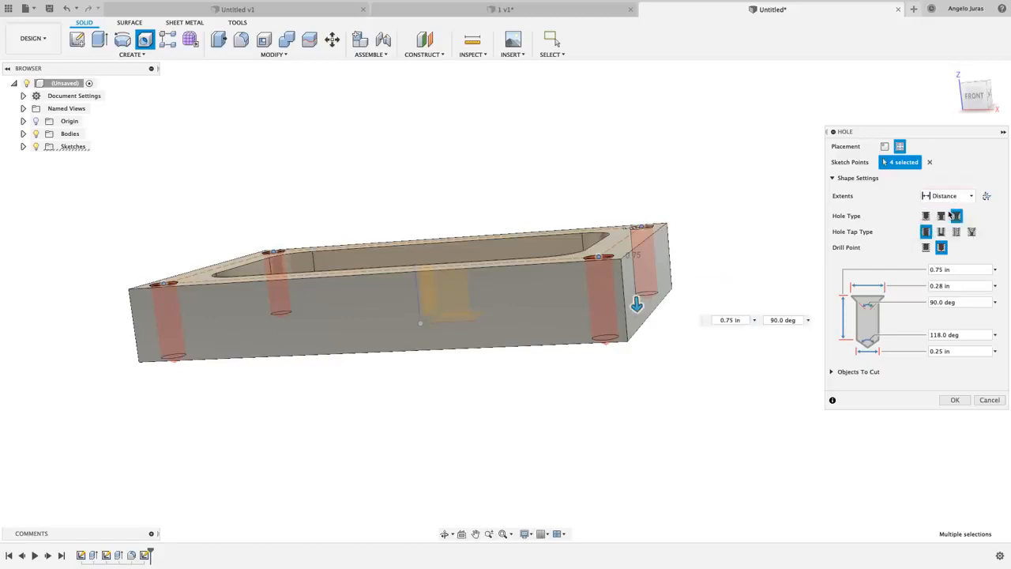
# Set the depth of the four corner holes to 0.5 in and create them.
pyautogui.moveTo(958, 270); pyautogui.dragTo(920, 272)
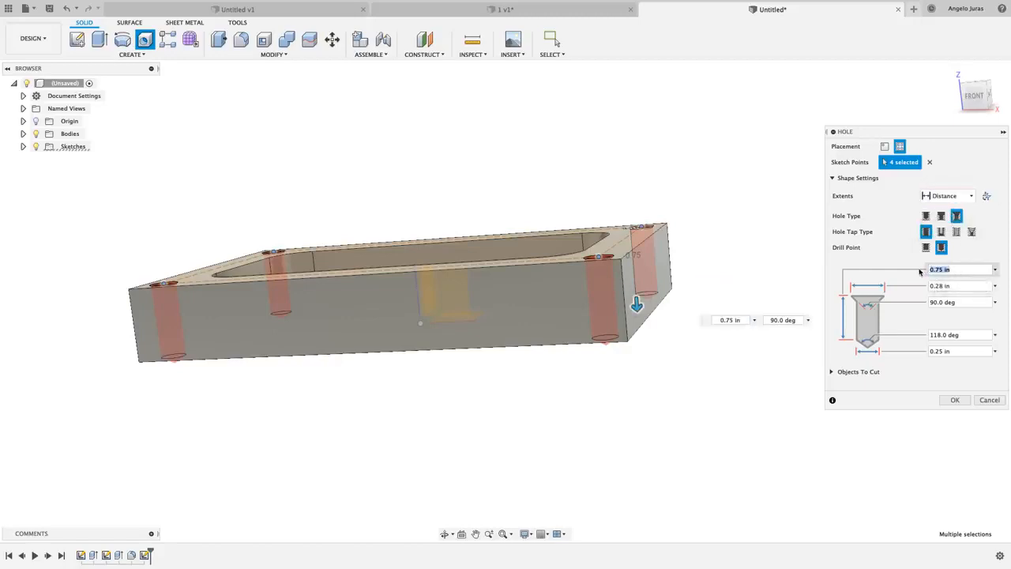
pyautogui.write('.5')
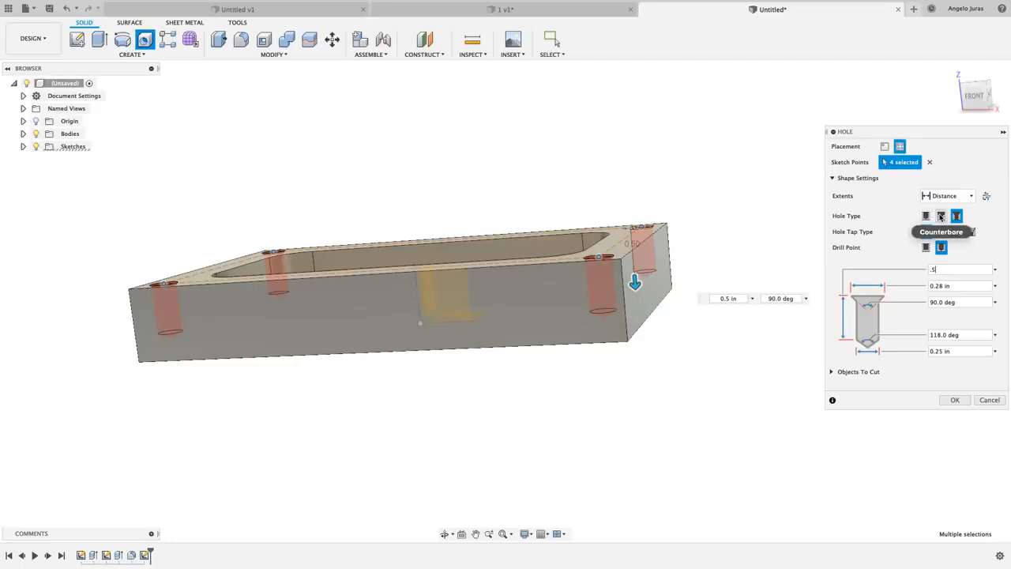
pyautogui.click(960, 286)
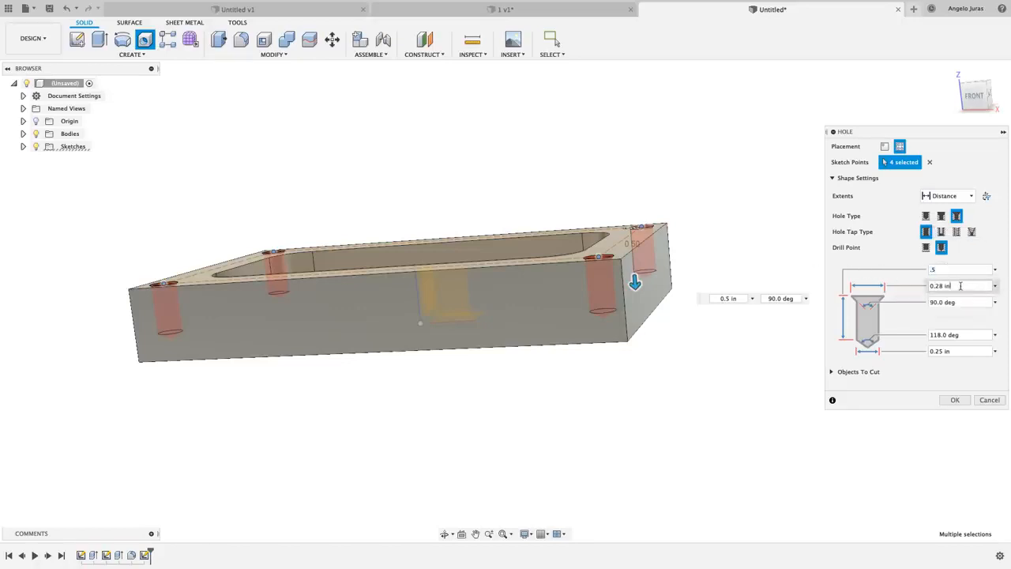
pyautogui.moveTo(959, 285); pyautogui.dragTo(914, 289)
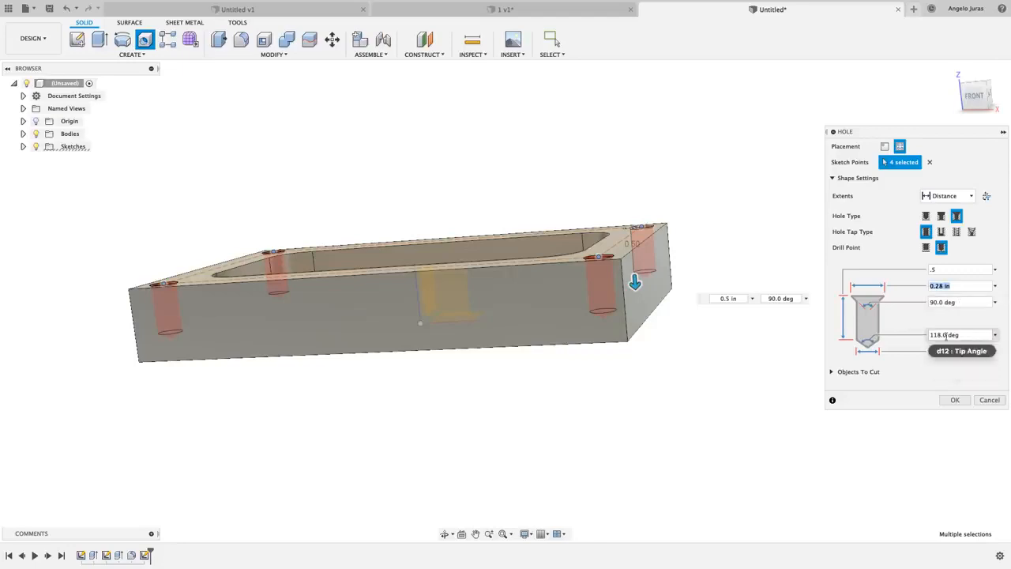
pyautogui.moveTo(965, 353); pyautogui.dragTo(923, 356)
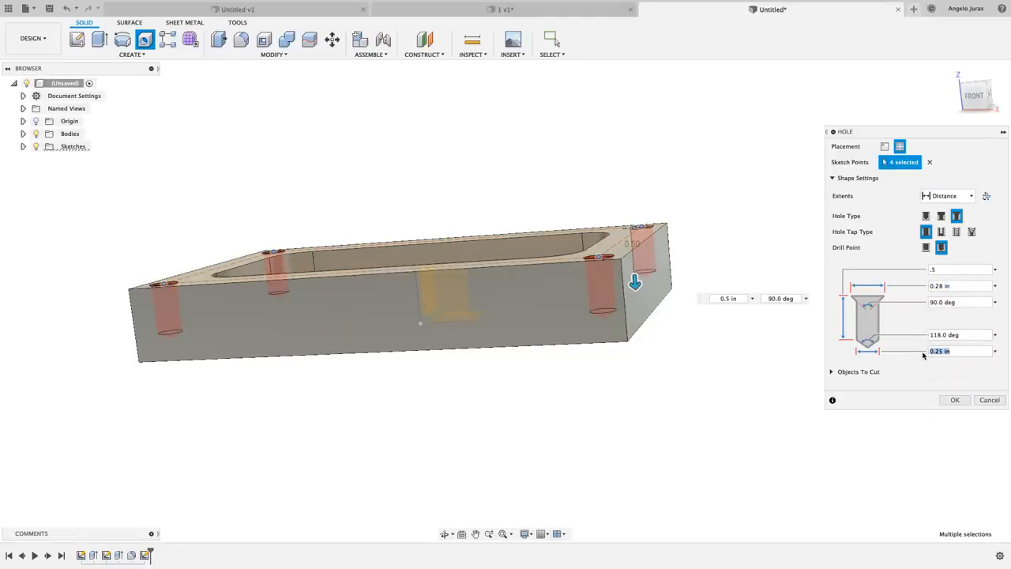
pyautogui.click(953, 400)
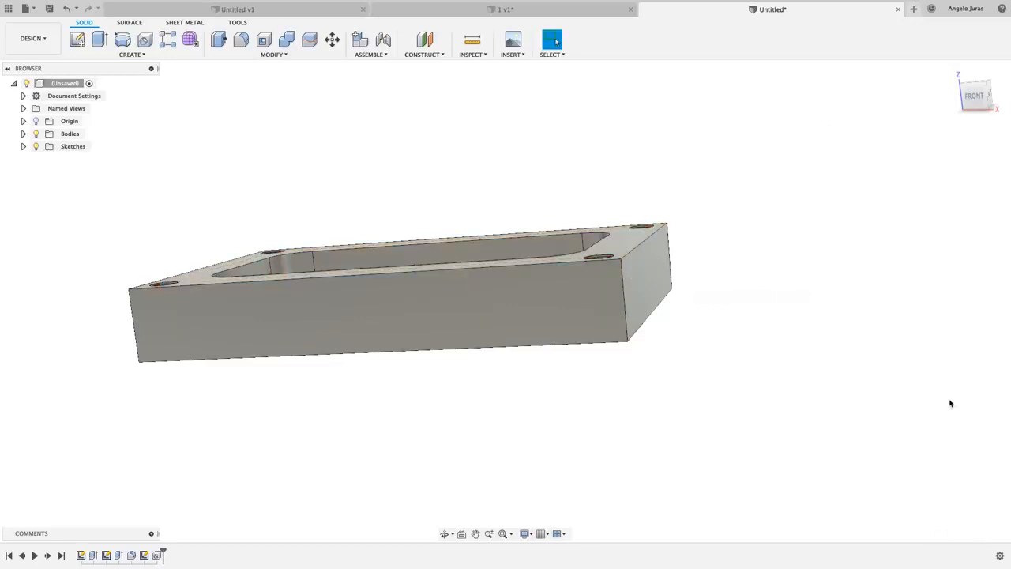
pyautogui.keyDown('shift'); pyautogui.scroll(10, 950, 404); pyautogui.keyUp('shift')
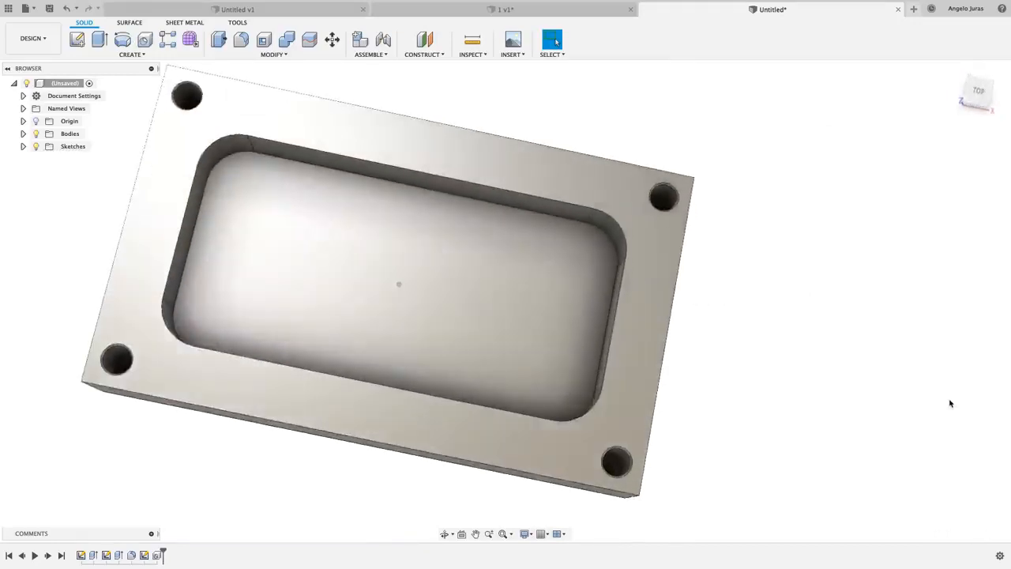
pyautogui.keyDown('shift'); pyautogui.scroll(-10, 951, 403); pyautogui.keyUp('shift')
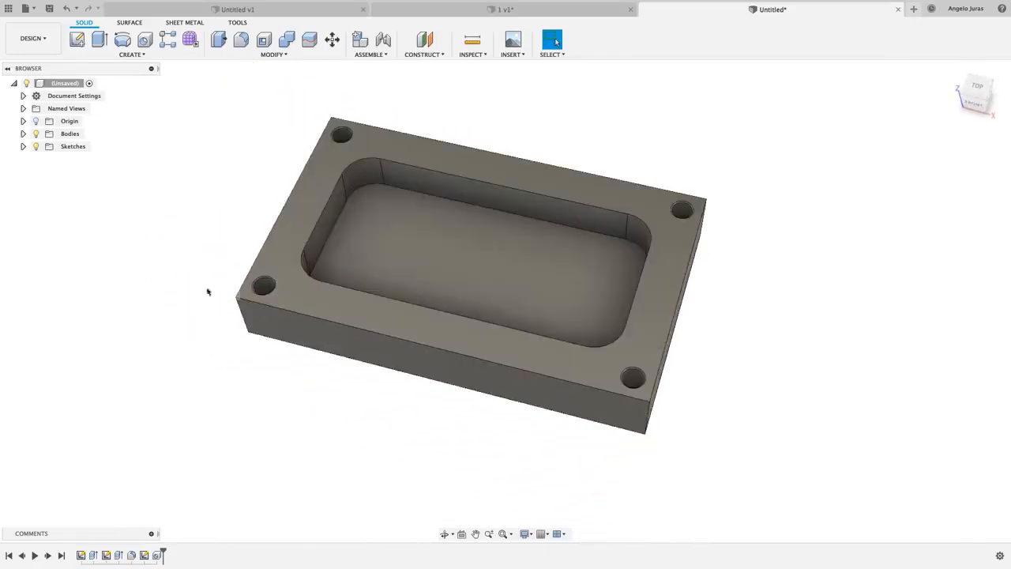
# Switch the finished block design to the Manufacture workspace.
pyautogui.keyDown('shift'); pyautogui.scroll(-4, 194, 229); pyautogui.keyUp('shift')
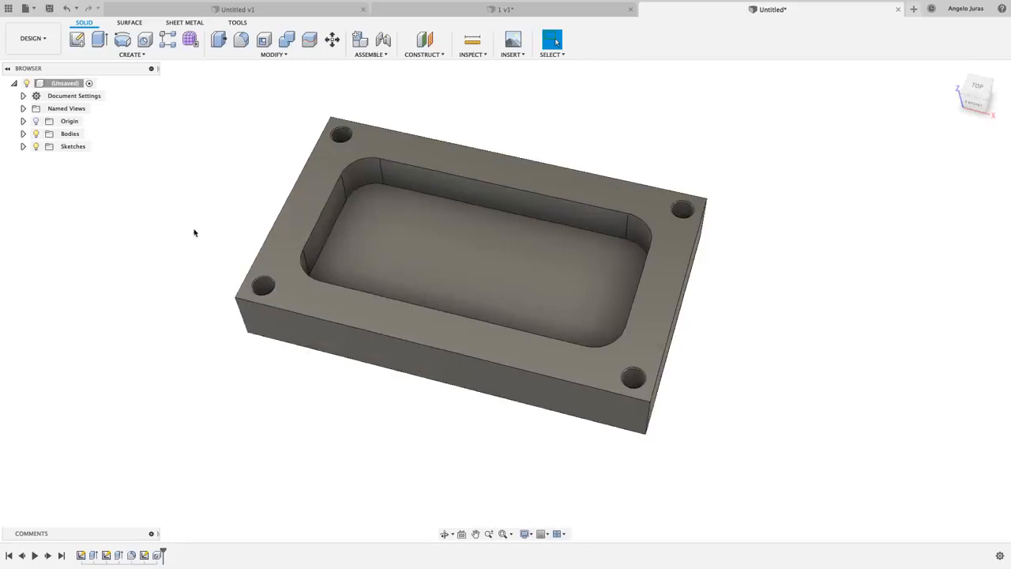
pyautogui.scroll(5, 194, 230)
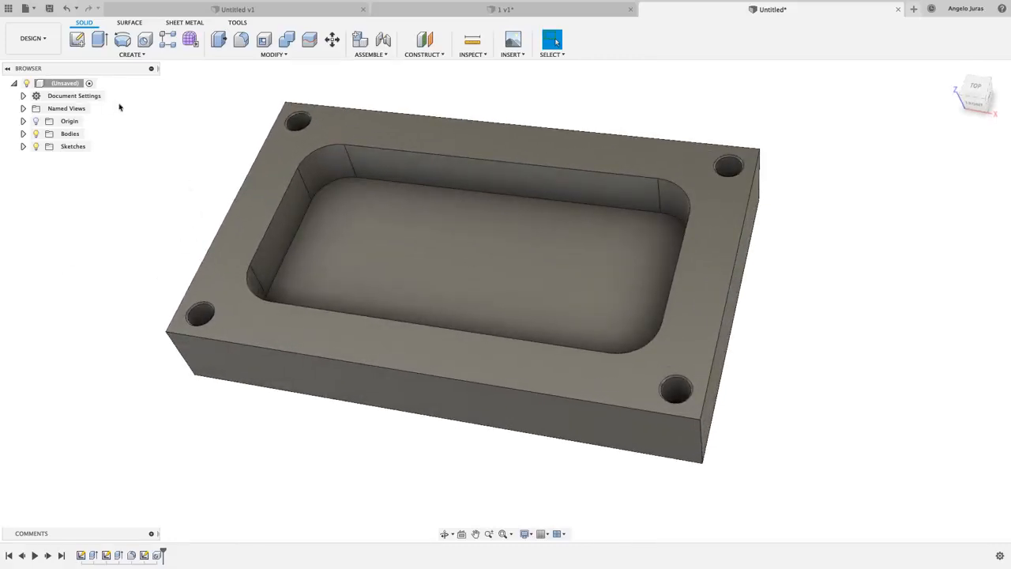
pyautogui.click(47, 41)
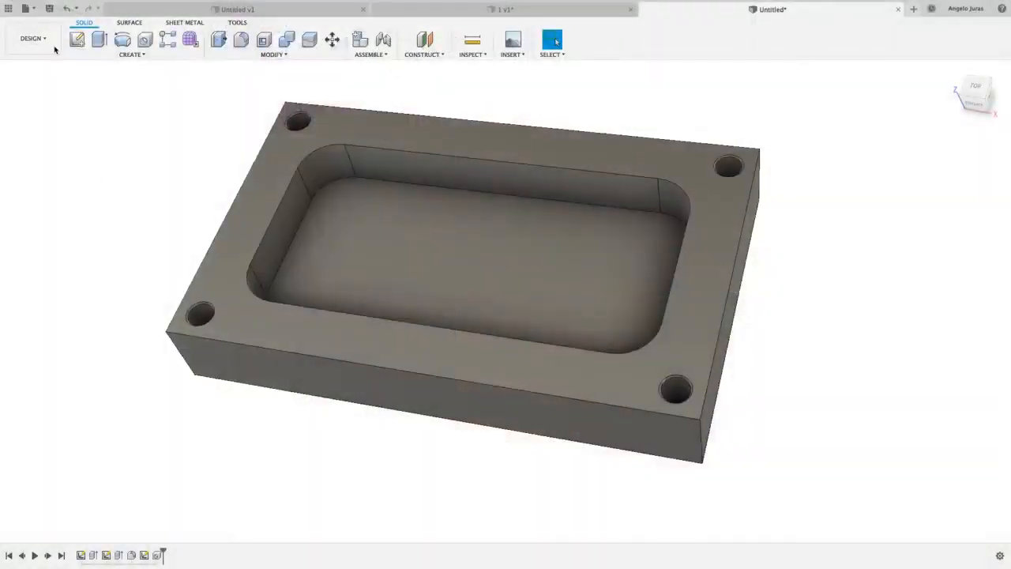
pyautogui.click(38, 38)
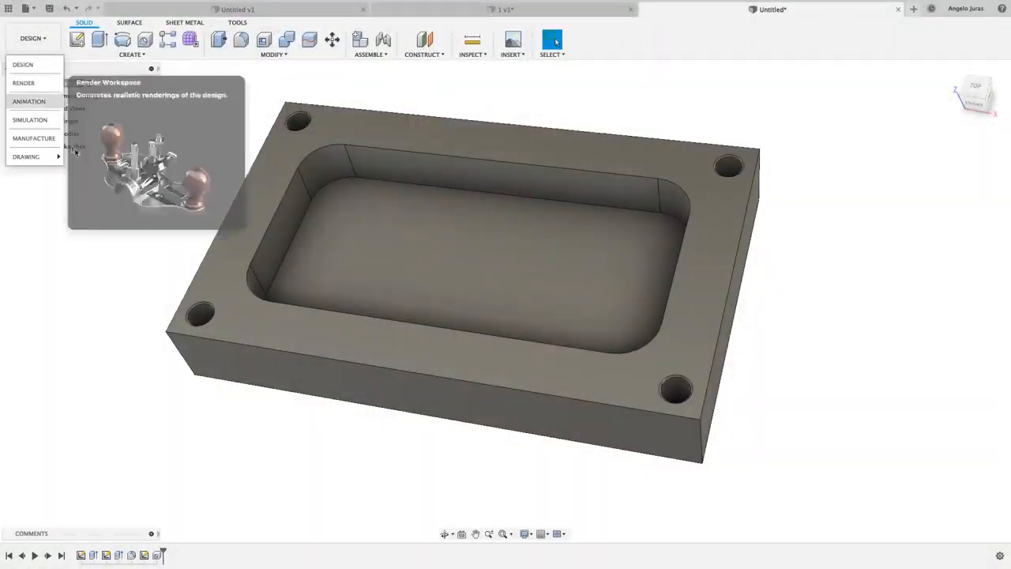
pyautogui.click(47, 138)
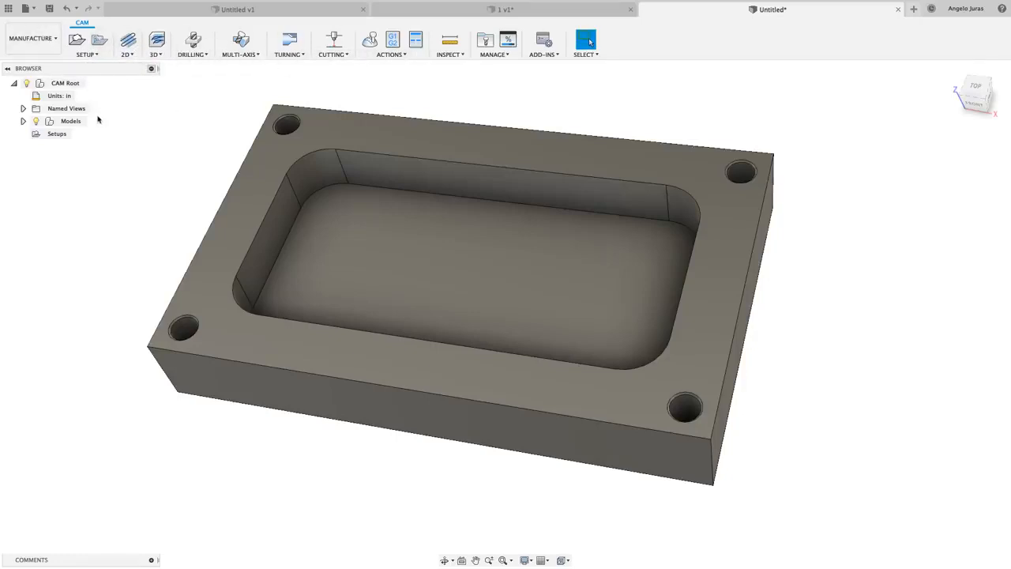
# Create a new manufacturing setup for the block with Milling as the operation type.
pyautogui.click(77, 41)
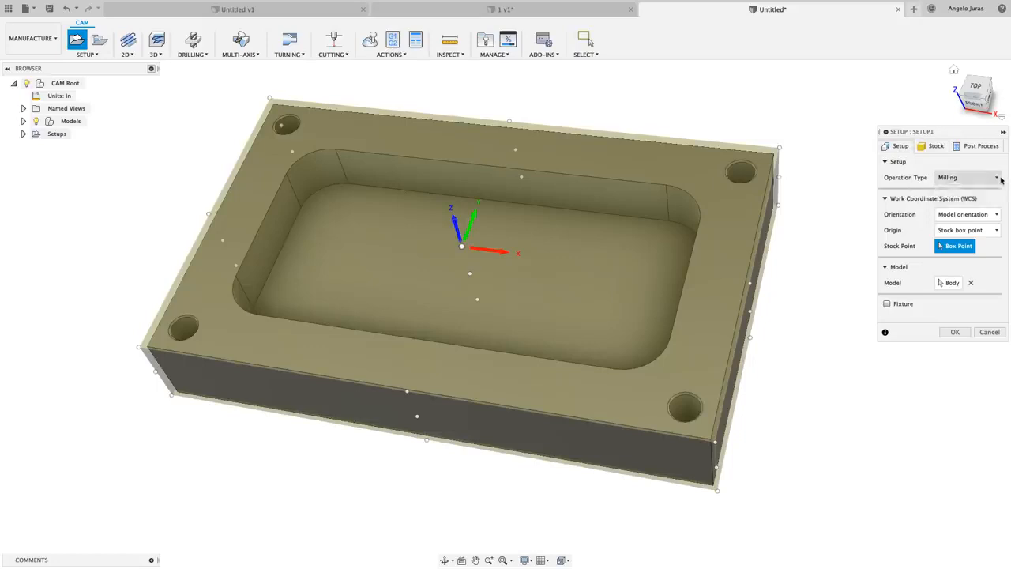
pyautogui.moveTo(998, 179)
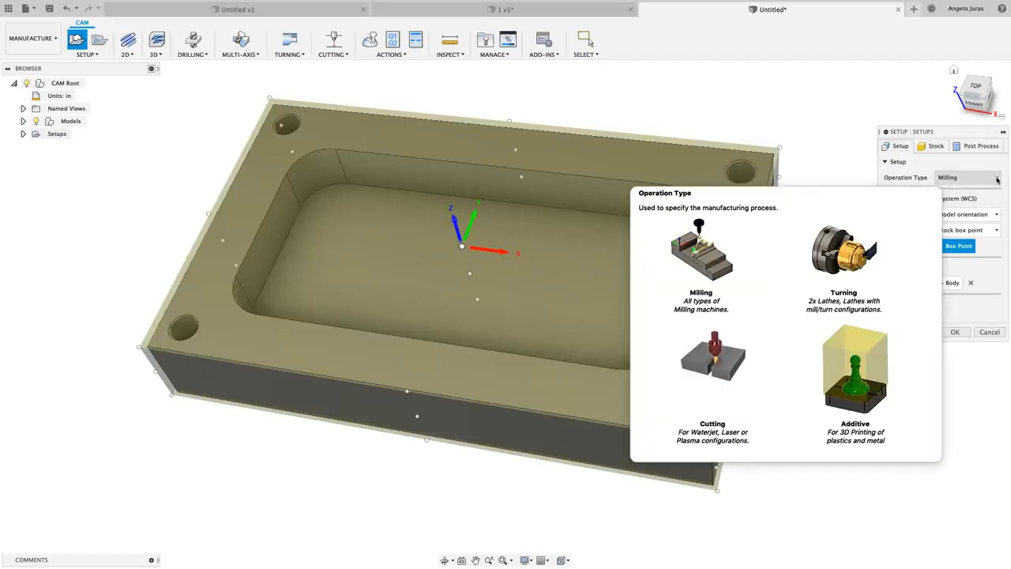
pyautogui.click(997, 179)
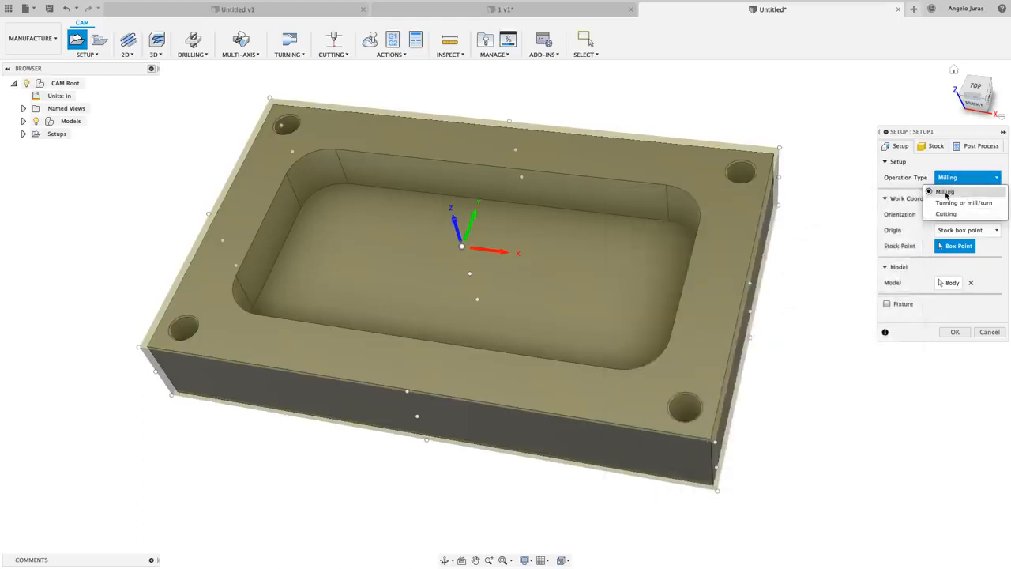
pyautogui.click(946, 194)
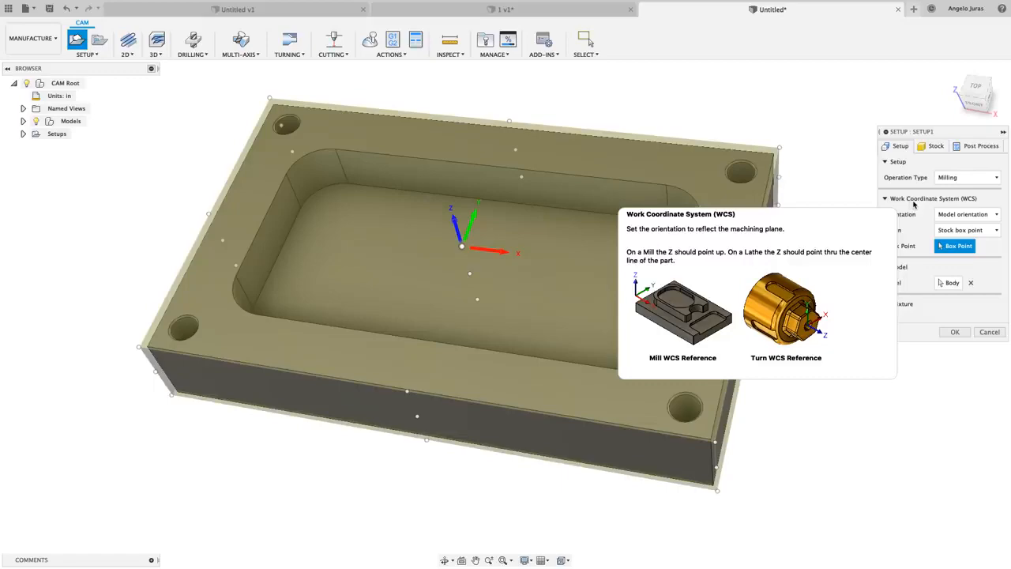
# Set the WCS orientation to Select Z axis/plane & X axis, using the block's top face for Z and its right end face for X.
pyautogui.click(995, 217)
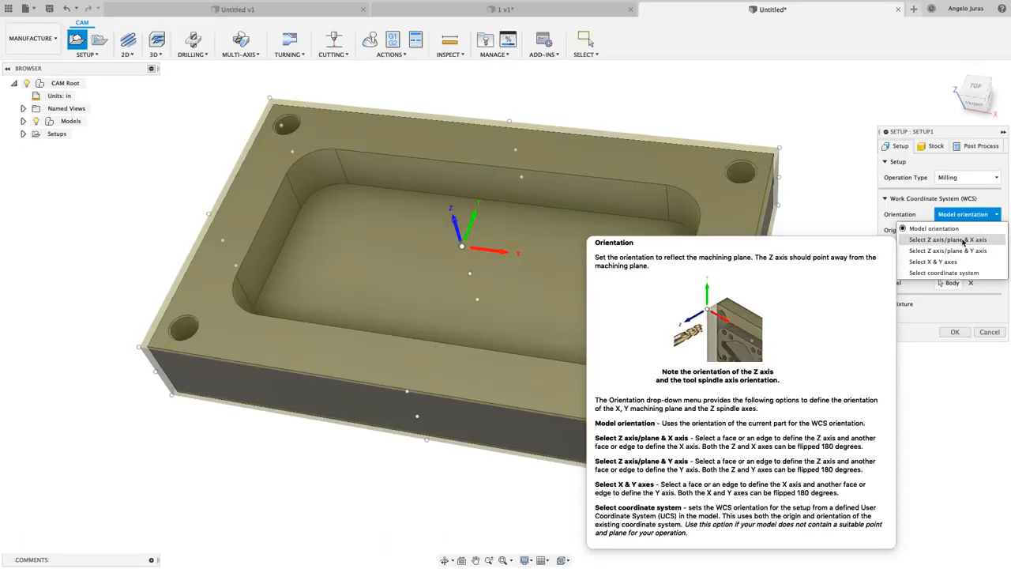
pyautogui.click(962, 240)
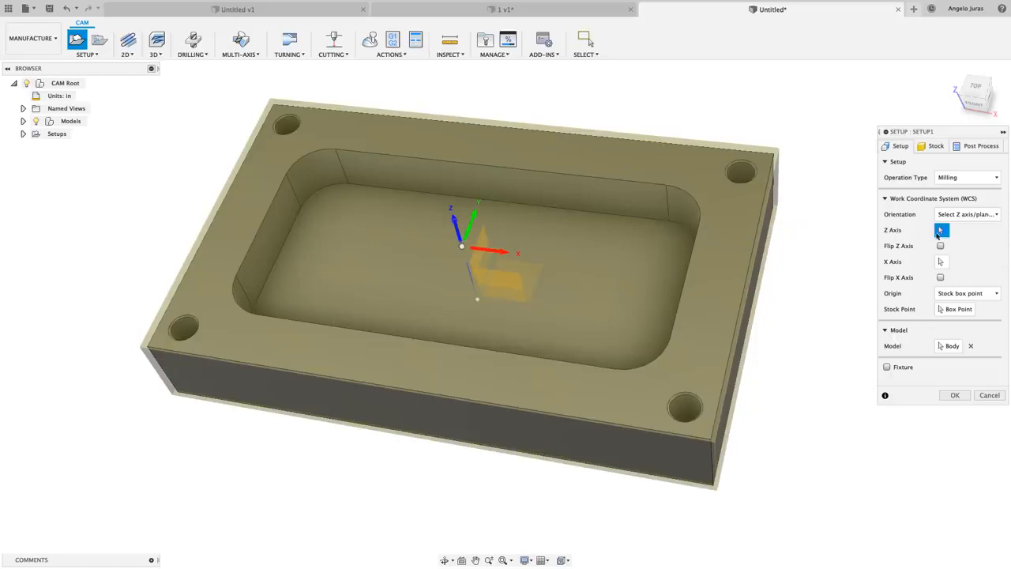
pyautogui.moveTo(942, 232)
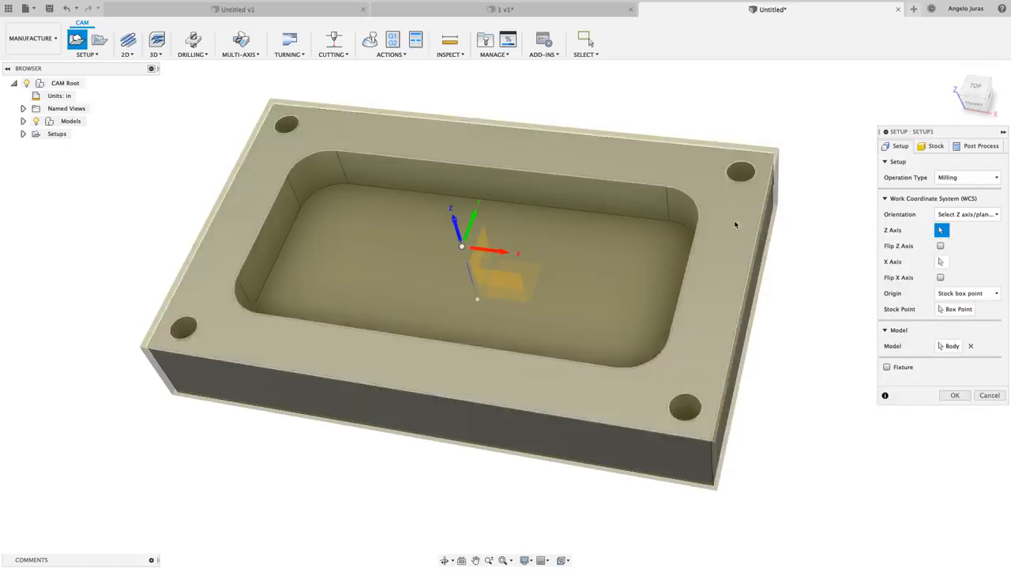
pyautogui.click(729, 224)
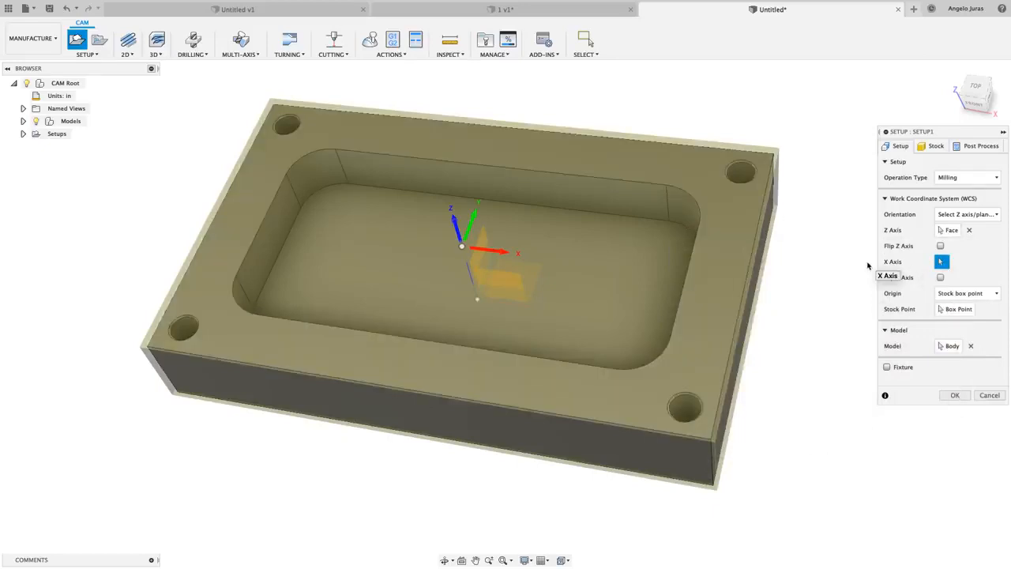
pyautogui.keyDown('shift'); pyautogui.moveTo(867, 266); pyautogui.dragTo(841, 266, button='middle'); pyautogui.keyUp('shift')
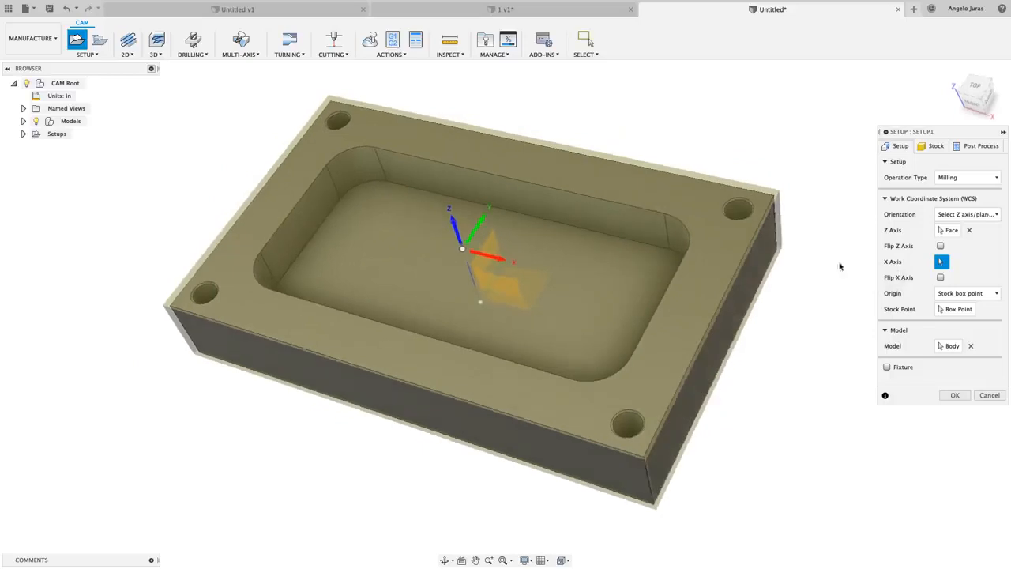
pyautogui.click(759, 272)
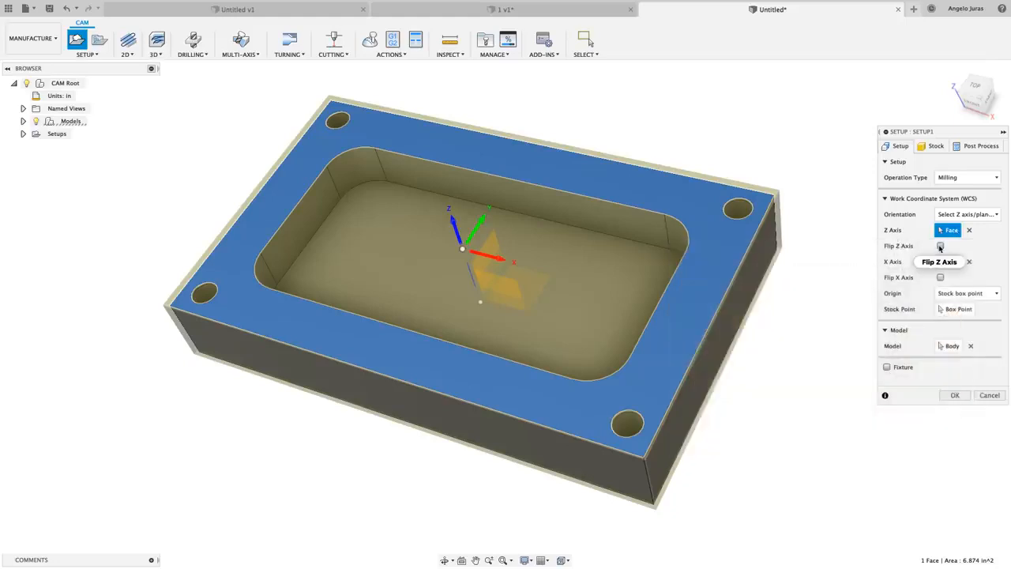
# Try flipping the Z and X axes of the work coordinate system, and restore both to their unflipped directions.
pyautogui.click(940, 246)
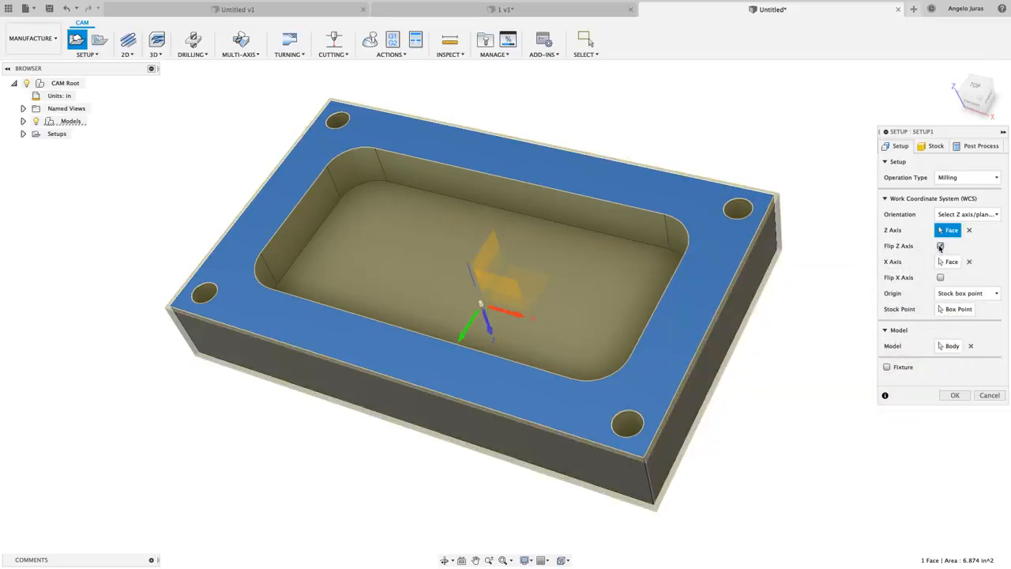
pyautogui.click(939, 246)
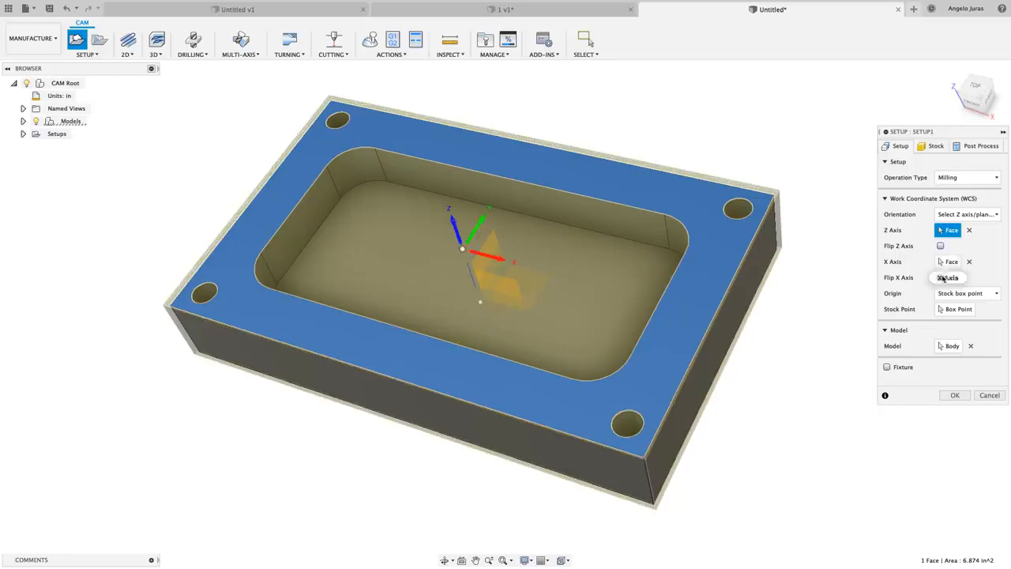
pyautogui.click(940, 277)
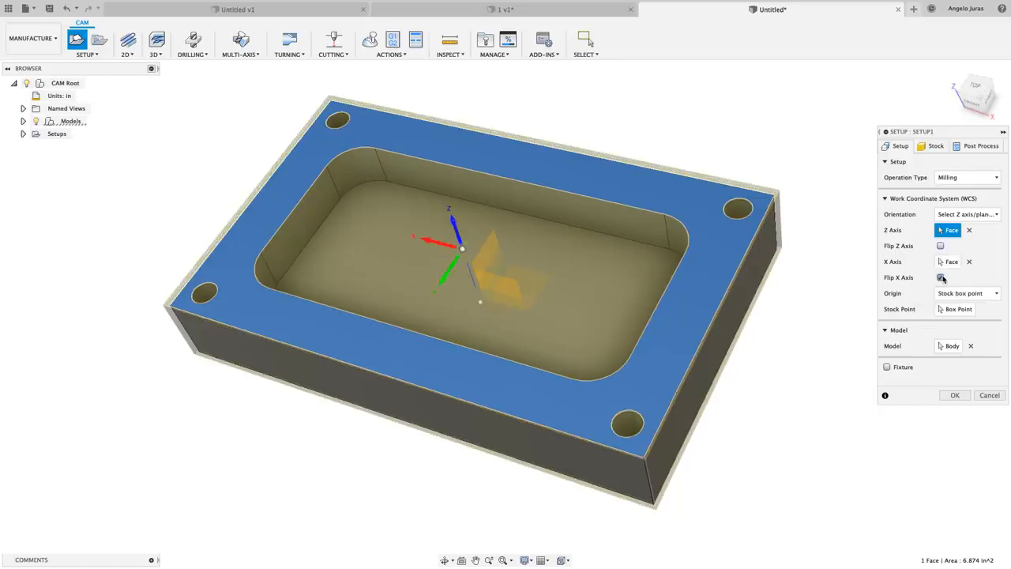
pyautogui.click(940, 277)
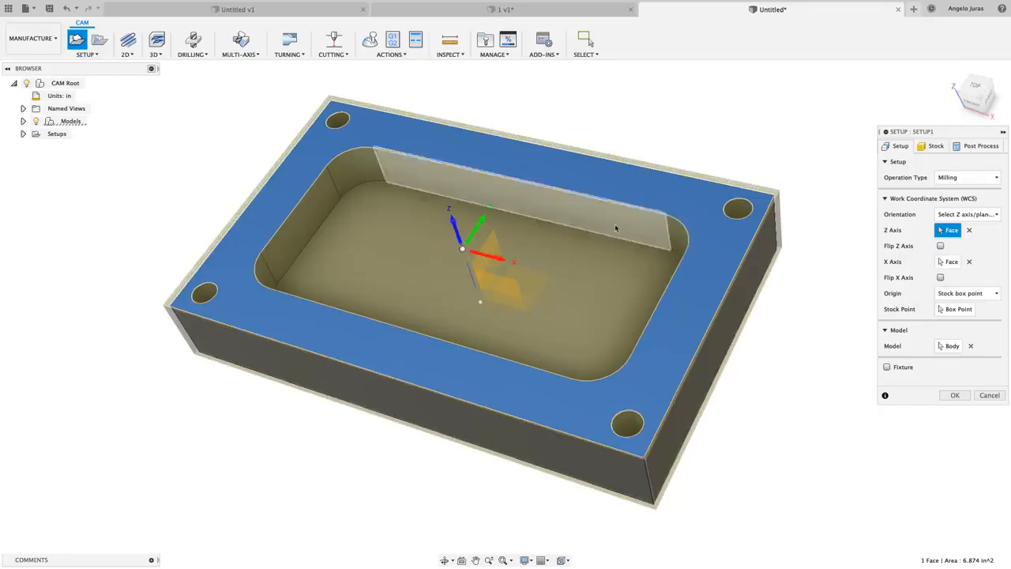
pyautogui.click(455, 223)
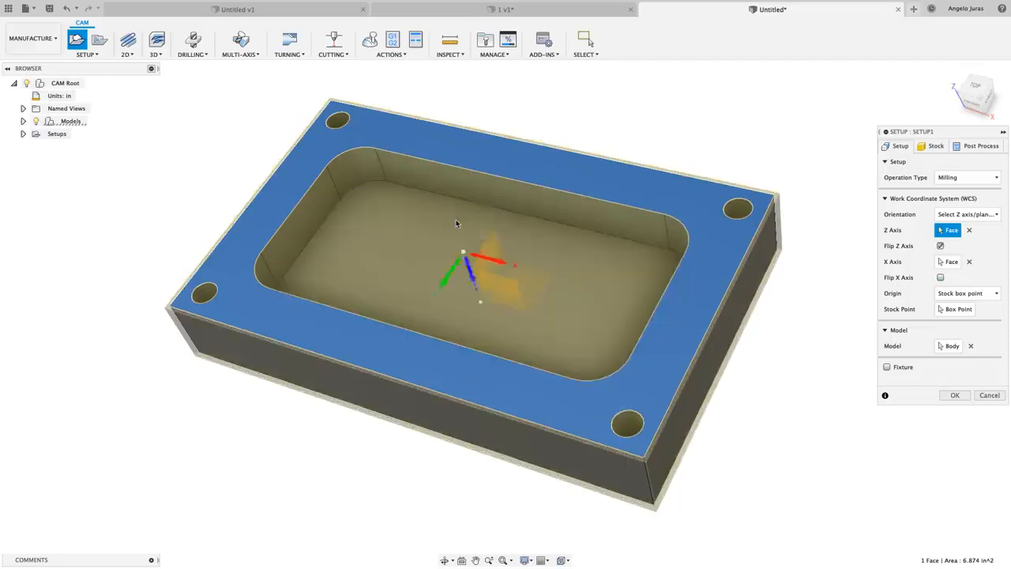
pyautogui.click(475, 286)
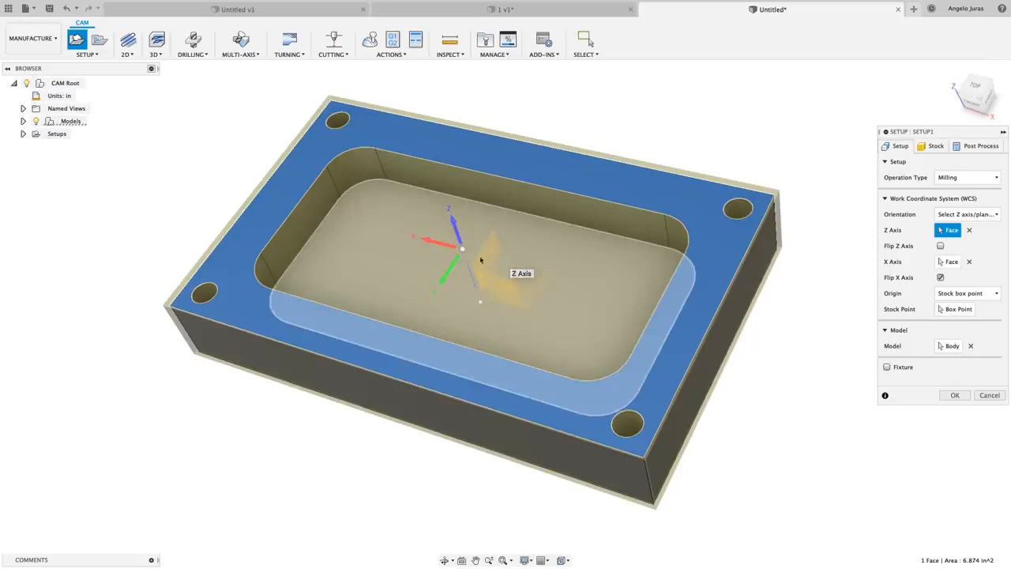
pyautogui.click(430, 243)
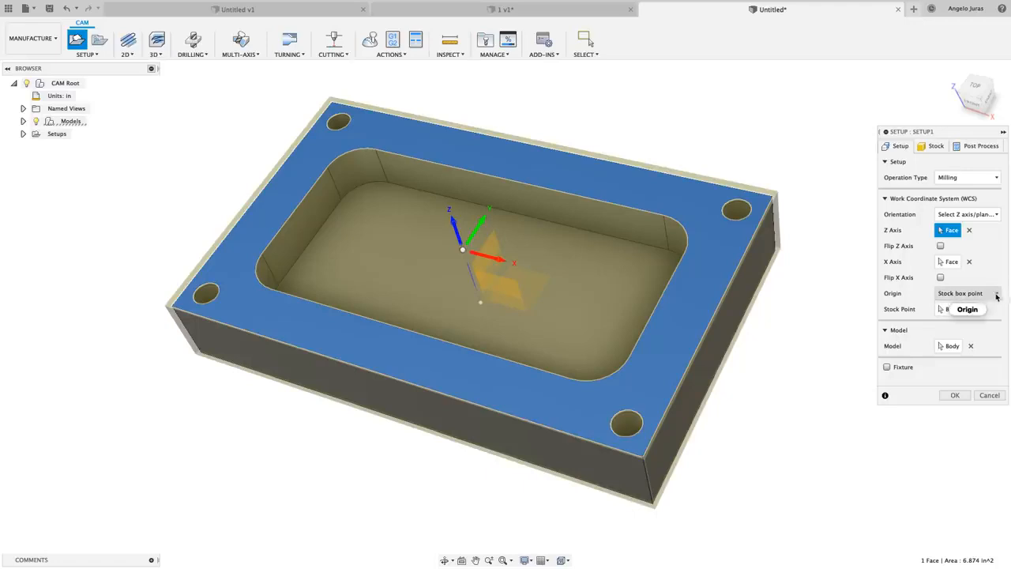
# Try Model box point as the WCS origin, placing it on the right end face, two opposite corners and the bottom centre.
pyautogui.moveTo(996, 295)
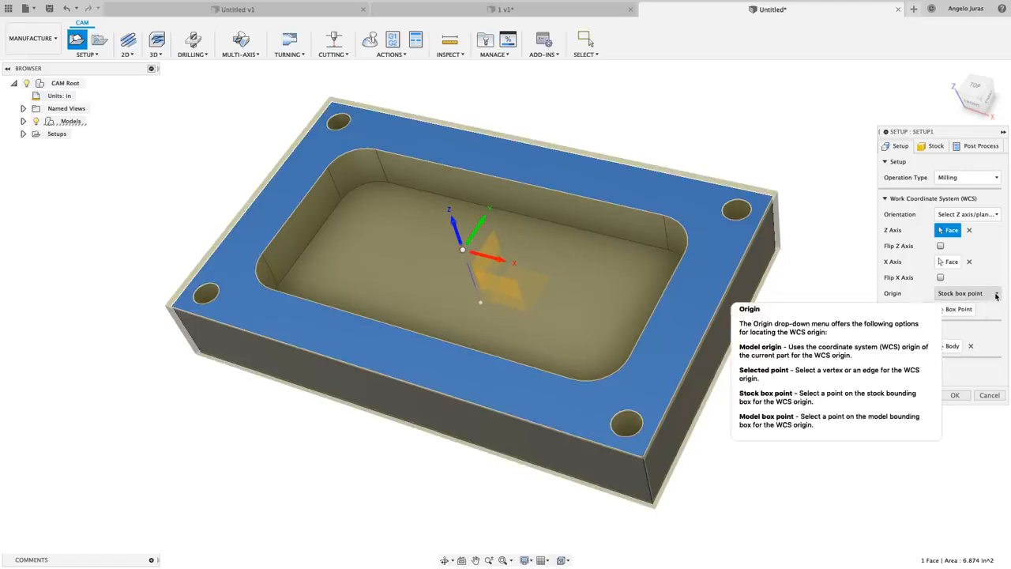
pyautogui.click(996, 293)
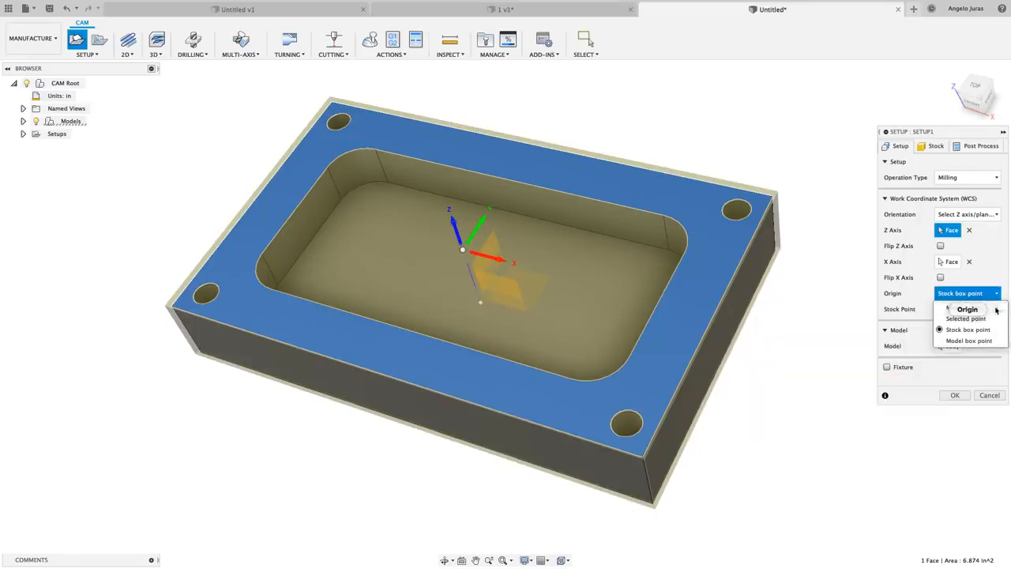
pyautogui.click(969, 340)
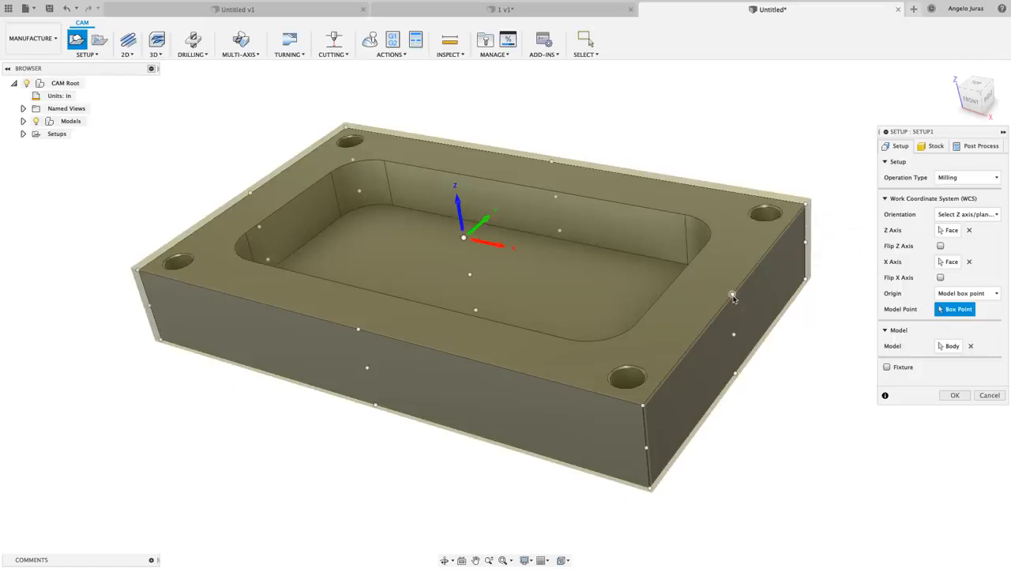
pyautogui.click(734, 336)
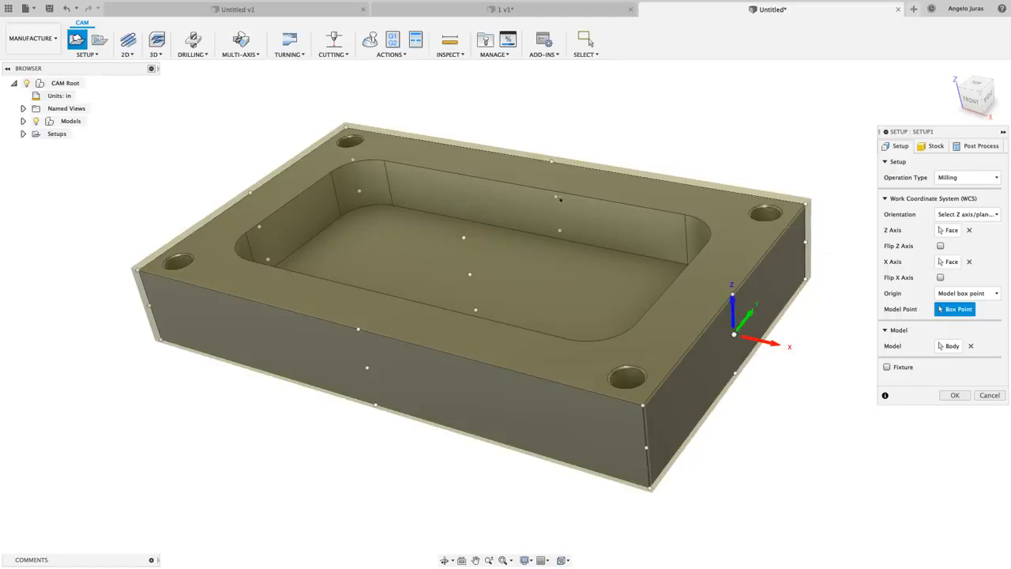
pyautogui.click(346, 130)
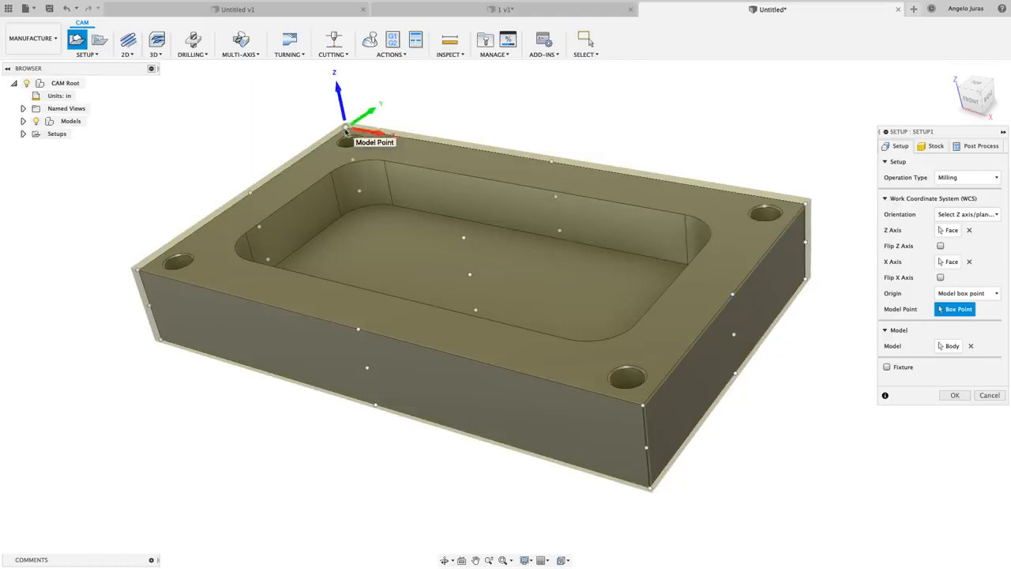
pyautogui.click(158, 341)
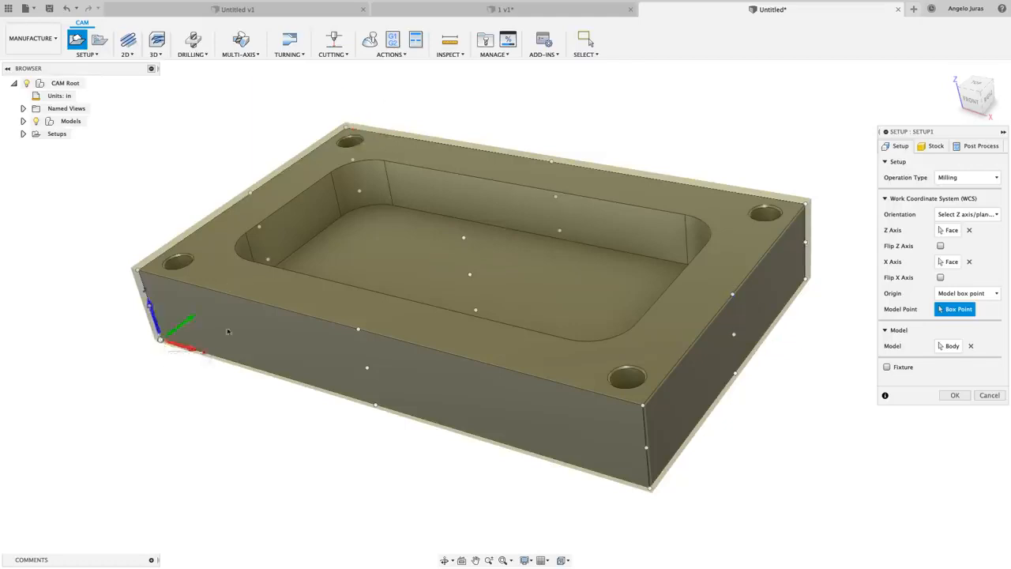
pyautogui.click(475, 311)
pyautogui.keyDown('shift'); pyautogui.moveTo(476, 313); pyautogui.dragTo(496, 302, button='middle'); pyautogui.keyUp('shift')
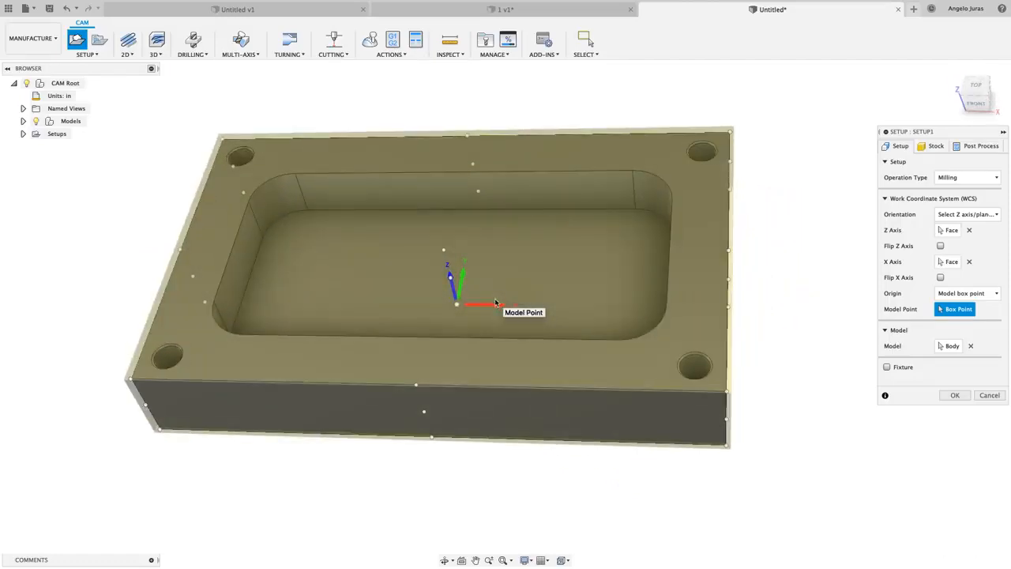
# Set the WCS origin to Stock box point and place it at the stock's top back-left corner.
pyautogui.click(983, 293)
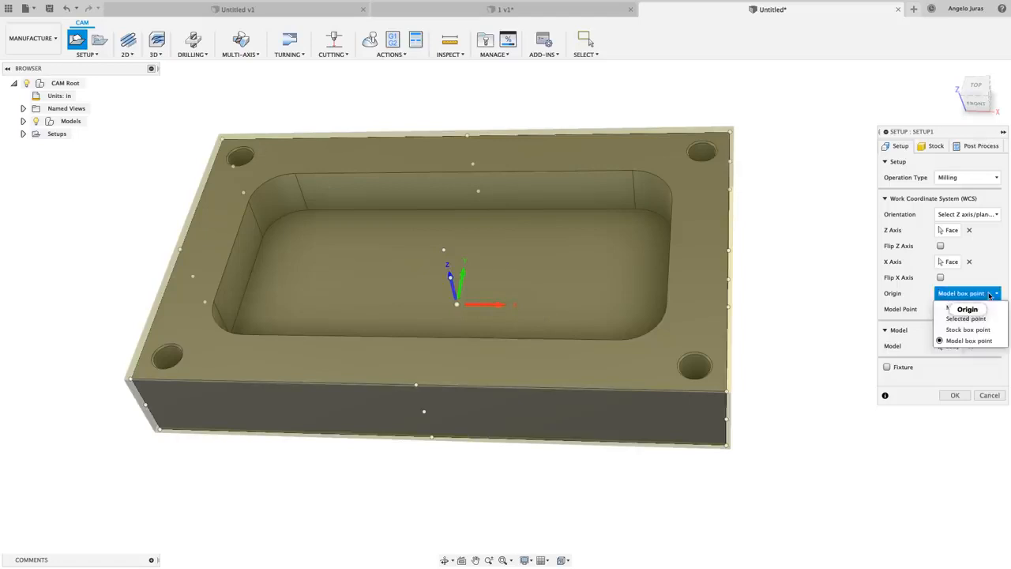
pyautogui.click(966, 329)
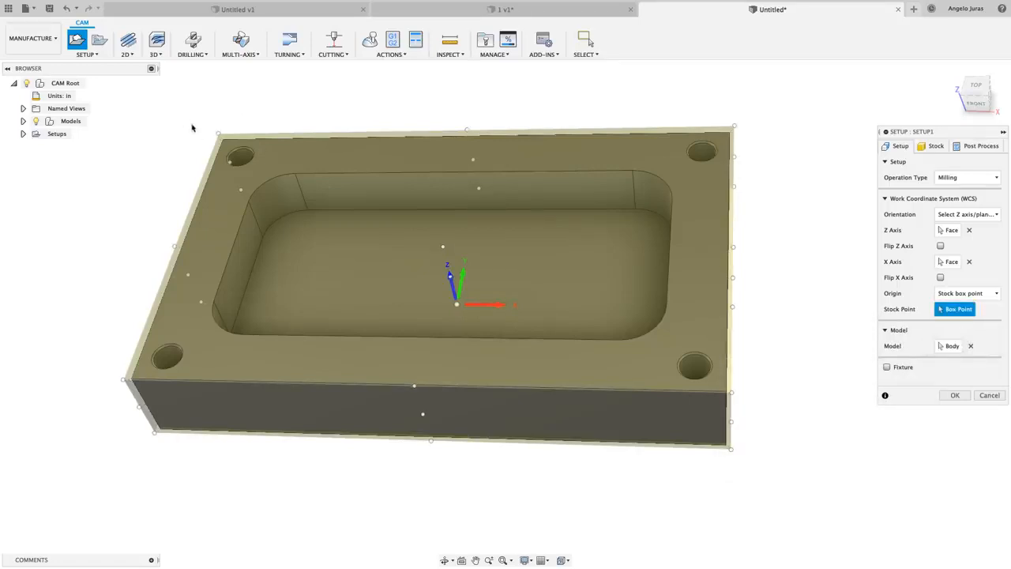
pyautogui.click(218, 132)
pyautogui.keyDown('shift'); pyautogui.scroll(-5, 306, 124); pyautogui.keyUp('shift')
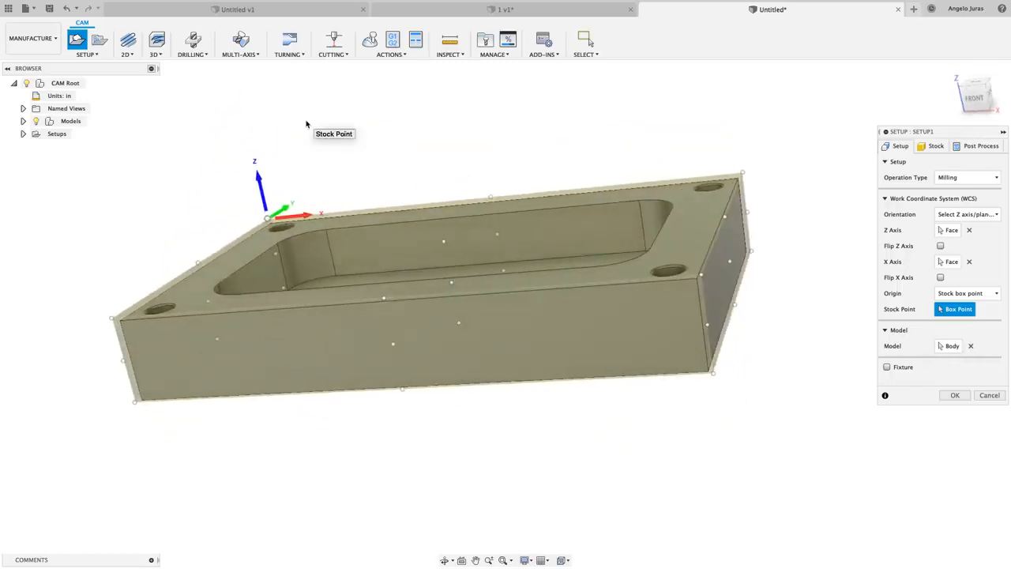
# Define the stock as a relative size box with a 0.1 in side offset, 0.02 in top offset and 0.25 in bottom offset.
pyautogui.click(946, 349)
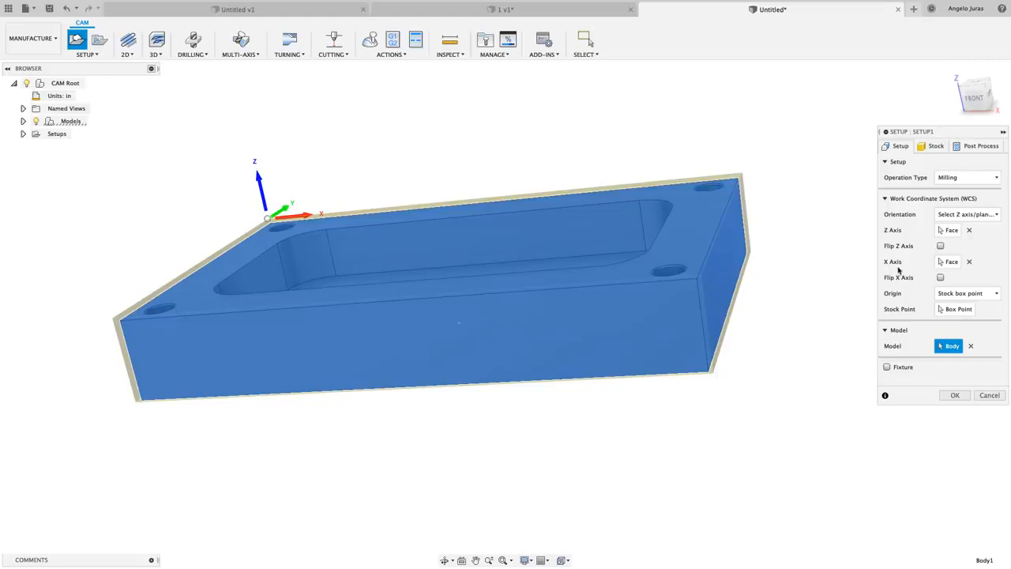
pyautogui.click(929, 148)
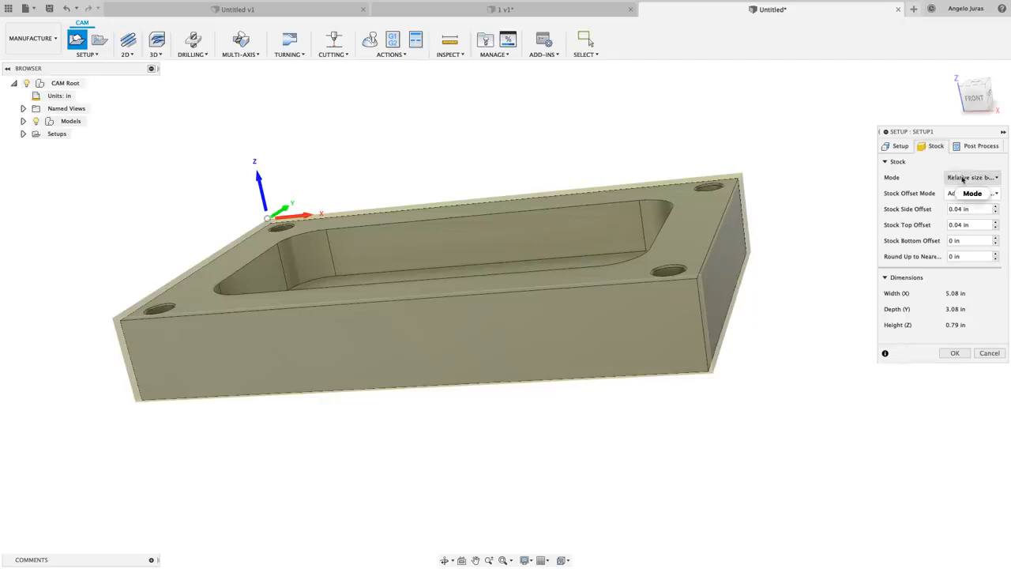
pyautogui.click(997, 178)
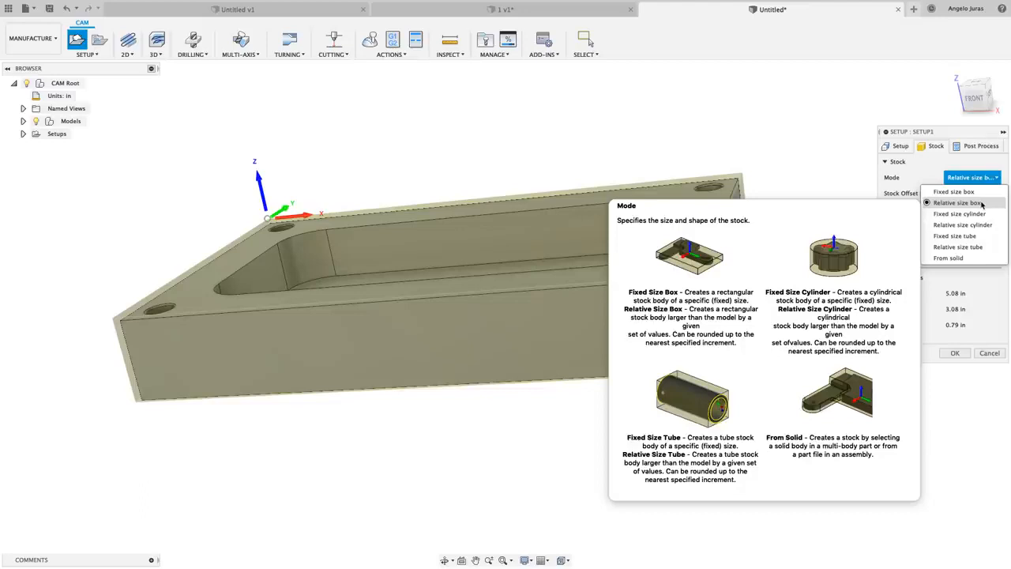
pyautogui.click(979, 203)
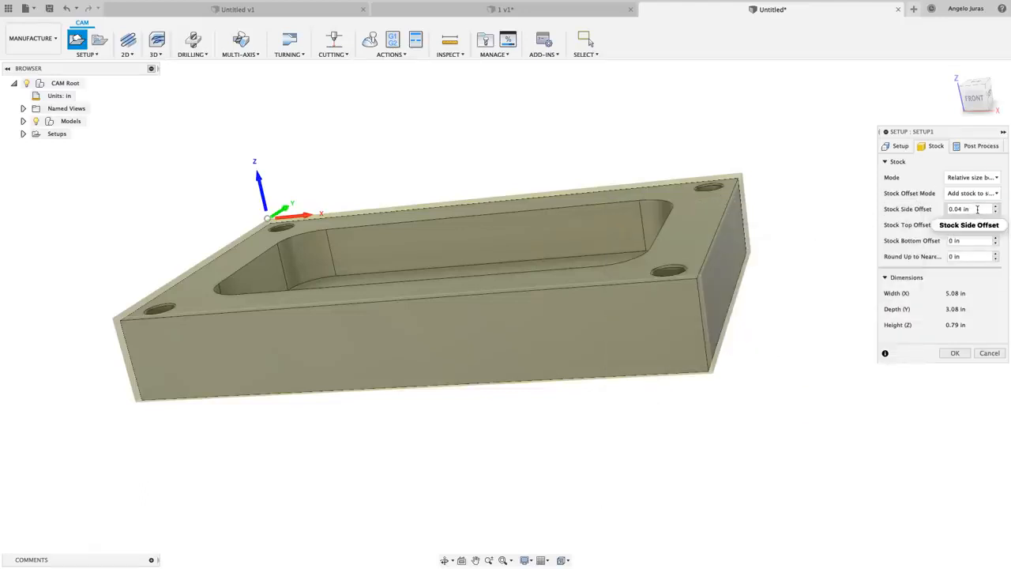
pyautogui.click(963, 208)
pyautogui.press('BackSpace')
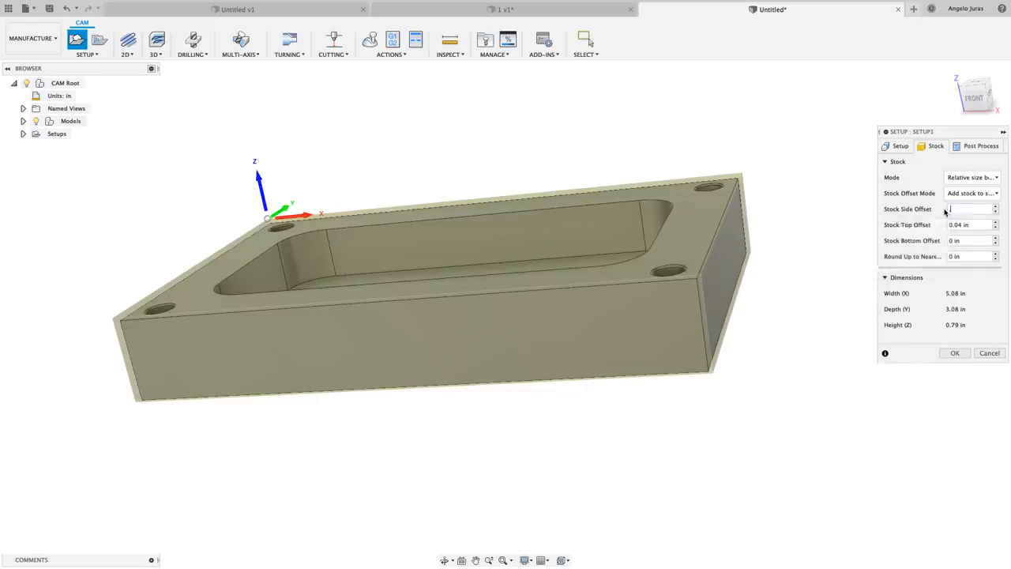
pyautogui.write('.1')
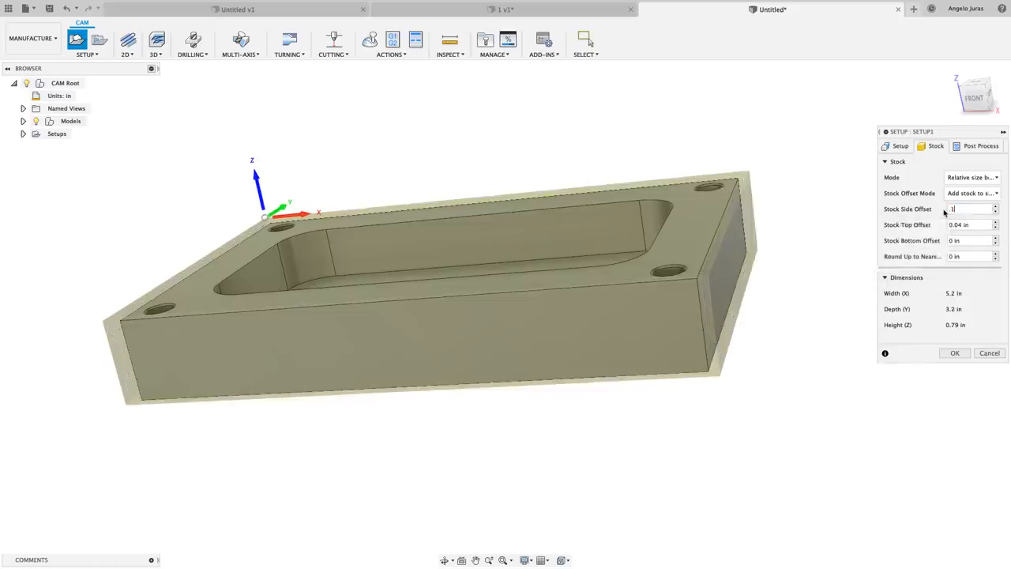
pyautogui.click(939, 227)
pyautogui.write('.02')
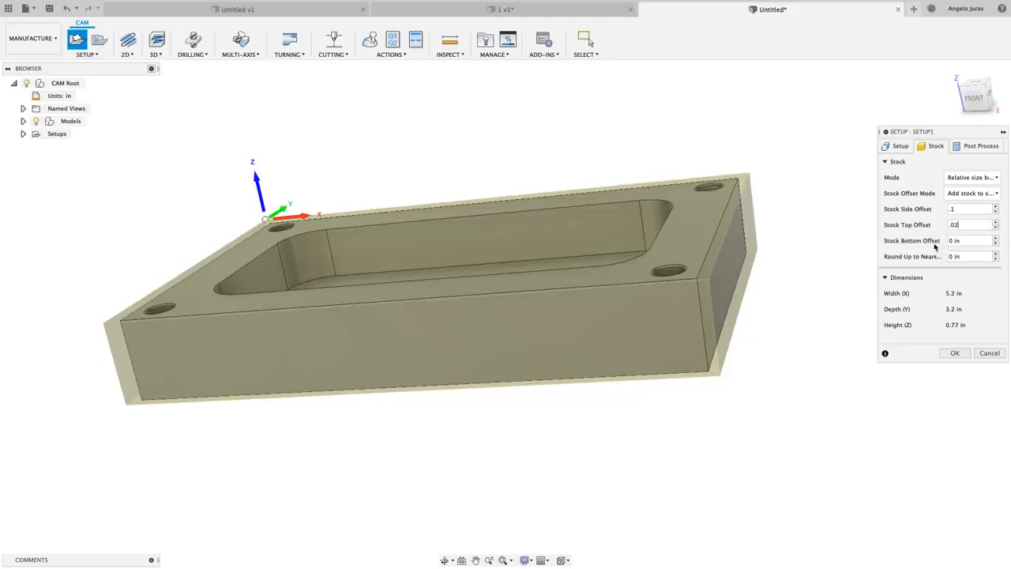
pyautogui.click(965, 242)
pyautogui.write('.25')
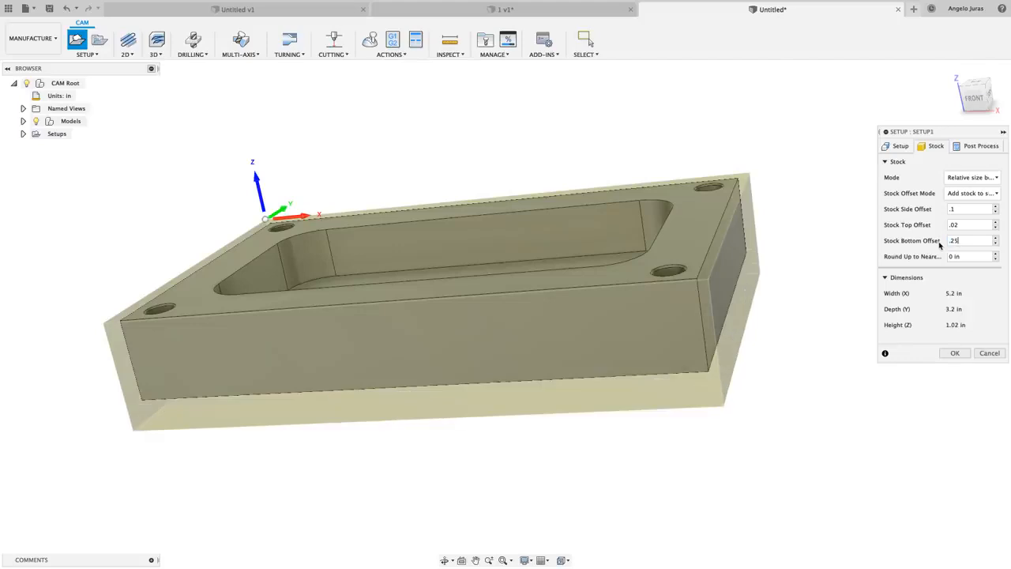
# Try a stock bottom offset of 0.5 in while viewing the block from the front.
pyautogui.click(975, 103)
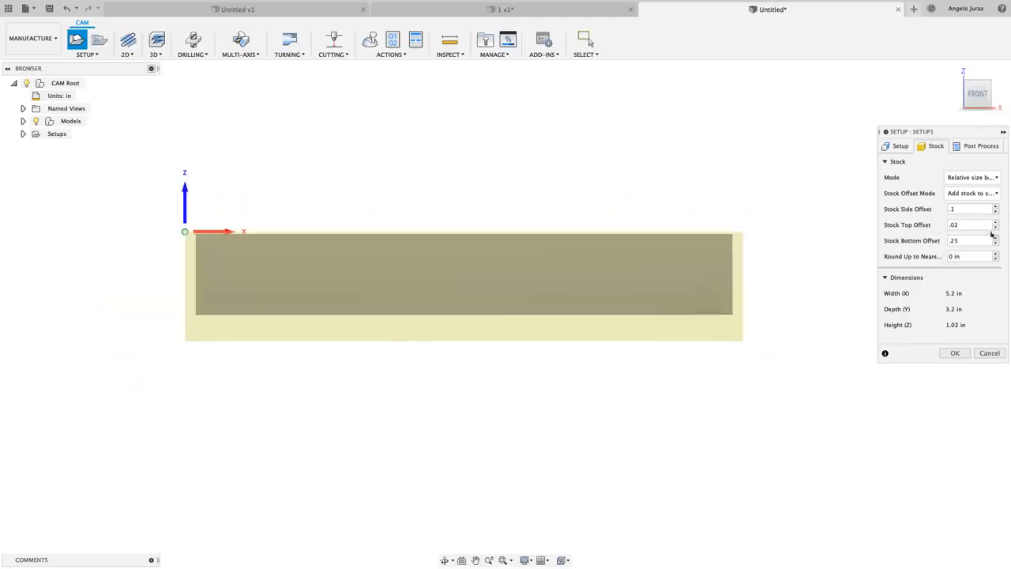
pyautogui.doubleClick(954, 240)
pyautogui.press('BackSpace')
pyautogui.write('.5')
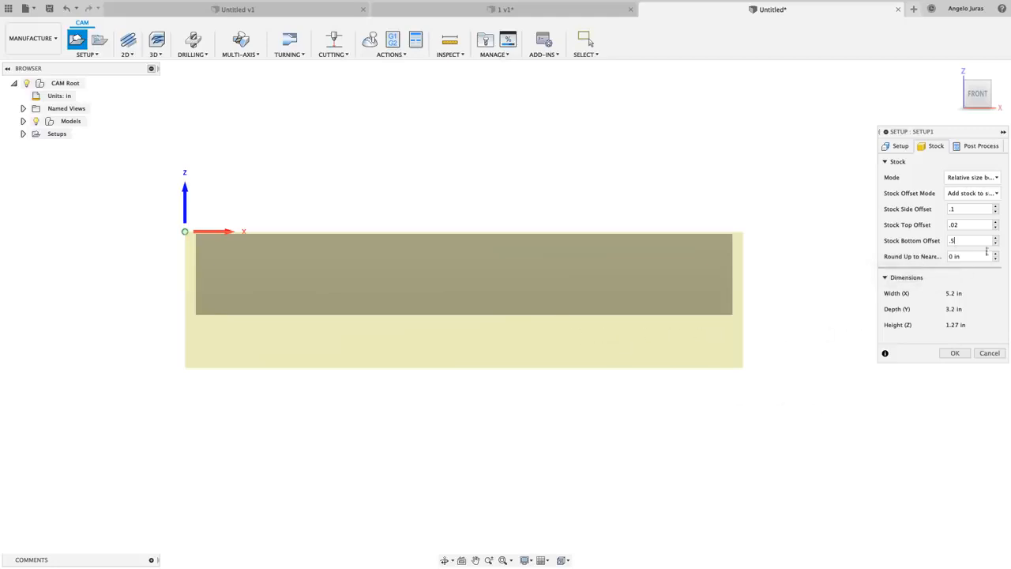
# Set the stock bottom offset to 0.23 in and the stock side offset to 0.125 in.
pyautogui.moveTo(955, 240); pyautogui.dragTo(940, 246)
pyautogui.write('.23')
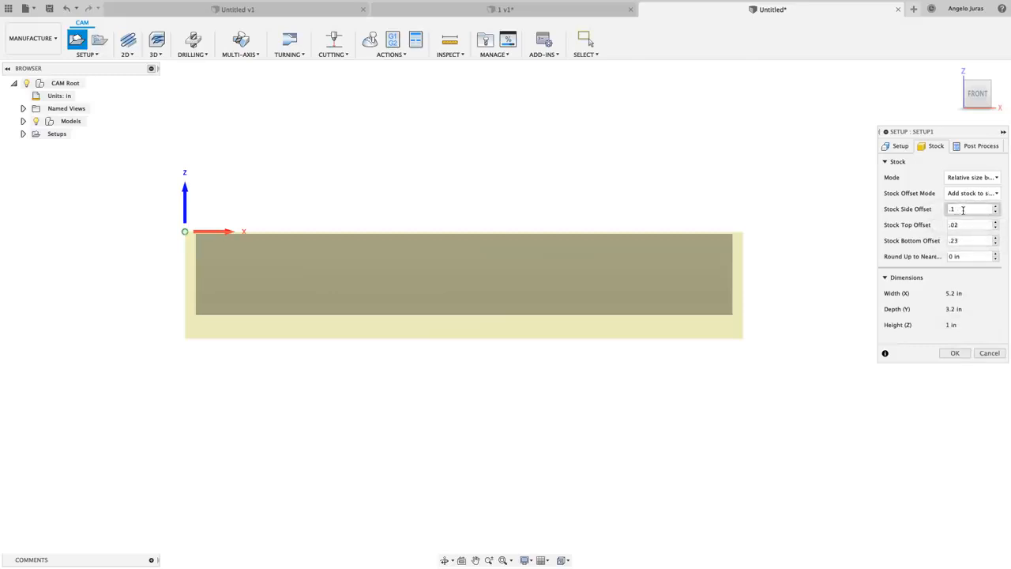
pyautogui.write('5')
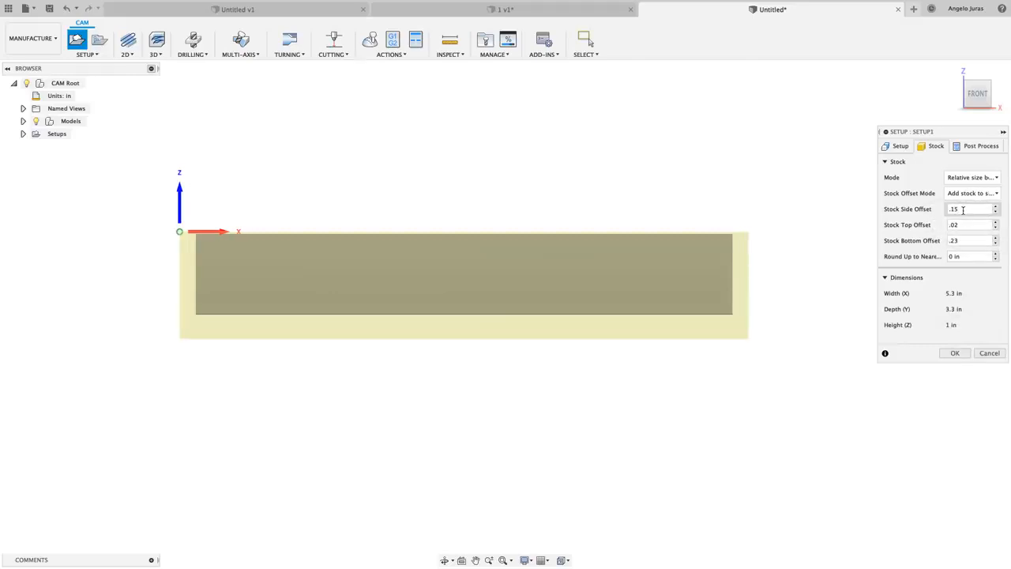
pyautogui.press('BackSpace')
pyautogui.write('25')
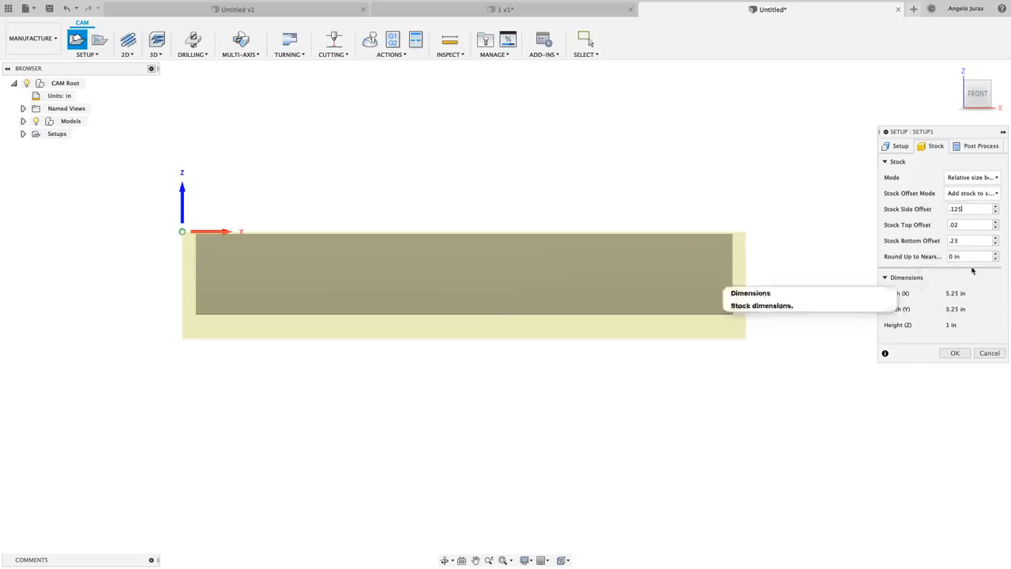
# Set the setup's post-process program name/number to 1 and its program comment to LiveStream.
pyautogui.click(974, 146)
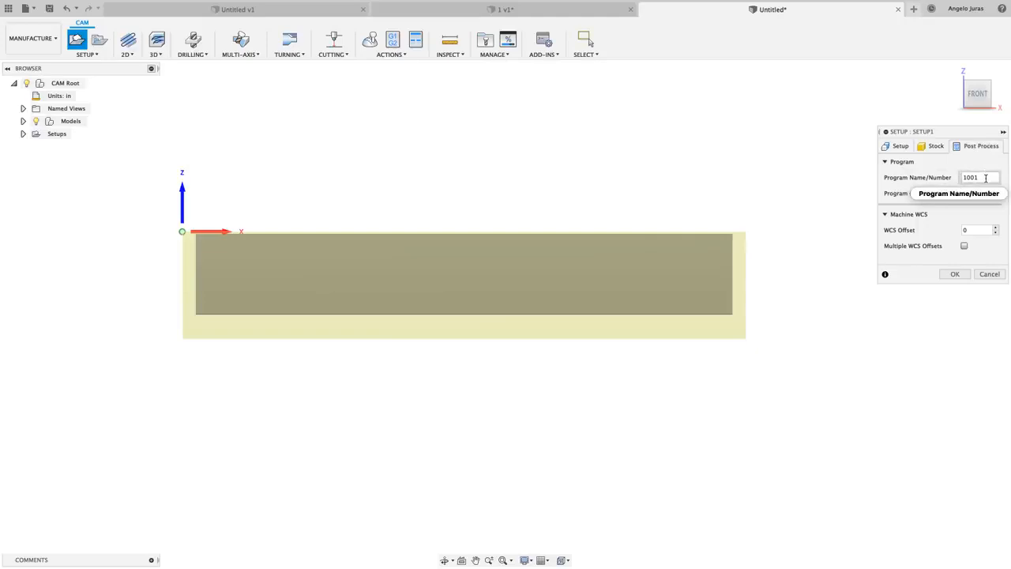
pyautogui.doubleClick(976, 178)
pyautogui.write('1')
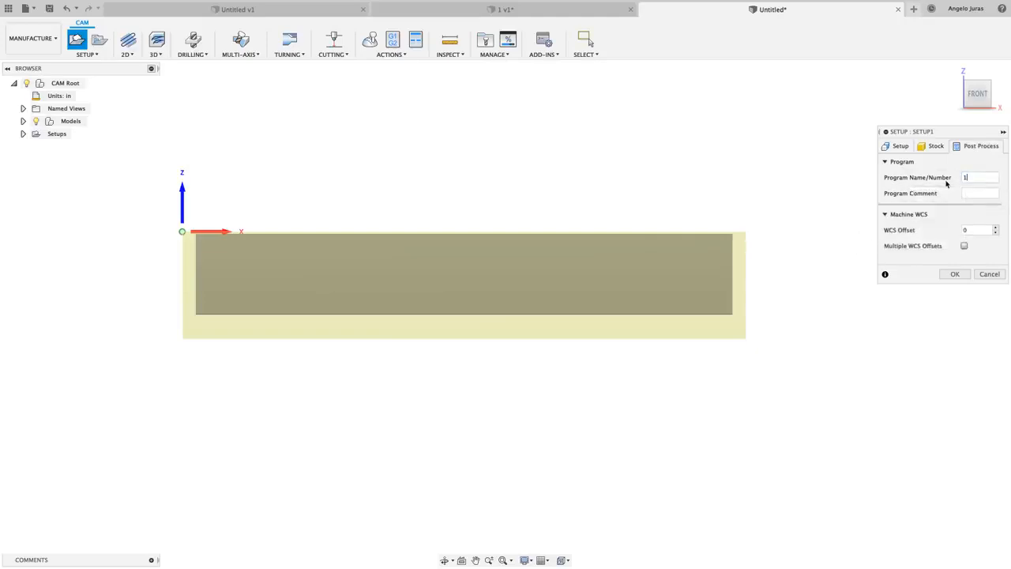
pyautogui.click(971, 193)
pyautogui.write('LiveStream')
pyautogui.click(955, 274)
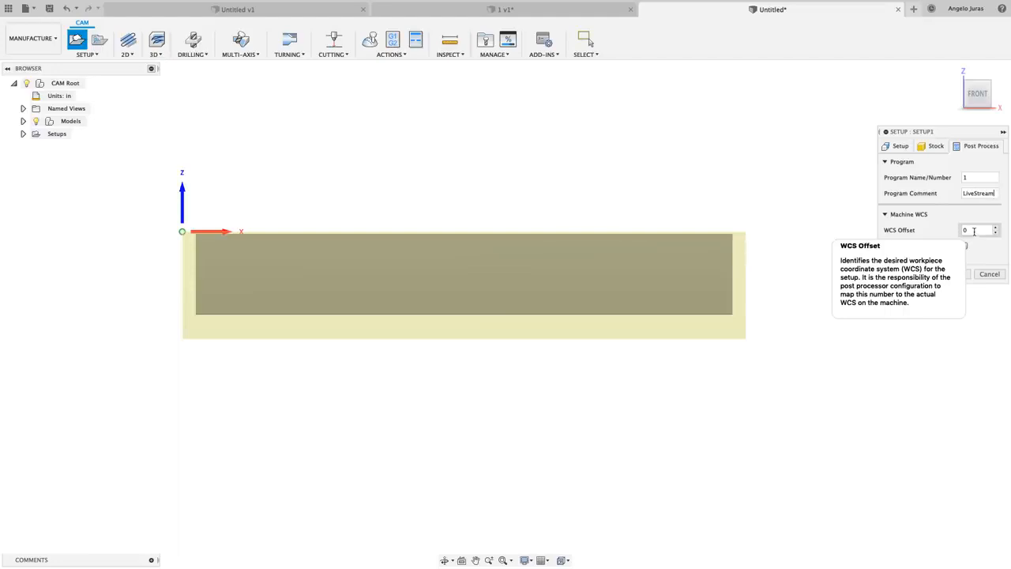
# Set the machine WCS offset to 1 and finish the setup.
pyautogui.write('1')
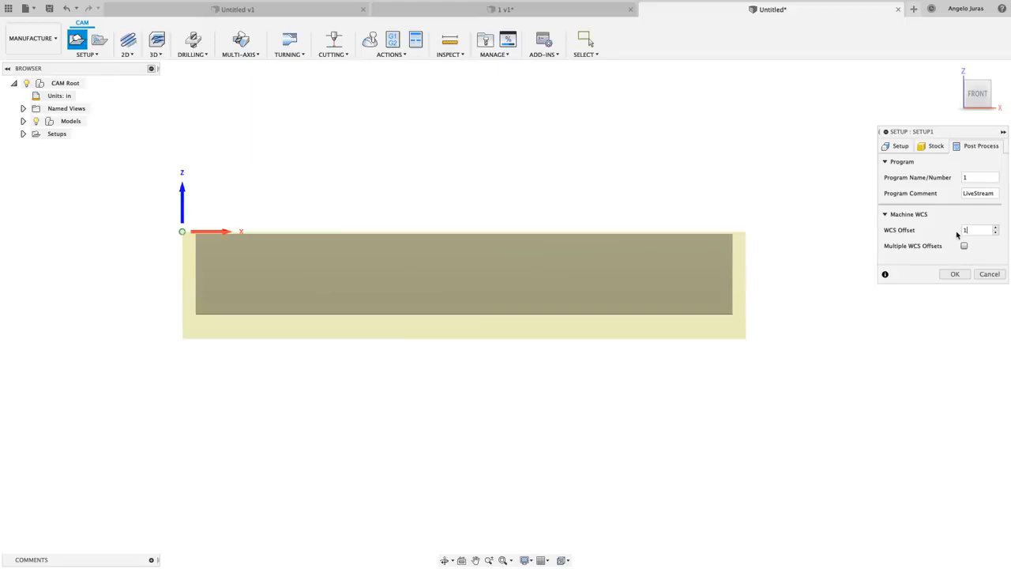
pyautogui.press('BackSpace')
pyautogui.write('2')
pyautogui.press('BackSpace')
pyautogui.write('1')
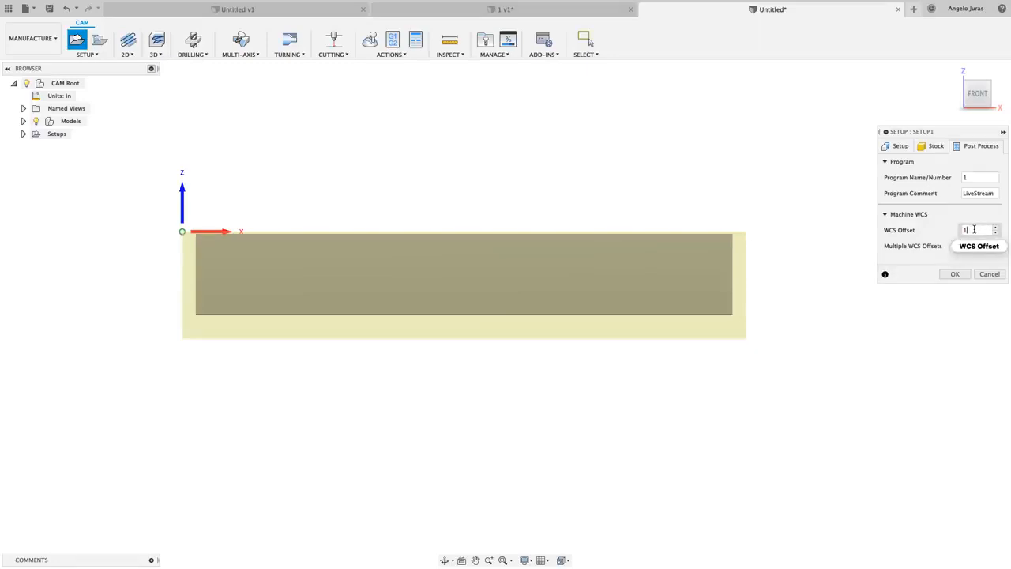
pyautogui.click(942, 277)
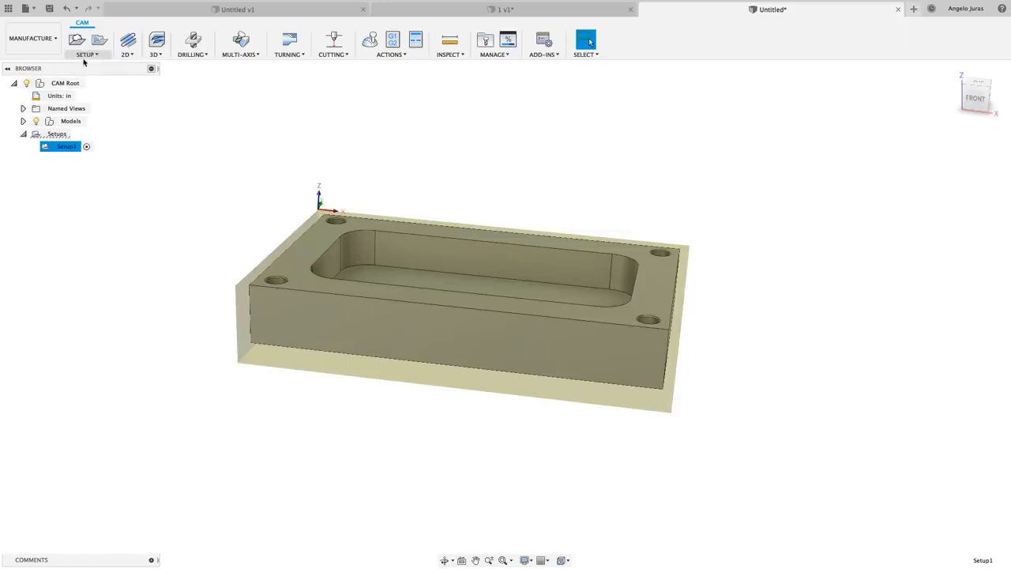
# Start a 2D Face operation, open its tool selection and clear the 1/4 search filter.
pyautogui.click(128, 54)
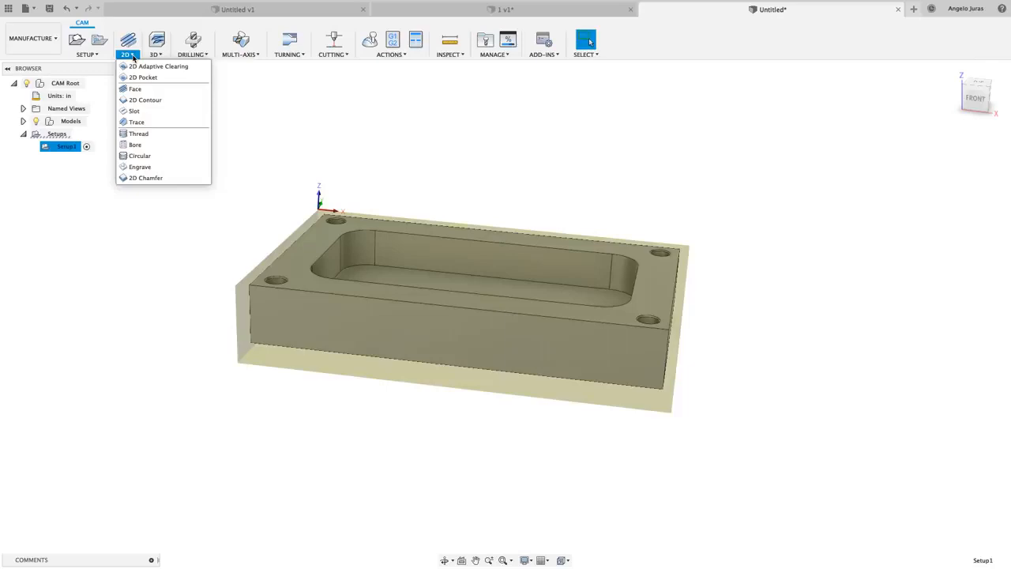
pyautogui.click(135, 90)
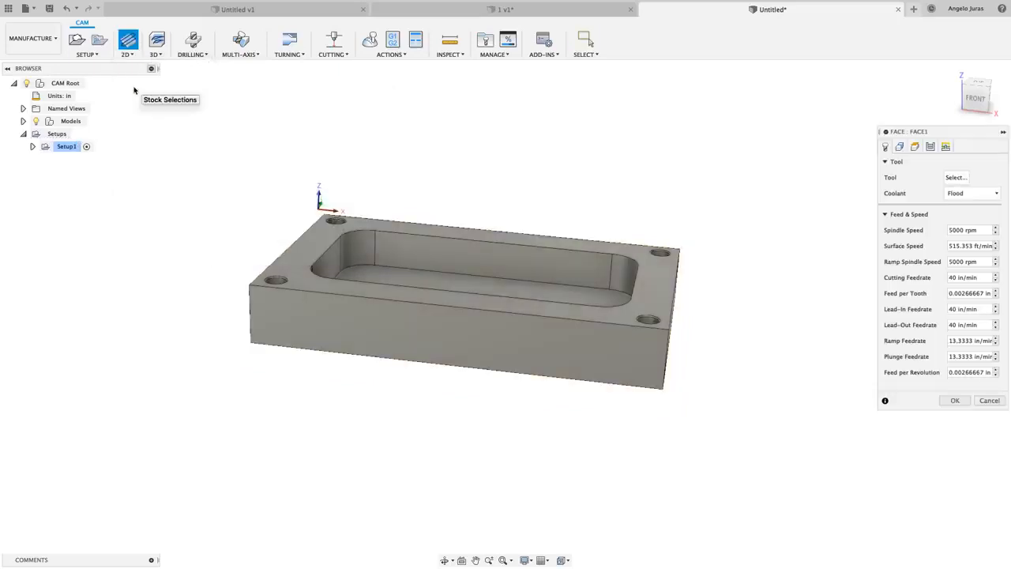
pyautogui.click(954, 178)
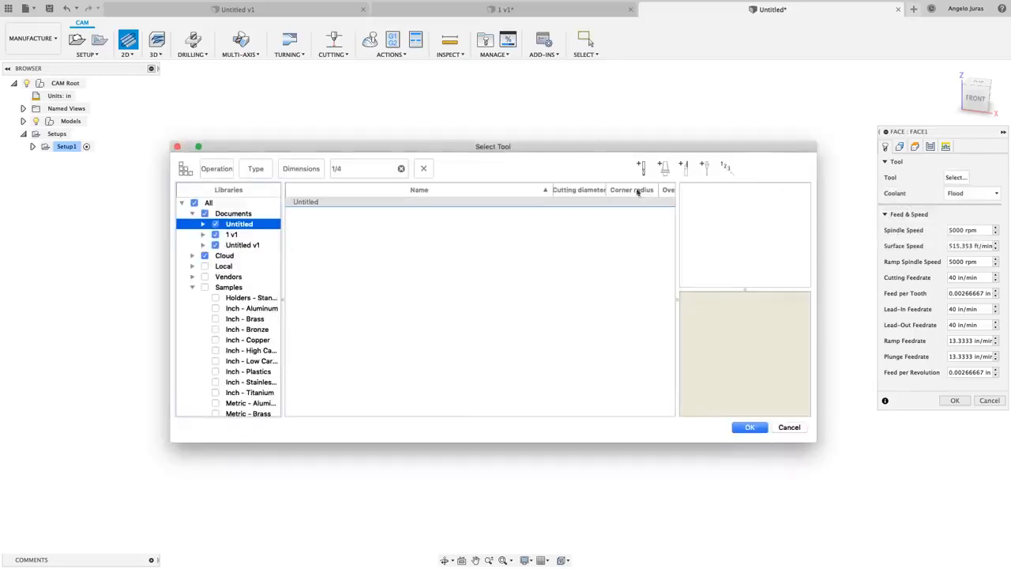
pyautogui.tripleClick(387, 166)
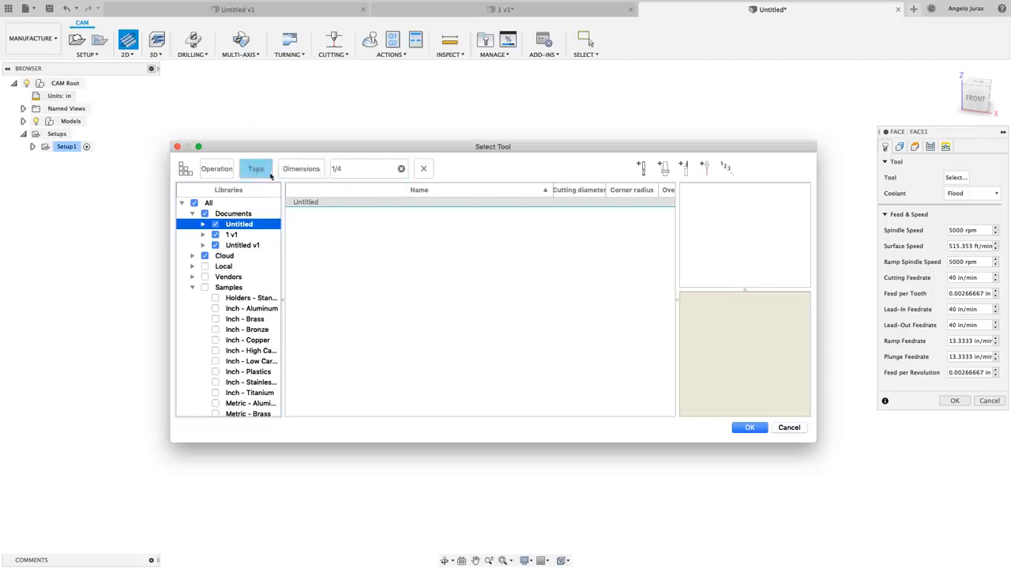
pyautogui.click(401, 171)
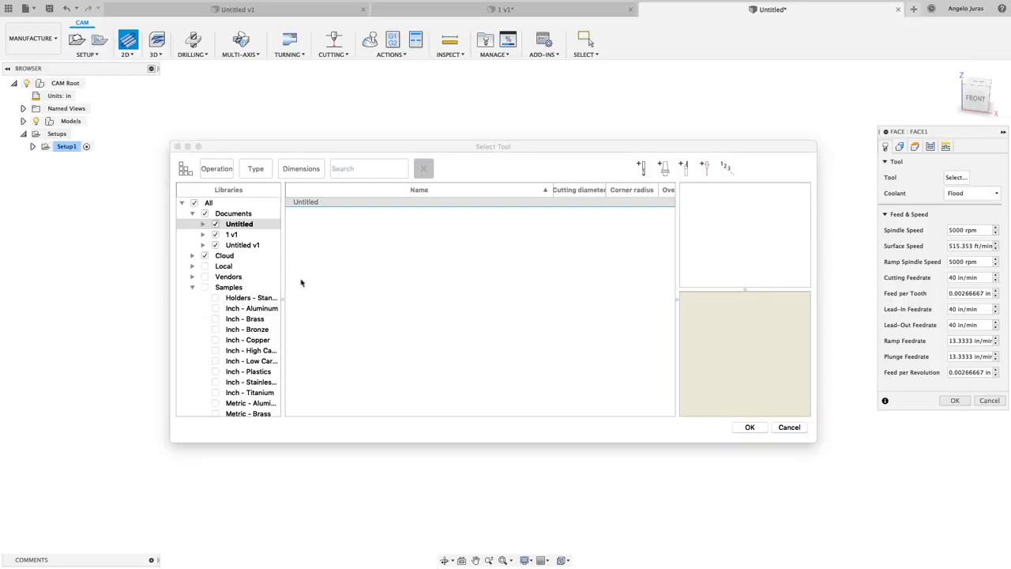
# Browse the Inch - Bronze sample library and the document tools, and enable the Inch - Aluminum sample library.
pyautogui.click(203, 332)
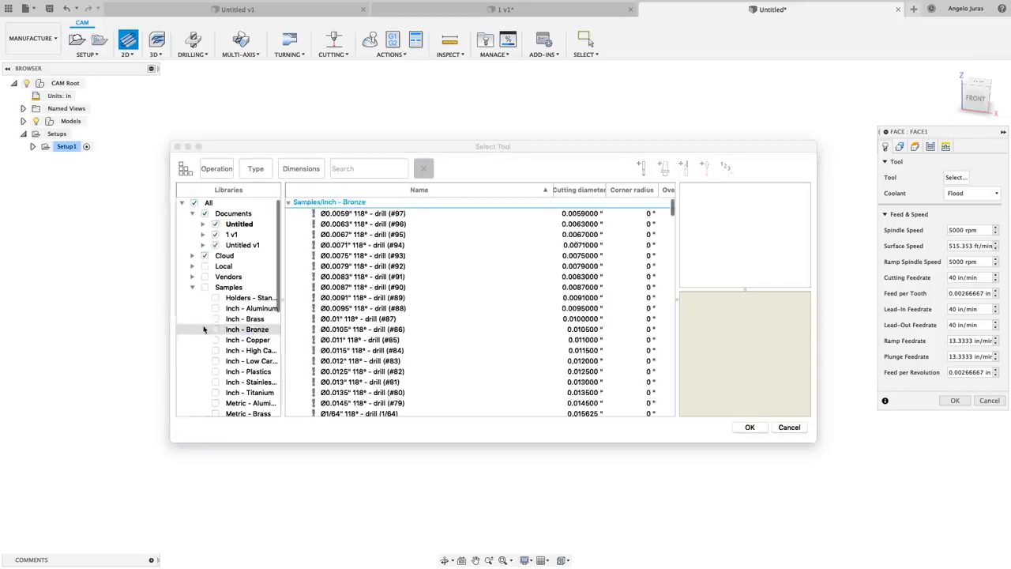
pyautogui.scroll(-5, 204, 331)
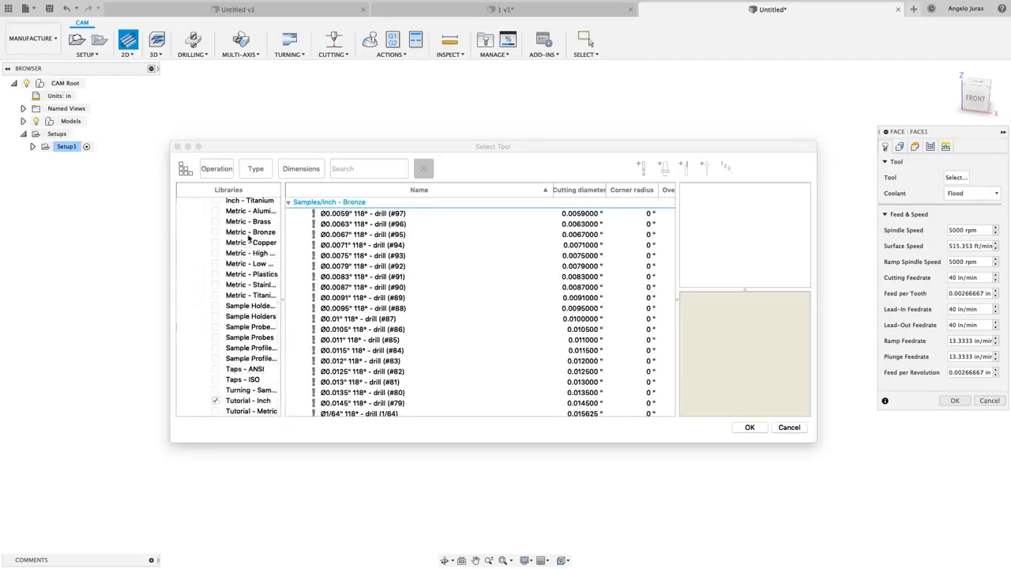
pyautogui.scroll(5, 181, 306)
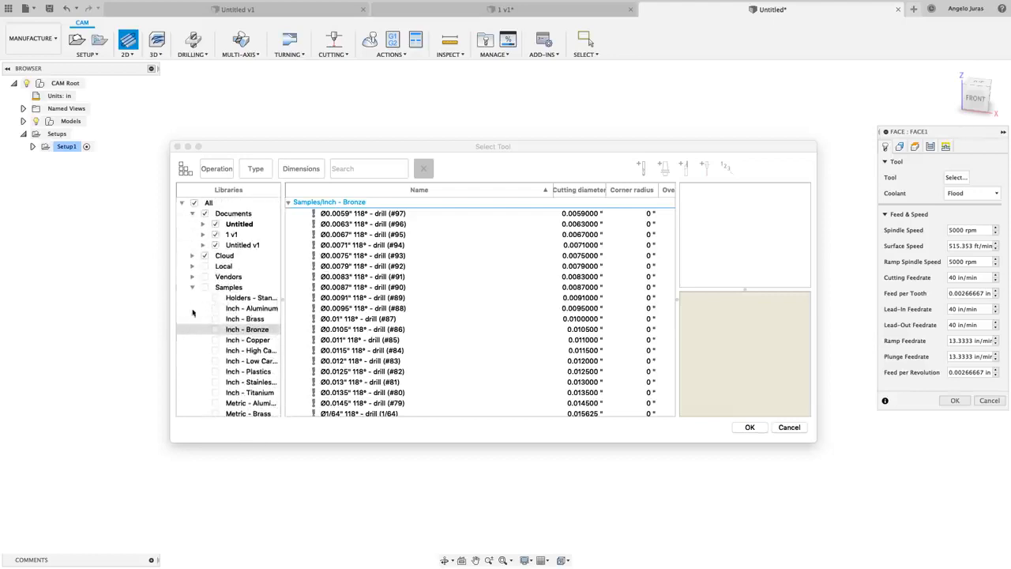
pyautogui.click(236, 215)
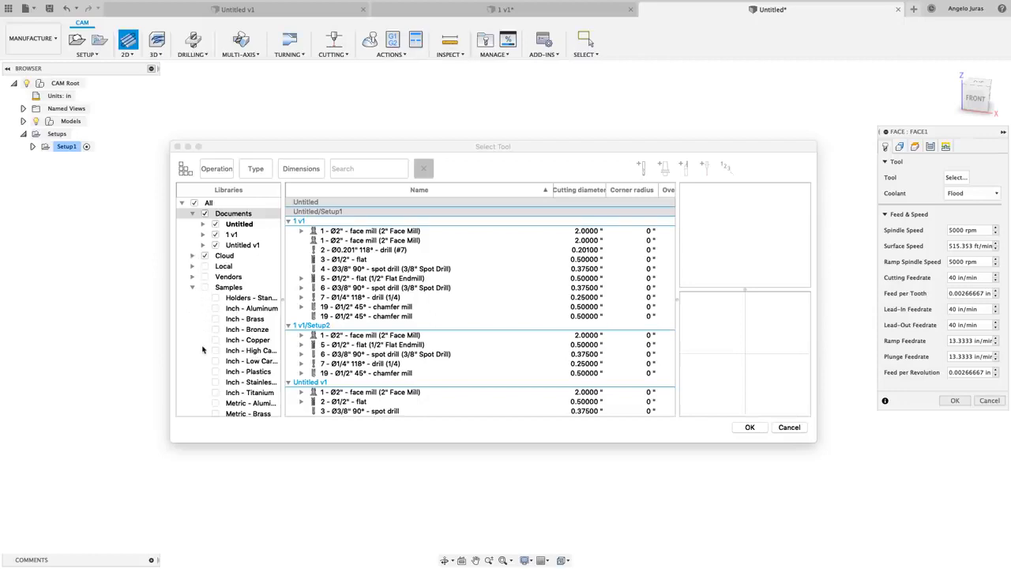
pyautogui.scroll(-3, 202, 349)
pyautogui.scroll(-5, 202, 349)
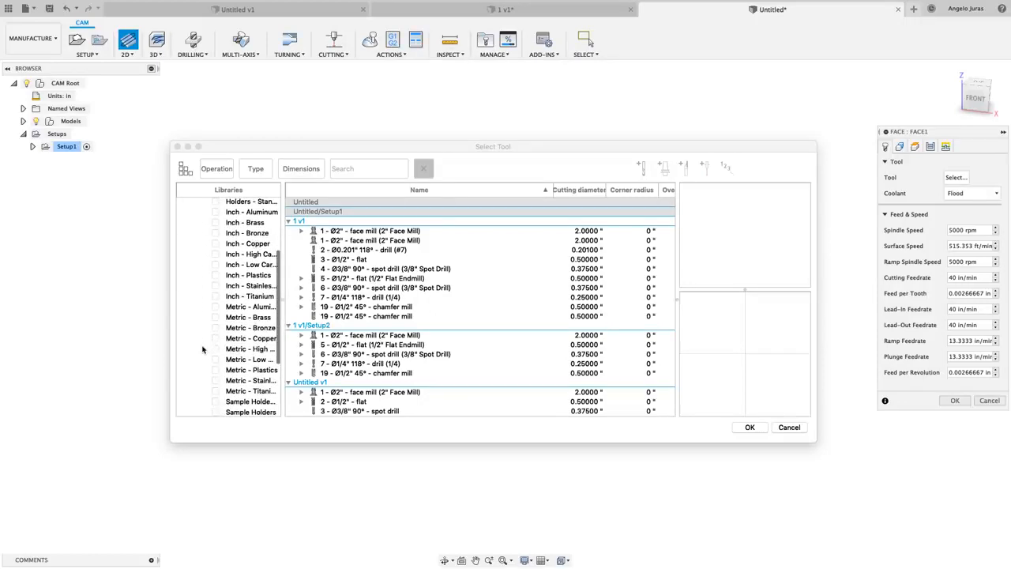
pyautogui.click(215, 212)
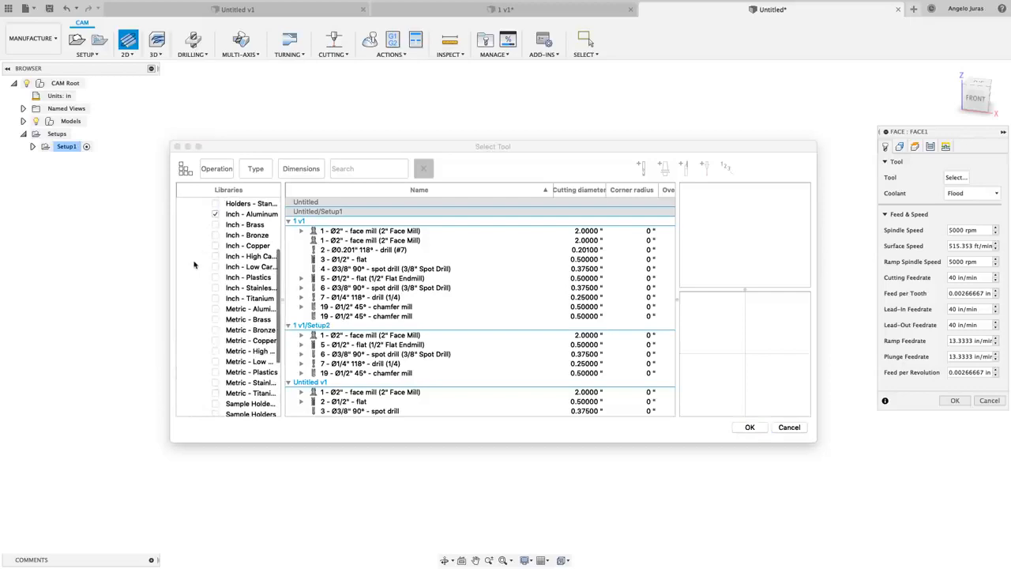
pyautogui.scroll(-1, 193, 265)
pyautogui.scroll(-3, 194, 265)
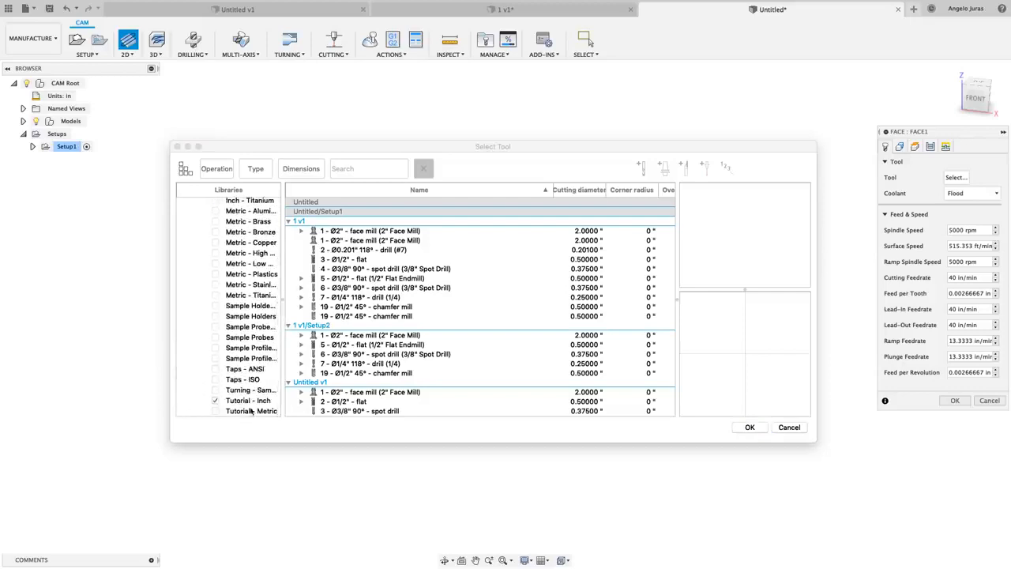
# Choose the 2" face mill from the Tutorial - Inch library and generate the Face toolpath with the default settings.
pyautogui.click(247, 401)
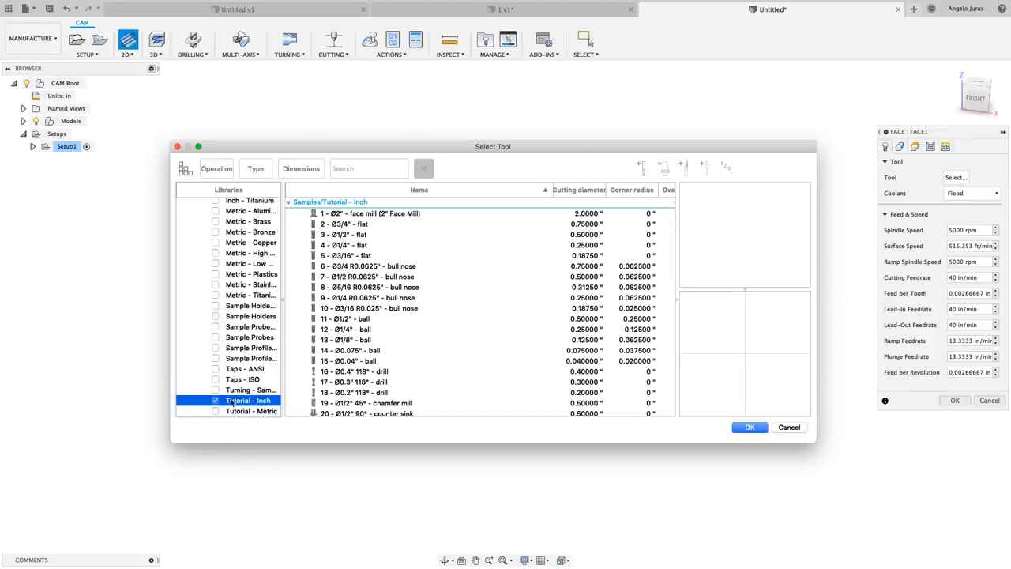
pyautogui.click(375, 214)
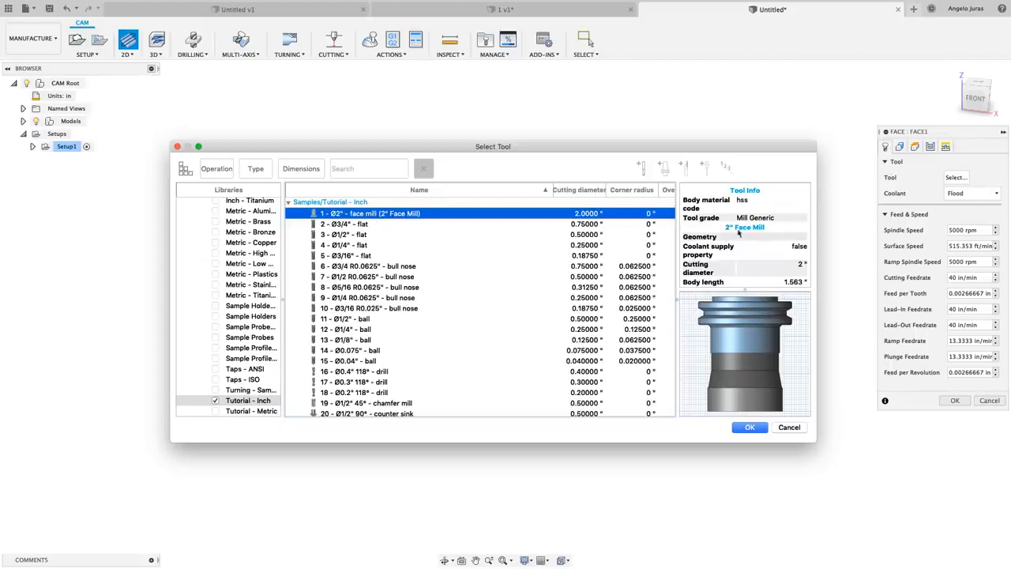
pyautogui.click(750, 427)
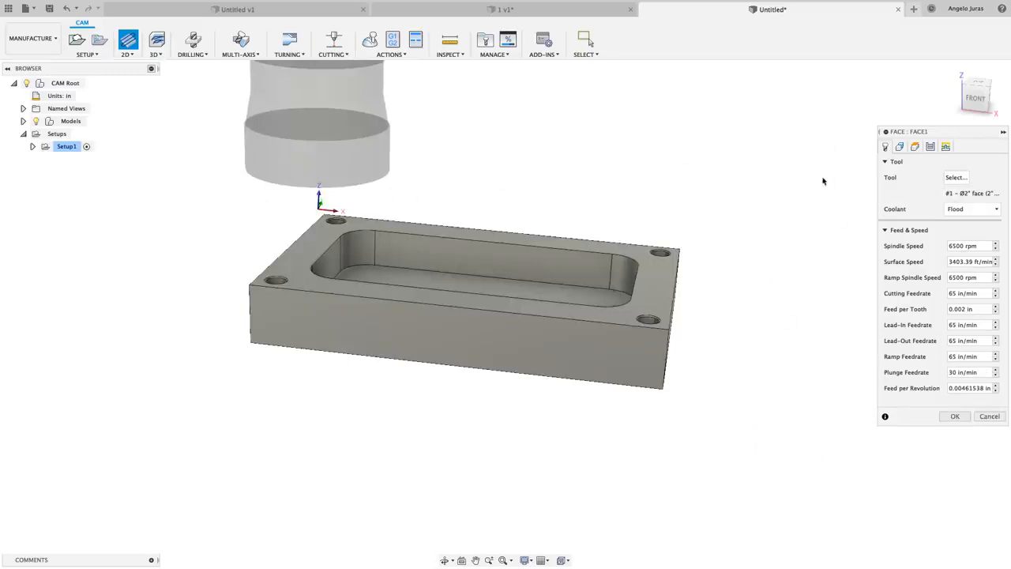
pyautogui.click(956, 417)
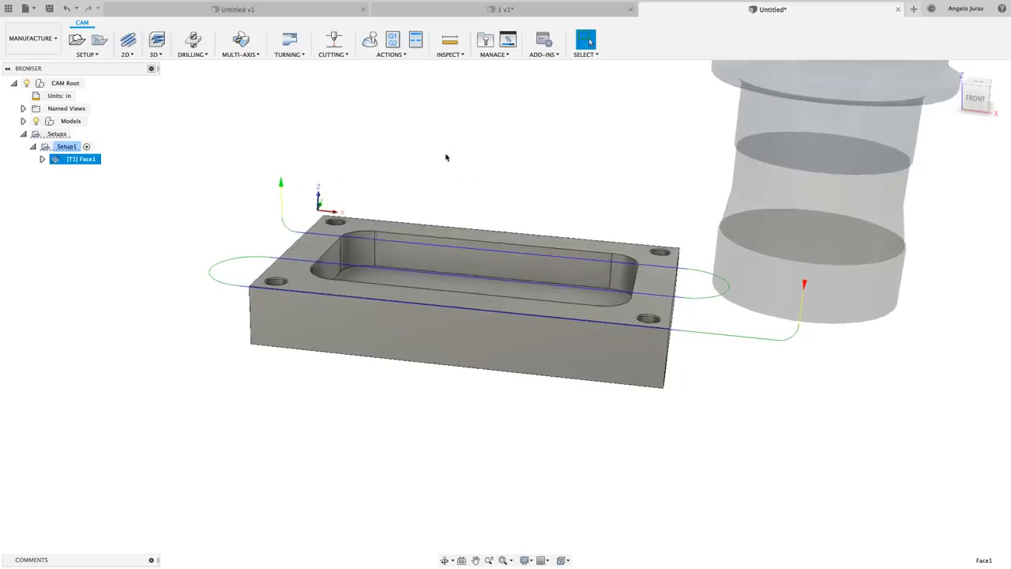
# Inspect the Face toolpath on the block from the front and from an isometric view.
pyautogui.scroll(4, 447, 157)
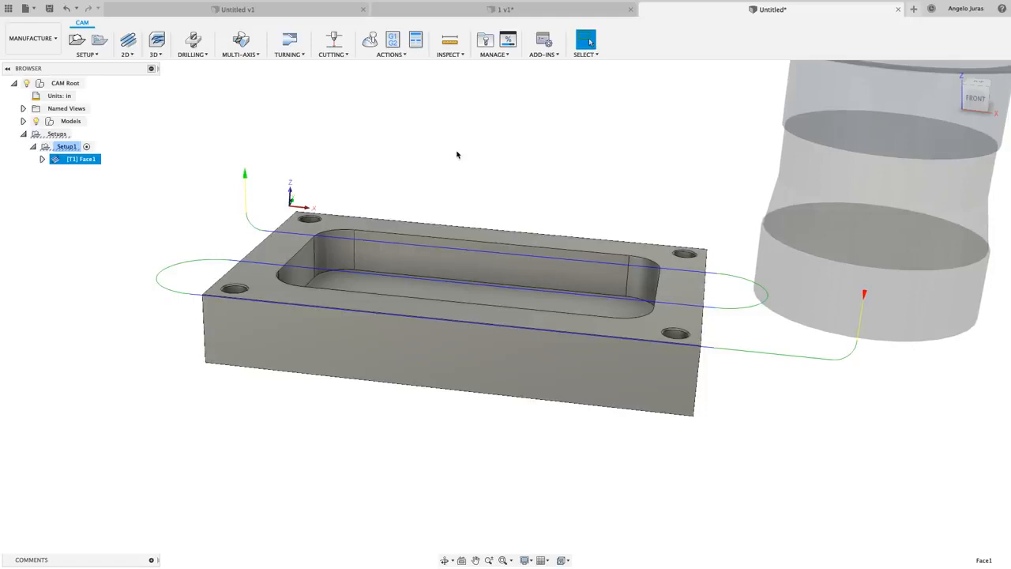
pyautogui.click(978, 101)
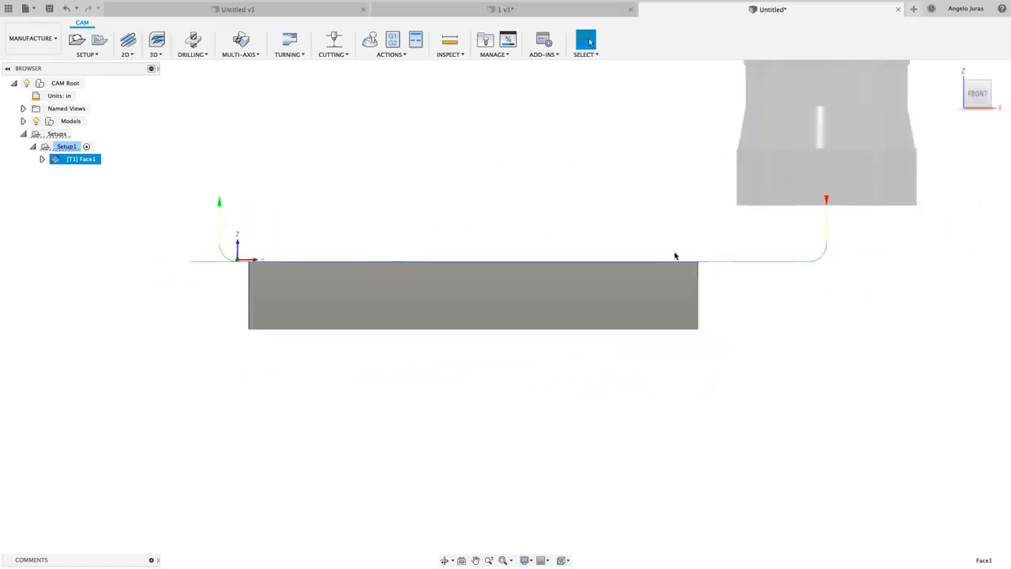
pyautogui.scroll(5, 675, 256)
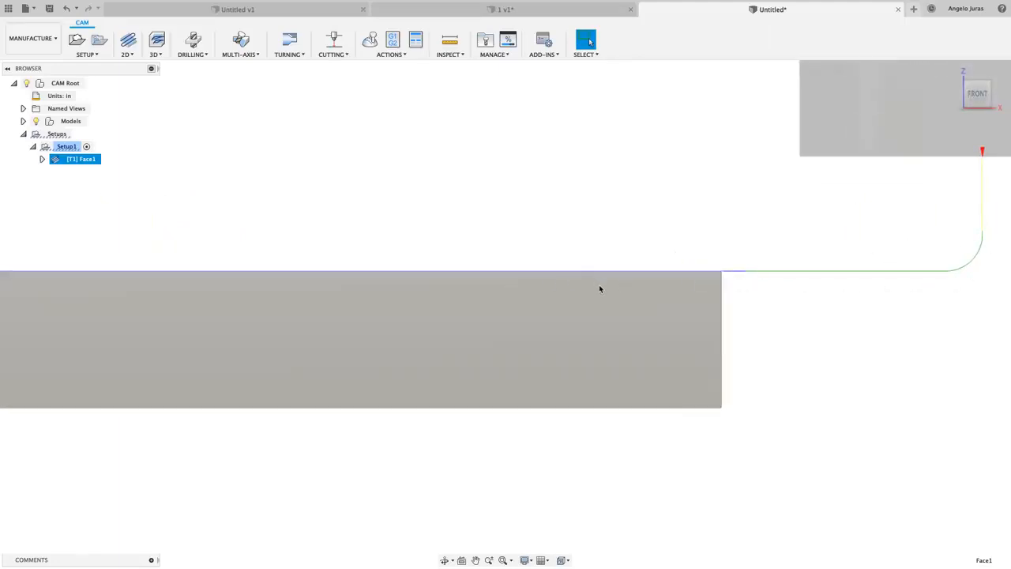
pyautogui.scroll(5, 599, 284)
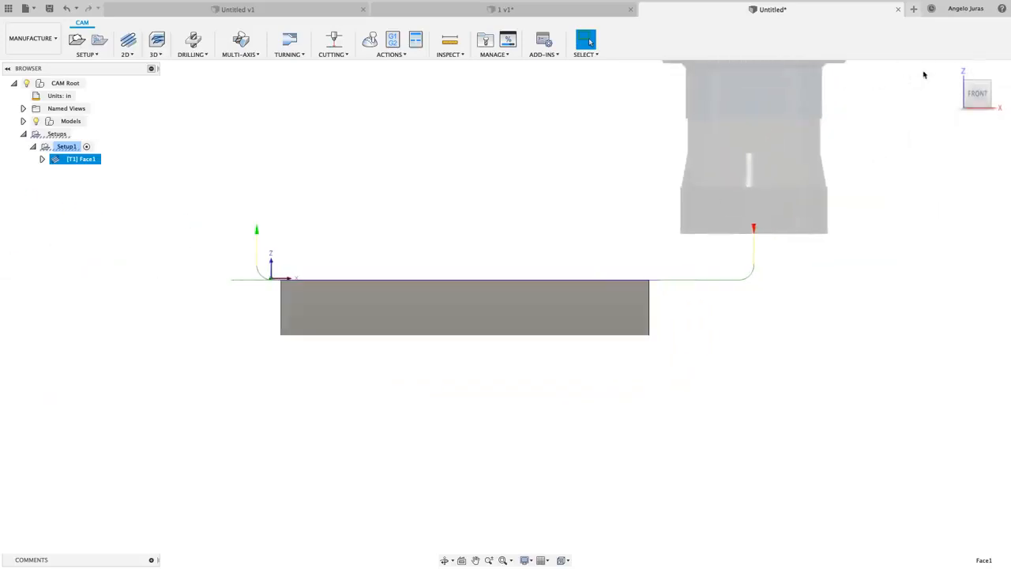
pyautogui.click(954, 70)
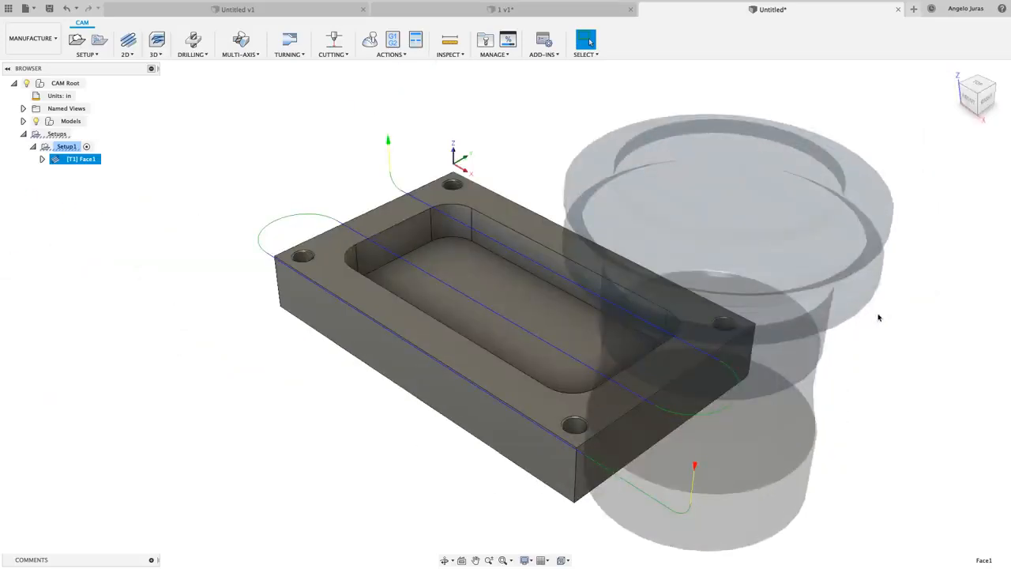
pyautogui.click(888, 322)
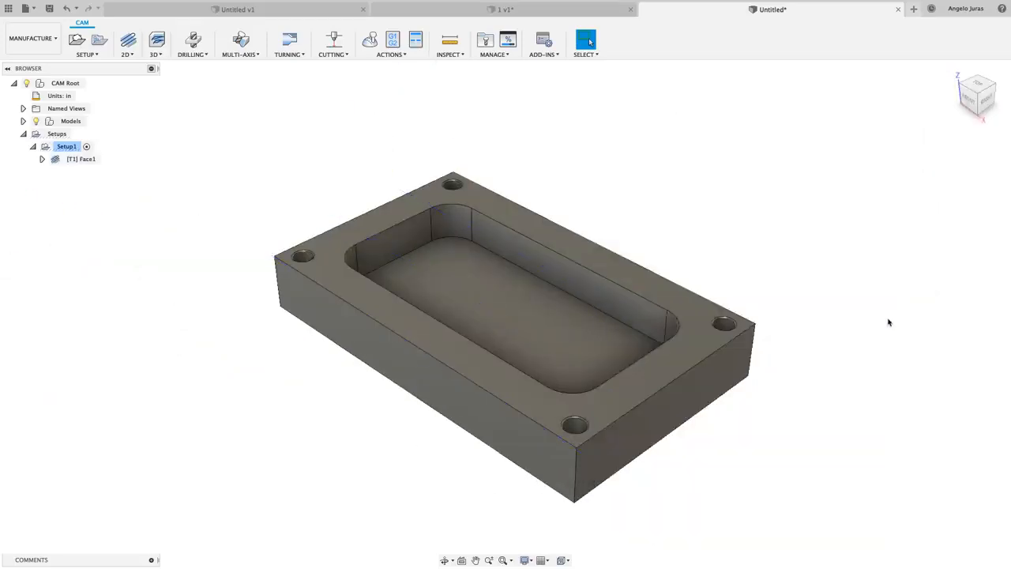
pyautogui.click(75, 160)
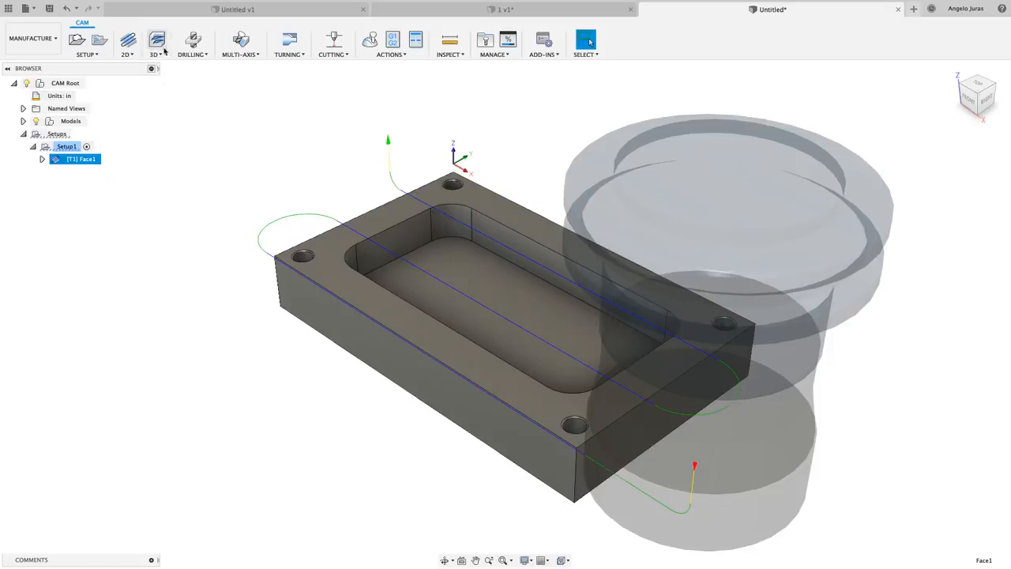
# Start a 3D Adaptive operation, open its tool selection and browse the Inch - Aluminum sample library.
pyautogui.click(157, 41)
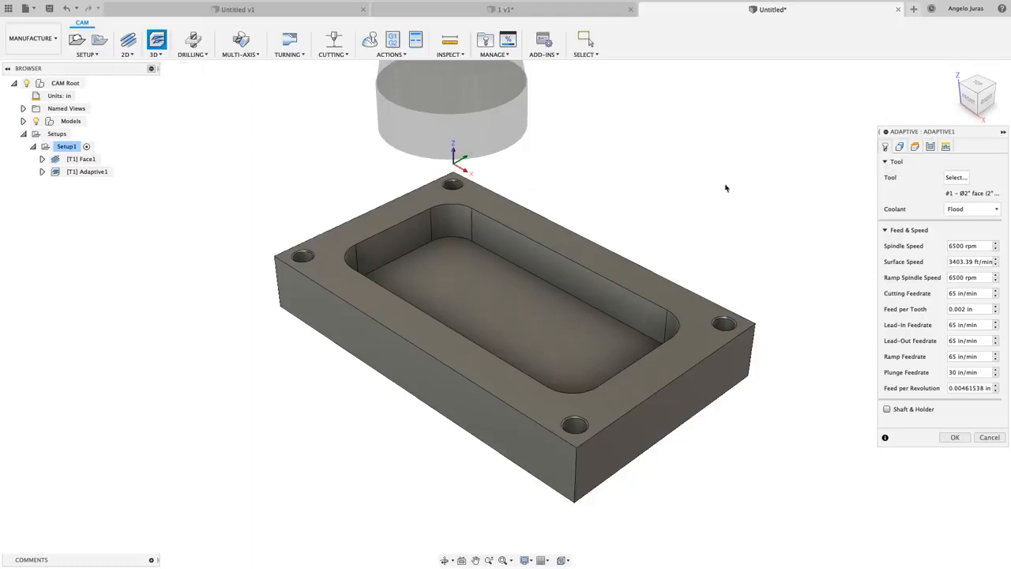
pyautogui.click(956, 177)
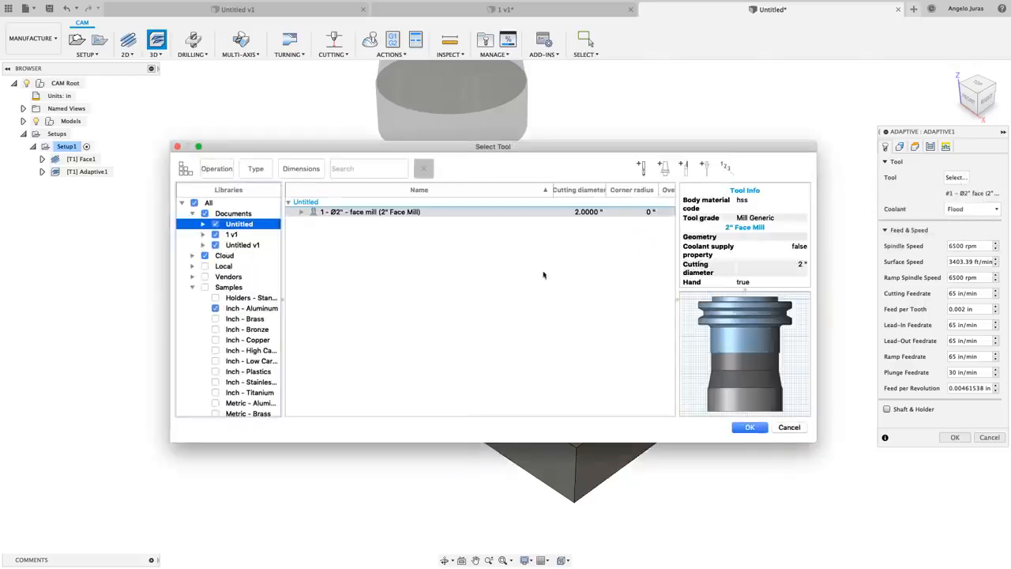
pyautogui.click(233, 310)
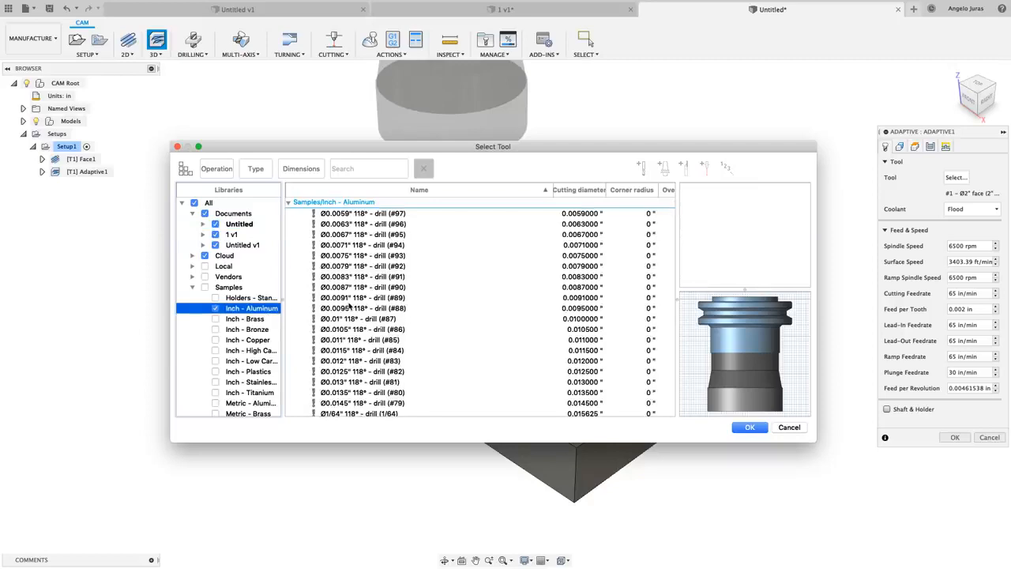
pyautogui.click(364, 168)
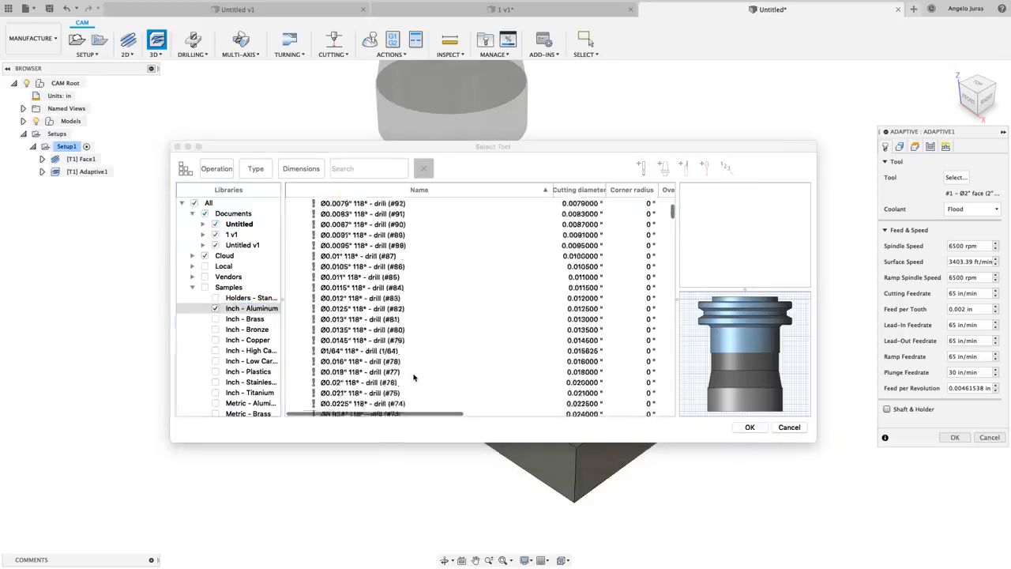
pyautogui.scroll(-5, 419, 377)
pyautogui.scroll(5, 420, 378)
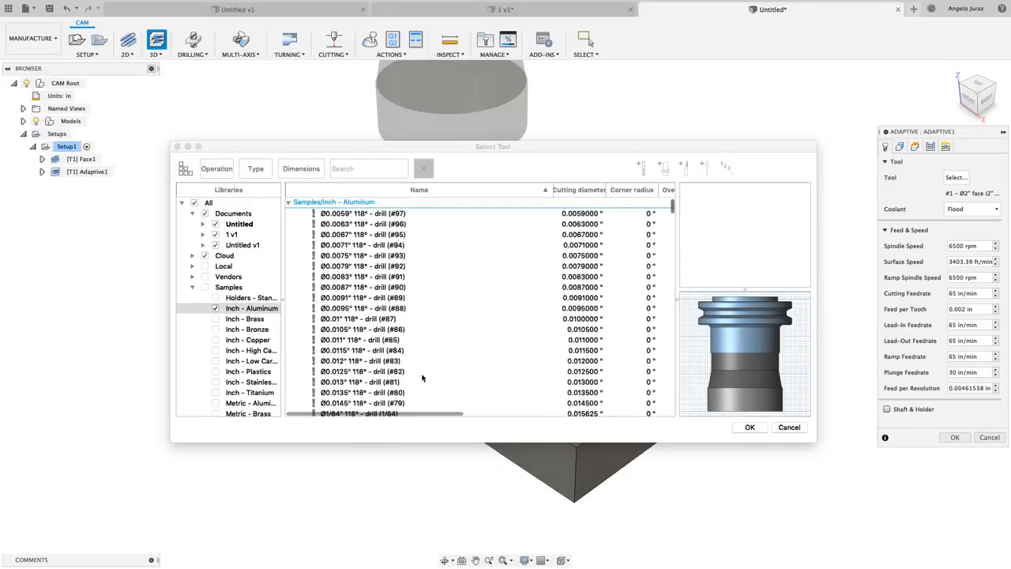
# Filter the tool list to flat mills and assign the 1/2" Flat Endmill to the Adaptive operation.
pyautogui.click(257, 169)
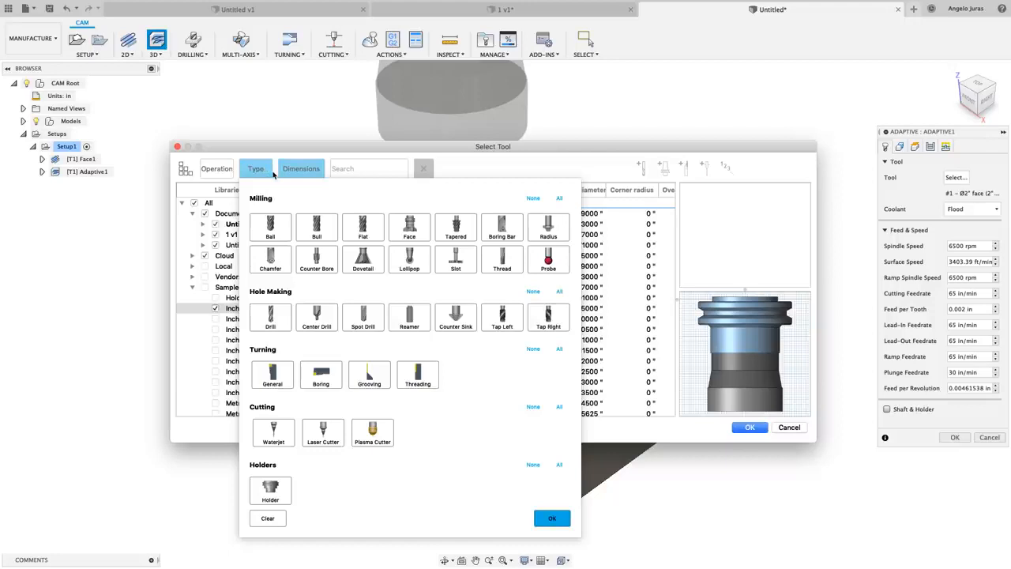
pyautogui.click(362, 231)
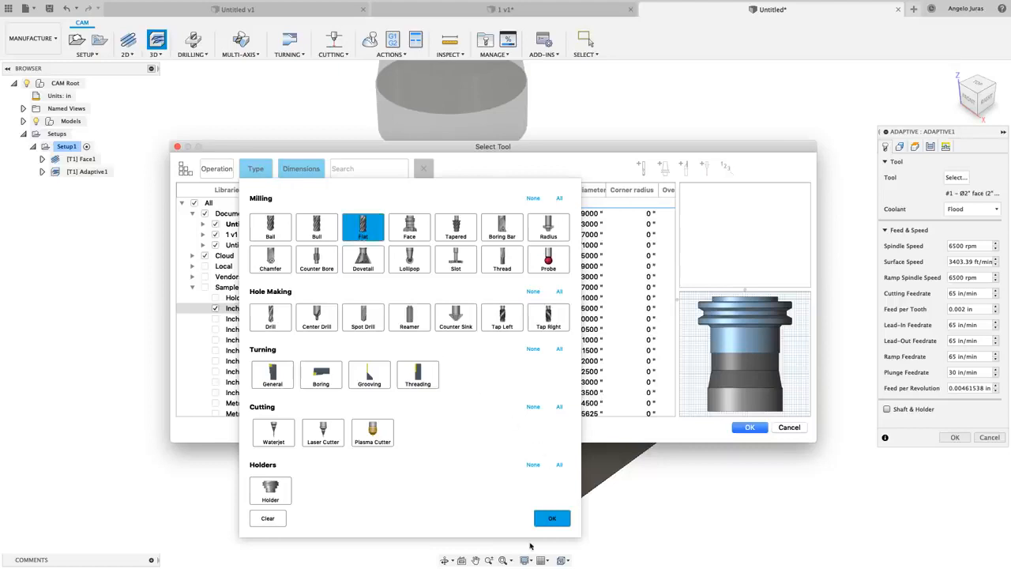
pyautogui.click(551, 518)
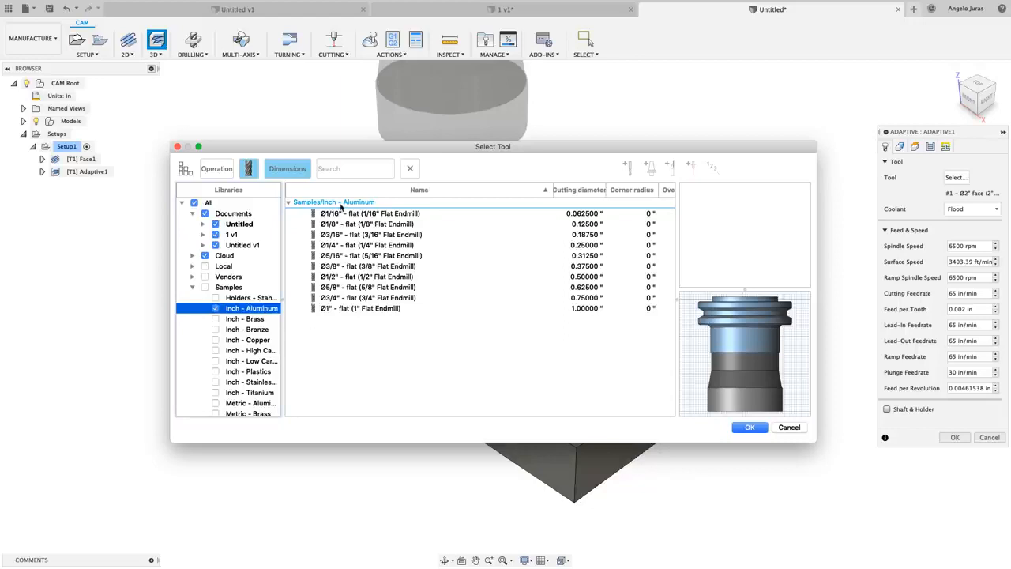
pyautogui.click(352, 278)
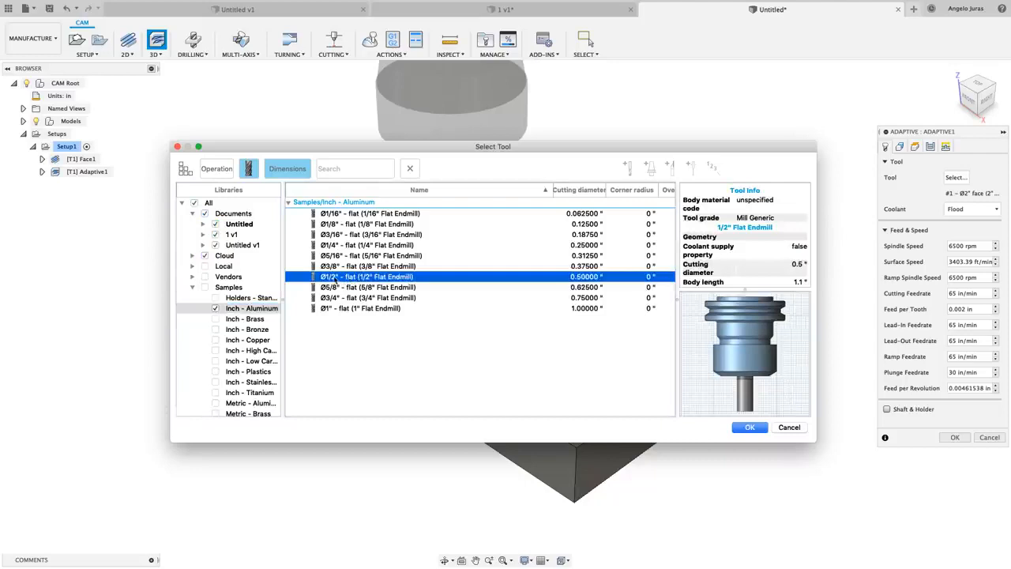
pyautogui.click(750, 428)
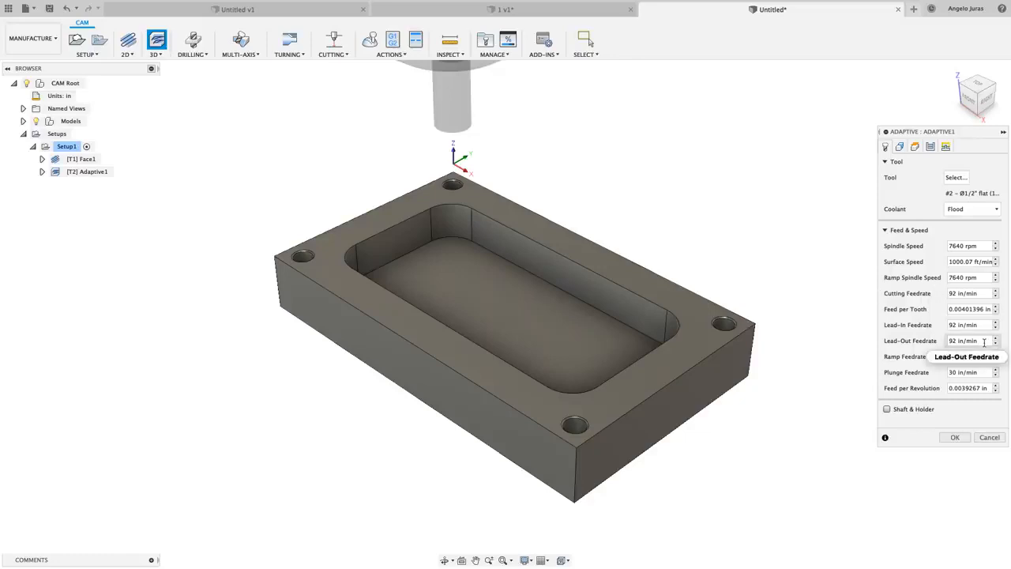
# Review the Adaptive operation's geometry, heights, passes and linking settings.
pyautogui.click(901, 148)
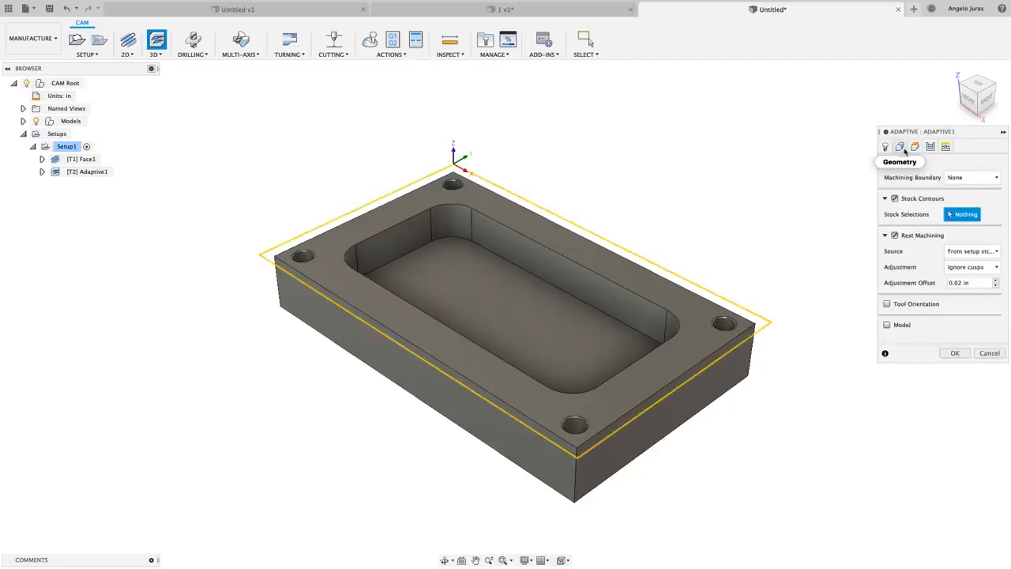
pyautogui.click(915, 148)
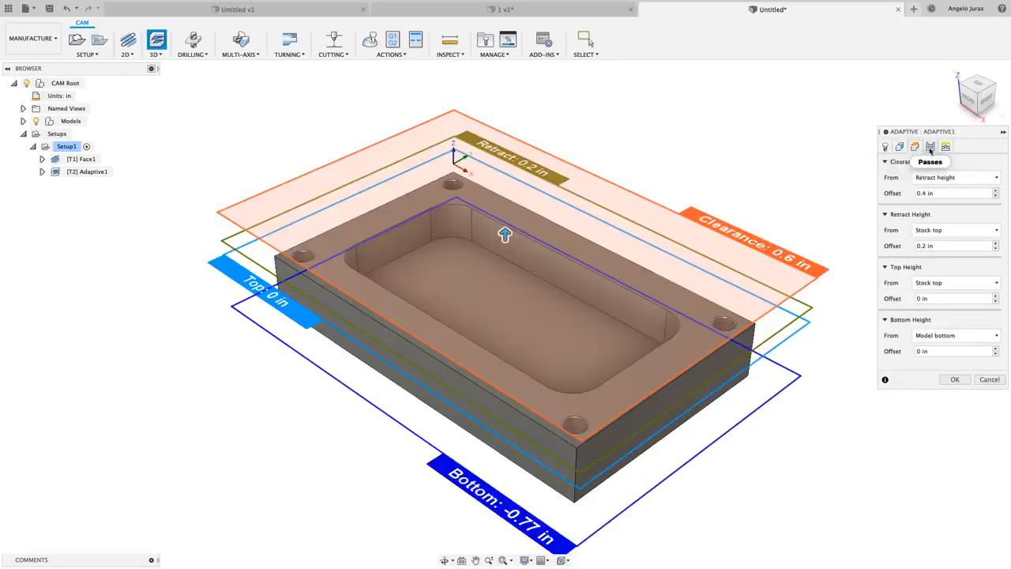
pyautogui.click(930, 147)
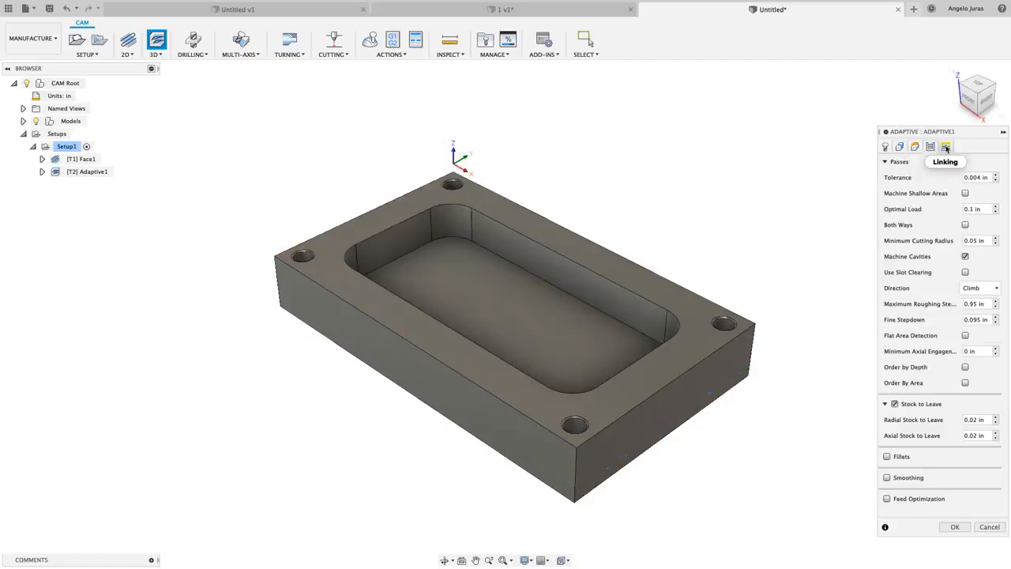
pyautogui.click(945, 148)
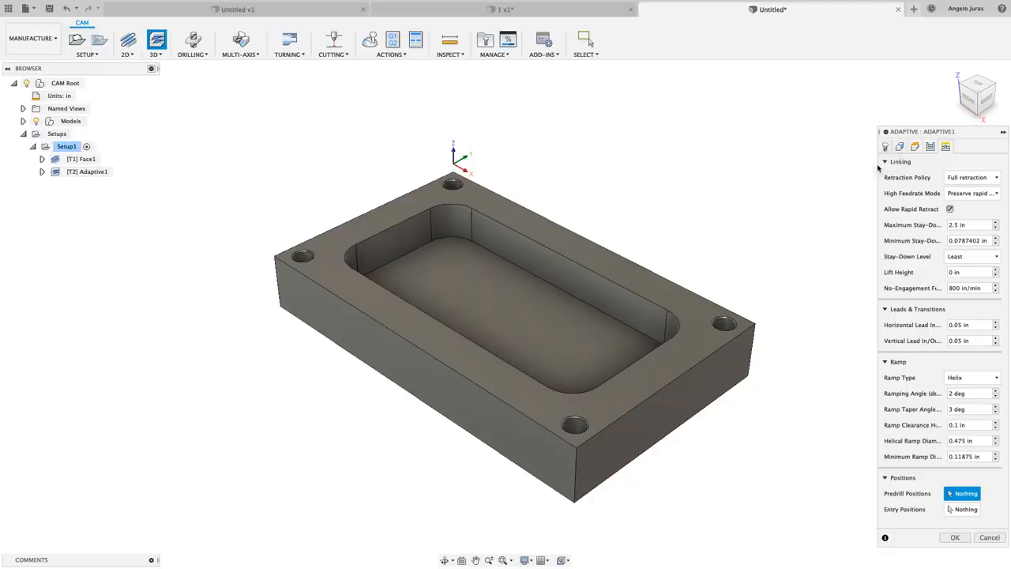
# Set the Adaptive bottom height to an offset of -.03 in from the model bottom and generate the toolpath.
pyautogui.click(914, 148)
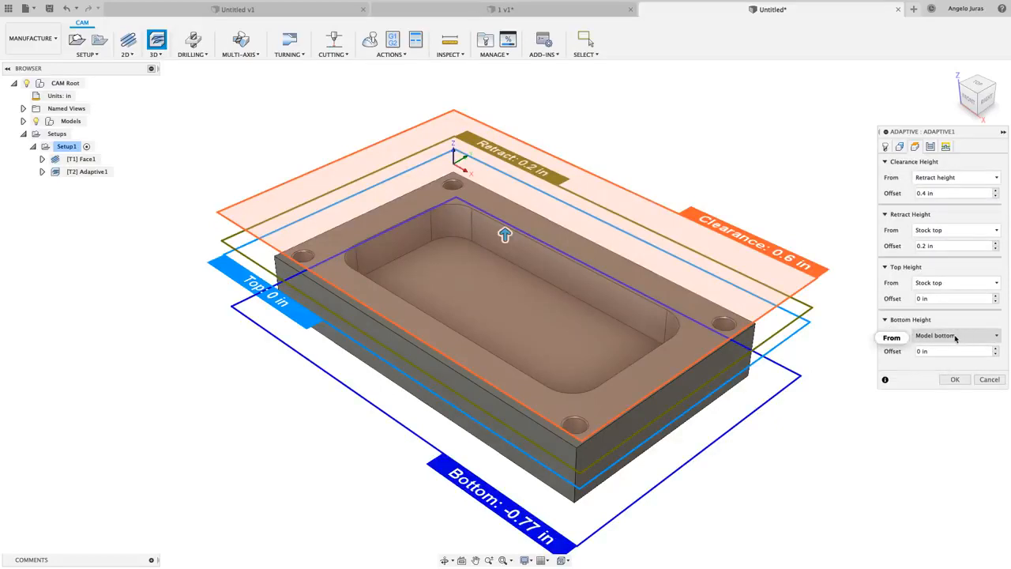
pyautogui.click(968, 101)
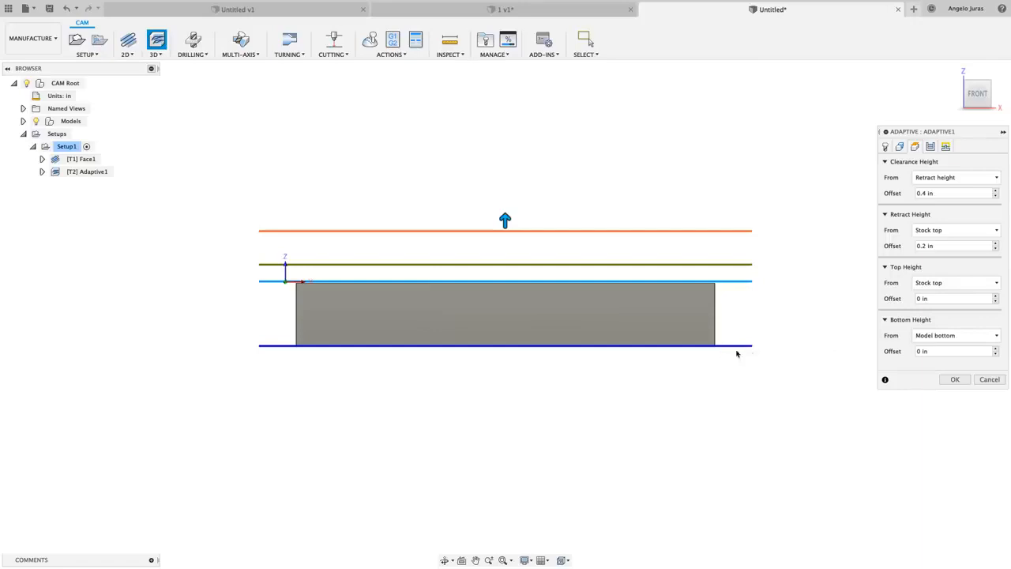
pyautogui.click(909, 351)
pyautogui.write('-.03')
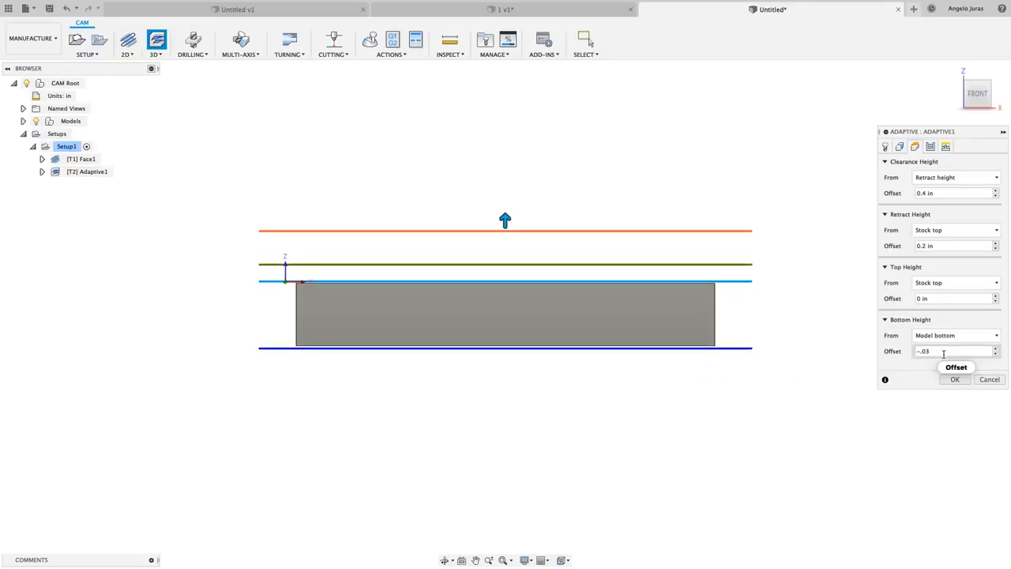
pyautogui.press('BackSpace')
pyautogui.press('BackSpace')
pyautogui.press('BackSpace')
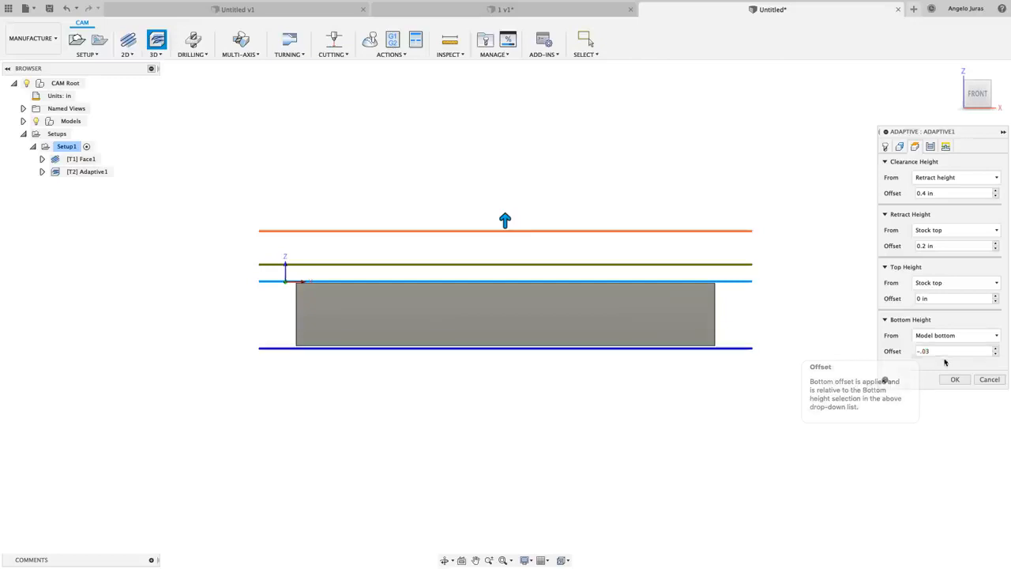
pyautogui.click(954, 379)
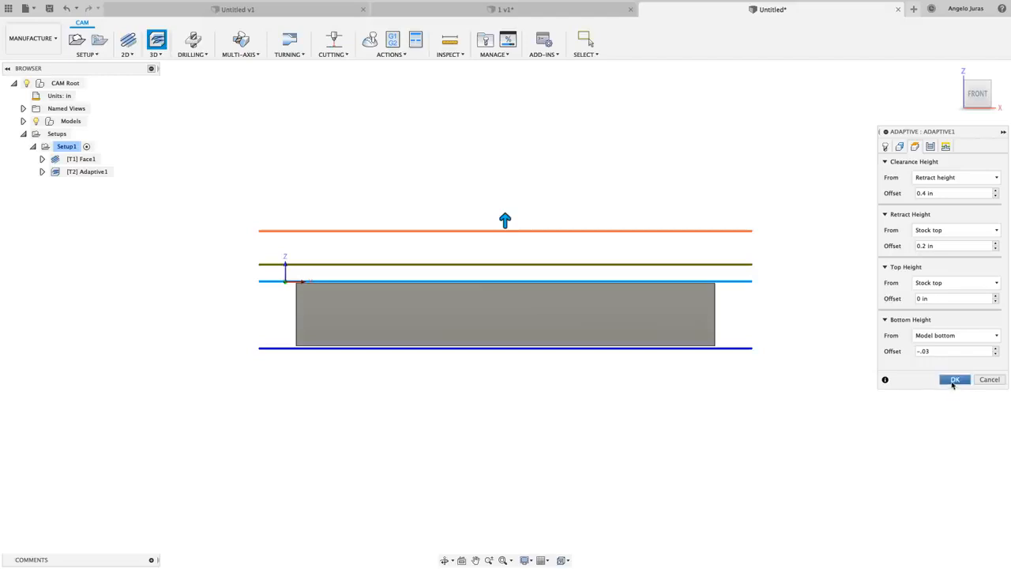
pyautogui.click(954, 380)
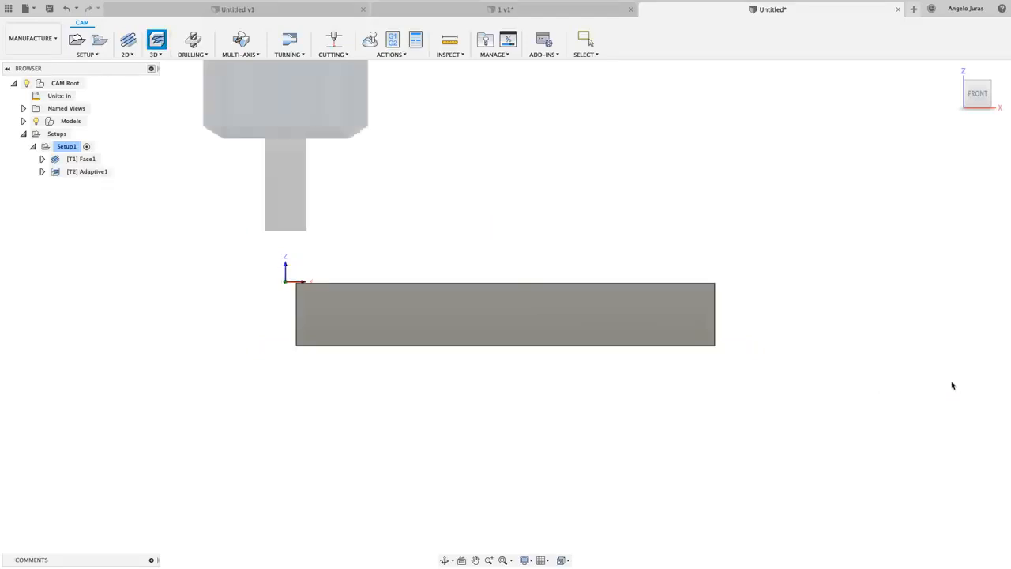
# Reopen the Adaptive operation for editing and bring up its passes settings.
pyautogui.keyDown('shift'); pyautogui.scroll(10, 953, 386); pyautogui.keyUp('shift')
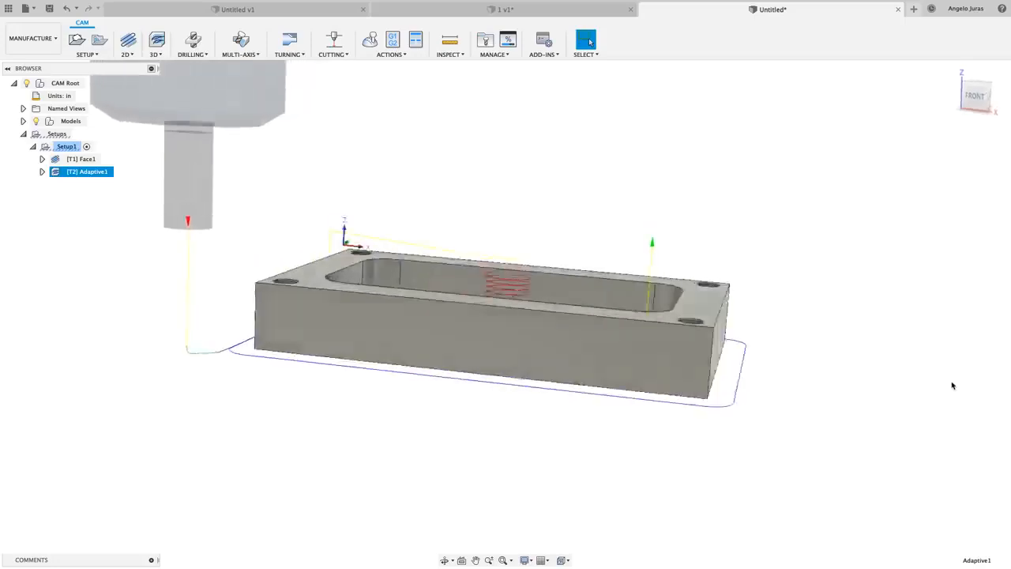
pyautogui.scroll(-4, 953, 386)
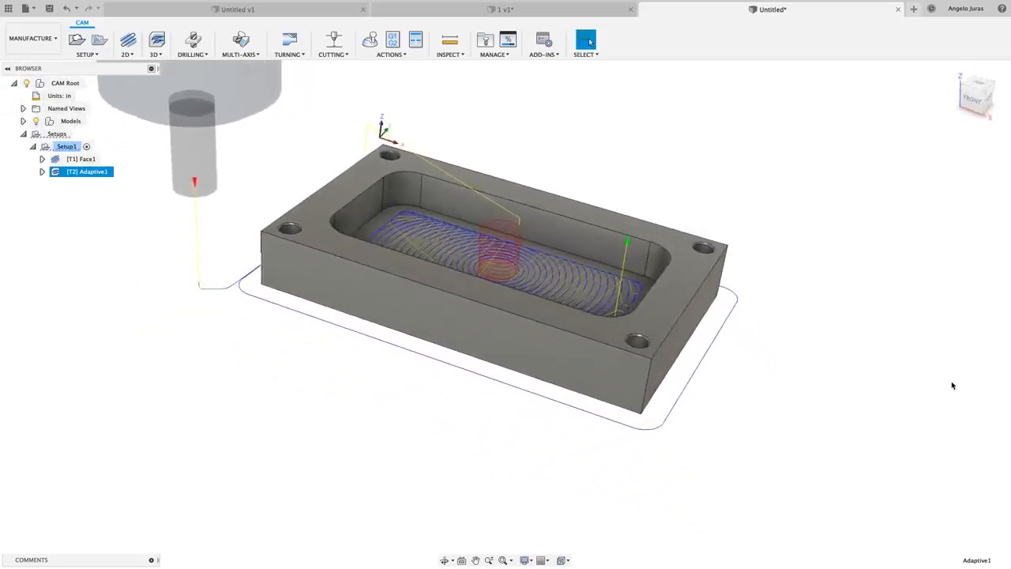
pyautogui.keyDown('shift'); pyautogui.scroll(5, 953, 386); pyautogui.keyUp('shift')
pyautogui.scroll(-2, 953, 385)
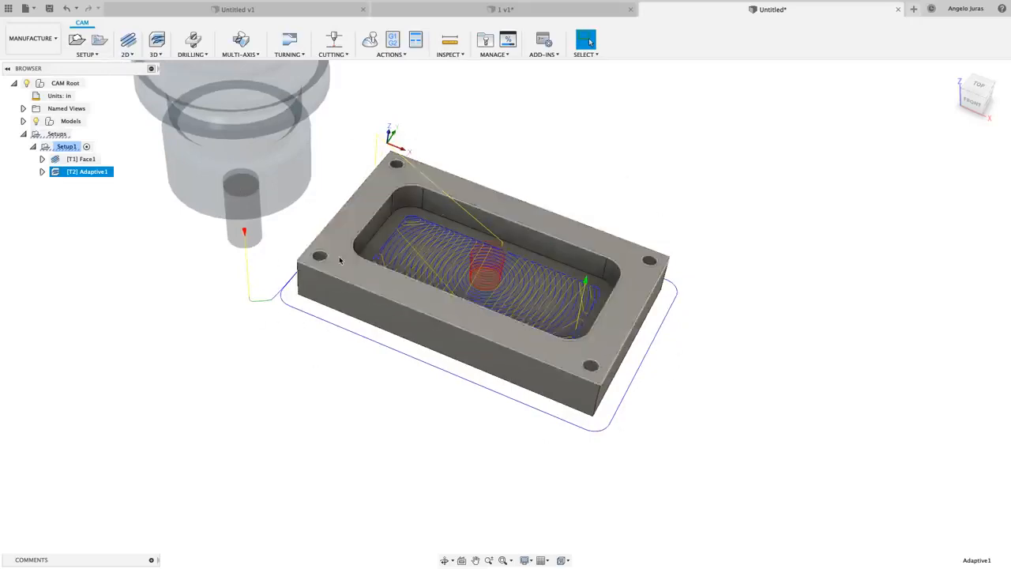
pyautogui.rightClick(72, 172)
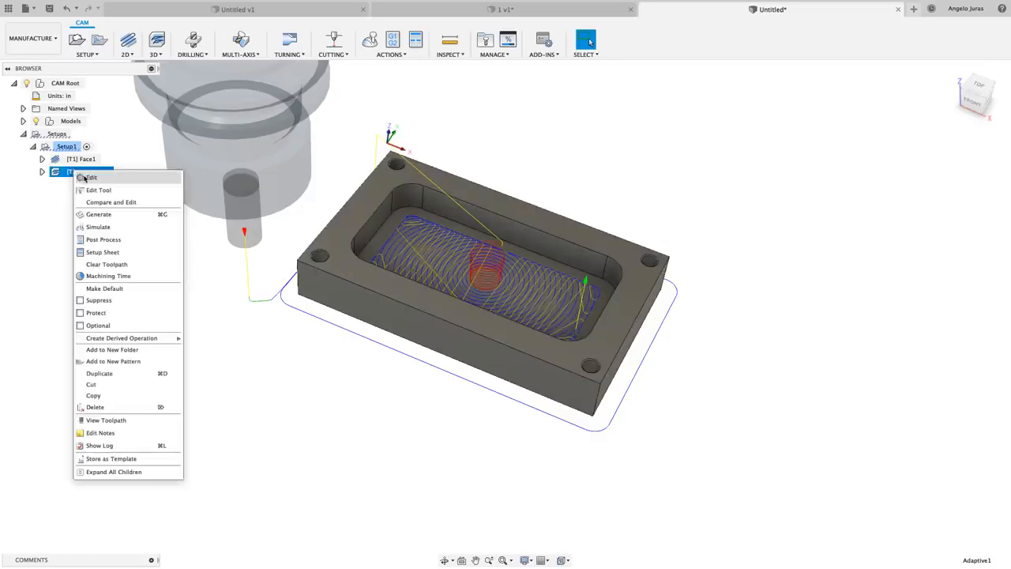
pyautogui.click(84, 180)
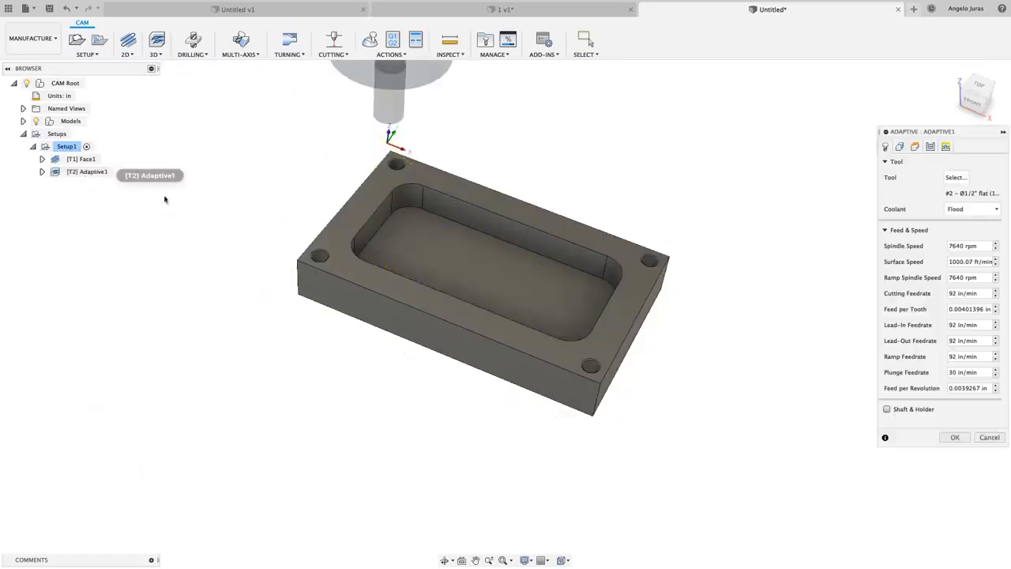
pyautogui.click(929, 146)
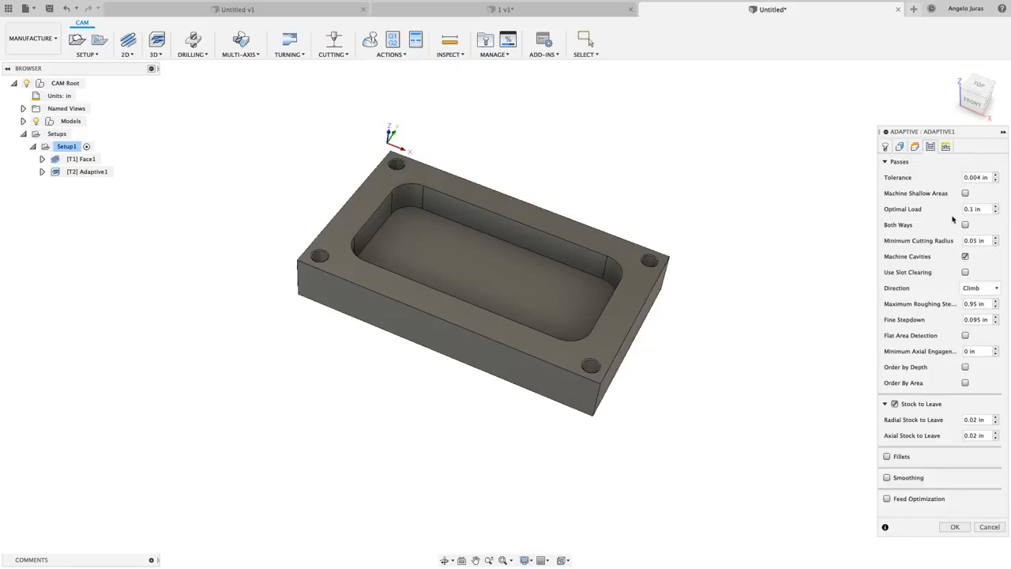
# Examine the expression behind the Optimal Load and review the radial and axial stock to leave.
pyautogui.moveTo(986, 208)
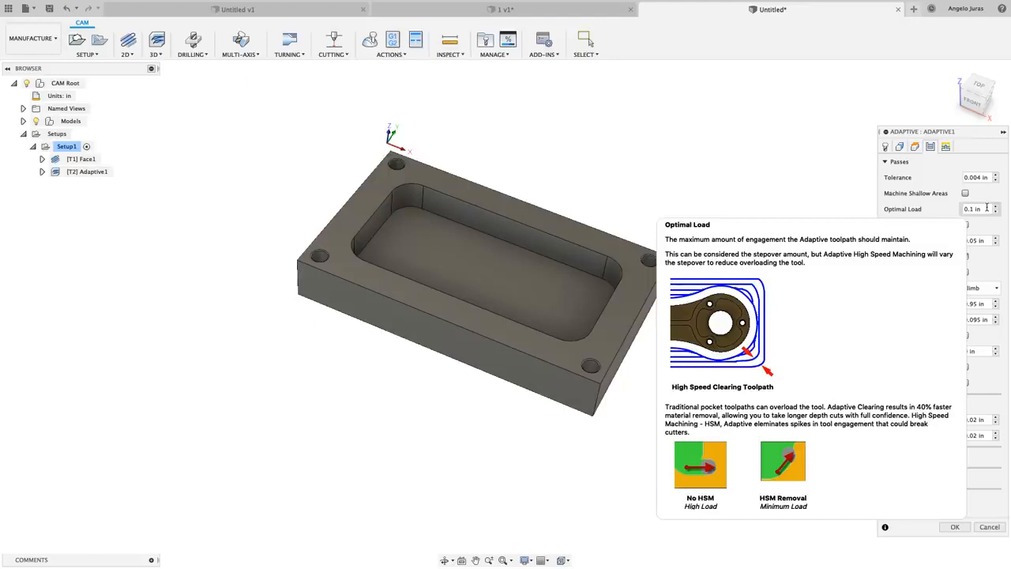
pyautogui.rightClick(987, 208)
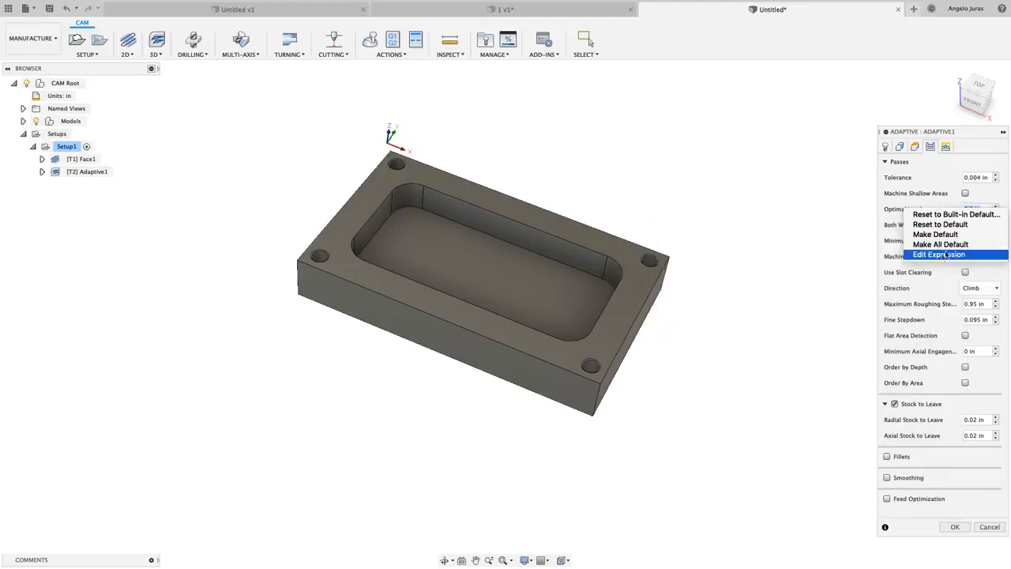
pyautogui.click(984, 195)
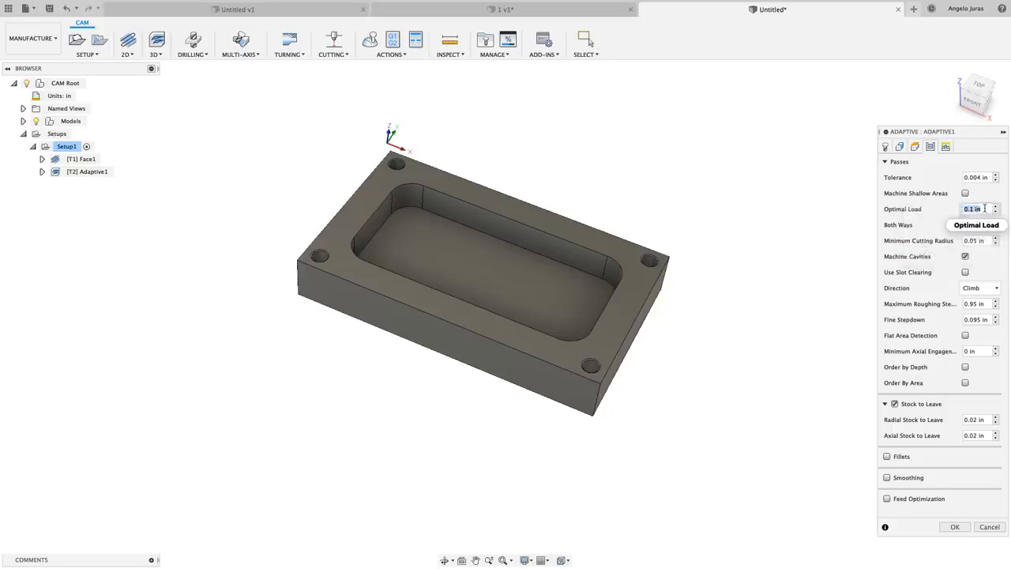
pyautogui.rightClick(990, 210)
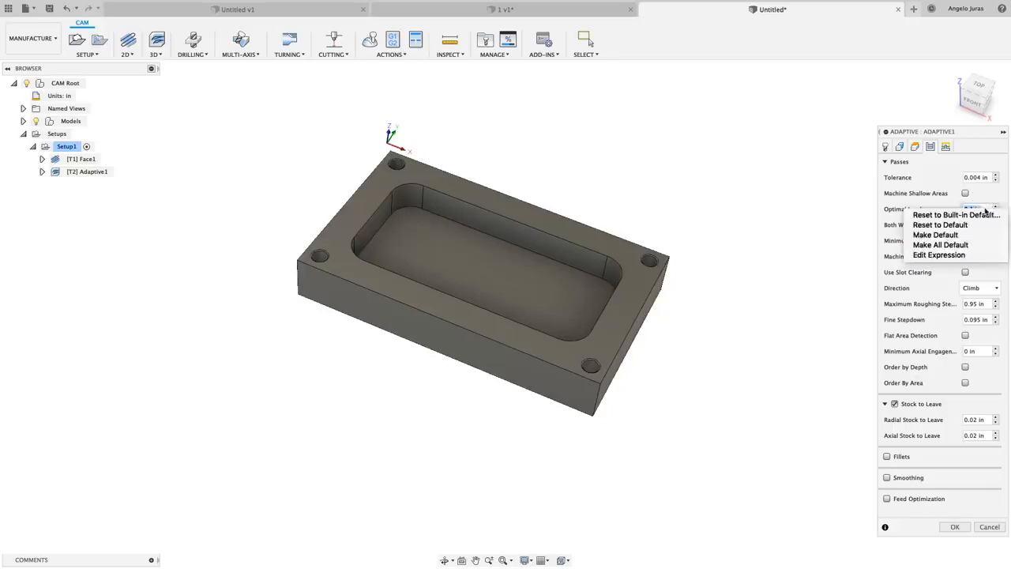
pyautogui.click(938, 257)
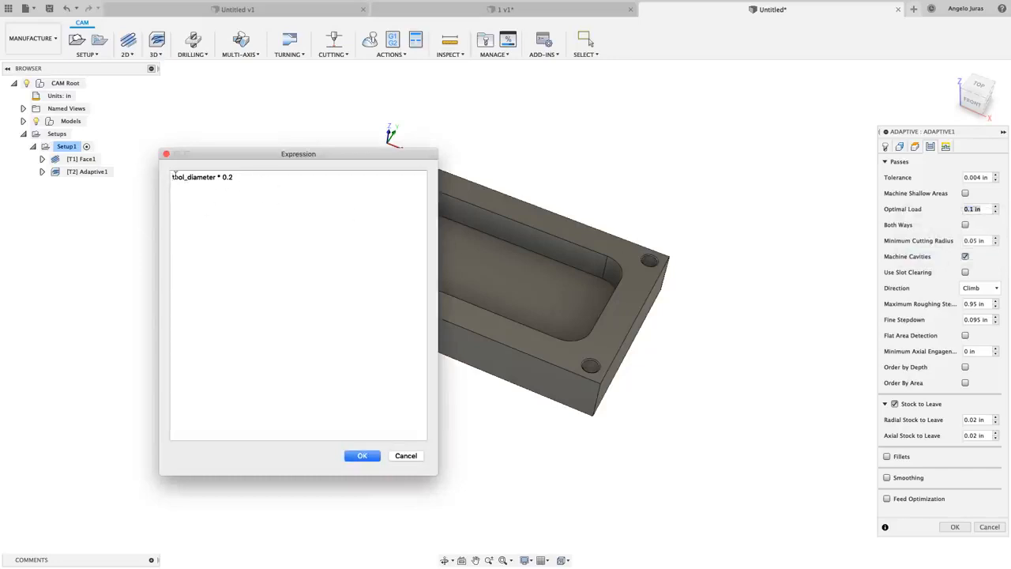
pyautogui.click(243, 177)
pyautogui.click(362, 458)
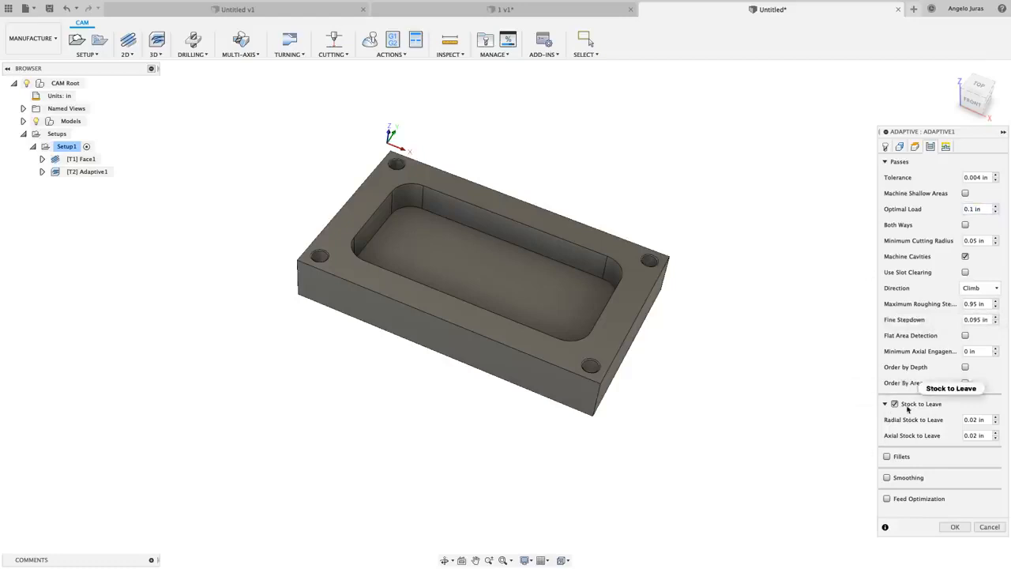
pyautogui.moveTo(896, 408)
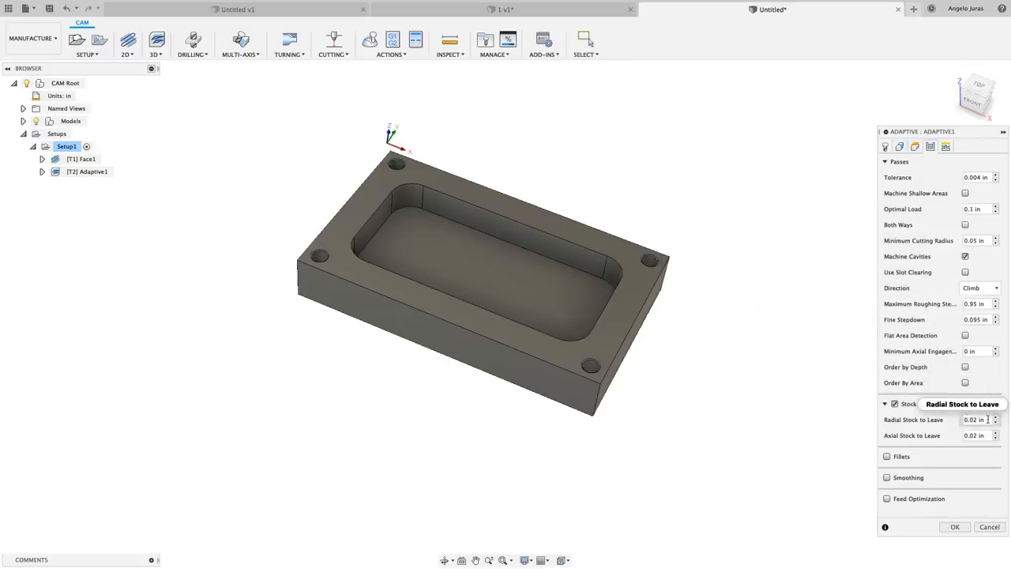
pyautogui.click(940, 424)
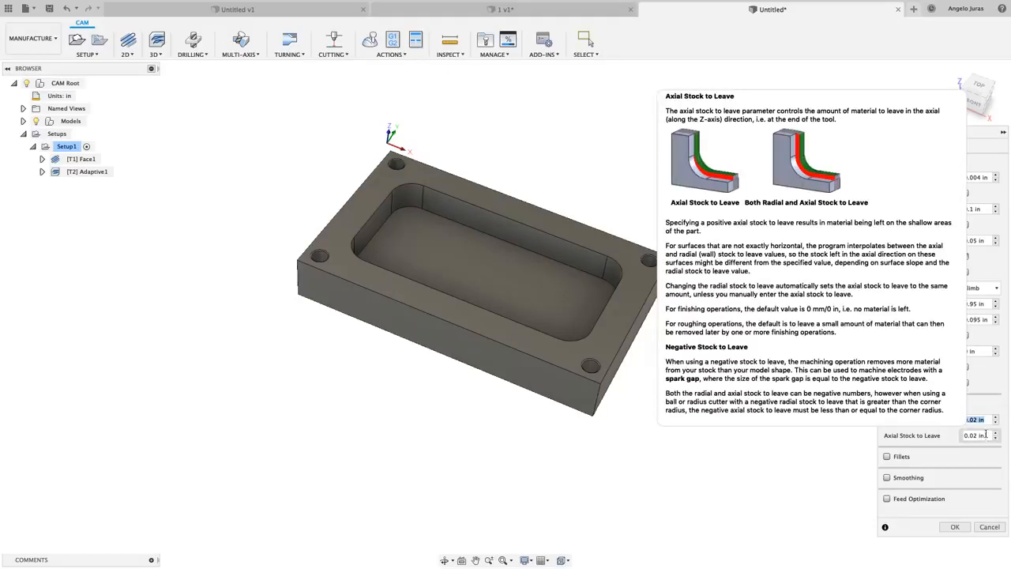
pyautogui.moveTo(985, 419)
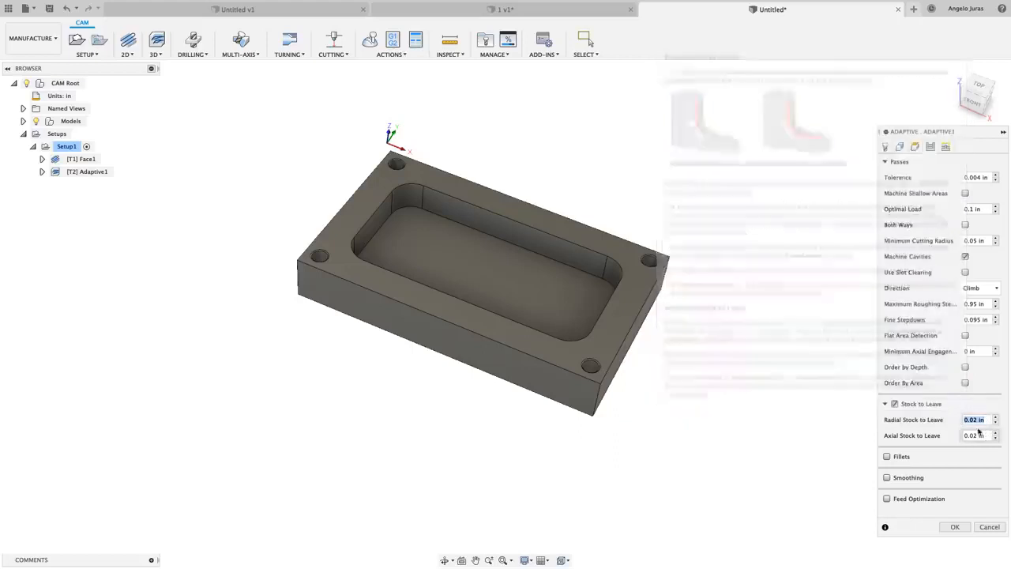
# Set the Adaptive operation's maximum stay-down distance to 6 in.
pyautogui.click(945, 147)
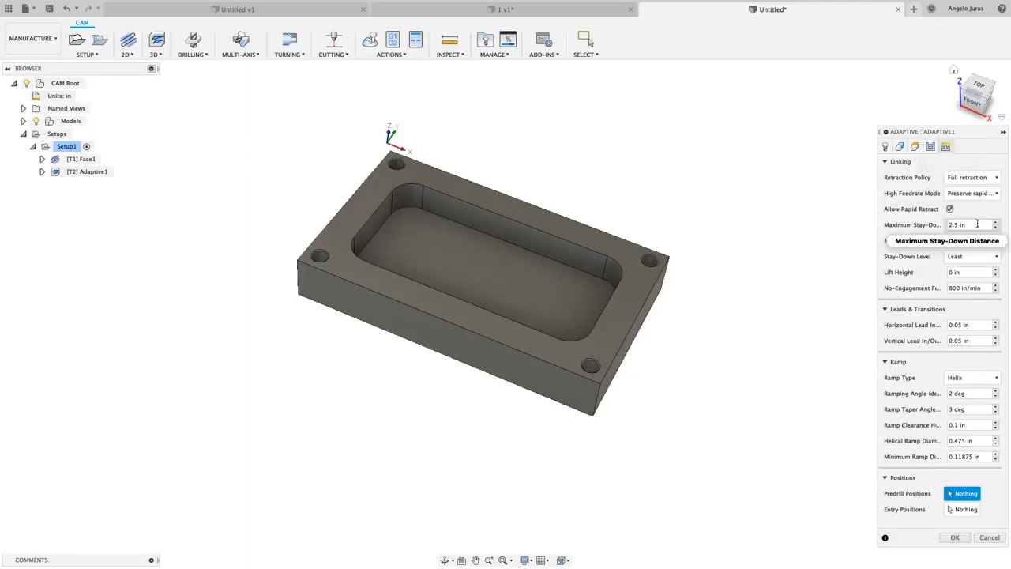
pyautogui.moveTo(977, 225); pyautogui.dragTo(948, 225)
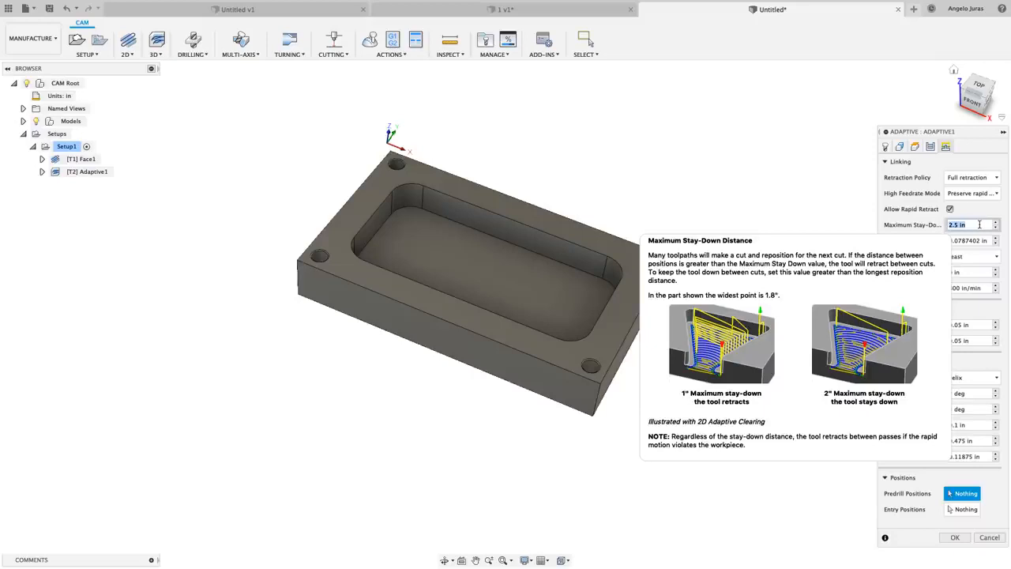
pyautogui.write('6')
pyautogui.press('Tab')
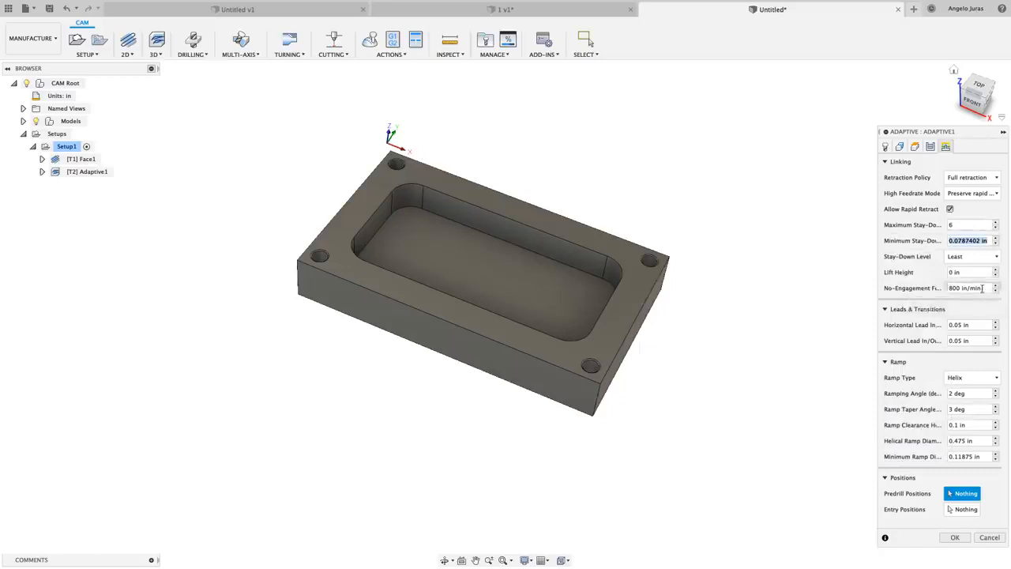
# Review the ramp type choices and entry positions, keep the Helix ramp, and accept the edited Adaptive operation.
pyautogui.moveTo(983, 288)
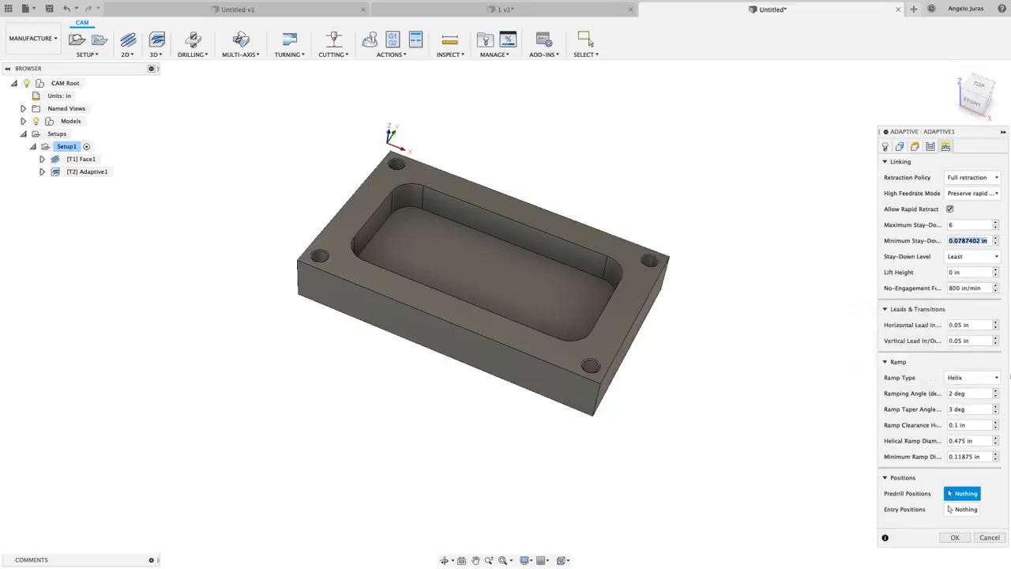
pyautogui.click(996, 378)
pyautogui.moveTo(997, 380)
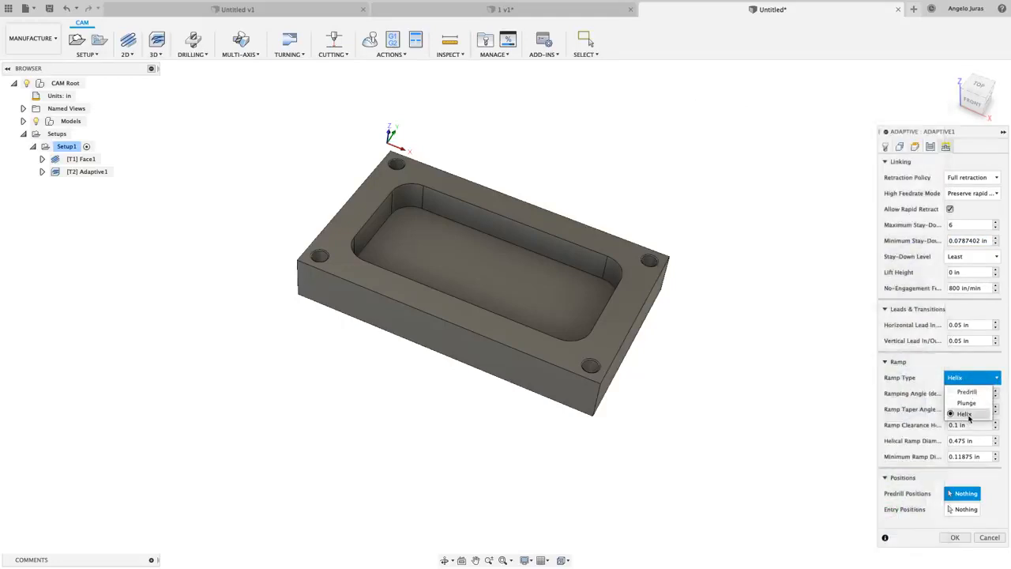
pyautogui.click(898, 422)
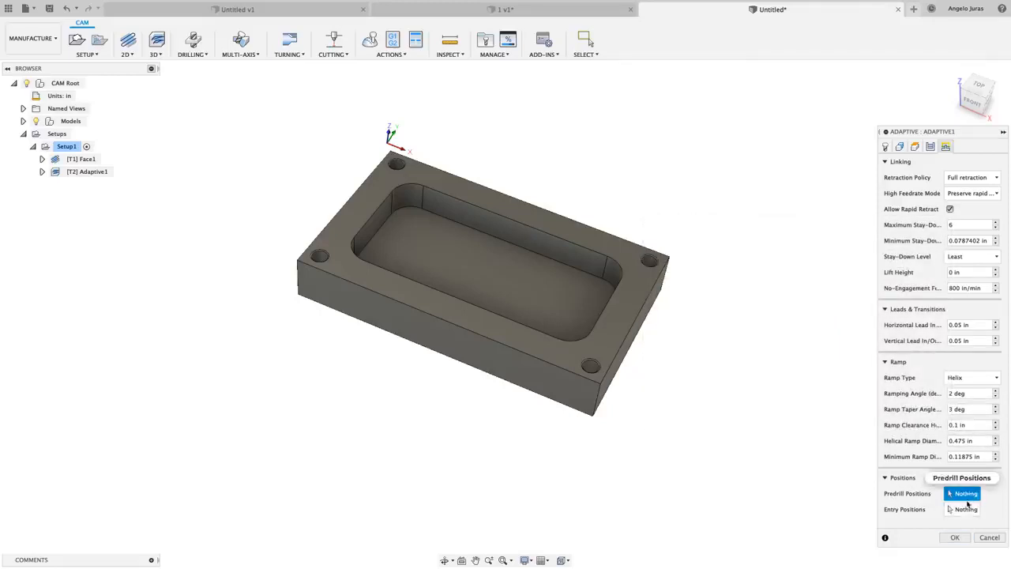
pyautogui.moveTo(964, 510)
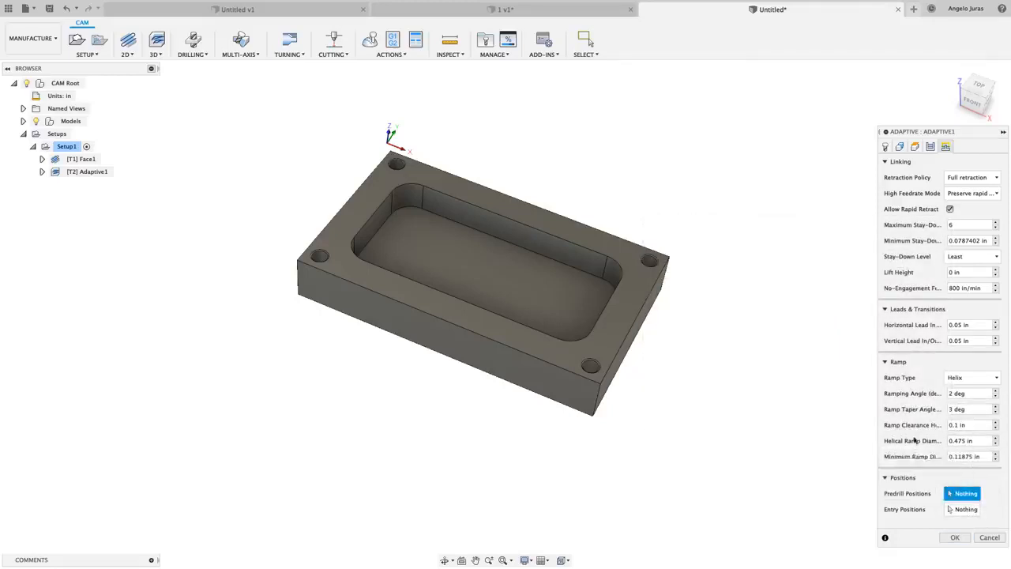
pyautogui.click(950, 538)
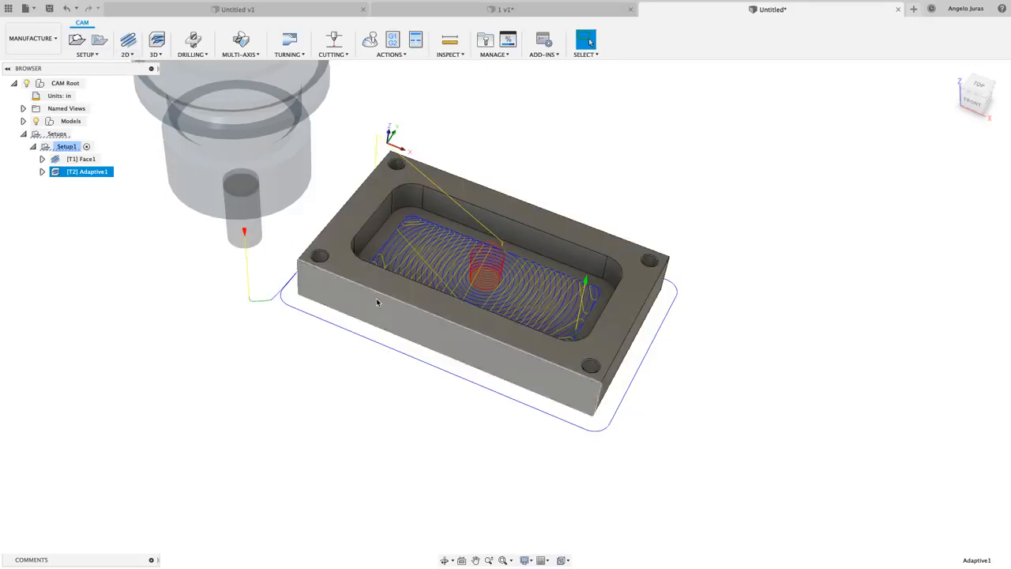
# Recheck the Adaptive operation's passes and heights, and close it without changing any value.
pyautogui.rightClick(64, 177)
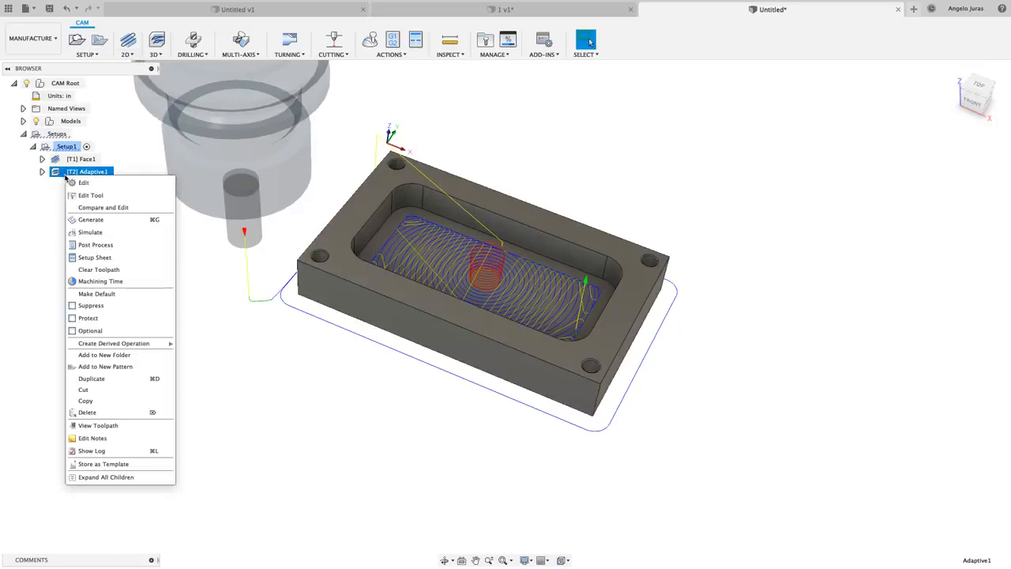
pyautogui.click(83, 183)
pyautogui.click(930, 147)
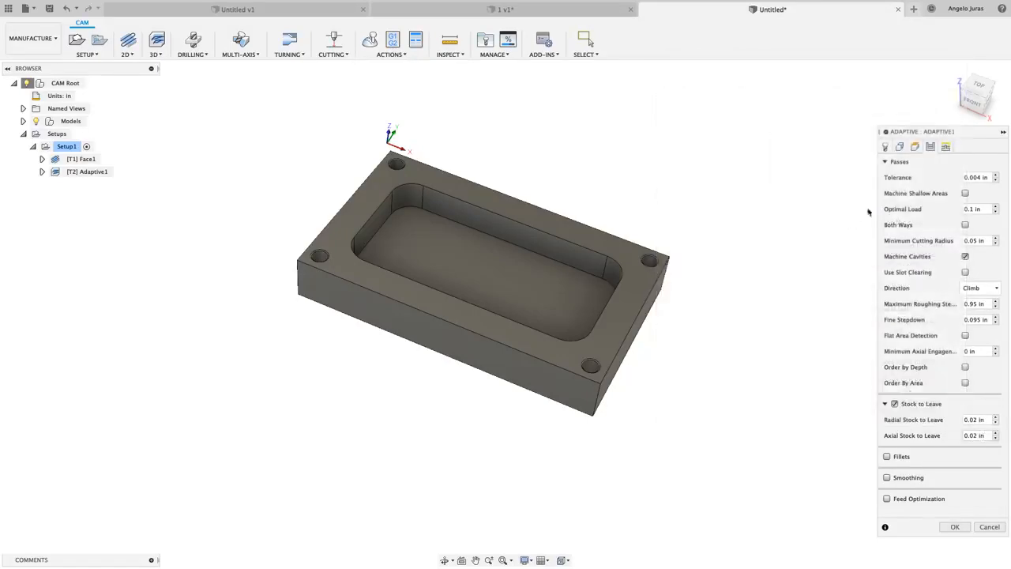
pyautogui.click(915, 147)
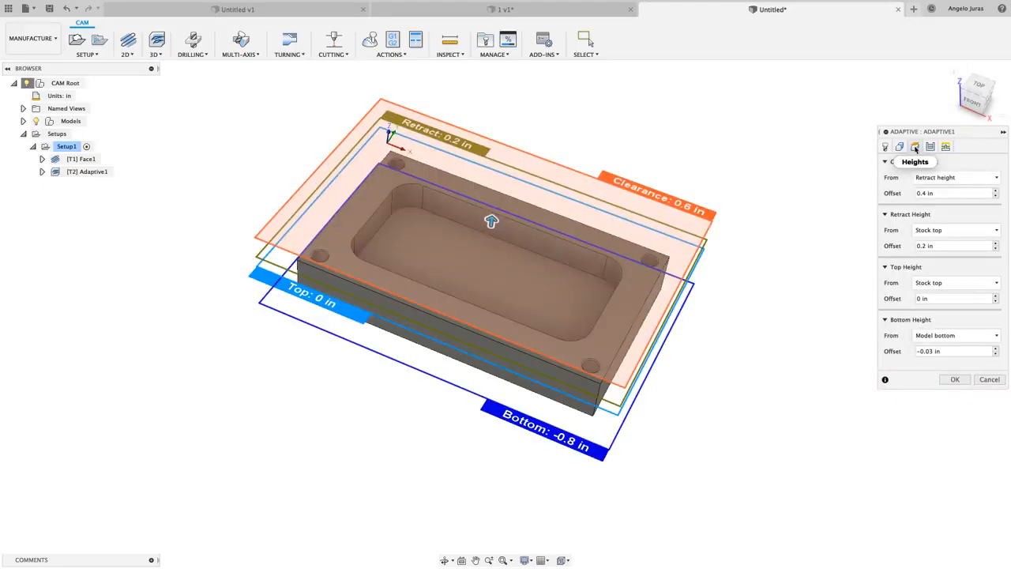
pyautogui.click(956, 380)
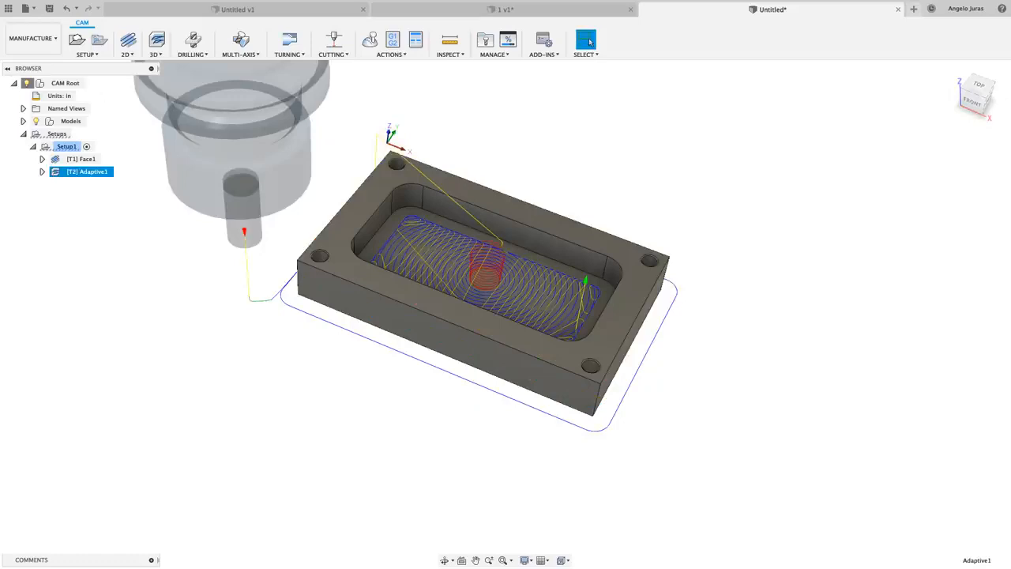
# Create a 2D Contour operation and select the block's bottom outer edge loop as the contour.
pyautogui.click(128, 53)
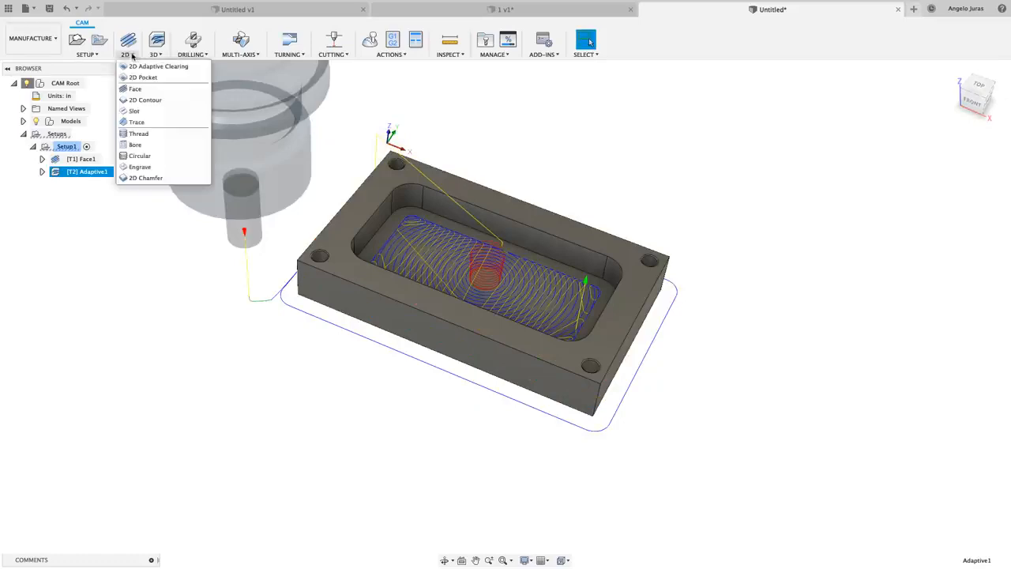
pyautogui.click(142, 100)
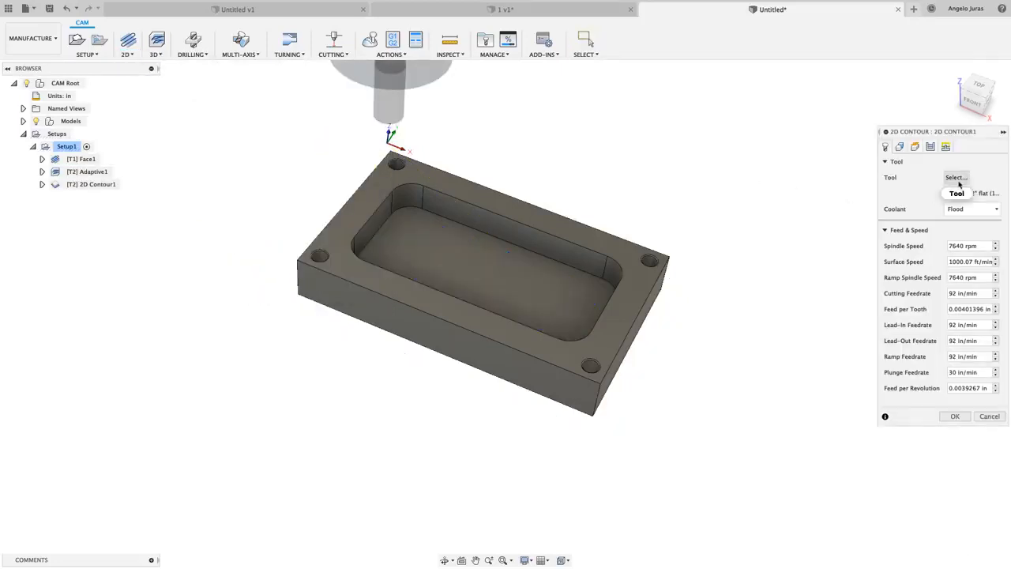
pyautogui.click(559, 406)
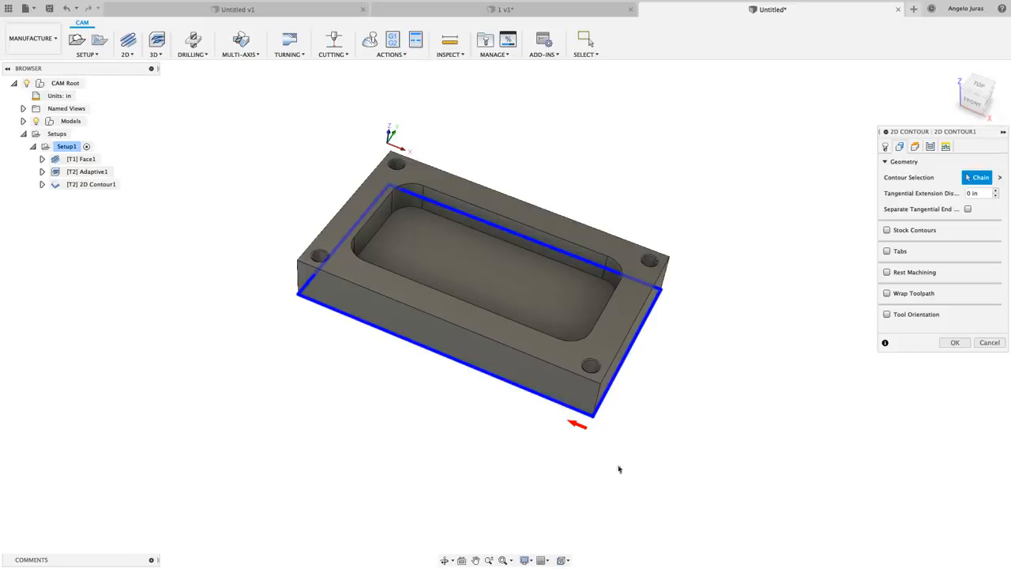
# Set the 2D Contour's bottom height to the selected contour with a -.02 in offset, and accept the operation.
pyautogui.click(977, 86)
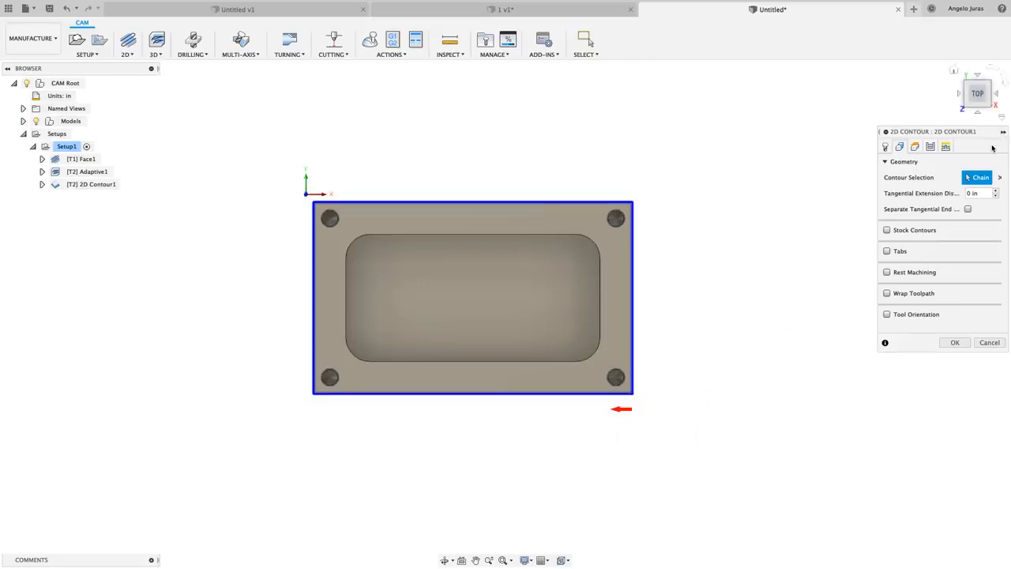
pyautogui.click(916, 147)
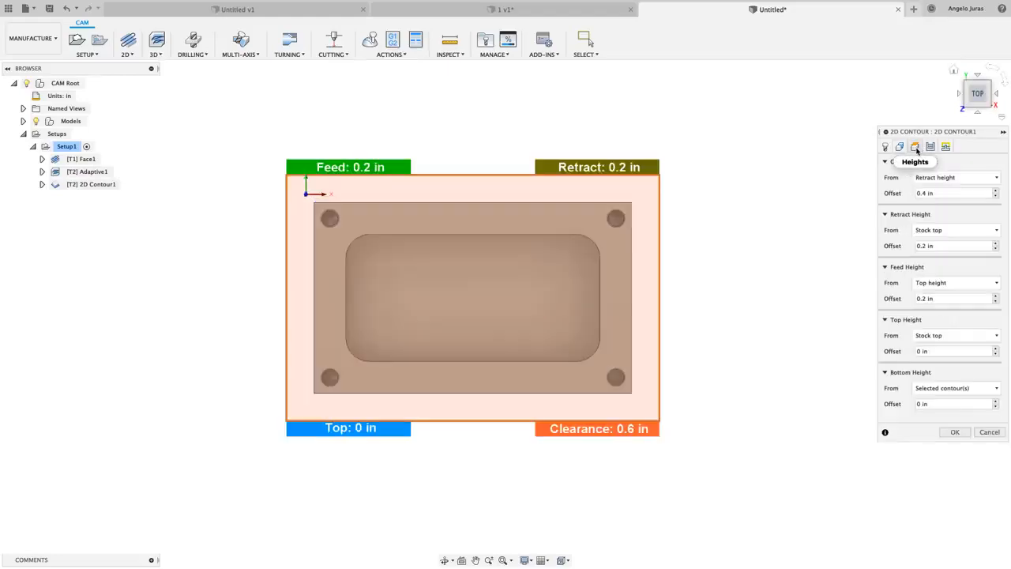
pyautogui.click(954, 72)
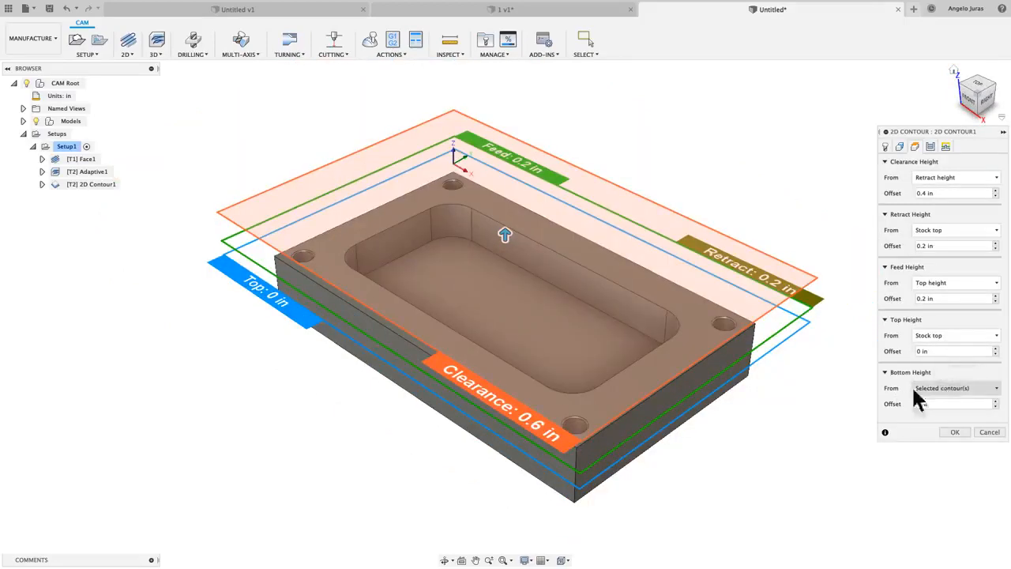
pyautogui.click(936, 391)
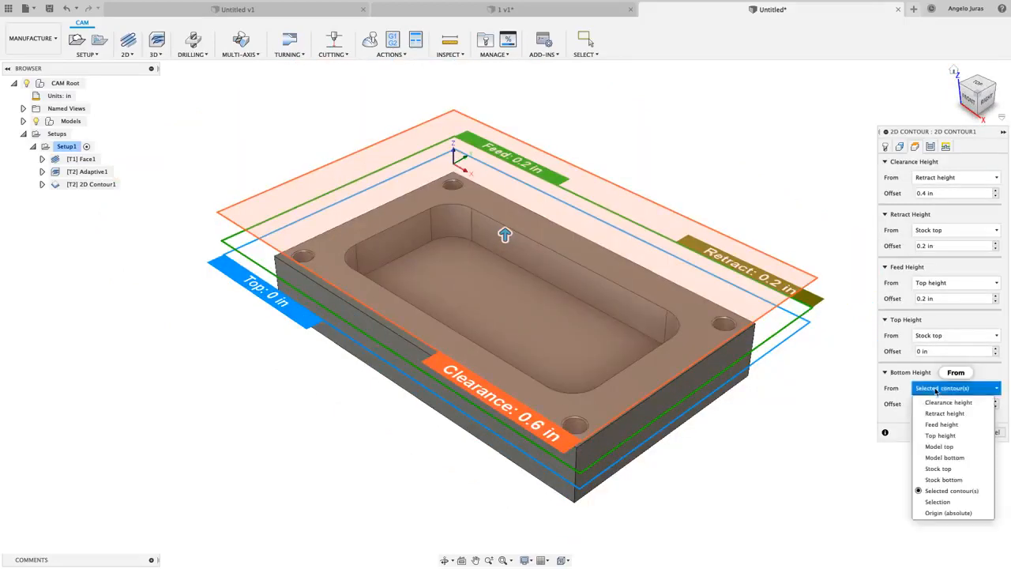
pyautogui.click(943, 491)
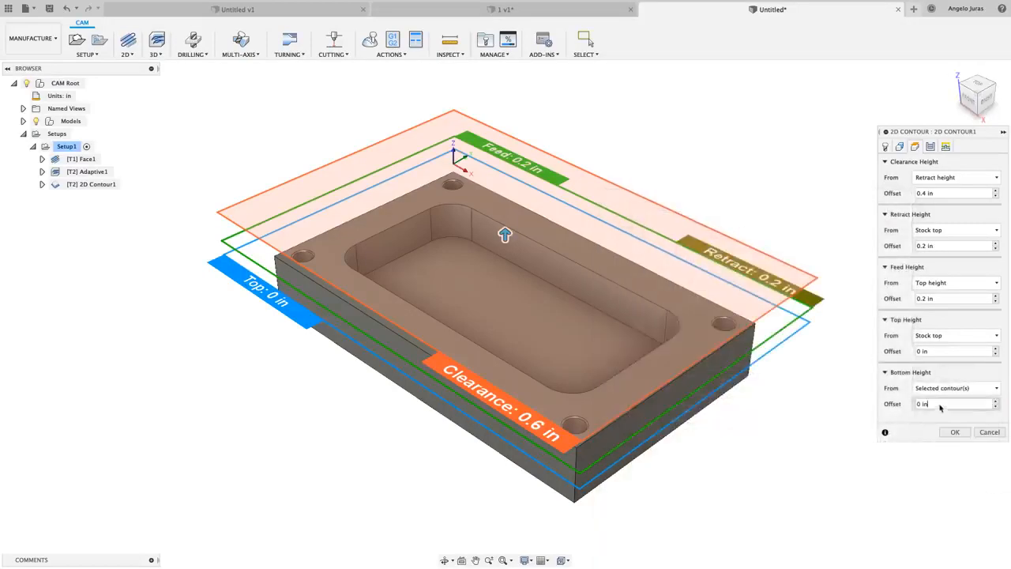
pyautogui.click(940, 404)
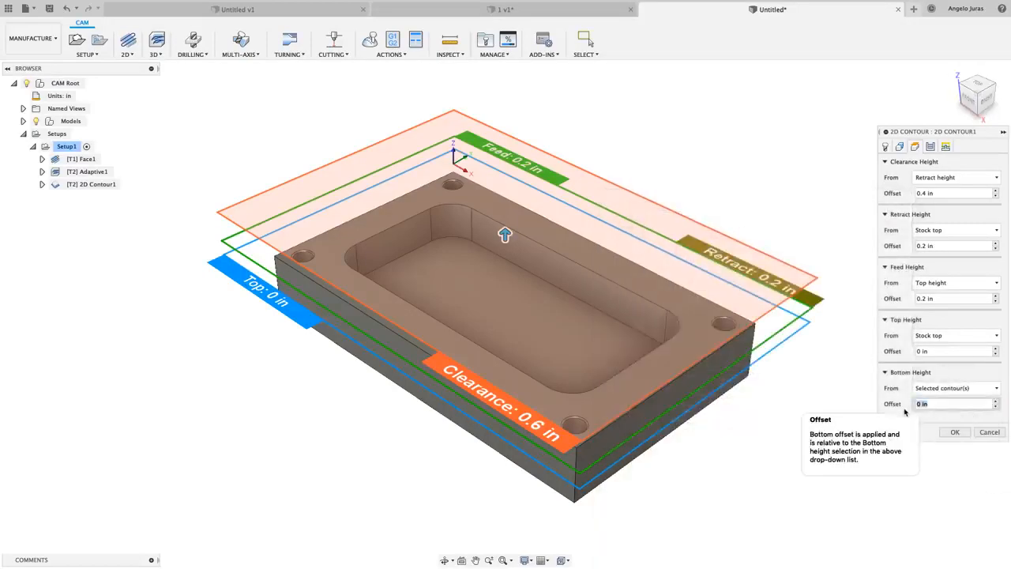
pyautogui.write('-.02')
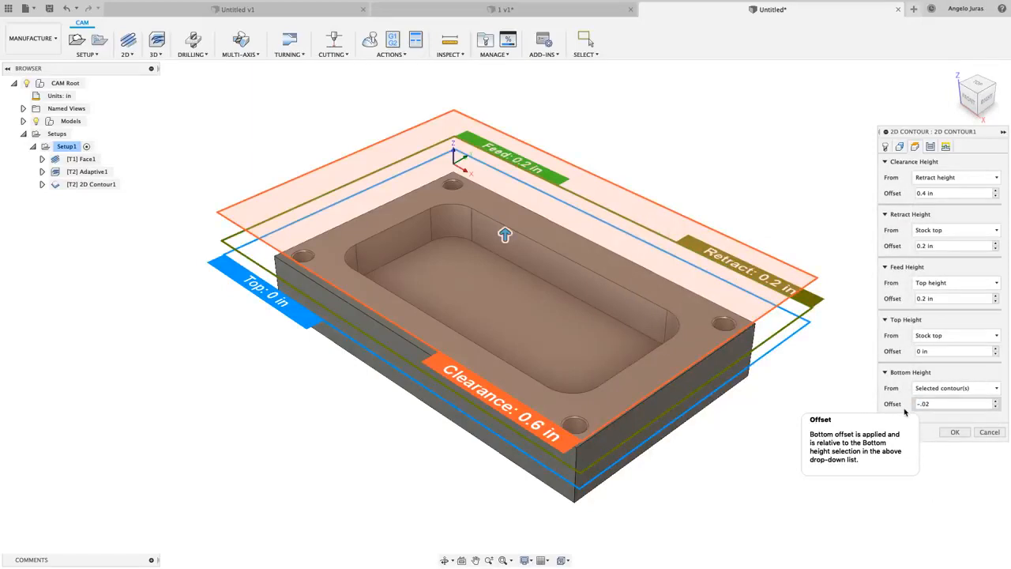
pyautogui.click(955, 435)
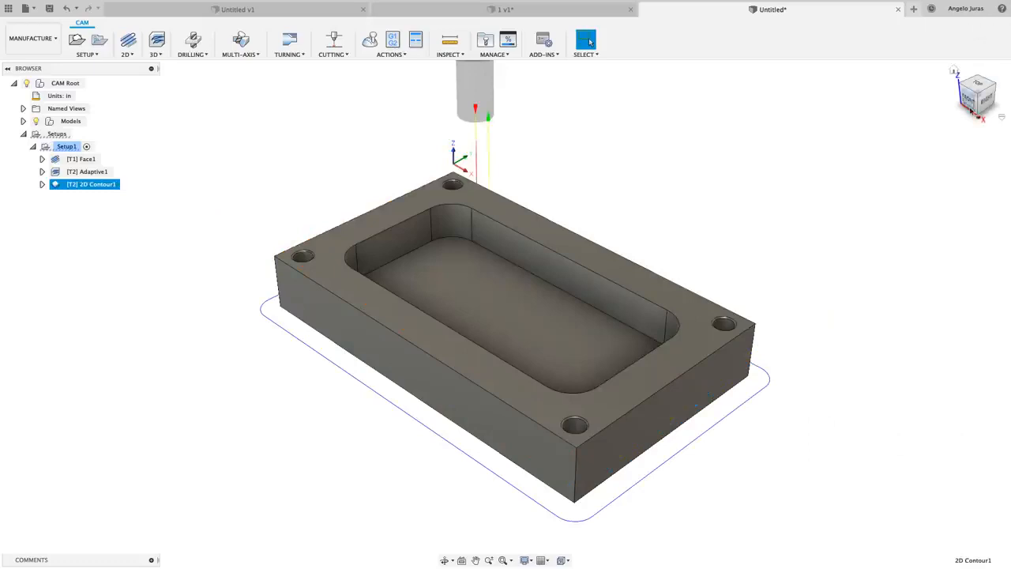
# Check the contour toolpath's depth from the front, and review the 2D Contour's passes, keeping Stock to Leave off before accepting it.
pyautogui.click(970, 102)
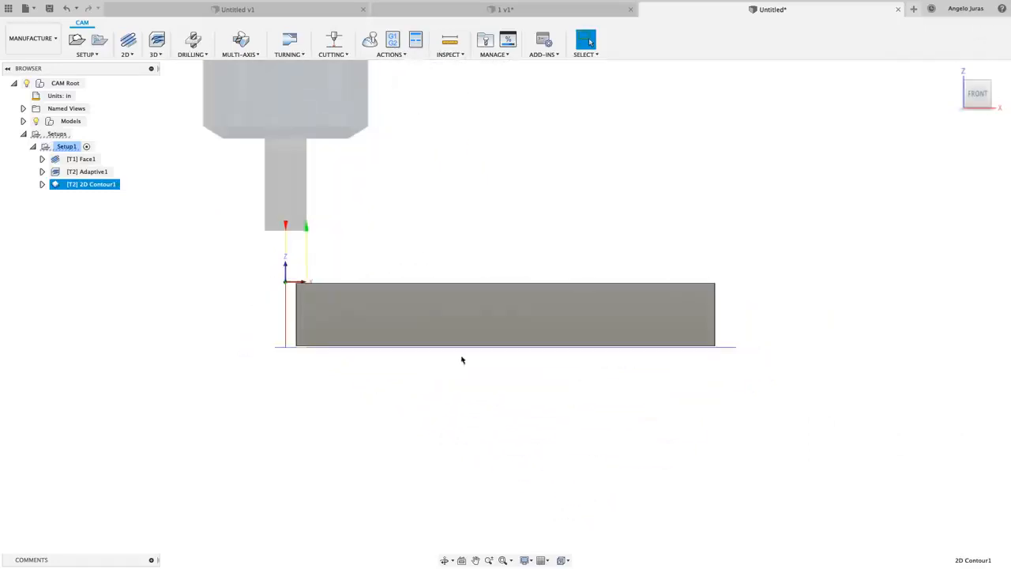
pyautogui.scroll(3, 301, 392)
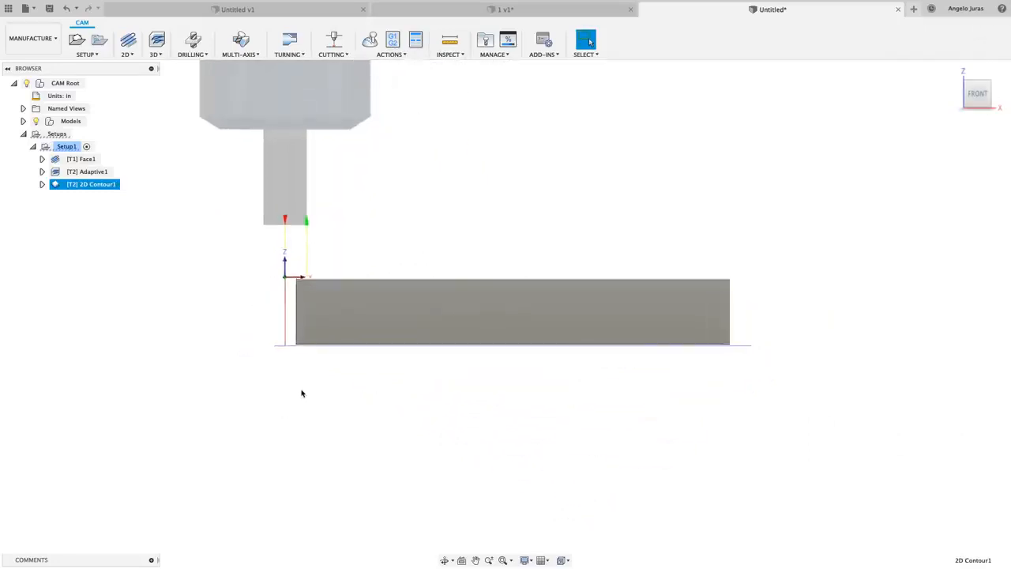
pyautogui.scroll(1, 301, 393)
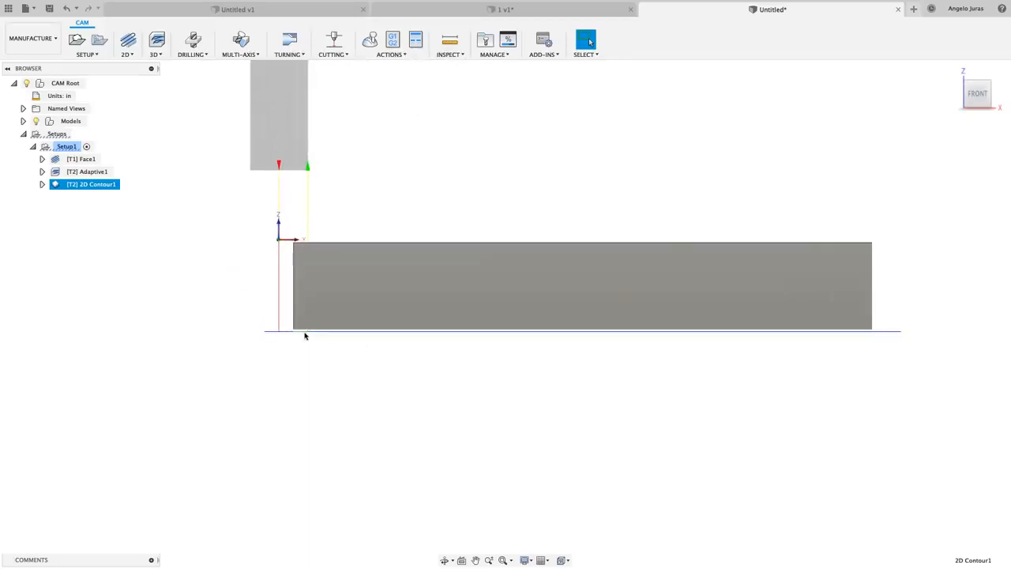
pyautogui.rightClick(72, 184)
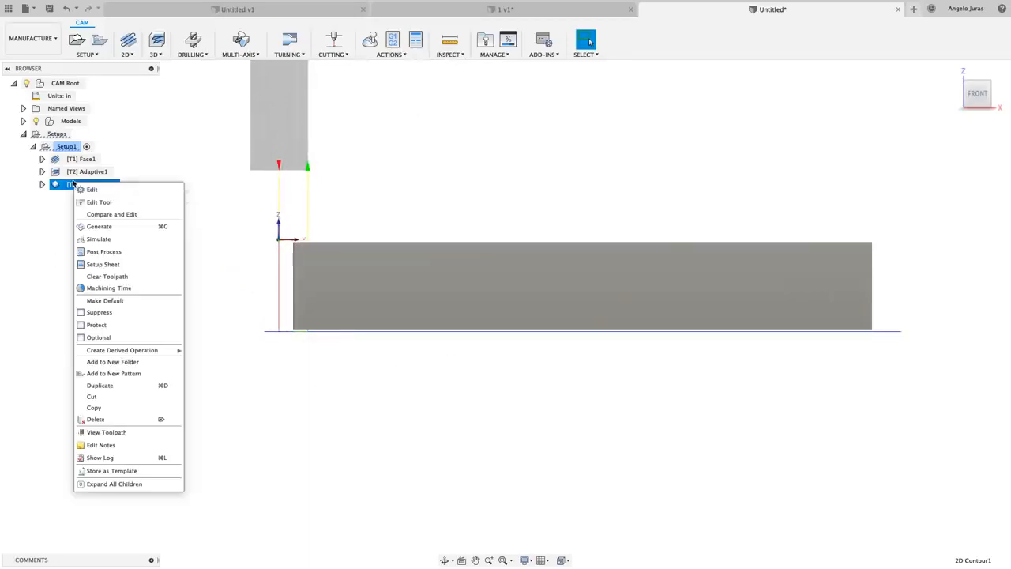
pyautogui.click(96, 191)
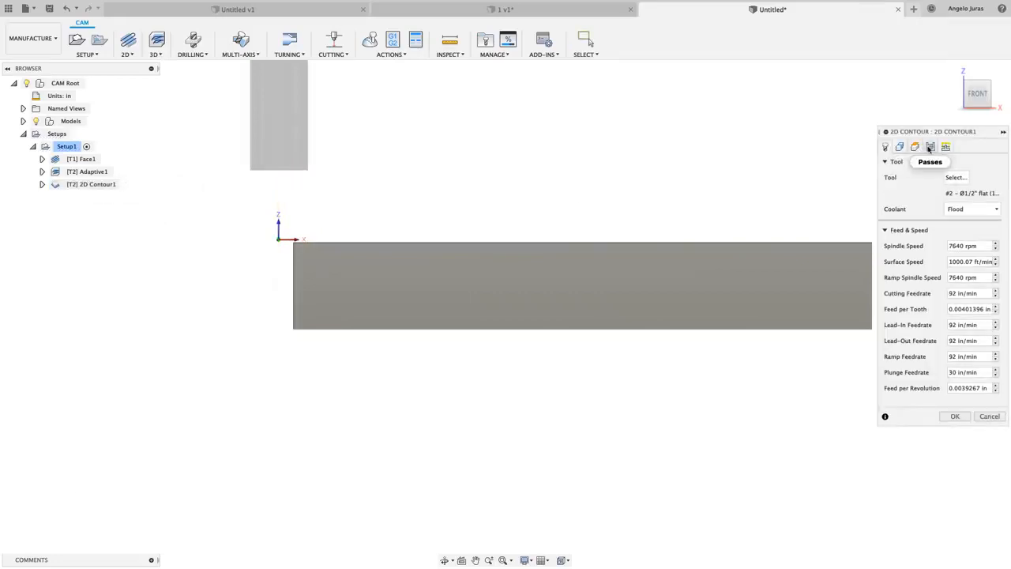
pyautogui.click(930, 147)
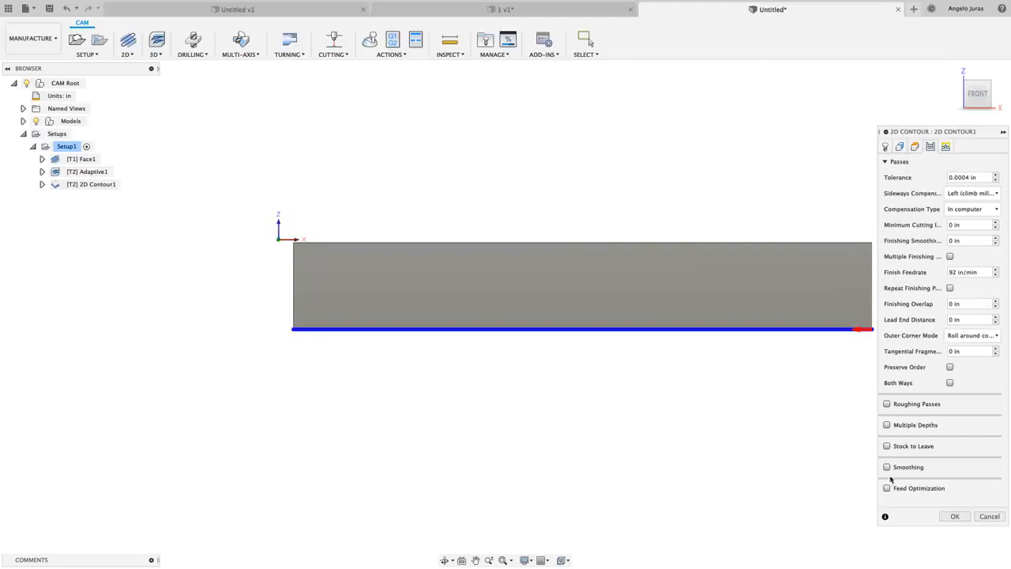
pyautogui.click(886, 446)
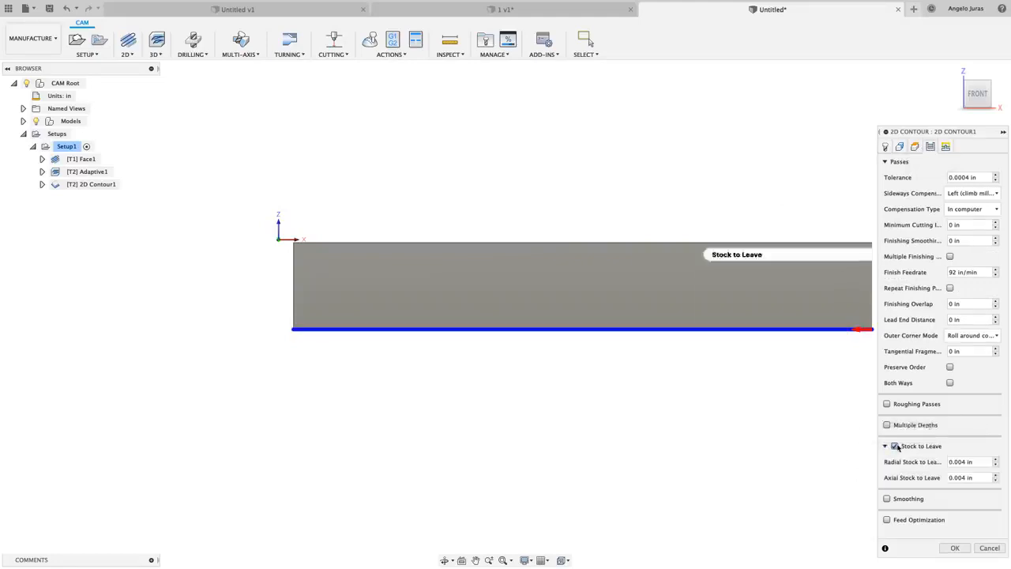
pyautogui.click(896, 447)
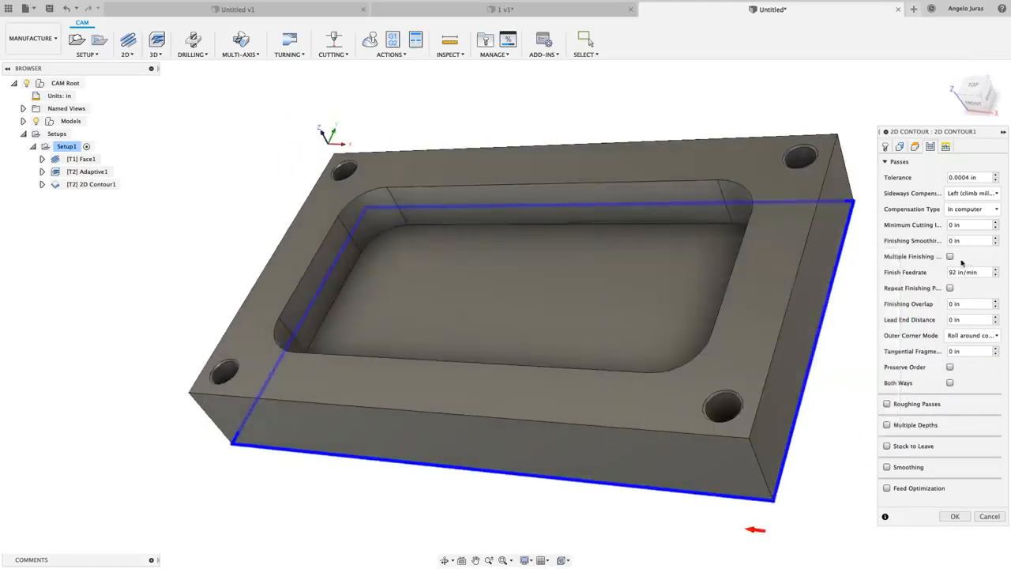
pyautogui.click(954, 518)
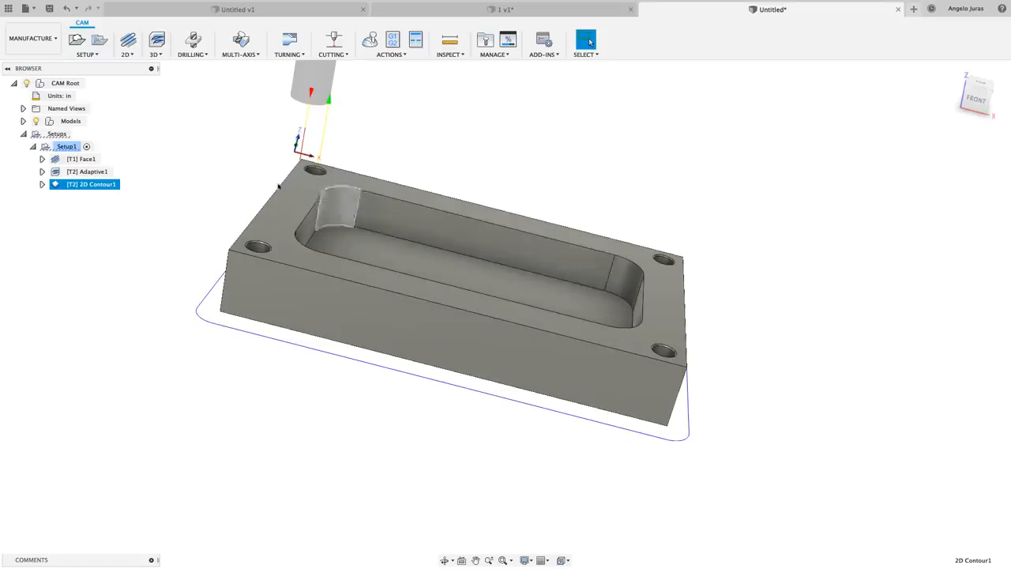
# Create a 2D Pocket operation, select the rounded-corner pocket's floor as the pocket geometry, and open its passes settings.
pyautogui.click(127, 55)
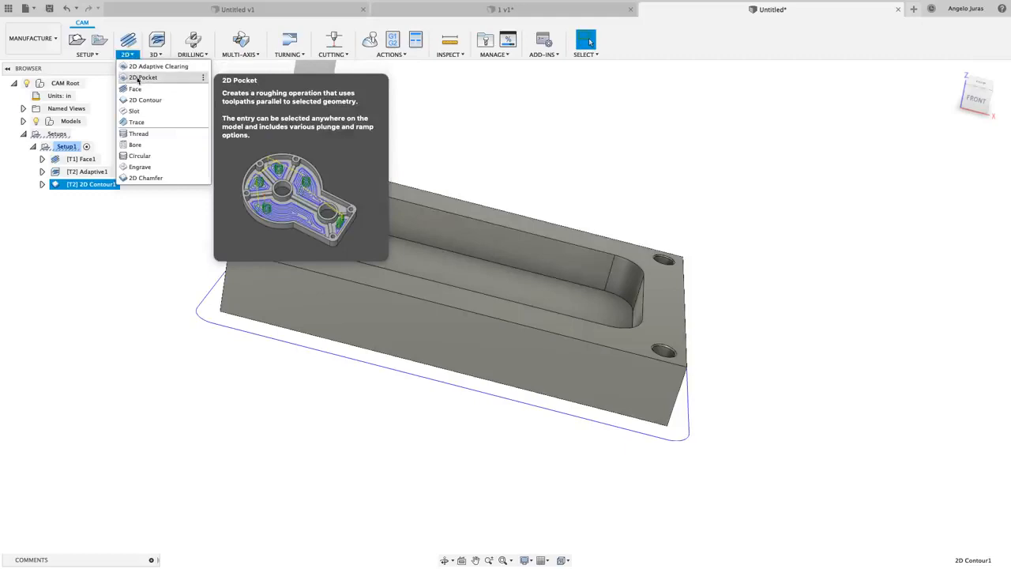
pyautogui.click(140, 77)
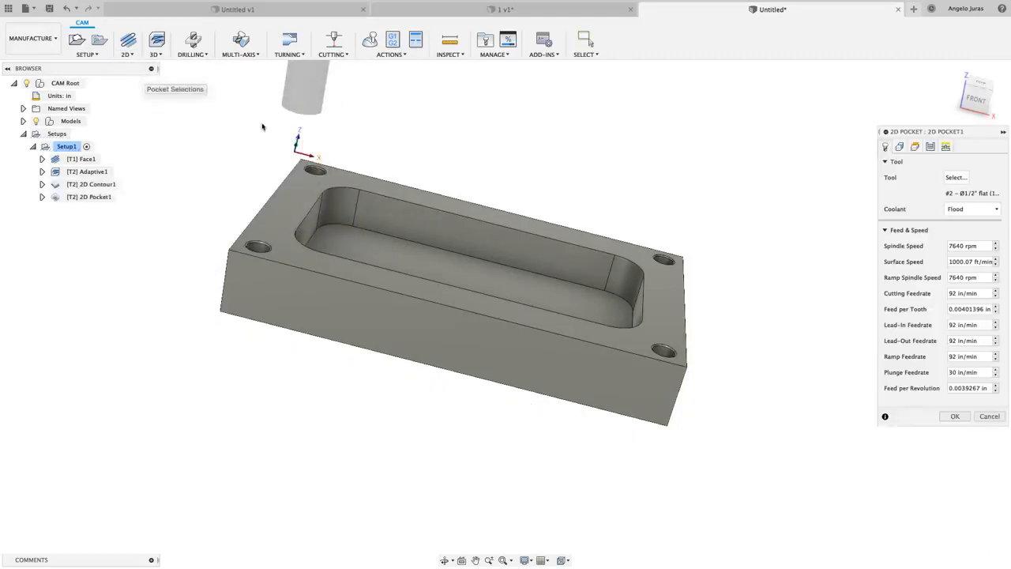
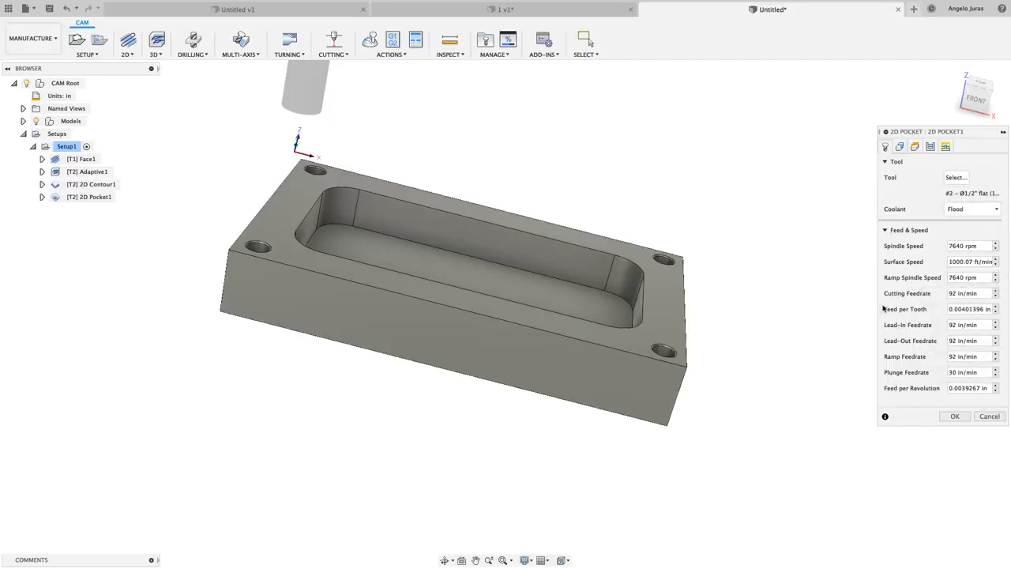
pyautogui.click(475, 261)
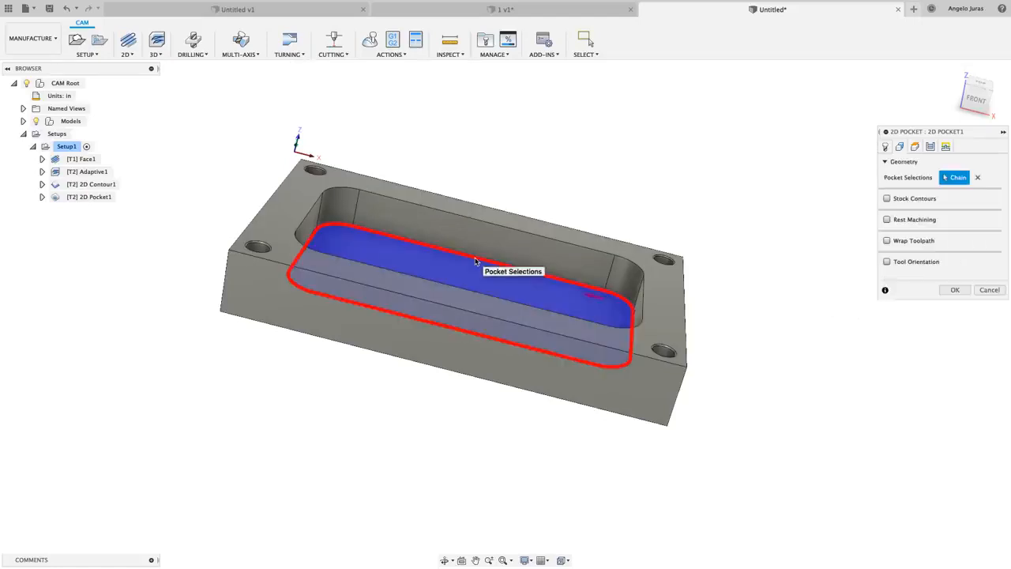
pyautogui.moveTo(966, 93); pyautogui.dragTo(983, 85)
pyautogui.click(983, 84)
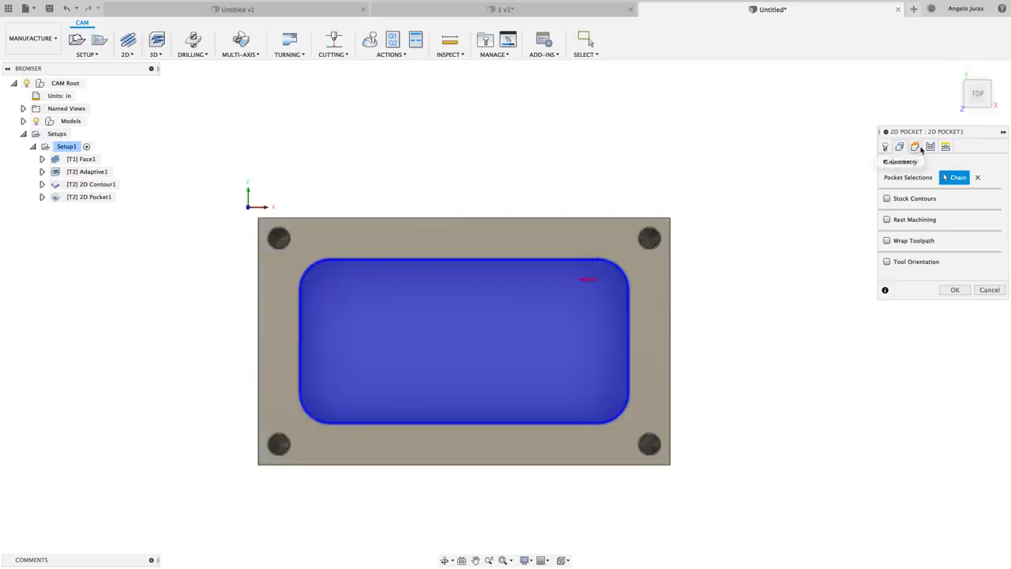
pyautogui.click(930, 147)
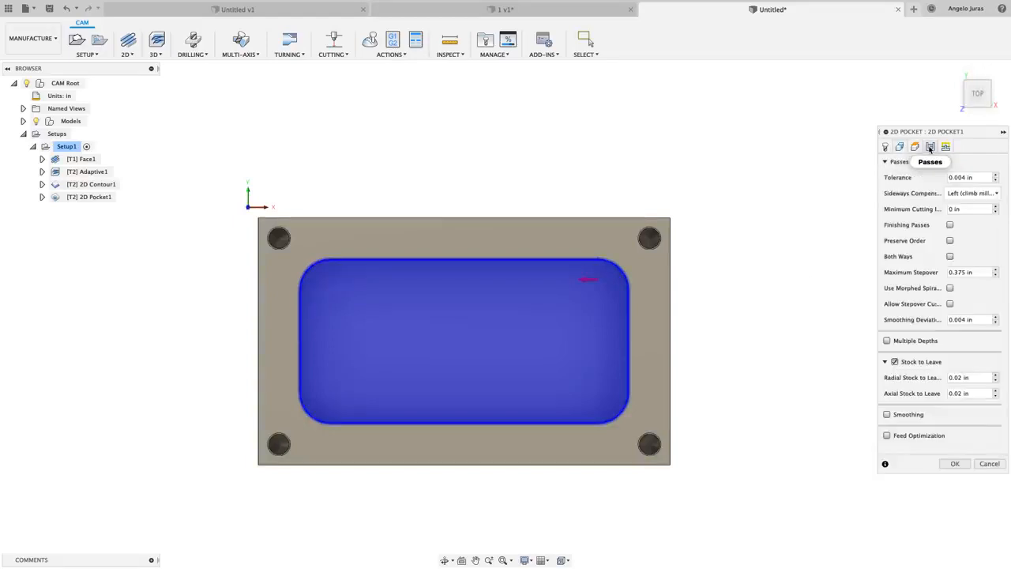
# Disable Stock to Leave for the 2D pocket operation and generate its toolpath.
pyautogui.click(895, 362)
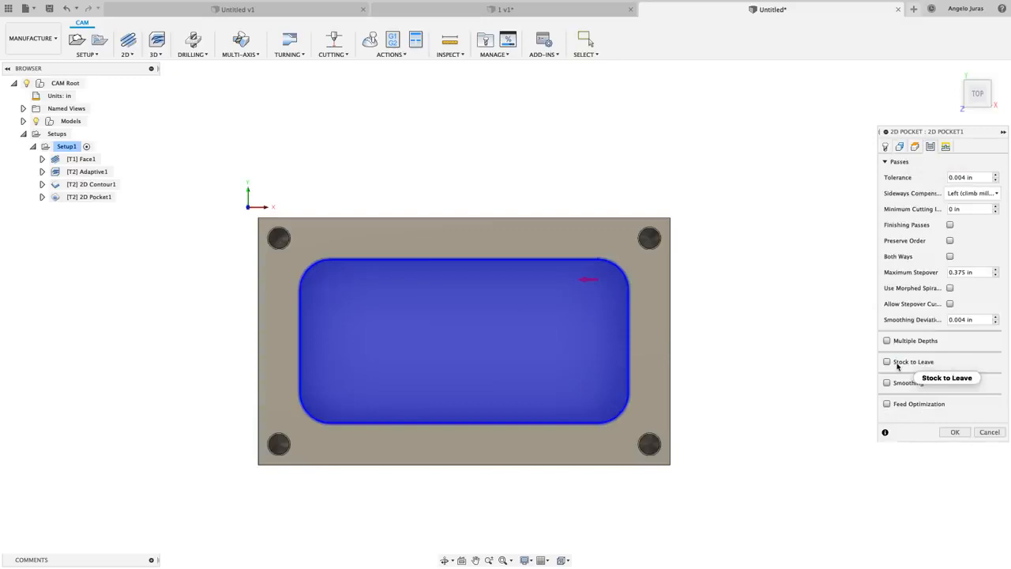
pyautogui.click(956, 434)
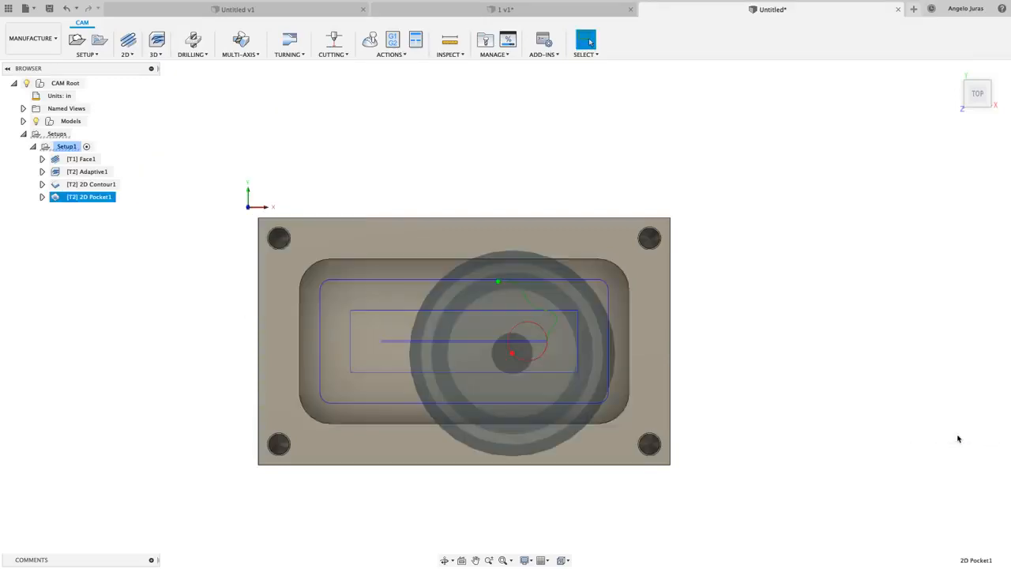
# Examine the 2D pocket toolpath, its helical entry and its depth inside the pocket from an angled view.
pyautogui.keyDown('shift'); pyautogui.moveTo(957, 439); pyautogui.dragTo(958, 438, button='middle'); pyautogui.keyUp('shift')
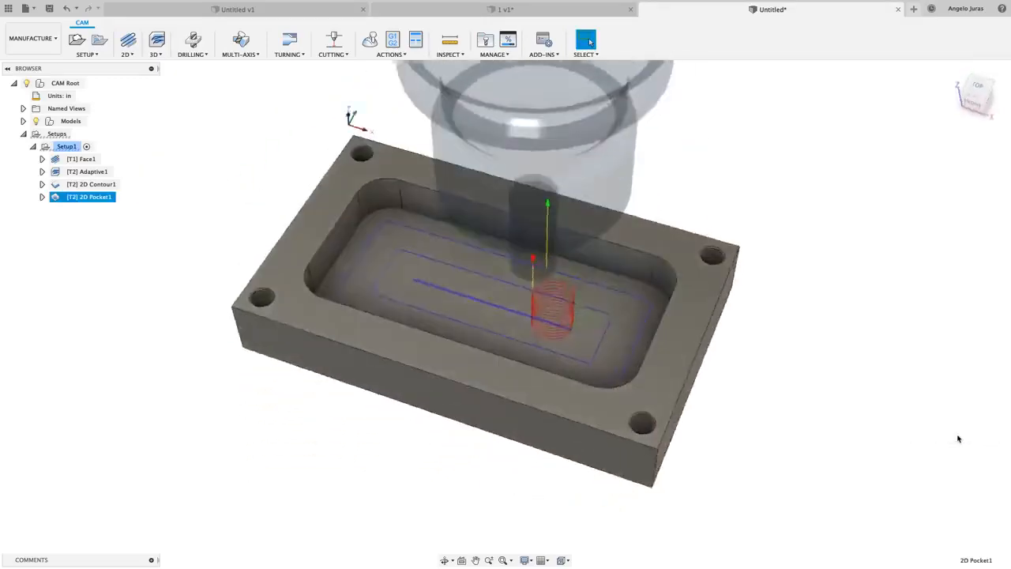
pyautogui.scroll(3, 958, 438)
pyautogui.scroll(3, 889, 441)
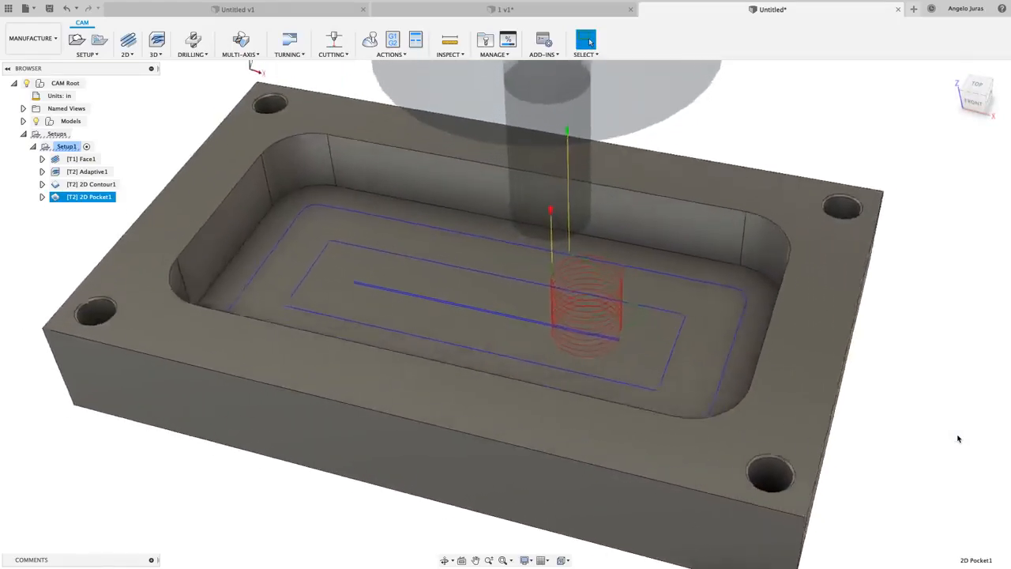
pyautogui.scroll(5, 730, 284)
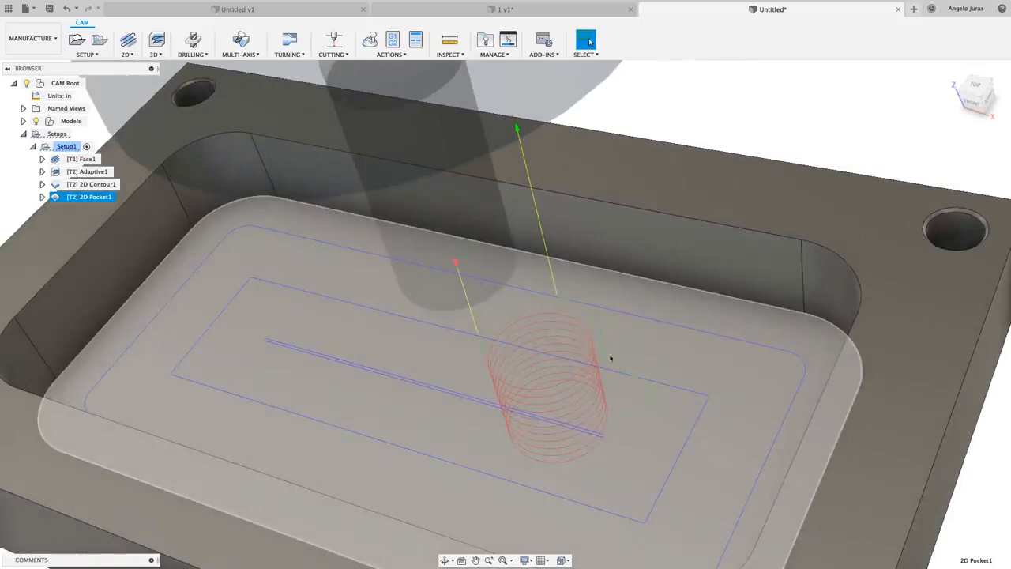
pyautogui.scroll(-5, 537, 287)
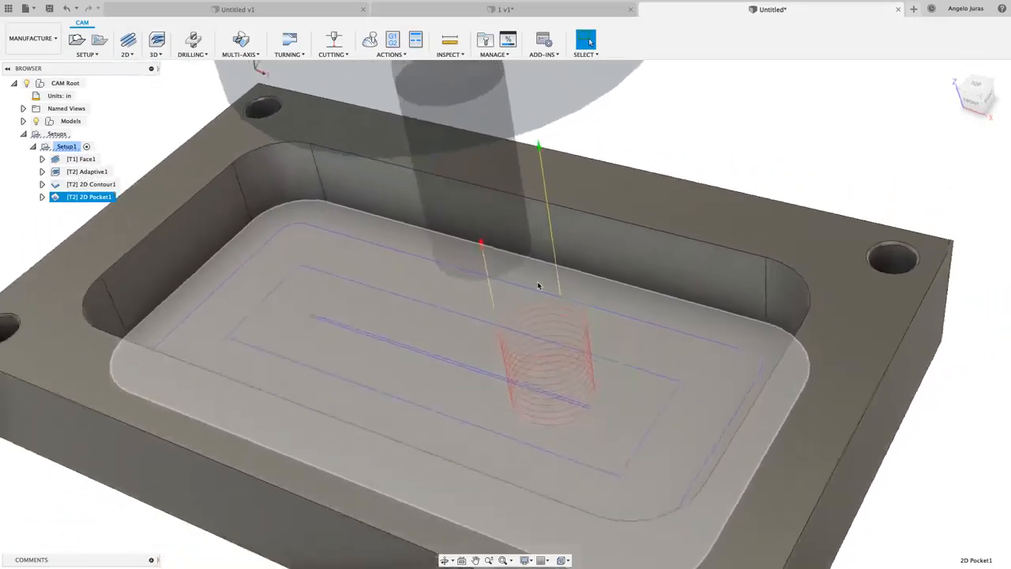
pyautogui.scroll(-3, 538, 286)
pyautogui.scroll(-4, 537, 286)
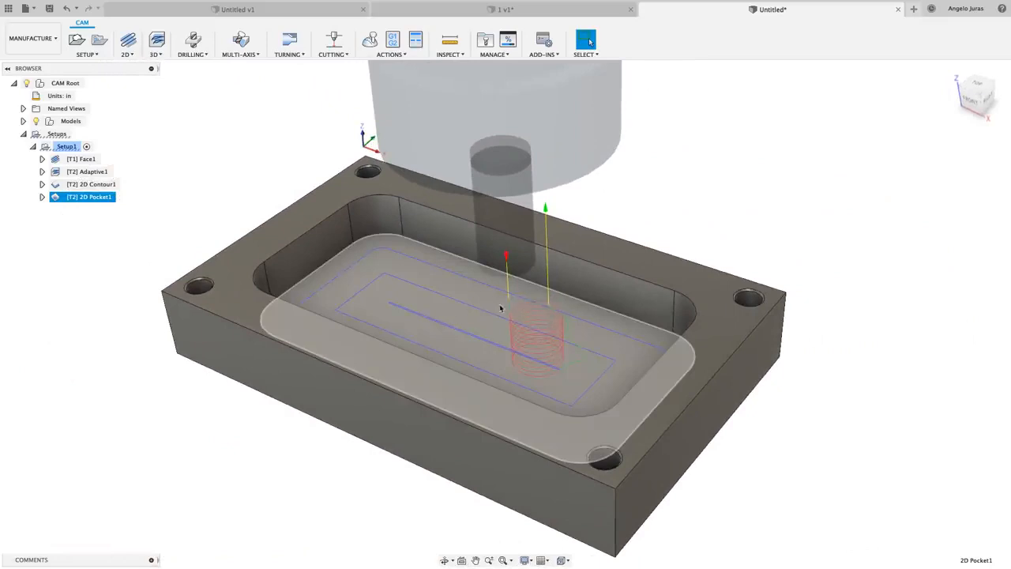
pyautogui.scroll(5, 501, 308)
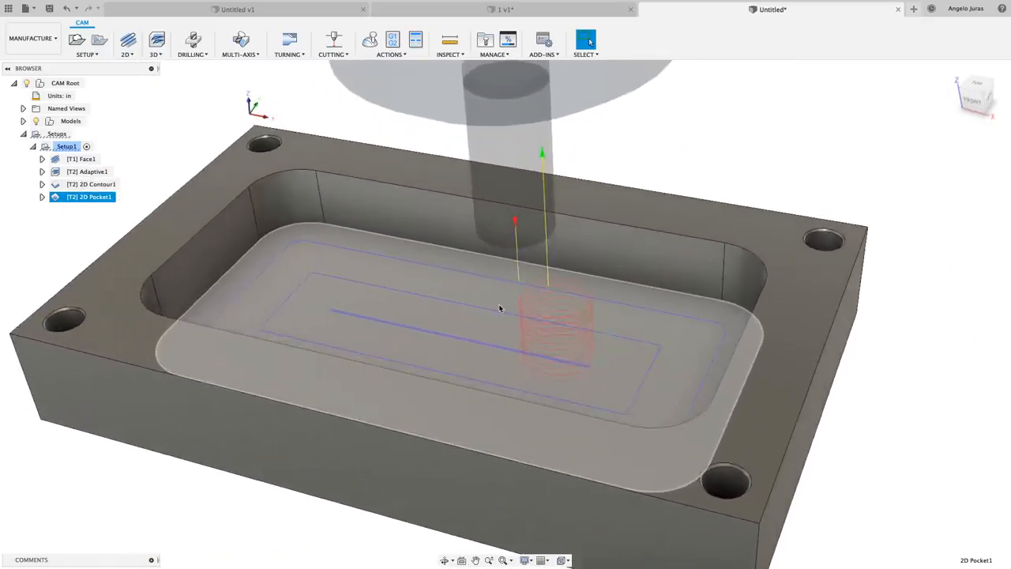
pyautogui.keyDown('shift'); pyautogui.moveTo(501, 307); pyautogui.dragTo(527, 217, button='middle'); pyautogui.keyUp('shift')
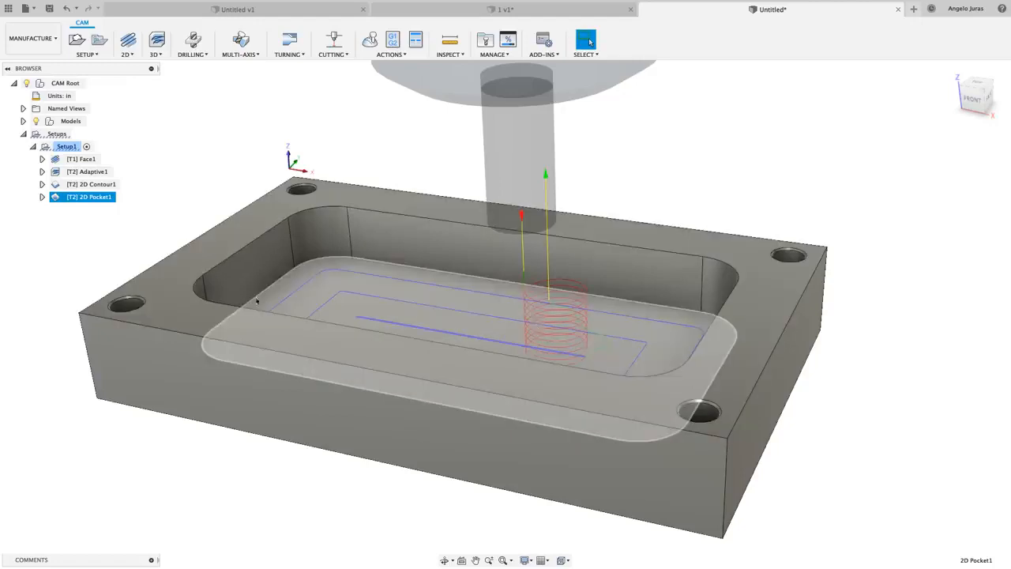
# Set the 2D pocket operation's top height to the selected pocket floor face with an offset of 0.1 in.
pyautogui.rightClick(83, 202)
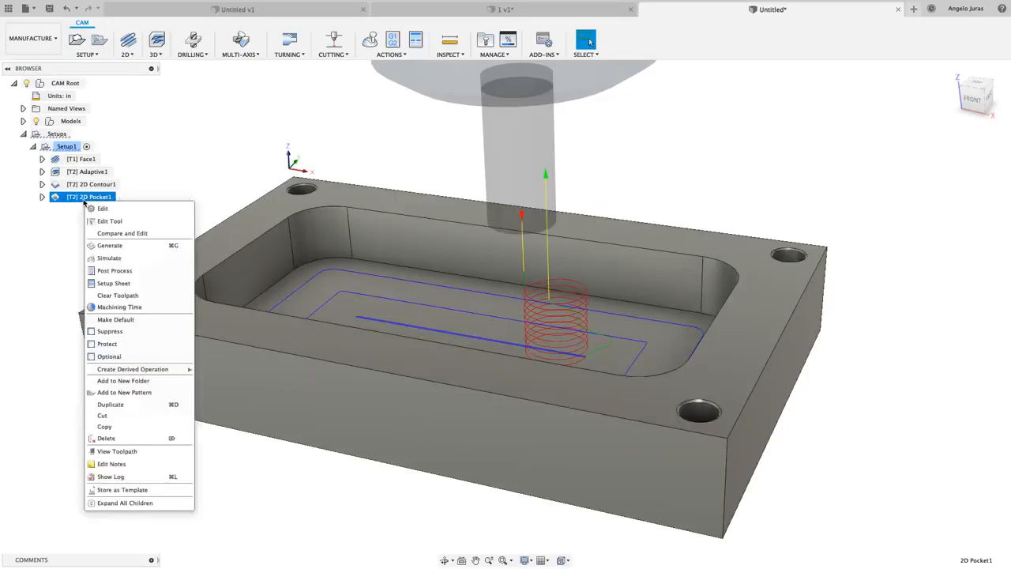
pyautogui.click(107, 210)
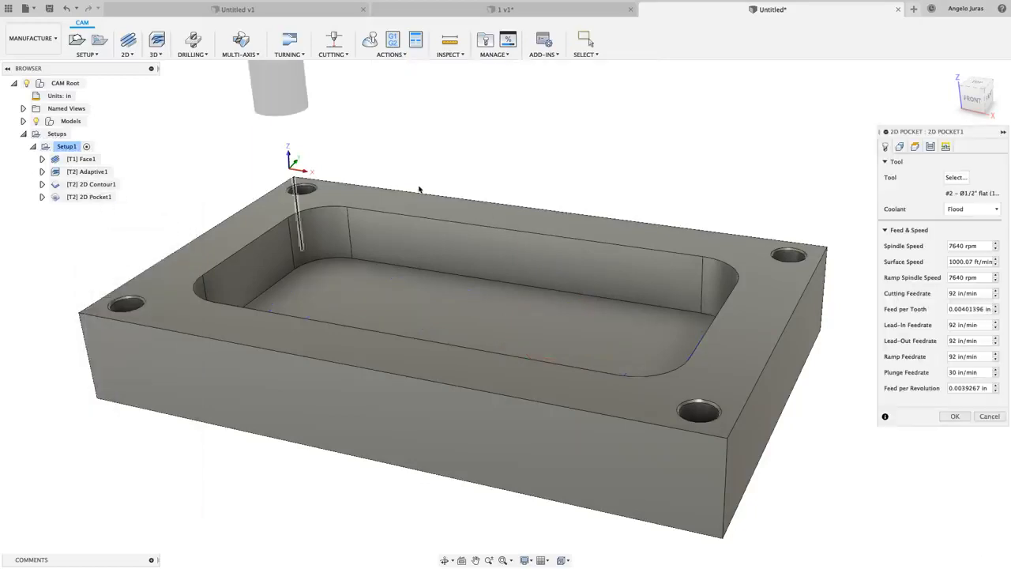
pyautogui.click(916, 147)
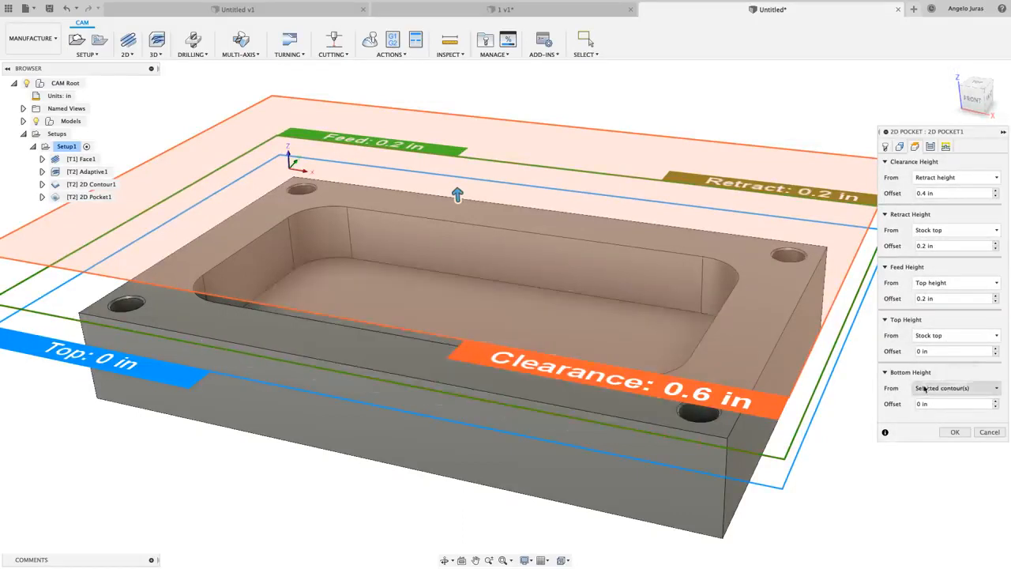
pyautogui.click(938, 339)
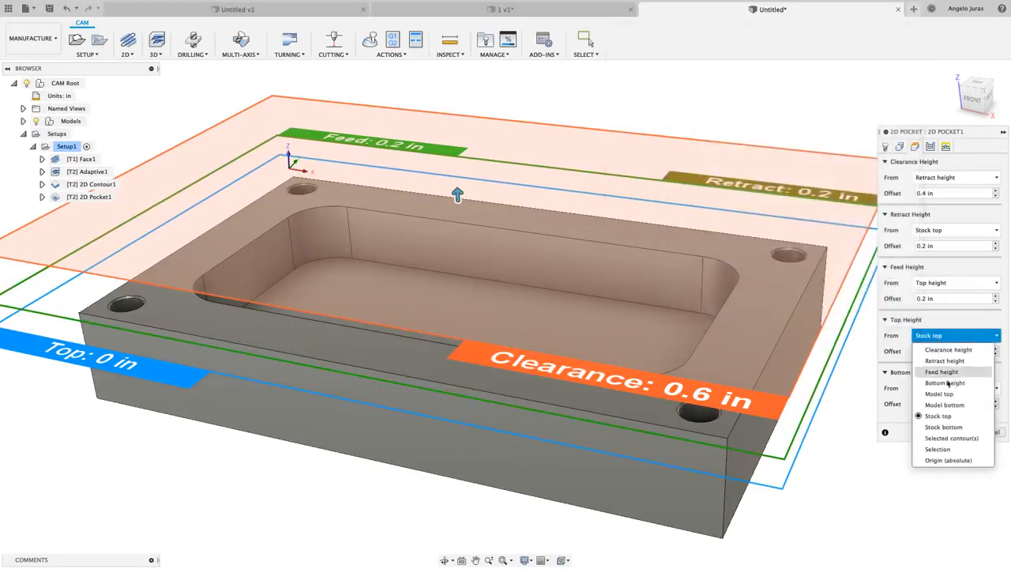
pyautogui.click(944, 448)
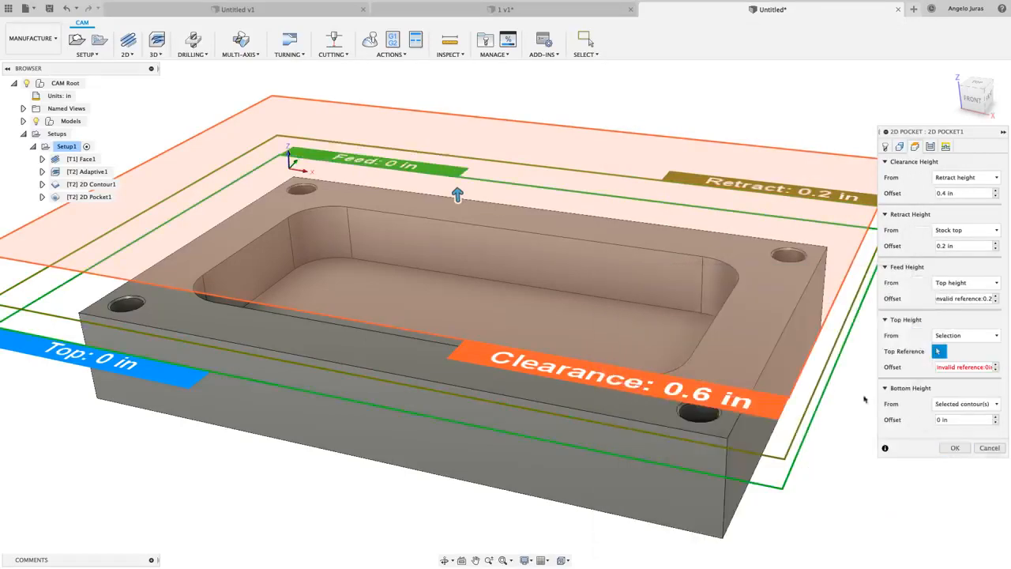
pyautogui.click(653, 344)
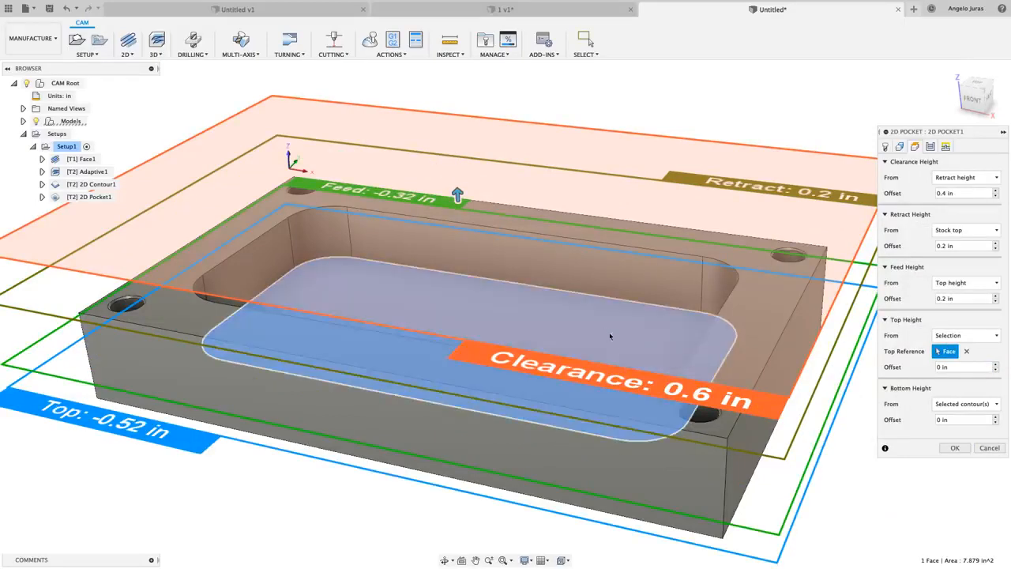
pyautogui.click(928, 367)
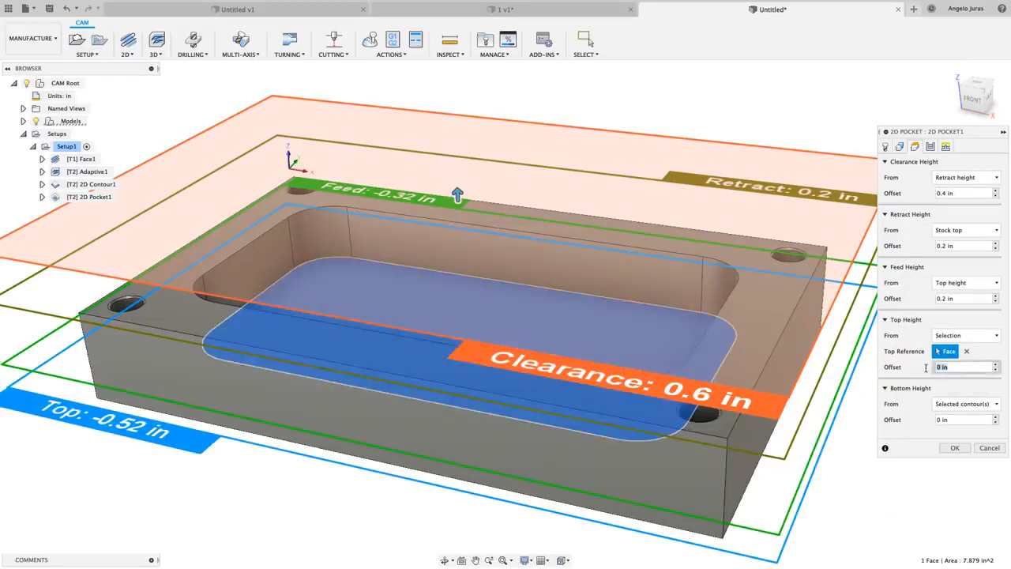
pyautogui.press('BackSpace')
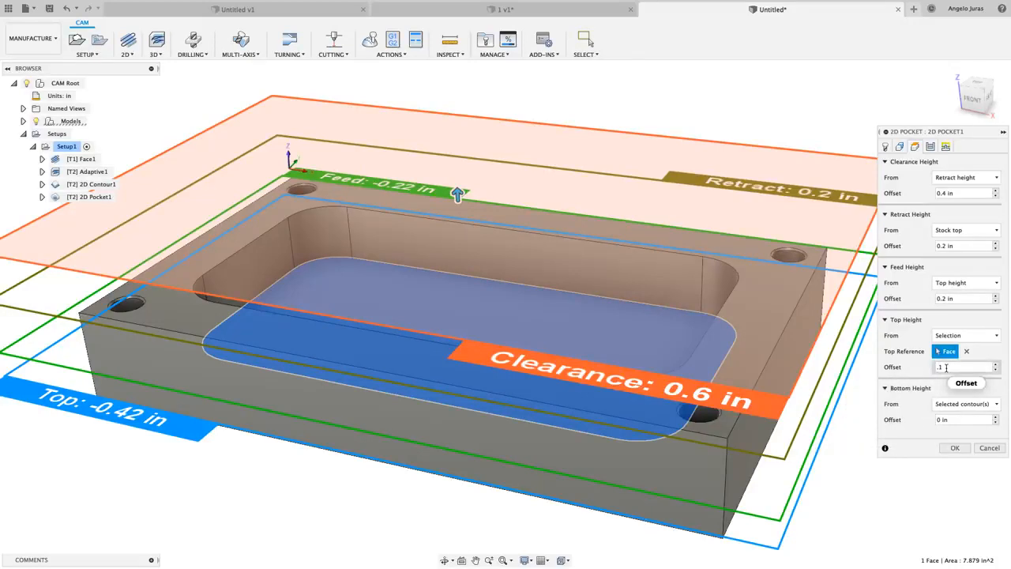
pyautogui.click(953, 449)
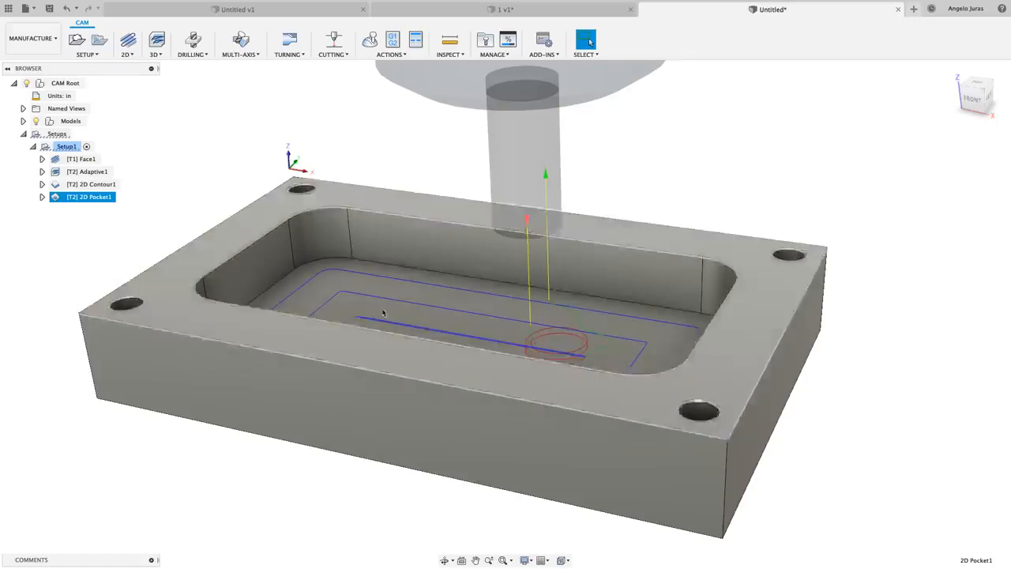
# Add one finishing pass with a stepover of 0.005 in to the 2D pocket operation.
pyautogui.keyDown('shift'); pyautogui.moveTo(474, 257); pyautogui.dragTo(474, 259, button='middle'); pyautogui.keyUp('shift')
pyautogui.scroll(5, 474, 259)
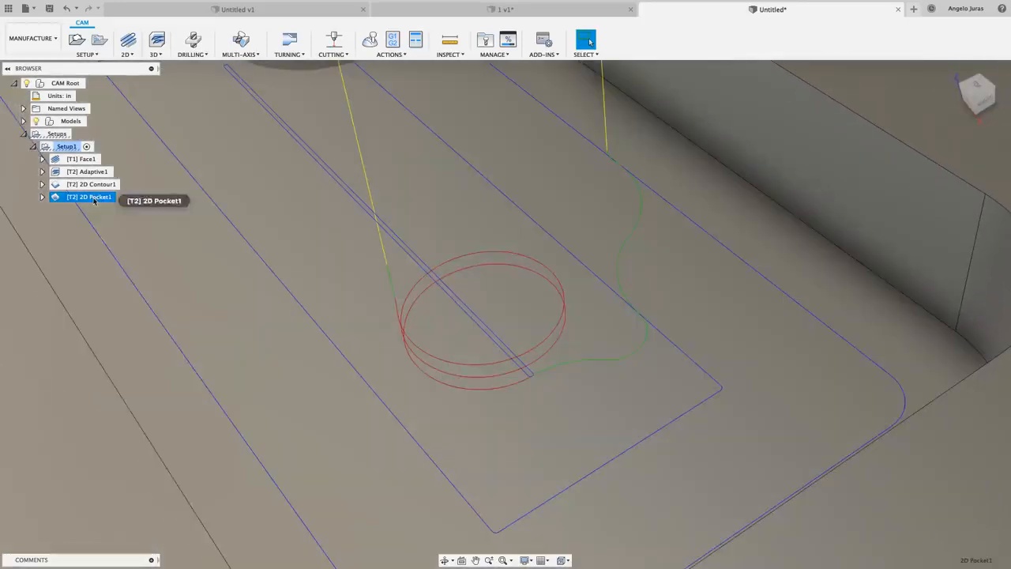
pyautogui.rightClick(93, 199)
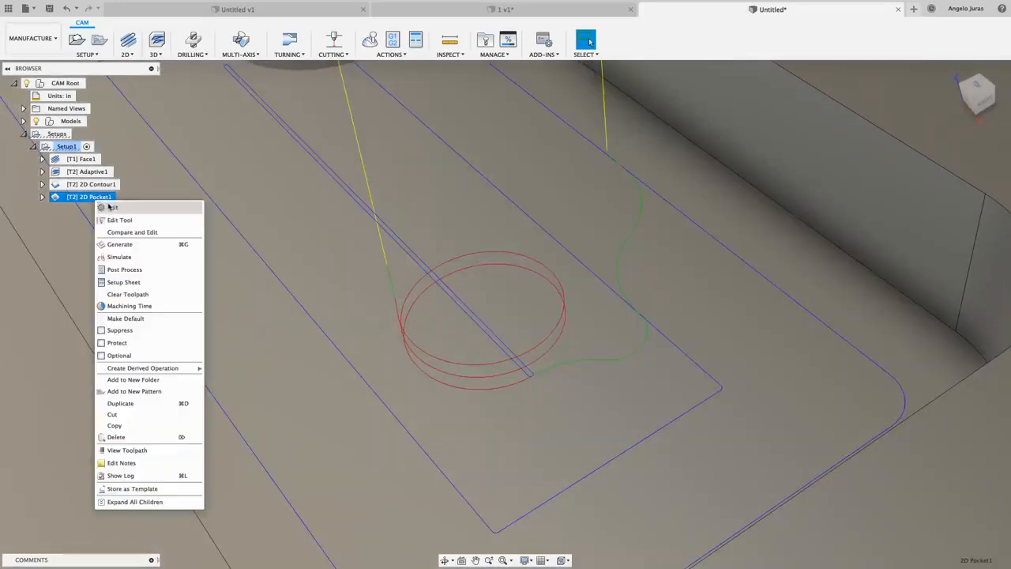
pyautogui.click(115, 208)
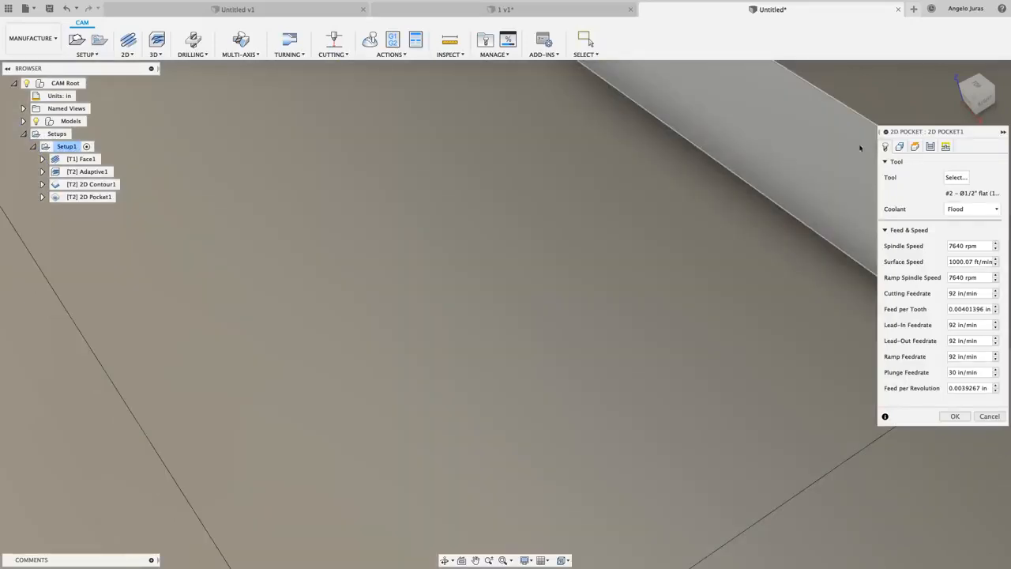
pyautogui.click(930, 147)
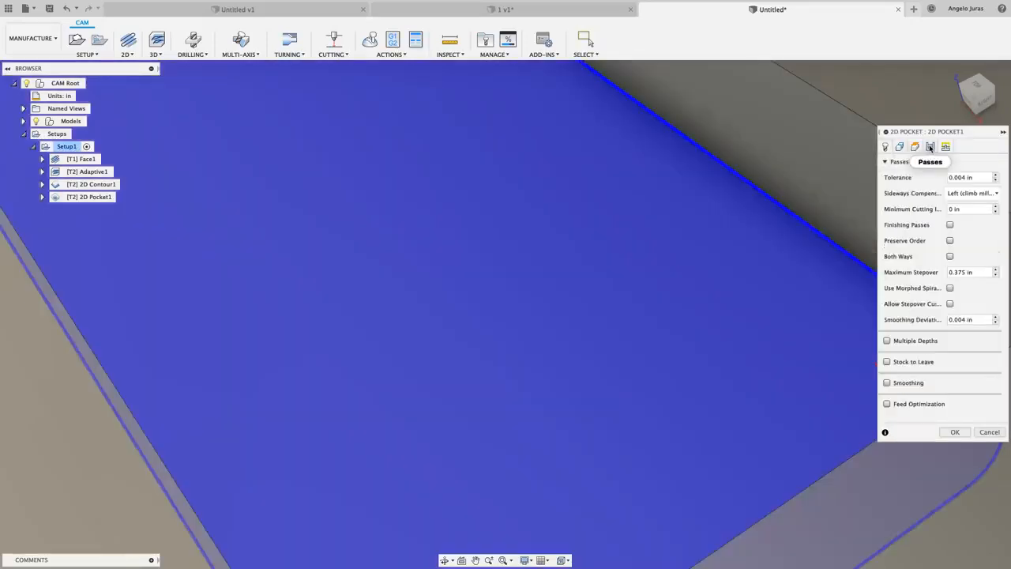
pyautogui.click(950, 225)
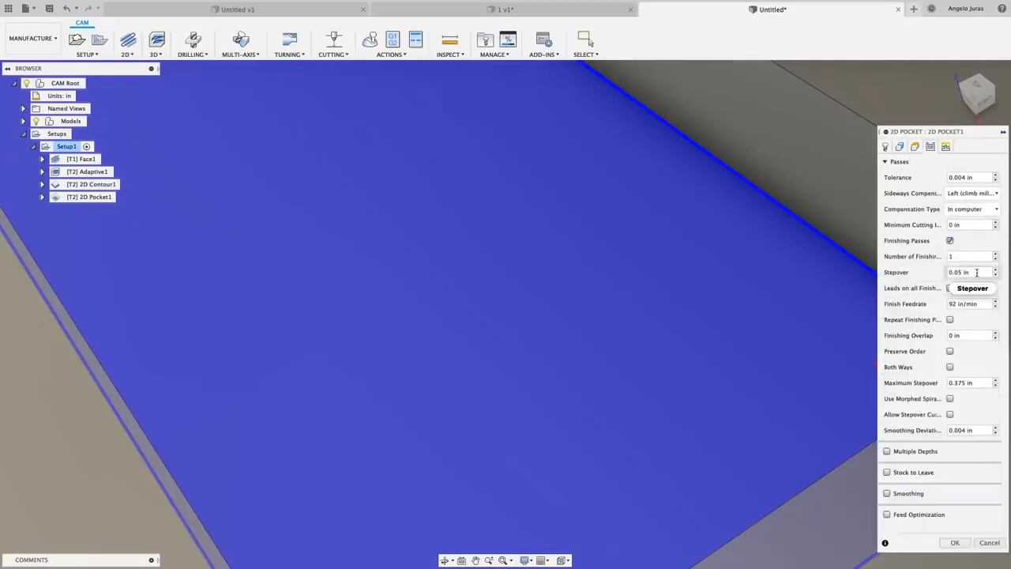
pyautogui.moveTo(978, 273); pyautogui.dragTo(939, 279)
pyautogui.press('BackSpace')
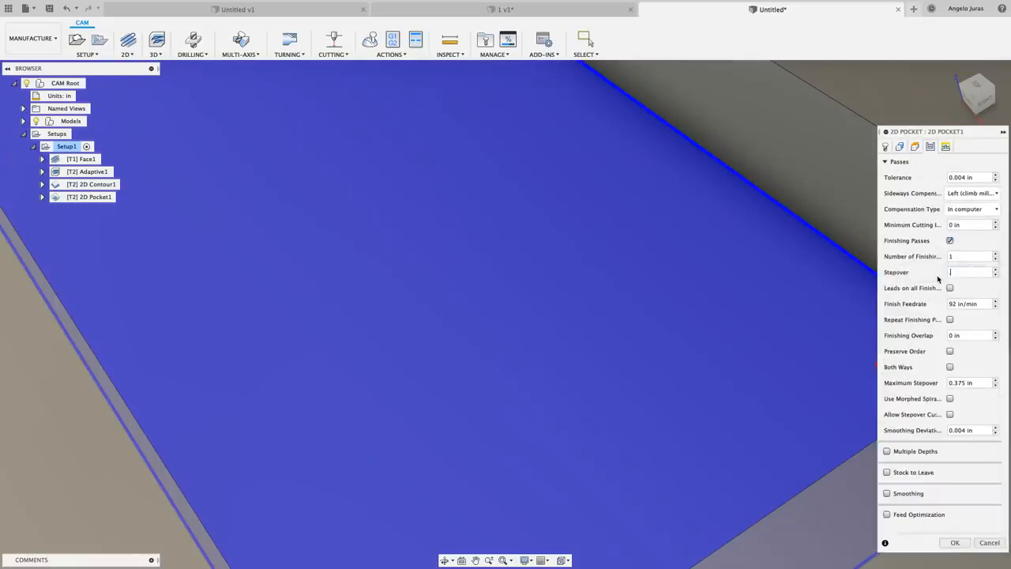
pyautogui.write('.005')
pyautogui.click(953, 542)
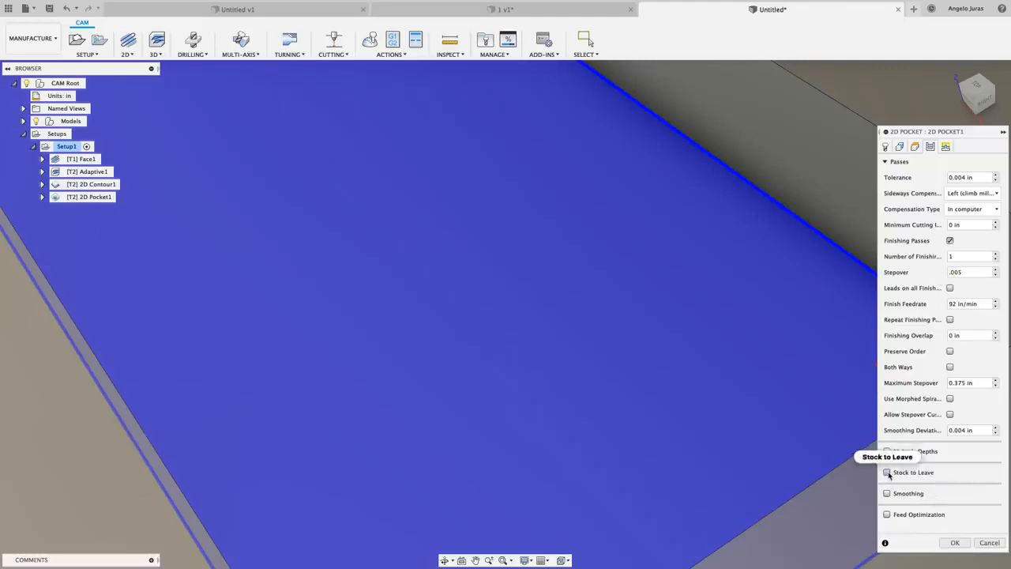
pyautogui.click(953, 543)
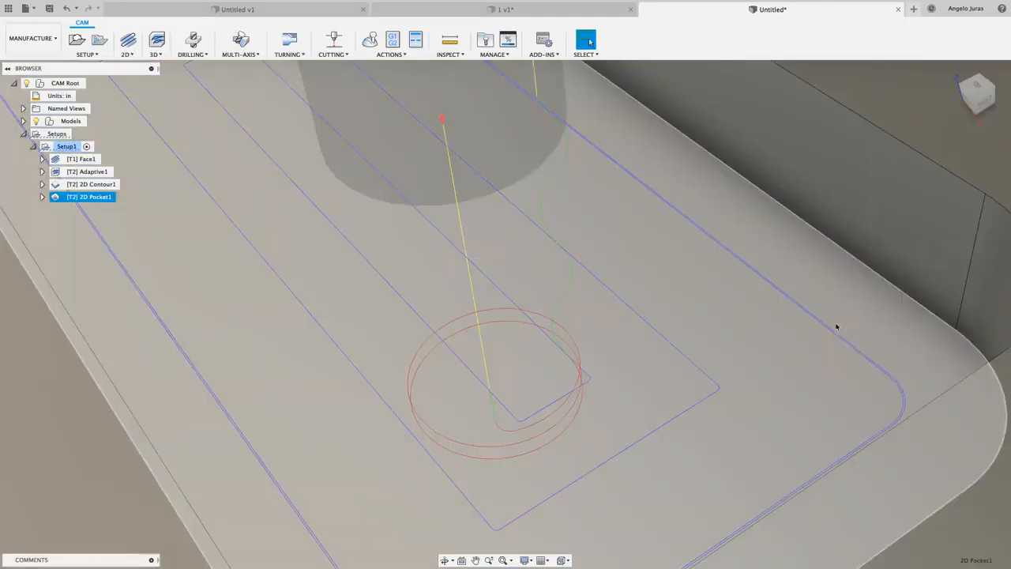
# Turn off the finishing passes in the 2D pocket operation and regenerate its toolpath.
pyautogui.scroll(4, 827, 332)
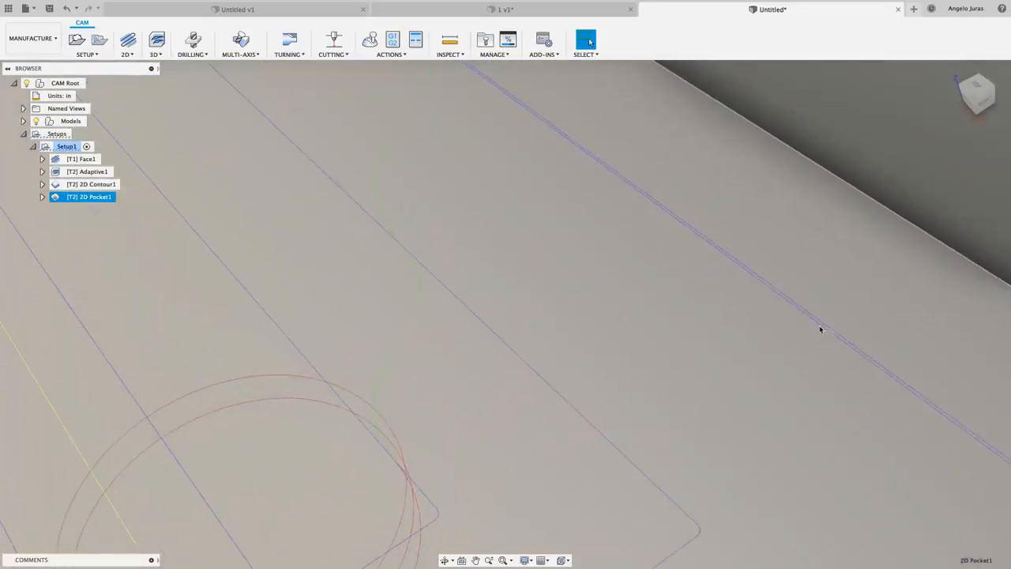
pyautogui.scroll(-6, 815, 318)
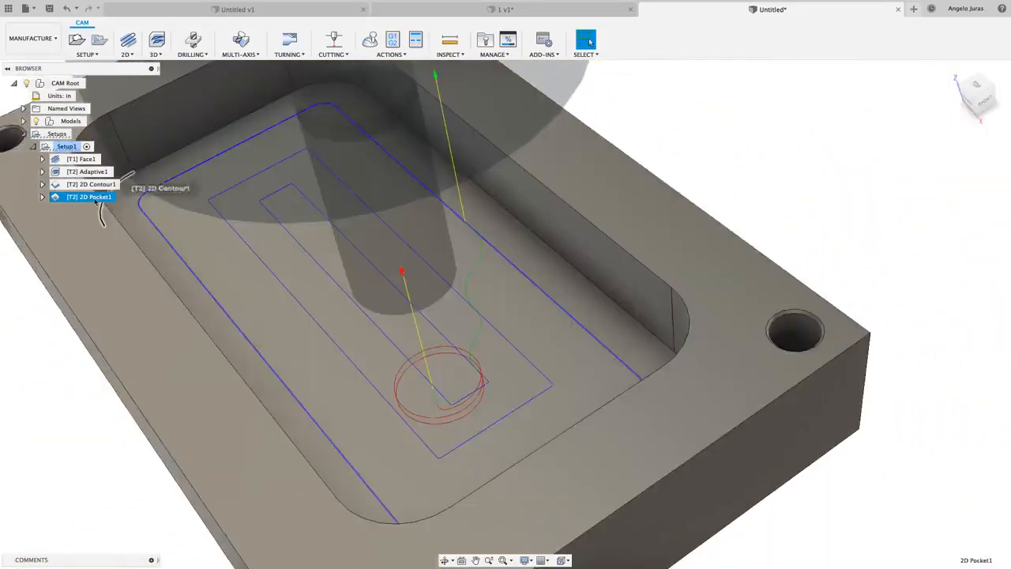
pyautogui.rightClick(97, 198)
pyautogui.click(114, 207)
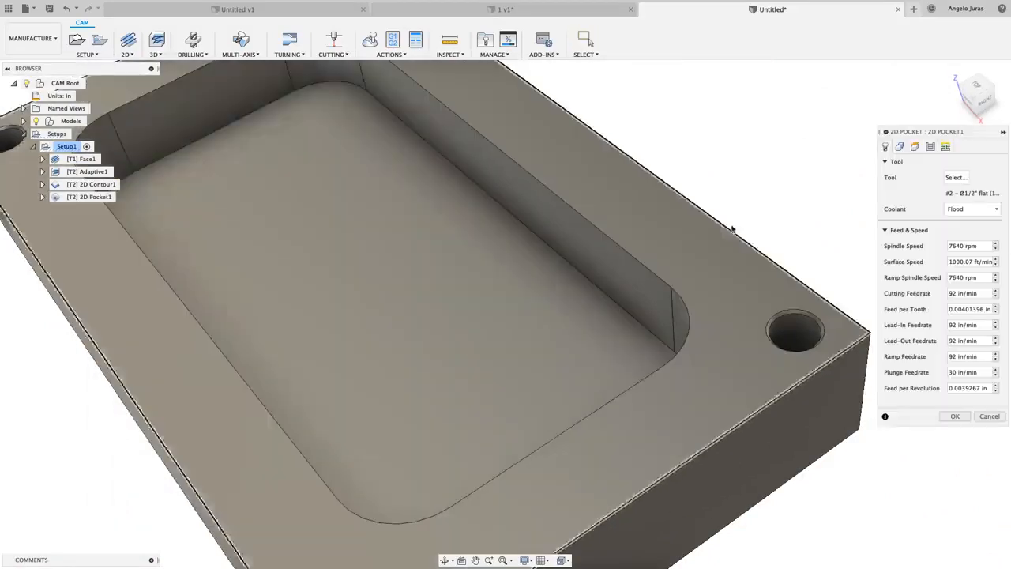
pyautogui.click(930, 147)
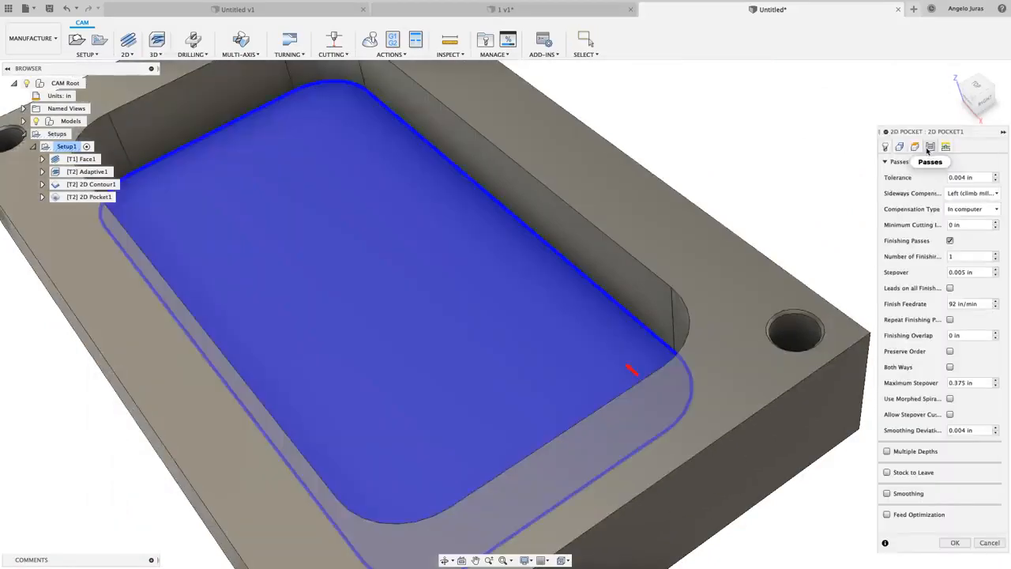
pyautogui.click(950, 240)
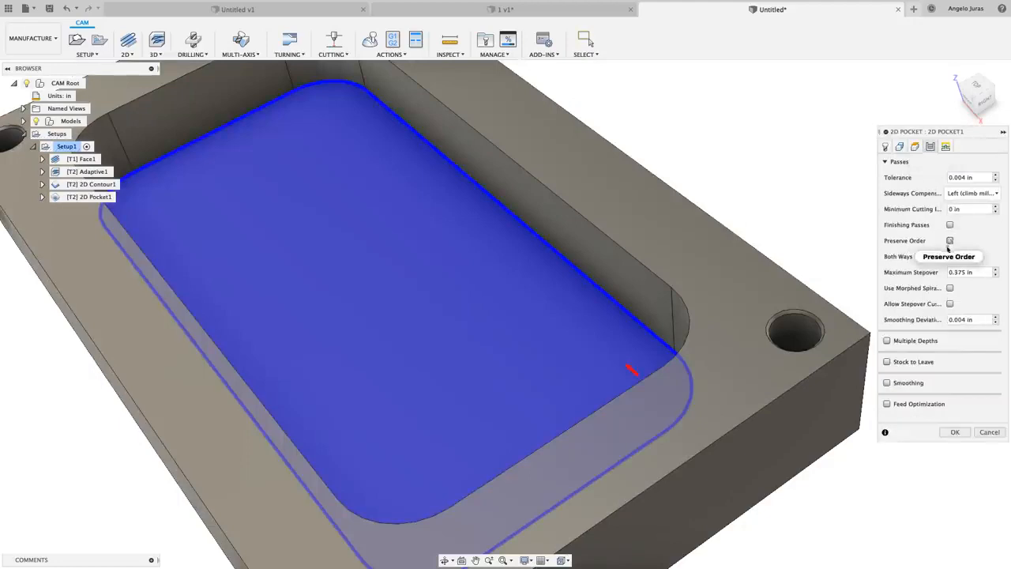
pyautogui.click(953, 433)
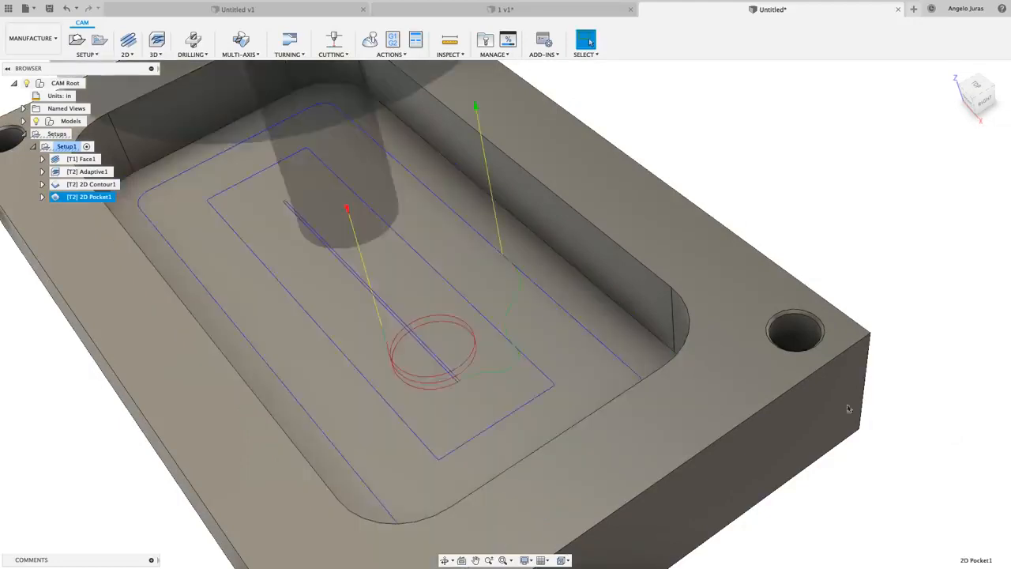
# Turn the finishing passes back on in the 2D pocket operation and regenerate its toolpath.
pyautogui.scroll(5, 512, 297)
pyautogui.scroll(2, 511, 297)
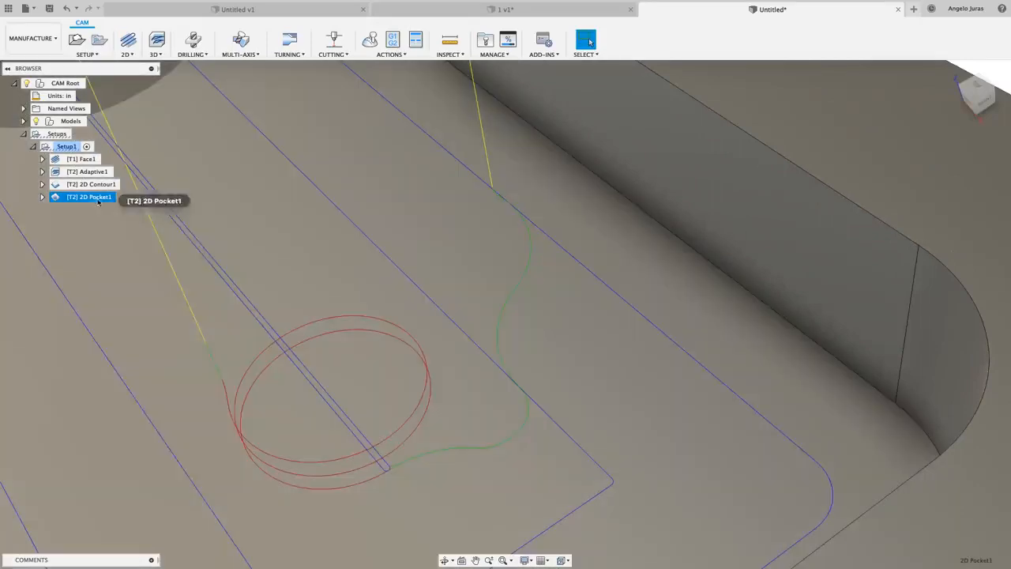
pyautogui.rightClick(98, 198)
pyautogui.click(117, 208)
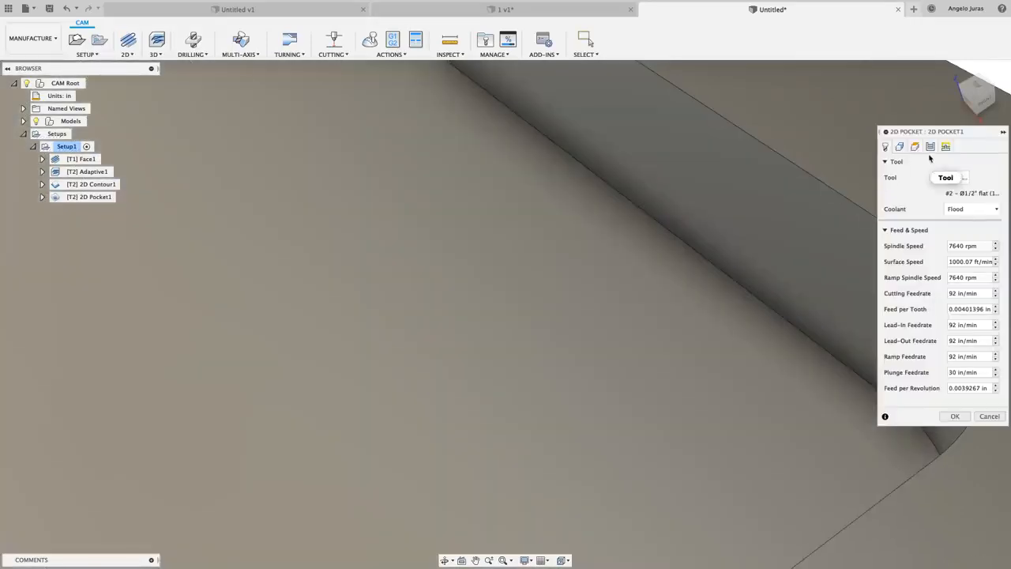
pyautogui.click(930, 147)
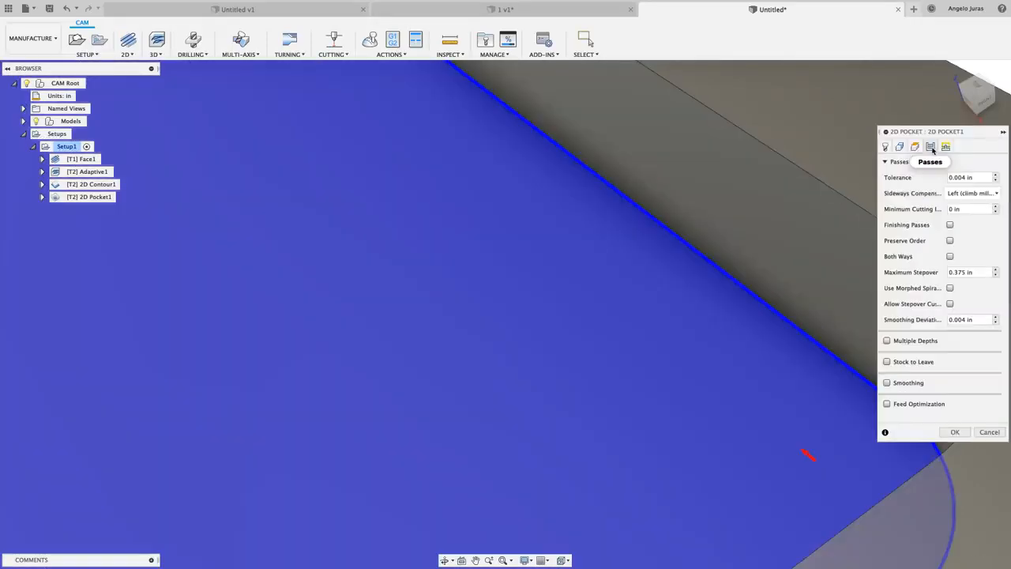
pyautogui.click(949, 225)
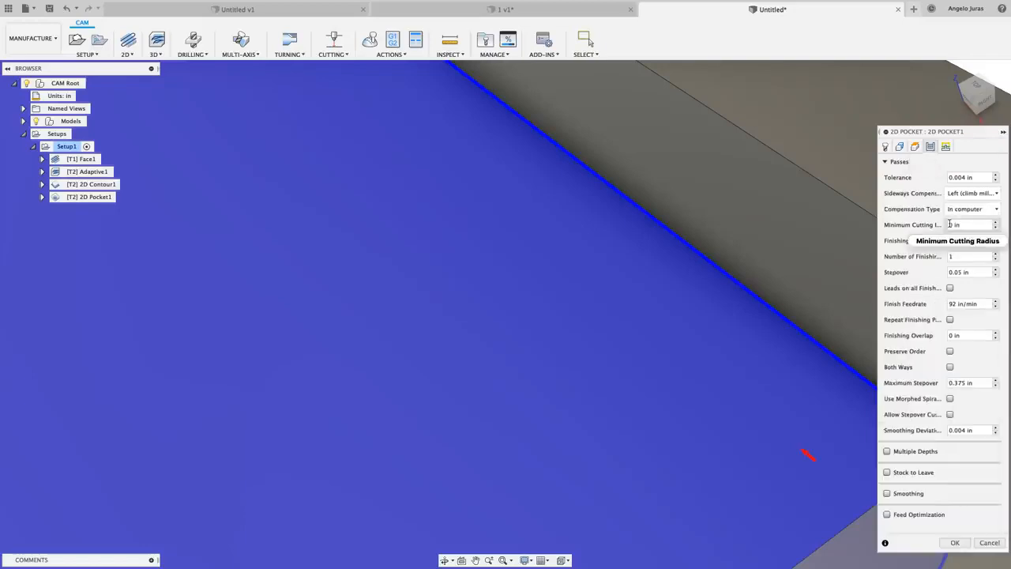
pyautogui.click(954, 543)
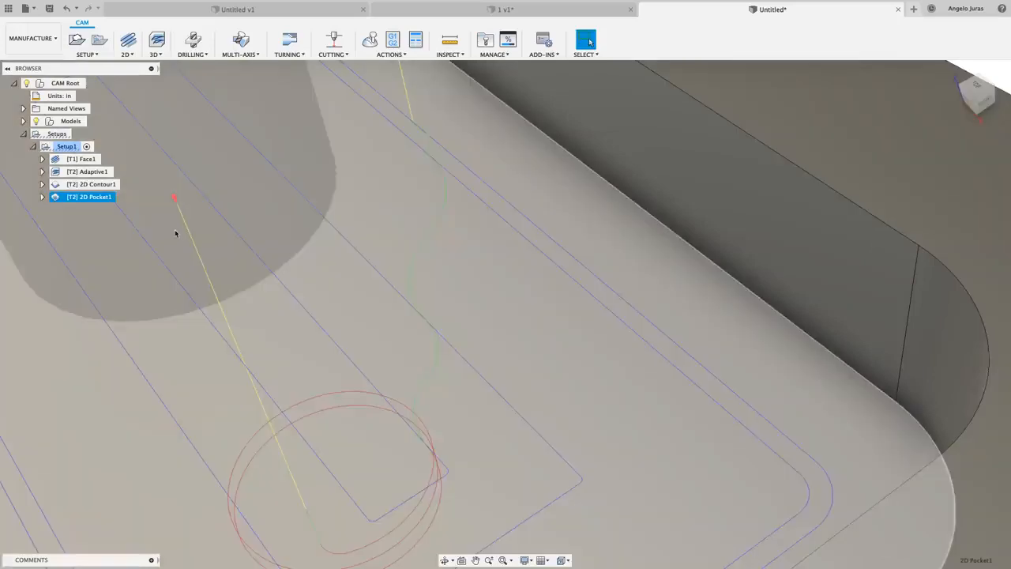
# Set the finishing pass stepover of the 2D pocket operation to 0.005 in and regenerate the toolpath.
pyautogui.rightClick(90, 197)
pyautogui.click(107, 204)
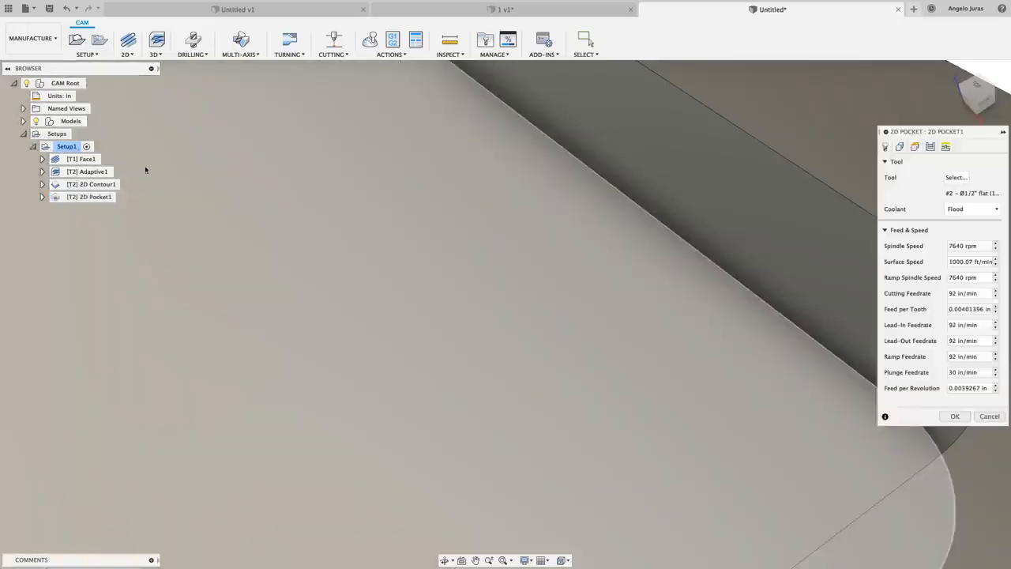
pyautogui.click(930, 147)
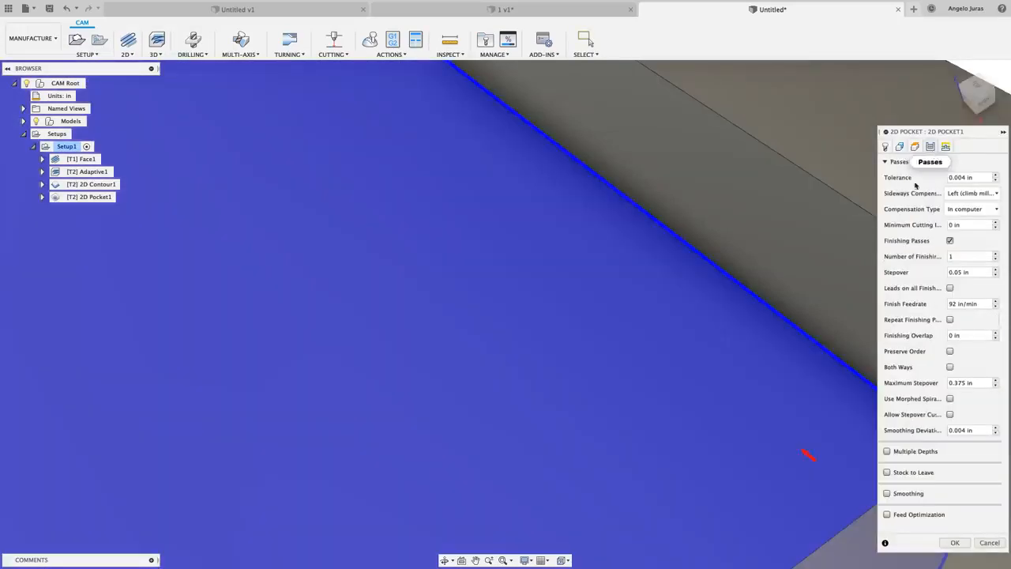
pyautogui.click(965, 272)
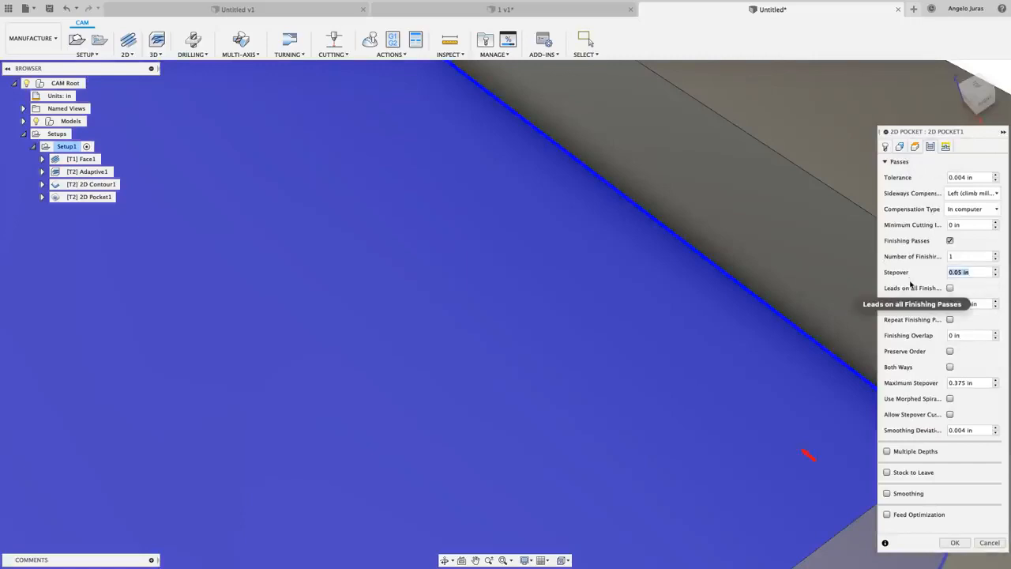
pyautogui.write('.005')
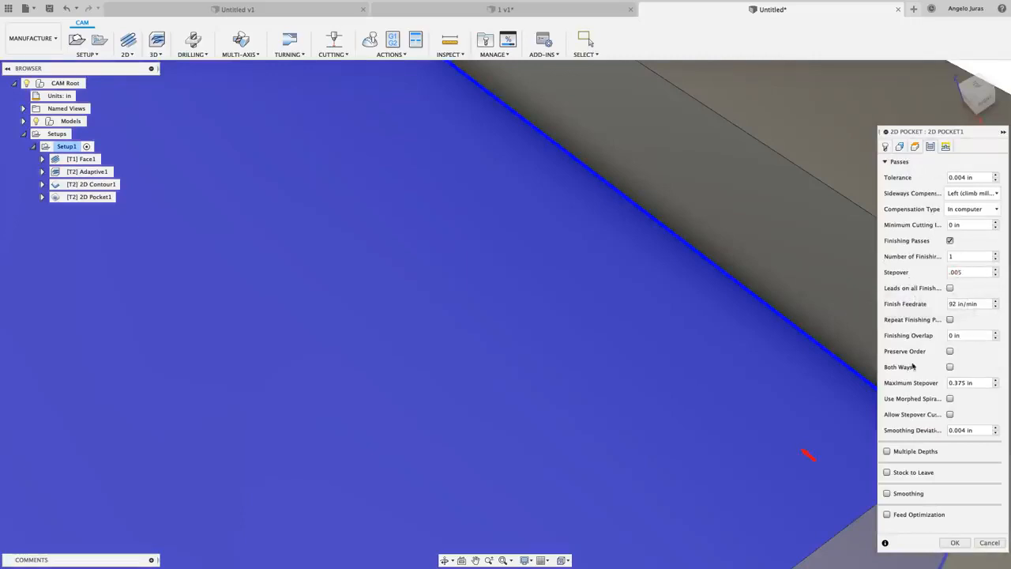
pyautogui.click(954, 543)
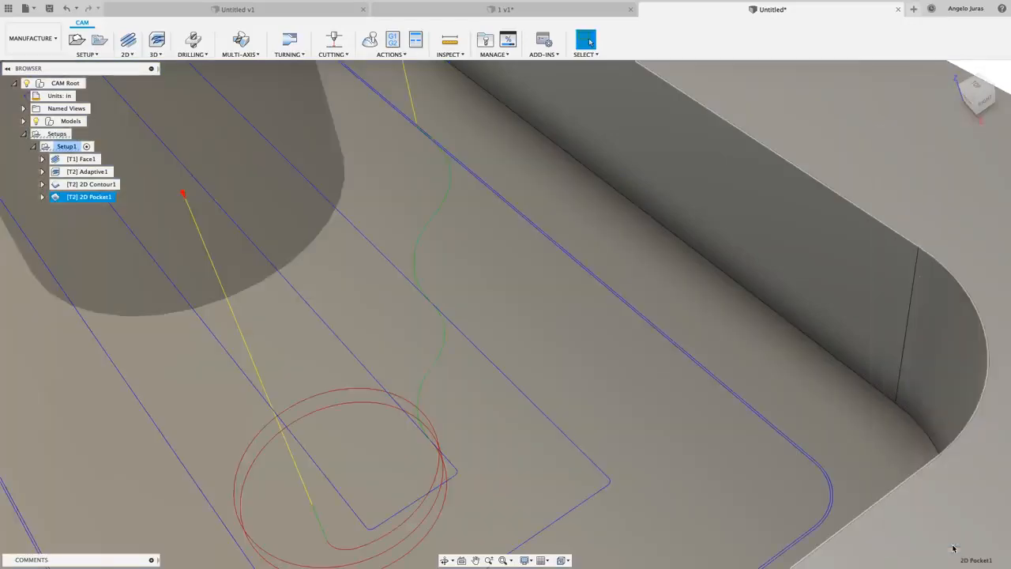
# Create a drill operation using the 3/8" 90° spot drill from the Inch - Aluminum sample library, filtered by spot drills.
pyautogui.scroll(-5, 953, 548)
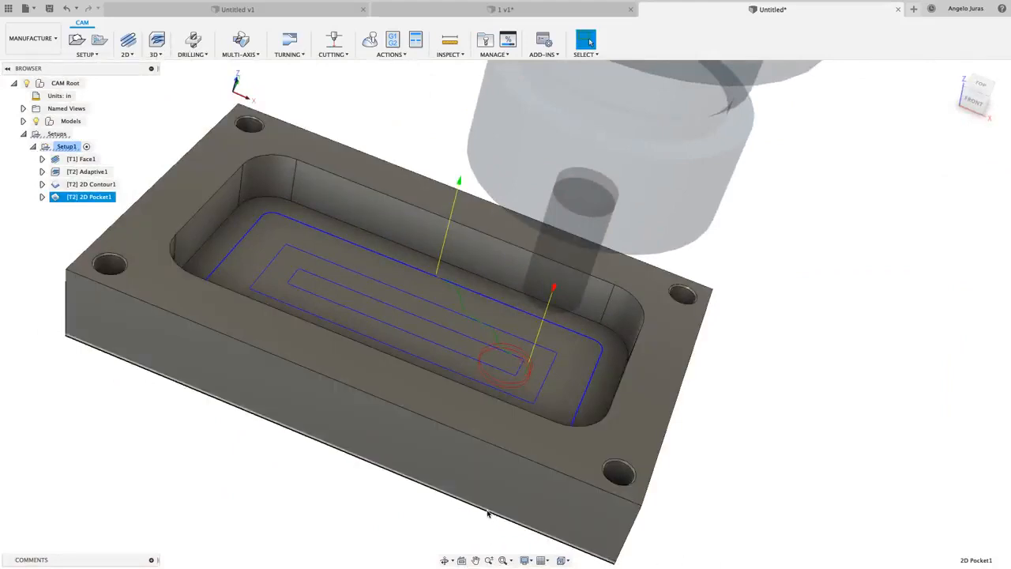
pyautogui.scroll(5, 494, 296)
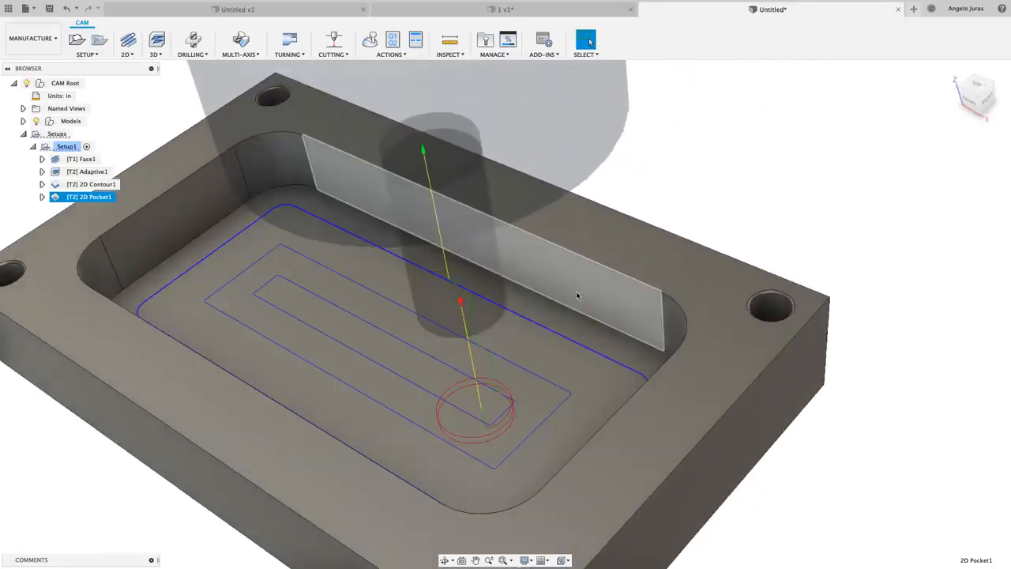
pyautogui.scroll(-5, 577, 295)
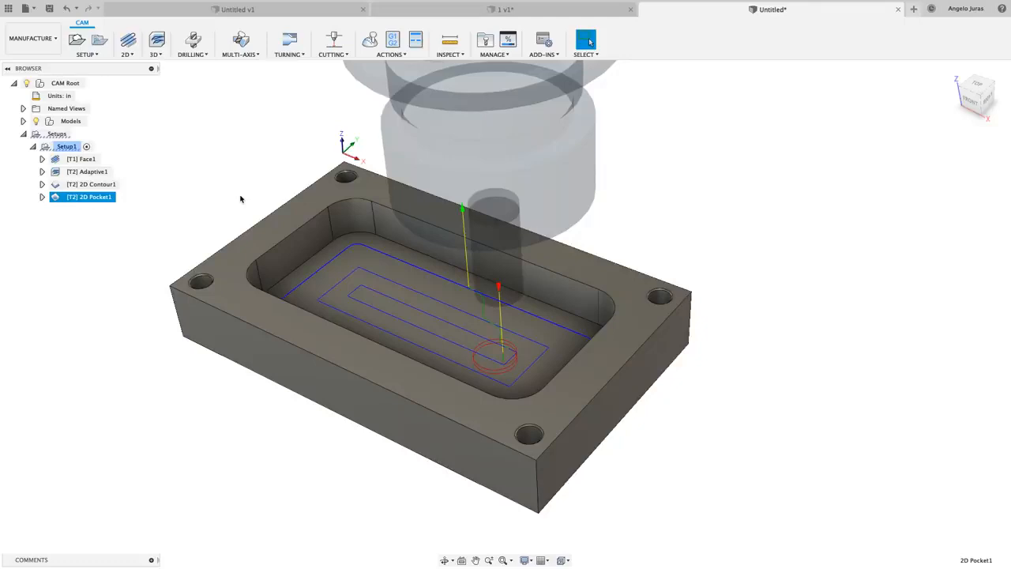
pyautogui.click(194, 43)
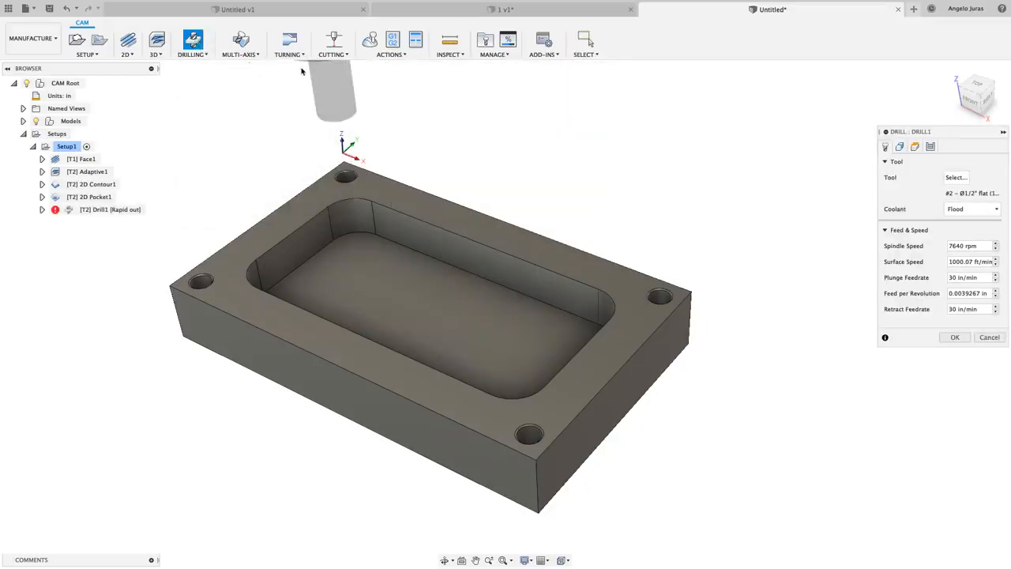
pyautogui.click(953, 179)
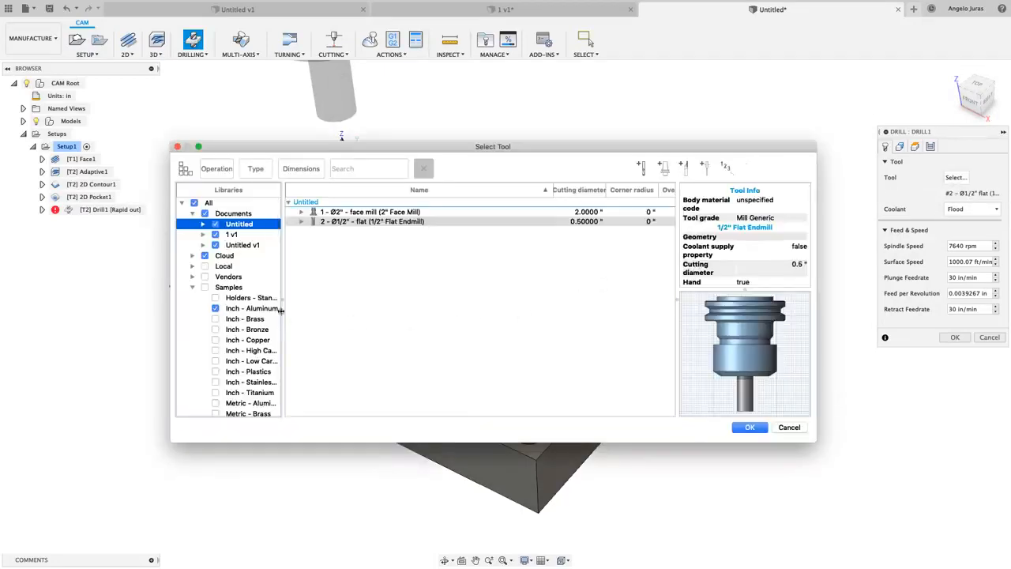
pyautogui.click(250, 309)
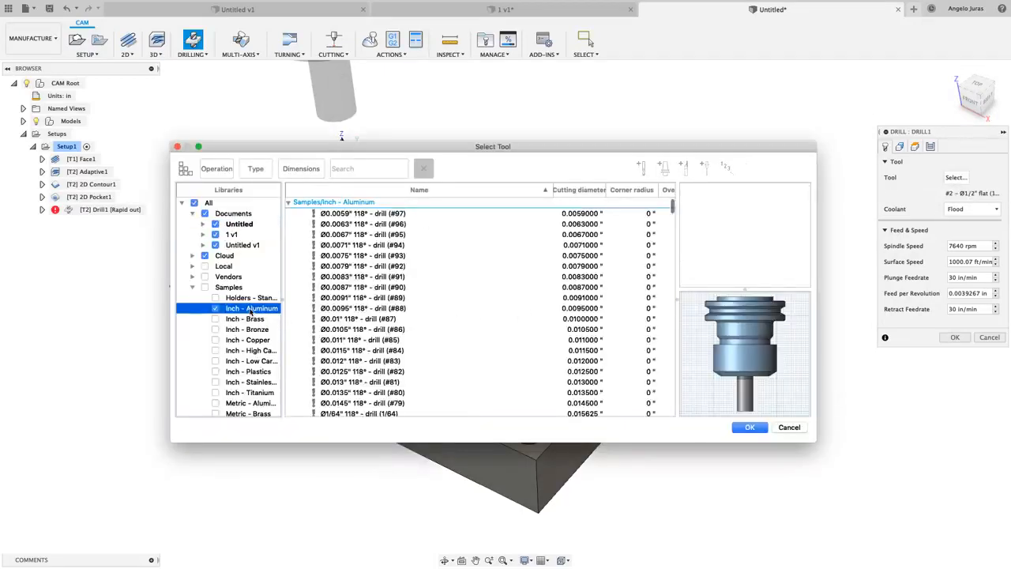
pyautogui.click(256, 169)
pyautogui.click(361, 322)
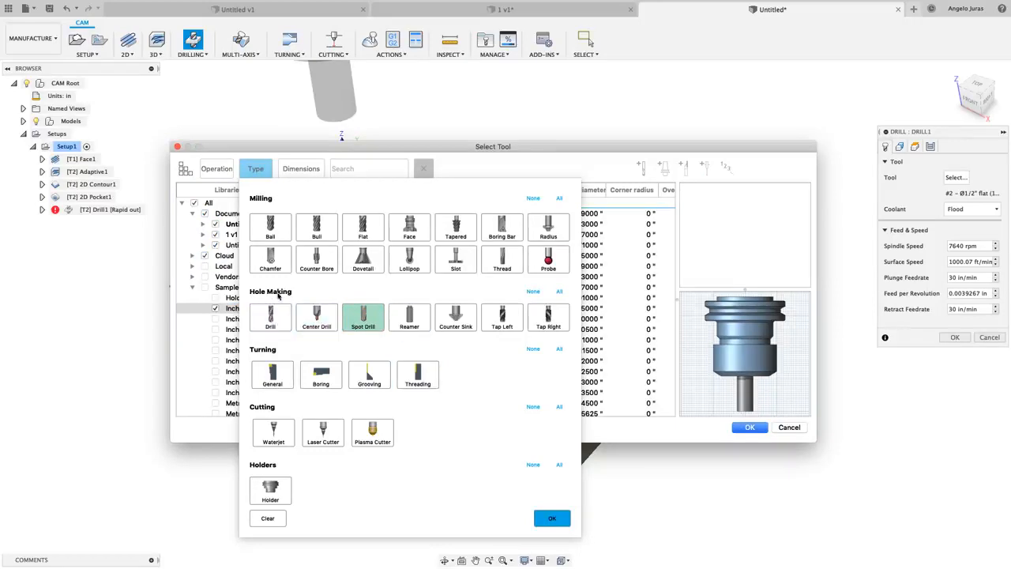
pyautogui.click(552, 518)
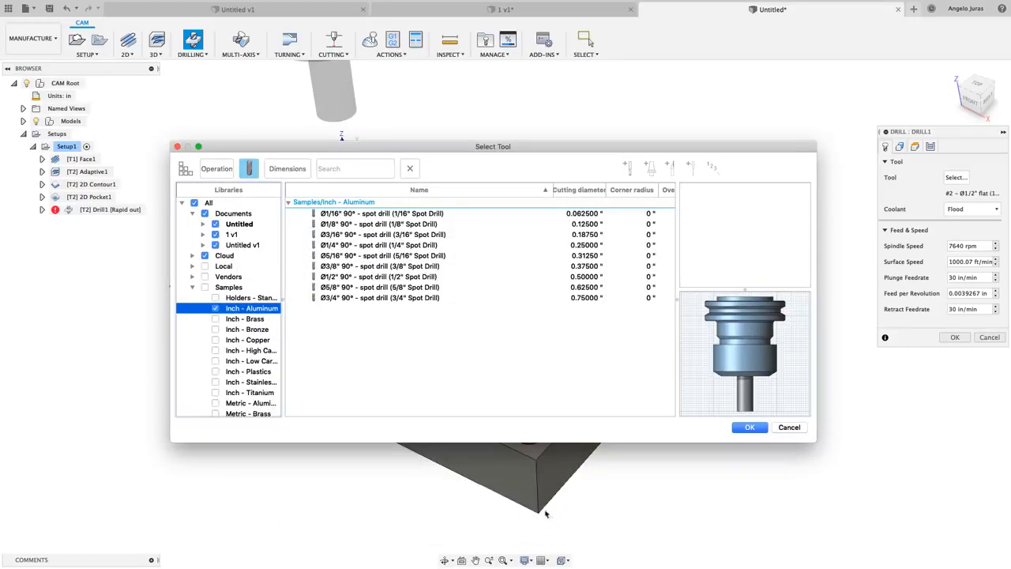
pyautogui.click(335, 269)
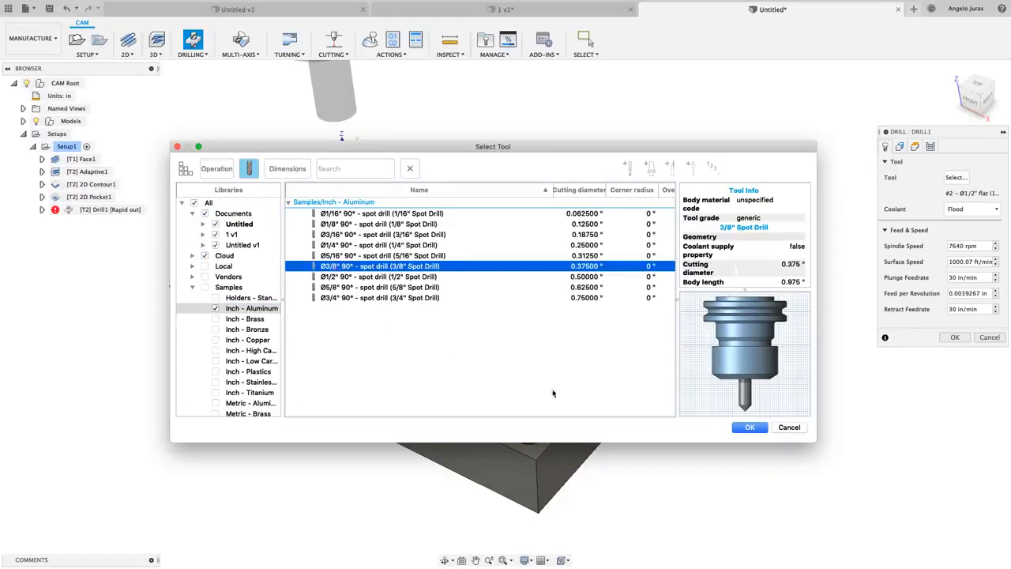
pyautogui.click(748, 427)
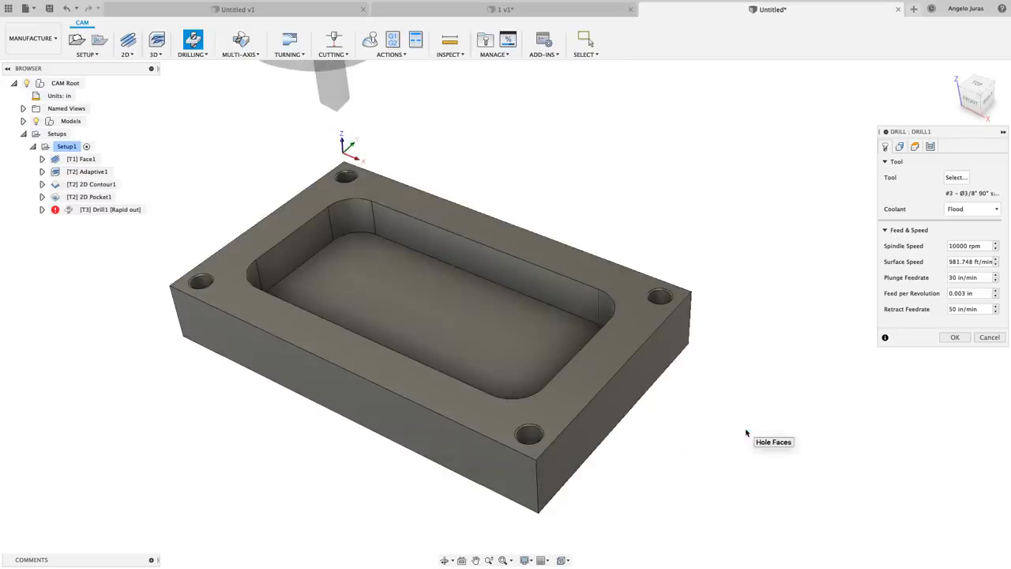
# Choose the chamfer face of one corner hole as the drill geometry and include all holes of the same diameter.
pyautogui.click(900, 147)
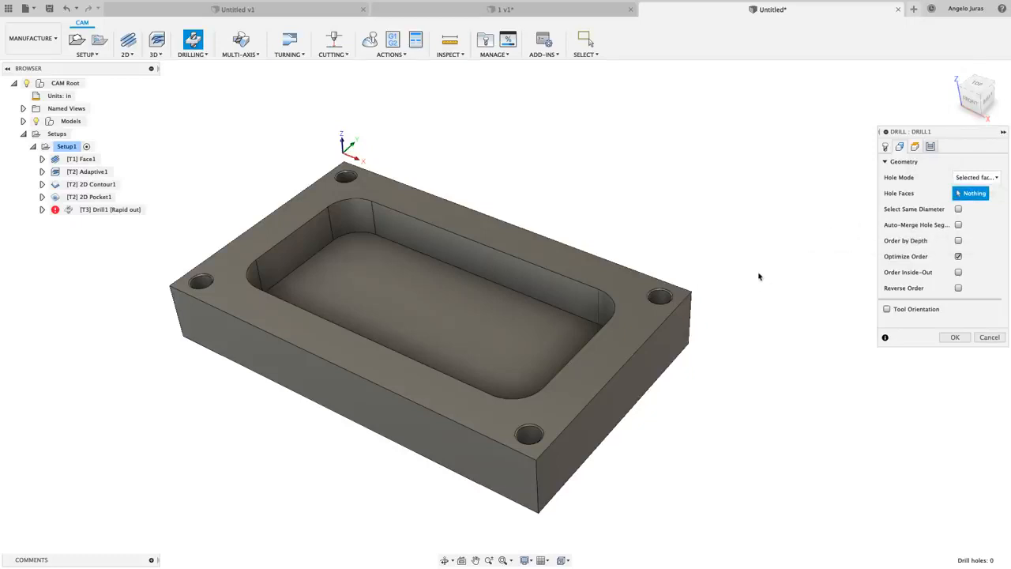
pyautogui.scroll(5, 688, 308)
pyautogui.scroll(3, 688, 308)
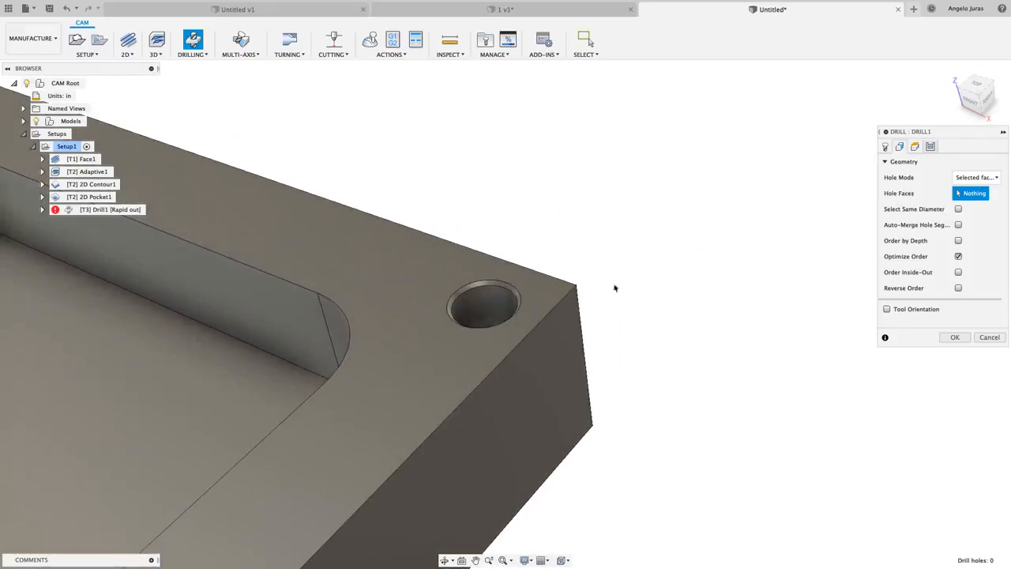
pyautogui.click(509, 289)
pyautogui.keyDown('shift'); pyautogui.moveTo(509, 290); pyautogui.dragTo(509, 289, button='middle'); pyautogui.keyUp('shift')
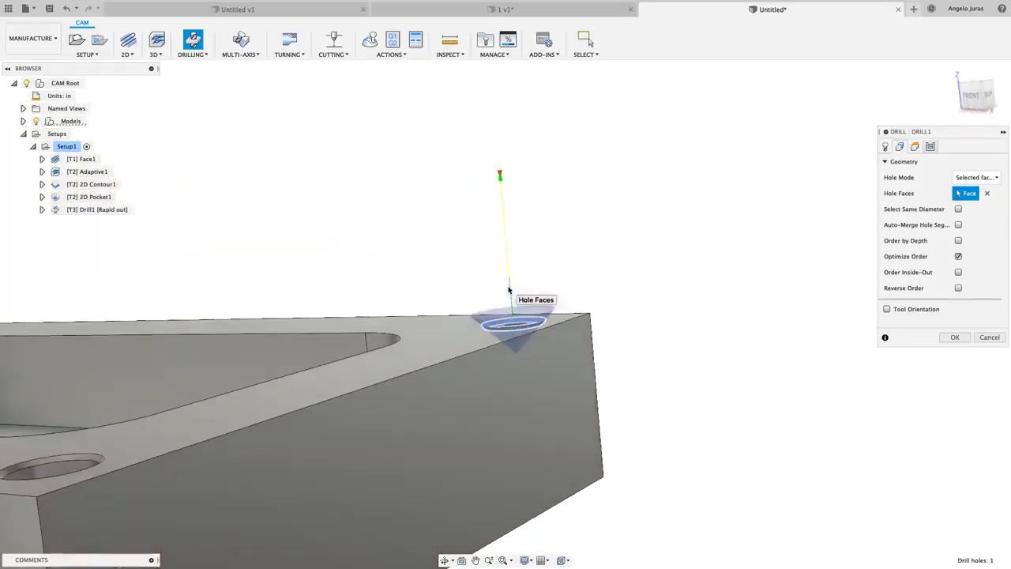
pyautogui.click(973, 102)
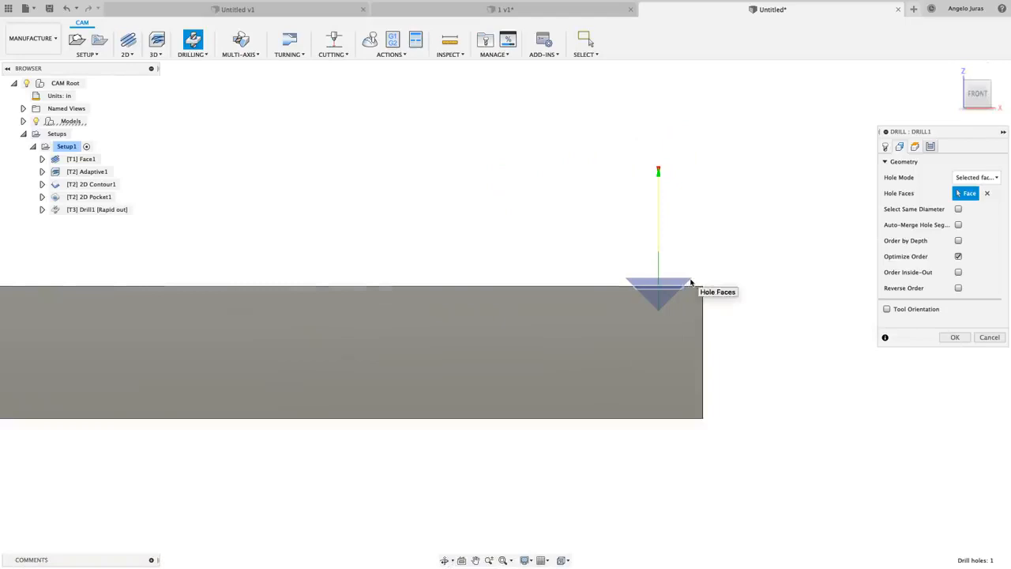
pyautogui.scroll(3, 690, 282)
pyautogui.scroll(-5, 690, 281)
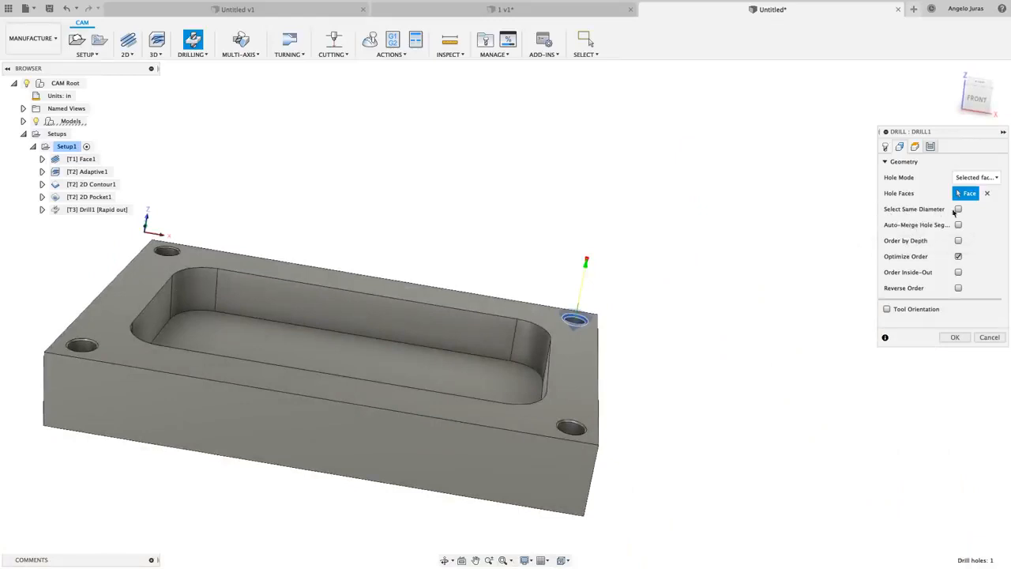
pyautogui.click(959, 209)
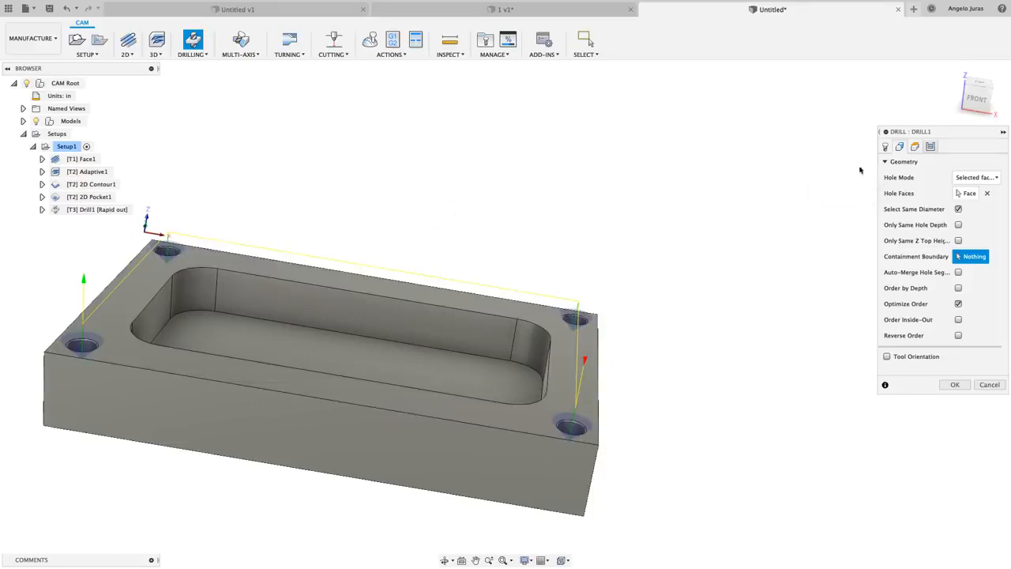
# Set the drill cycle to counterboring with dwell and rapid out, with a 0.3 s dwelling period, and generate the toolpath.
pyautogui.click(915, 146)
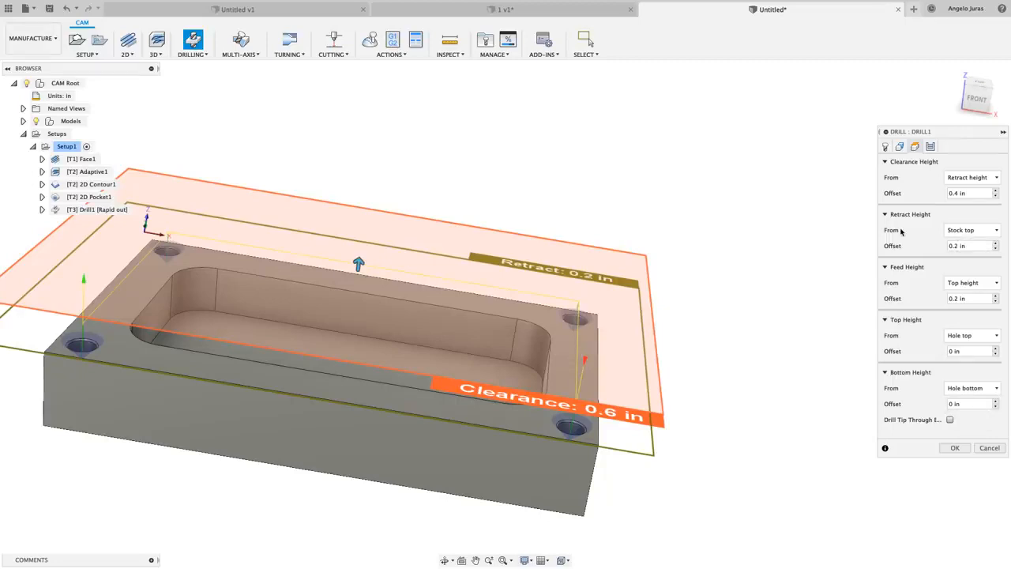
pyautogui.click(930, 147)
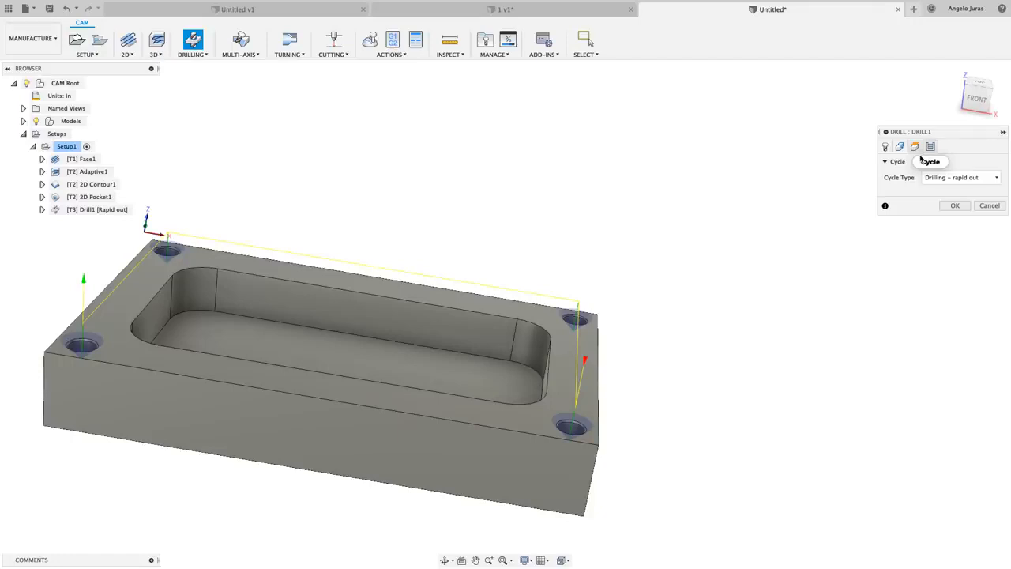
pyautogui.click(994, 178)
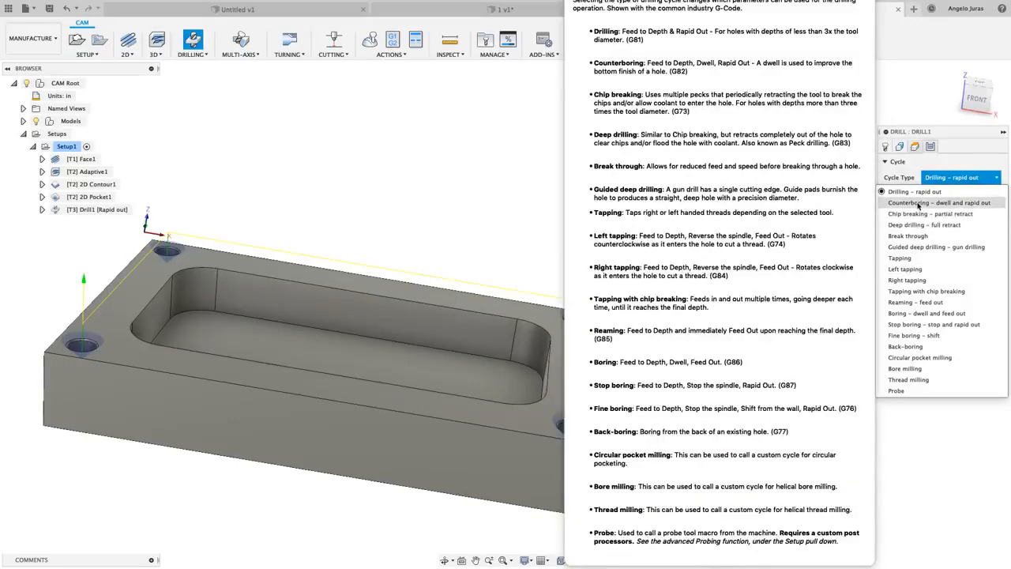
pyautogui.click(918, 203)
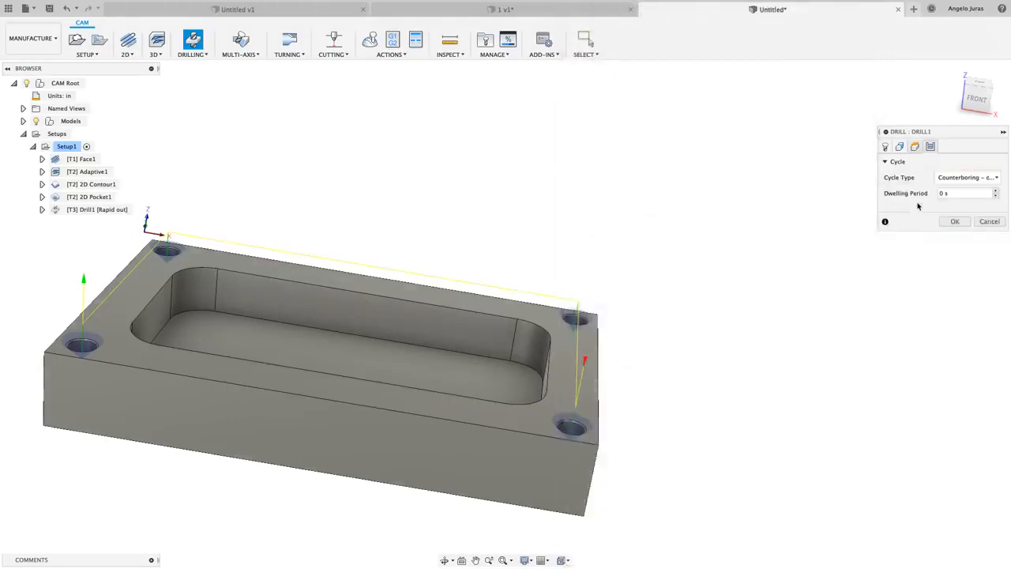
pyautogui.click(962, 193)
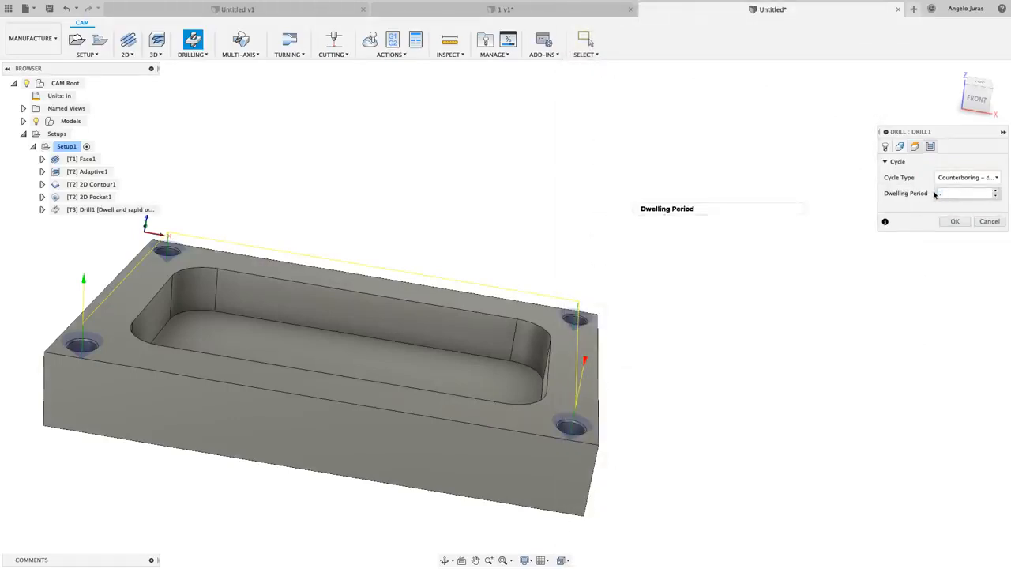
pyautogui.write('.3')
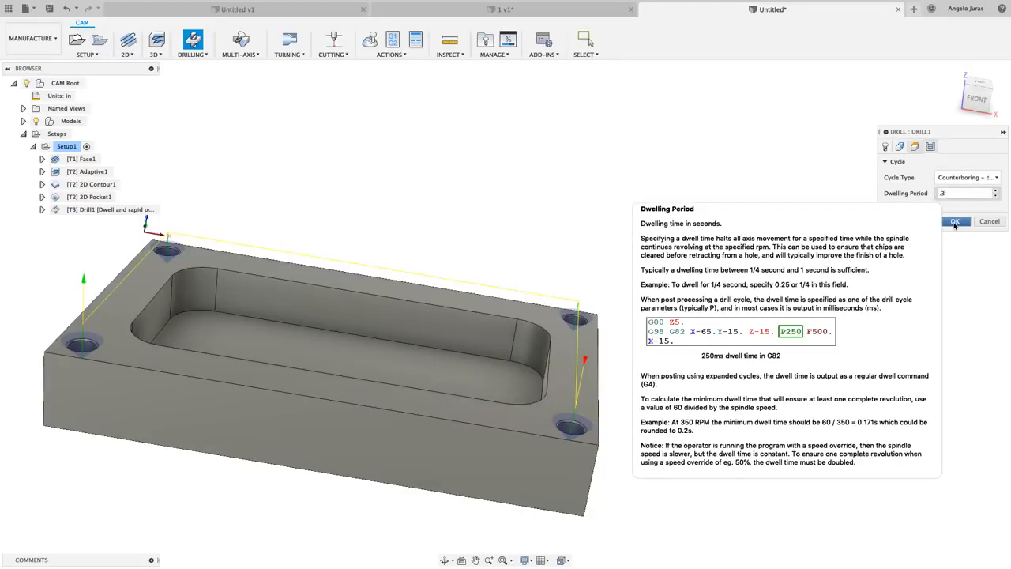
pyautogui.click(954, 223)
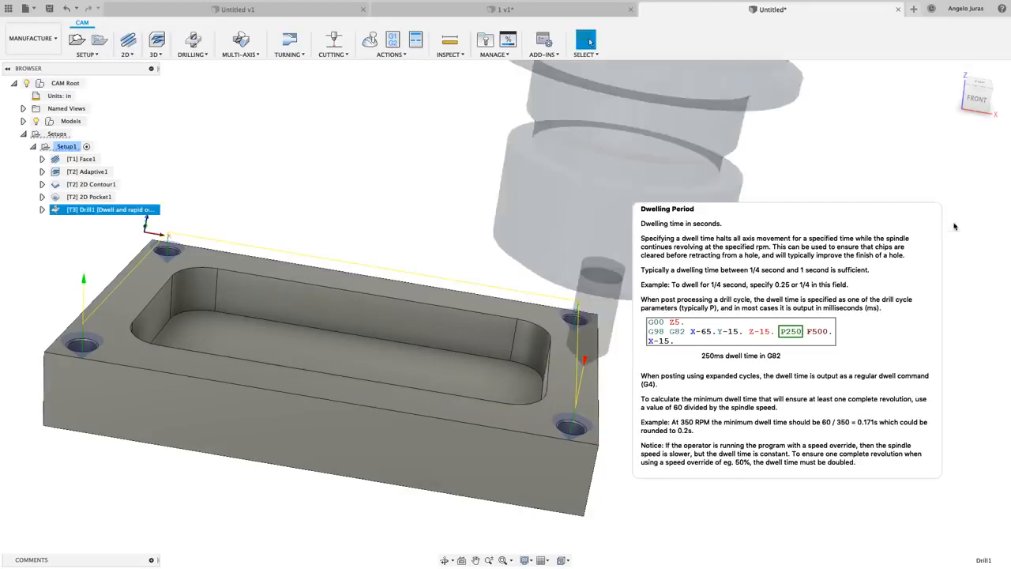
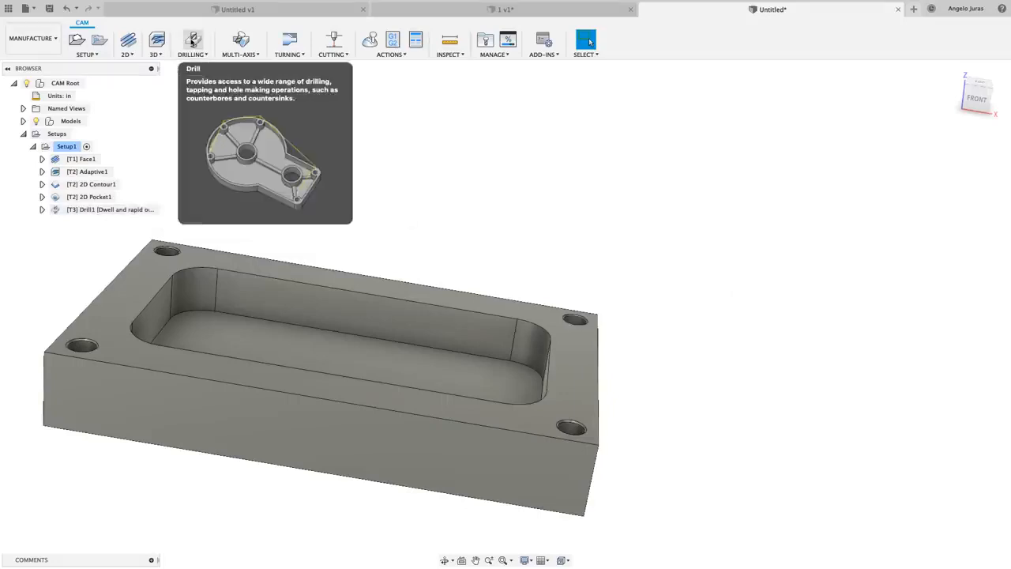
# Create a second drill operation using the 1/4" 118° drill from the Inch - Aluminum sample library, filtered by 1/4.
pyautogui.click(192, 41)
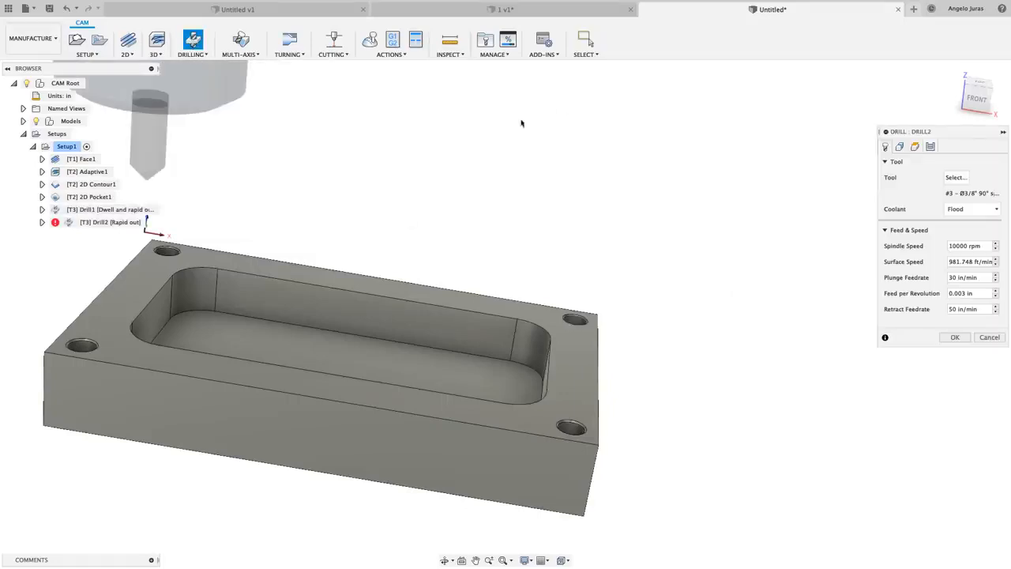
pyautogui.click(955, 178)
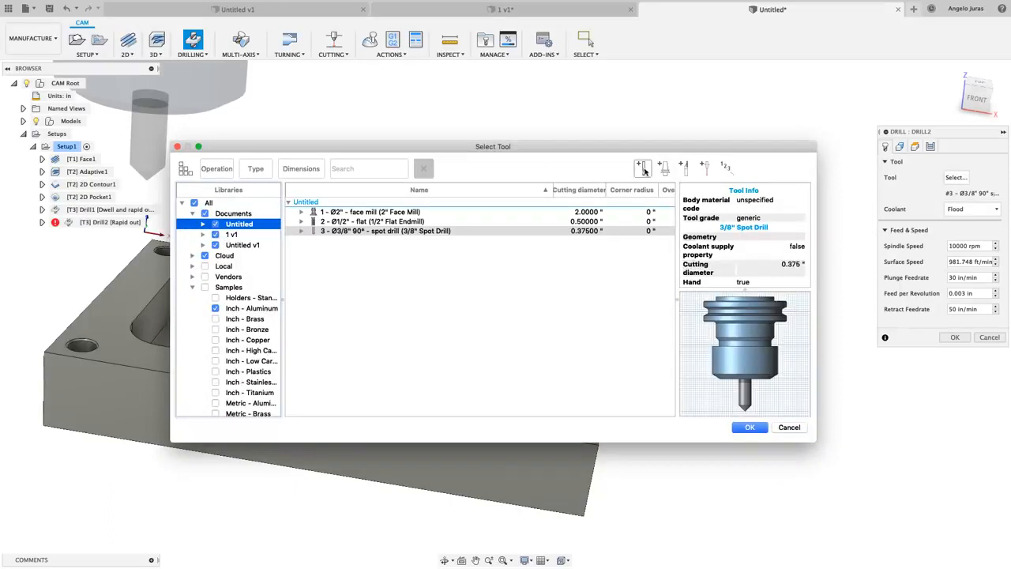
pyautogui.click(231, 309)
pyautogui.click(348, 166)
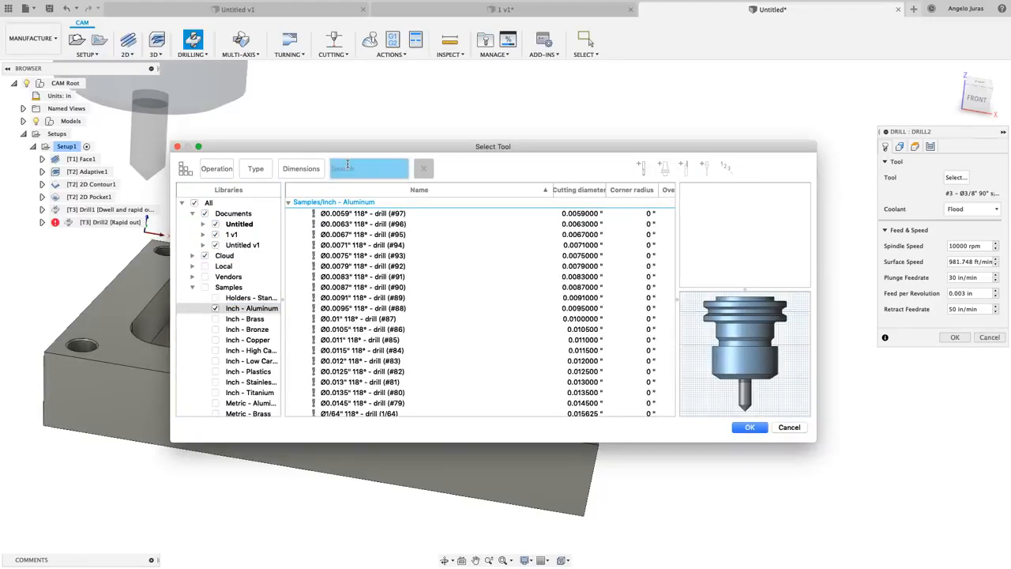
pyautogui.write('1/4')
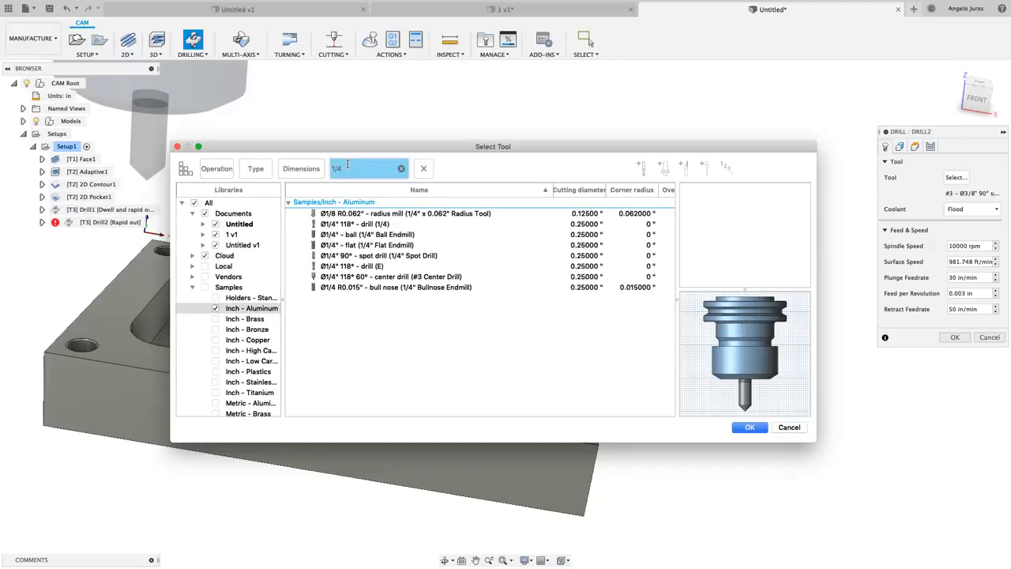
pyautogui.click(347, 164)
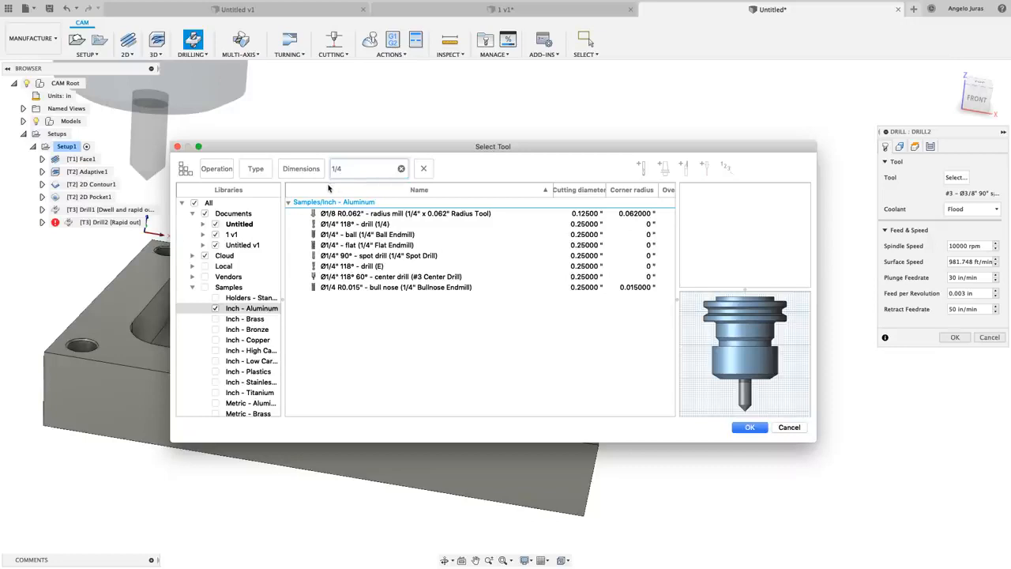
pyautogui.click(341, 225)
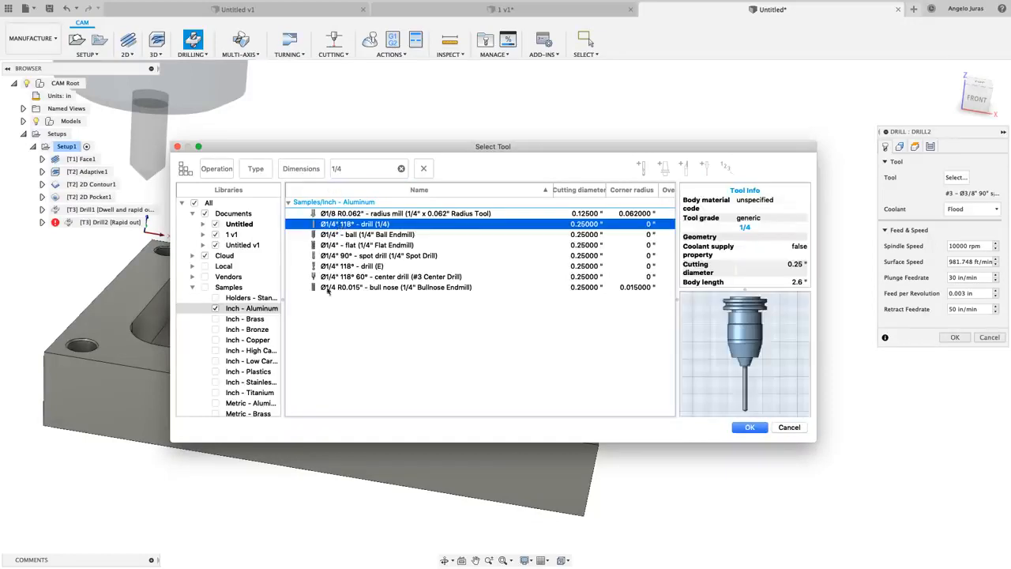
pyautogui.click(742, 430)
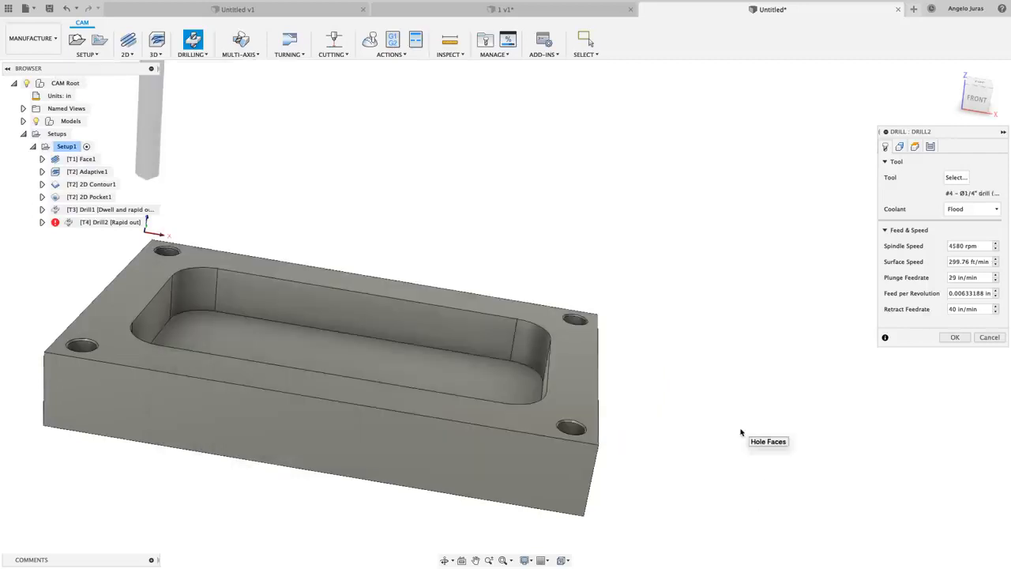
# Choose the cylindrical face of one corner hole as the drill geometry and include all holes of the same diameter.
pyautogui.click(900, 147)
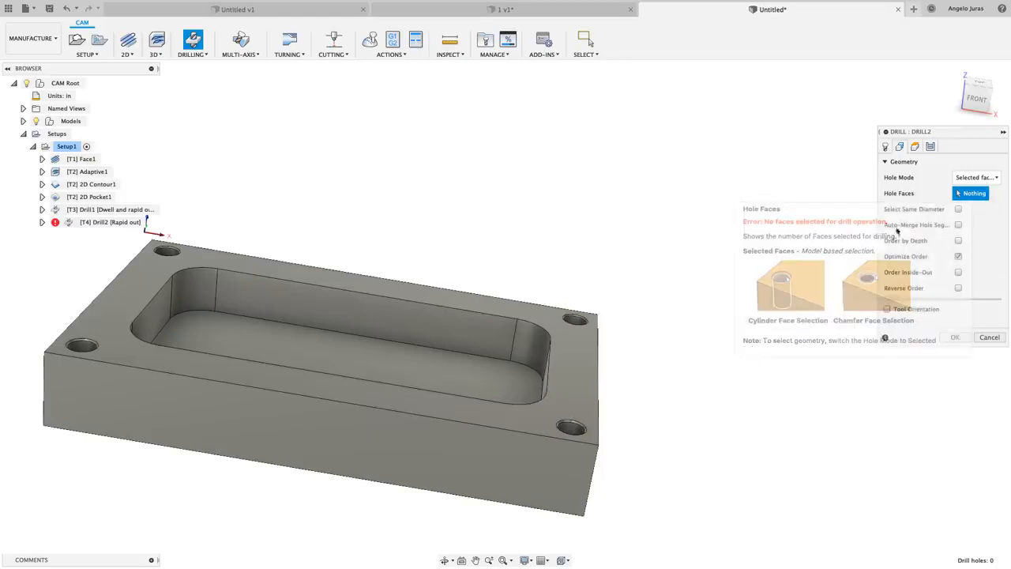
pyautogui.click(576, 325)
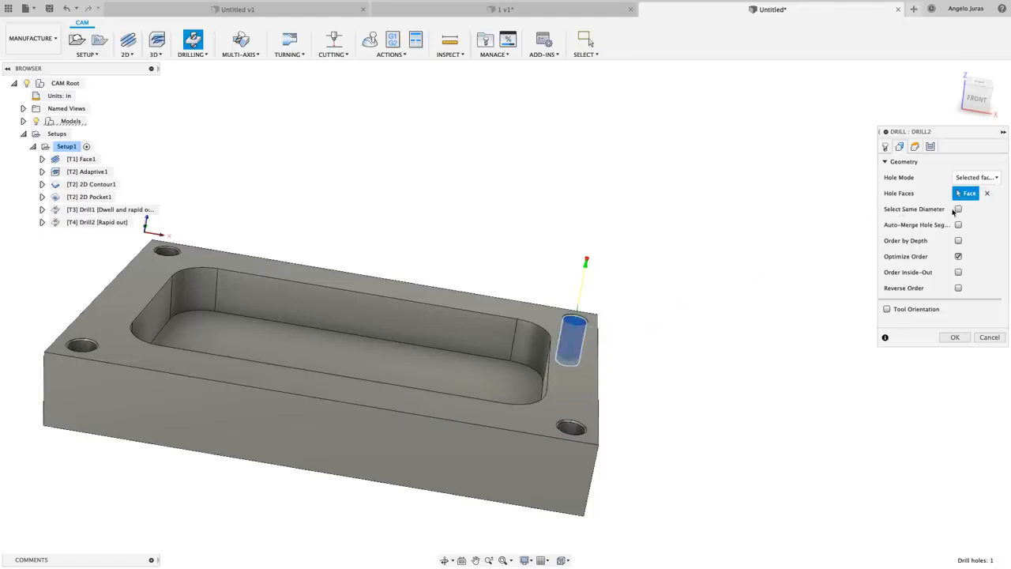
pyautogui.click(958, 209)
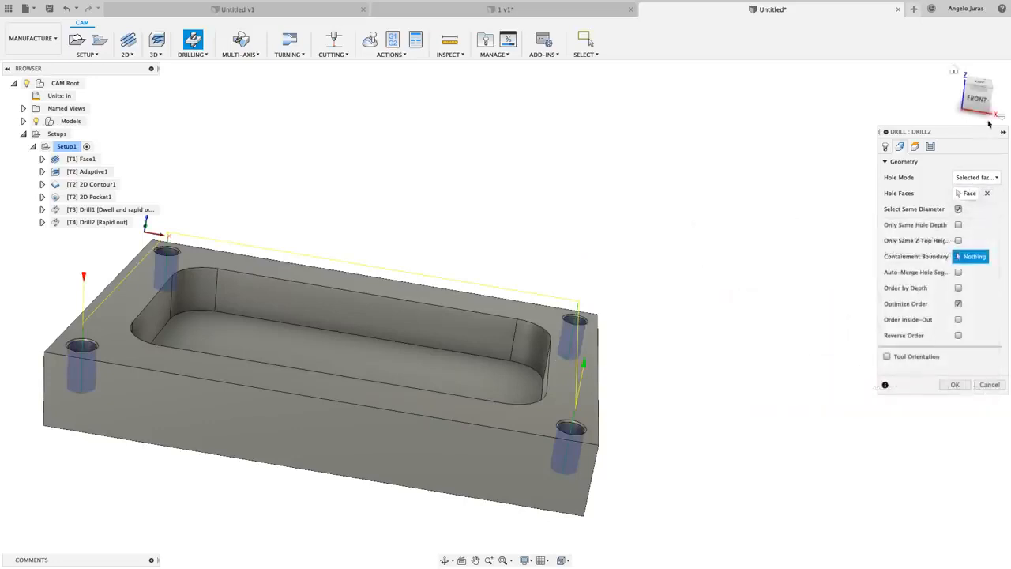
# Check the drilling heights from the front and try auto-merging the hole segments.
pyautogui.click(916, 147)
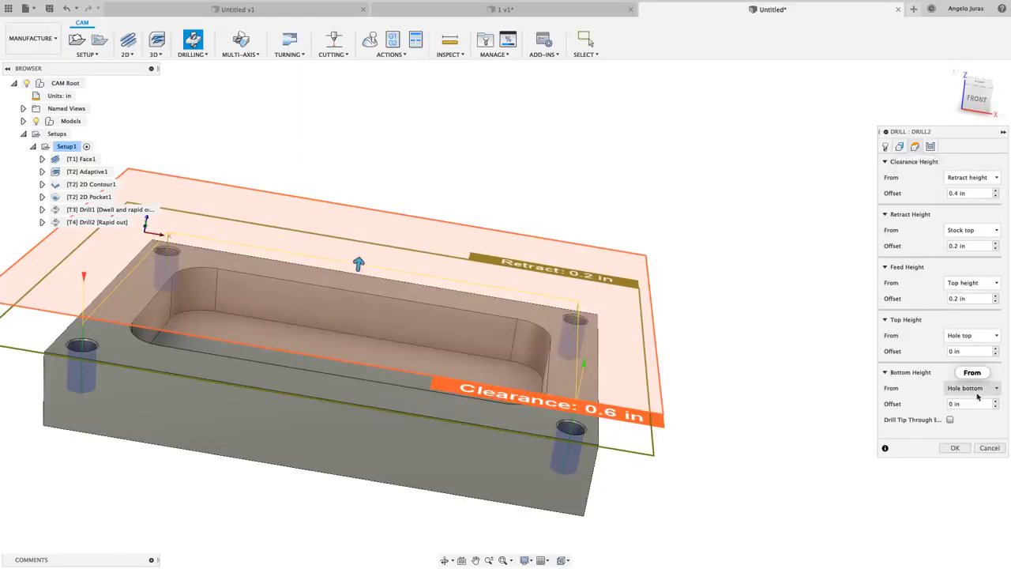
pyautogui.moveTo(976, 397)
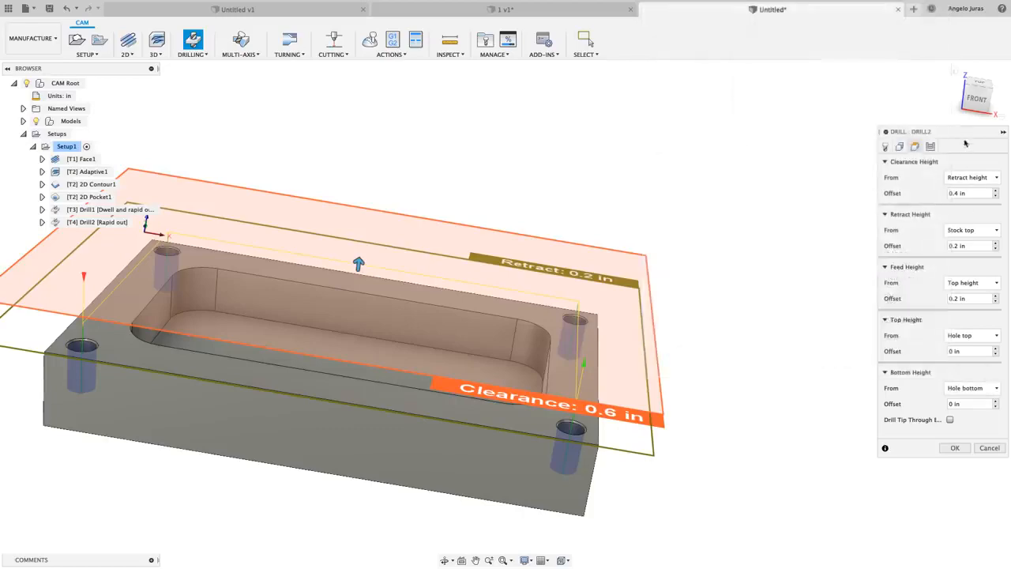
pyautogui.click(972, 103)
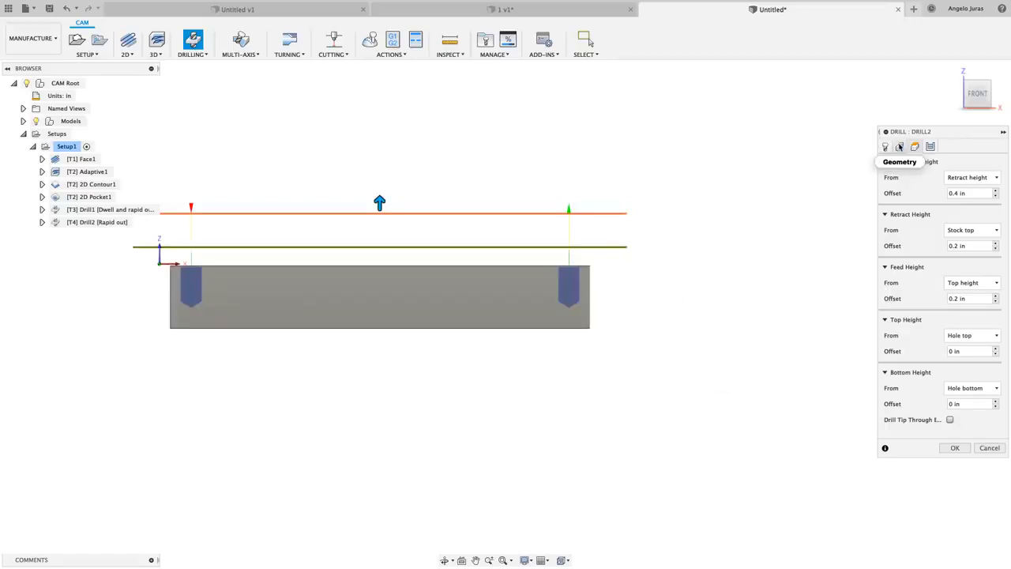
pyautogui.click(899, 147)
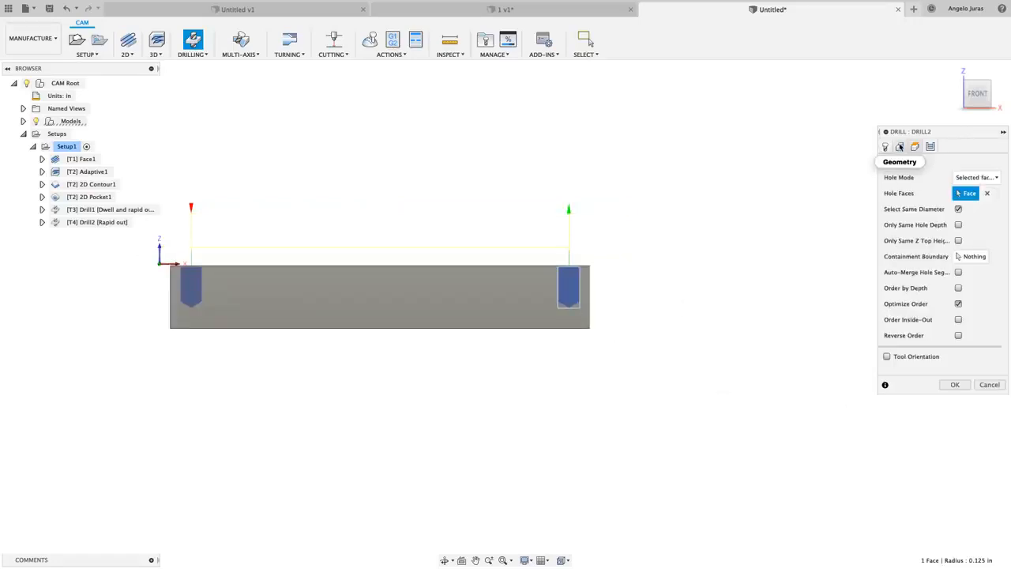
pyautogui.click(958, 273)
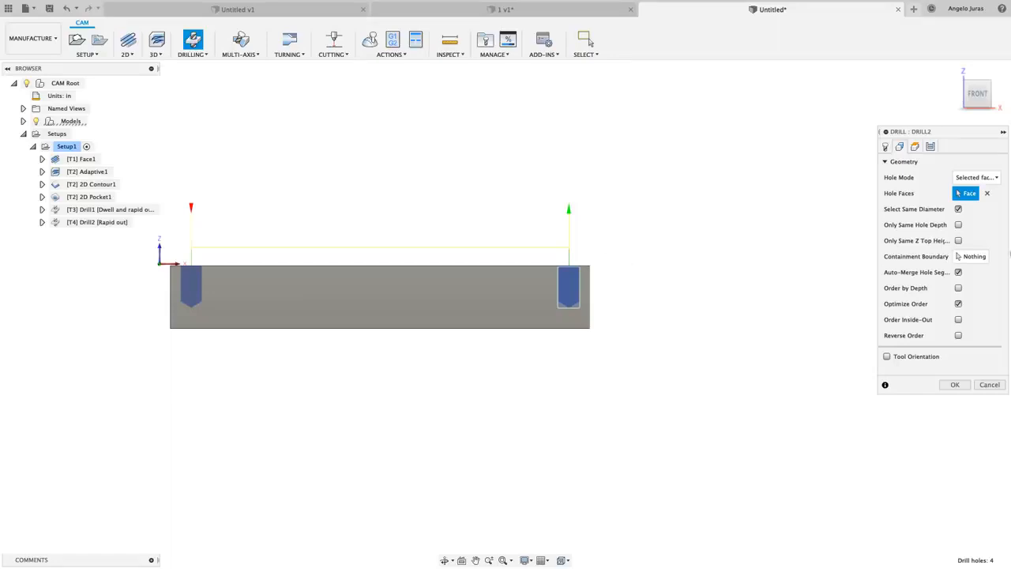
pyautogui.click(958, 272)
# Enable Drill Tip Through Bottom in the bottom height settings of the 1/4" drill operation.
pyautogui.click(914, 147)
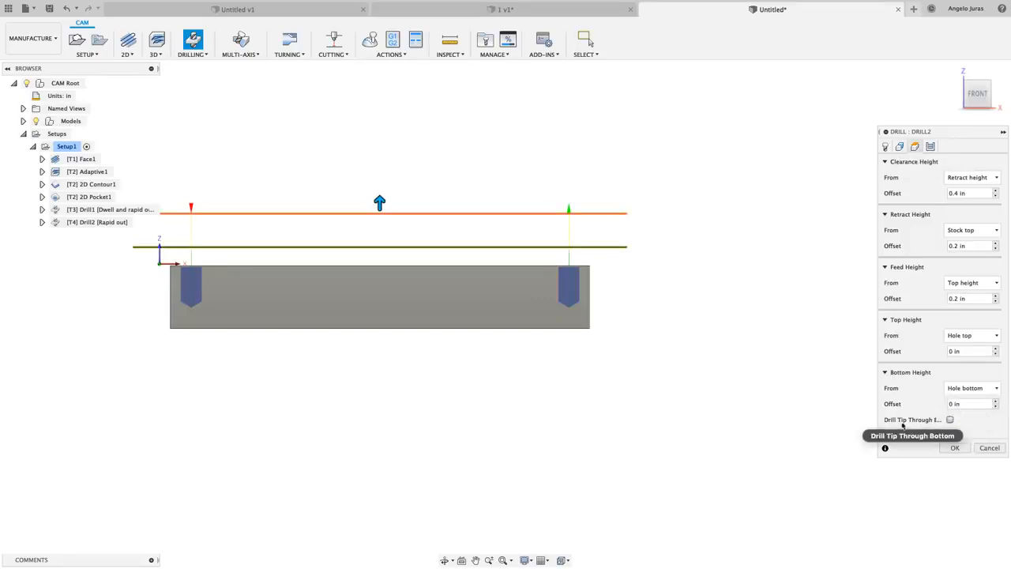
pyautogui.click(950, 420)
pyautogui.moveTo(952, 422)
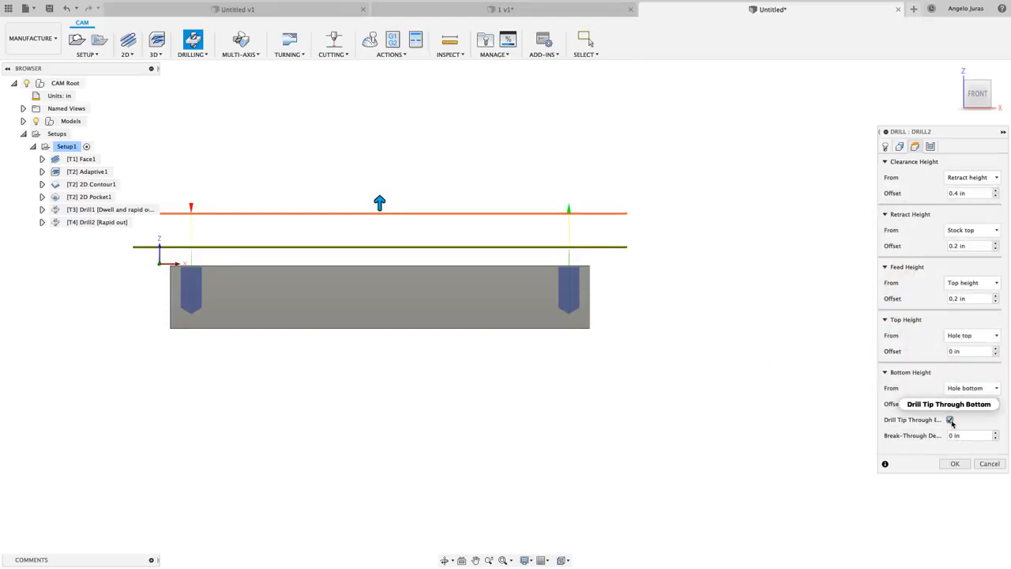
# Try break-through depths of 0.5 in and 0.1 in for the corner holes, and reset the depth to 0.
pyautogui.click(969, 436)
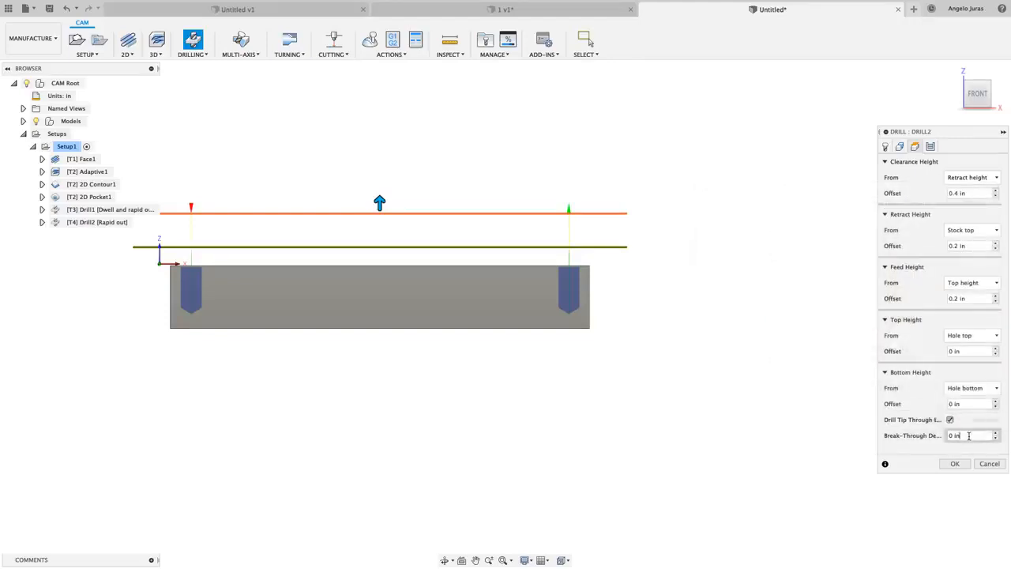
pyautogui.moveTo(968, 435); pyautogui.dragTo(940, 437)
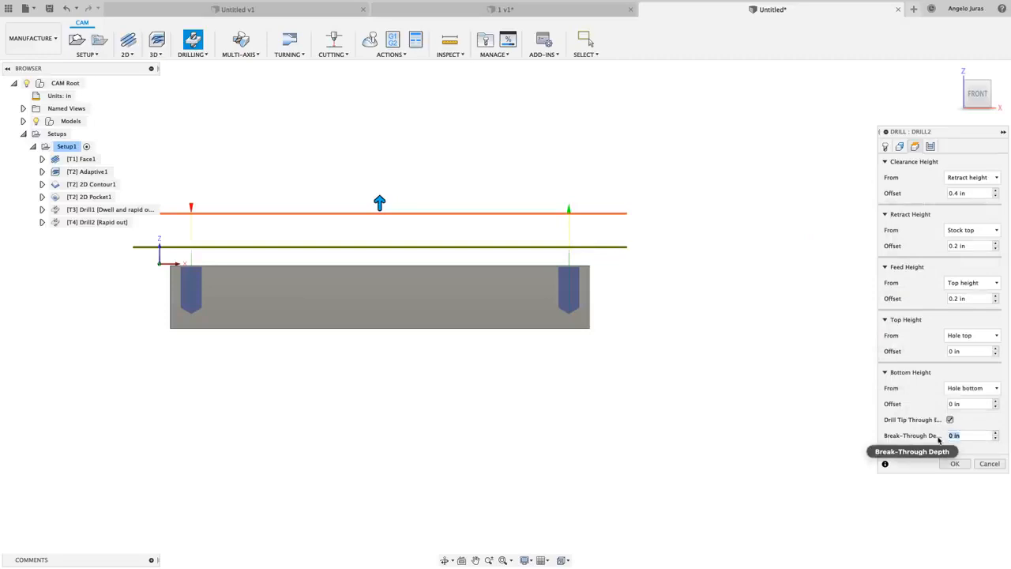
pyautogui.write('.5')
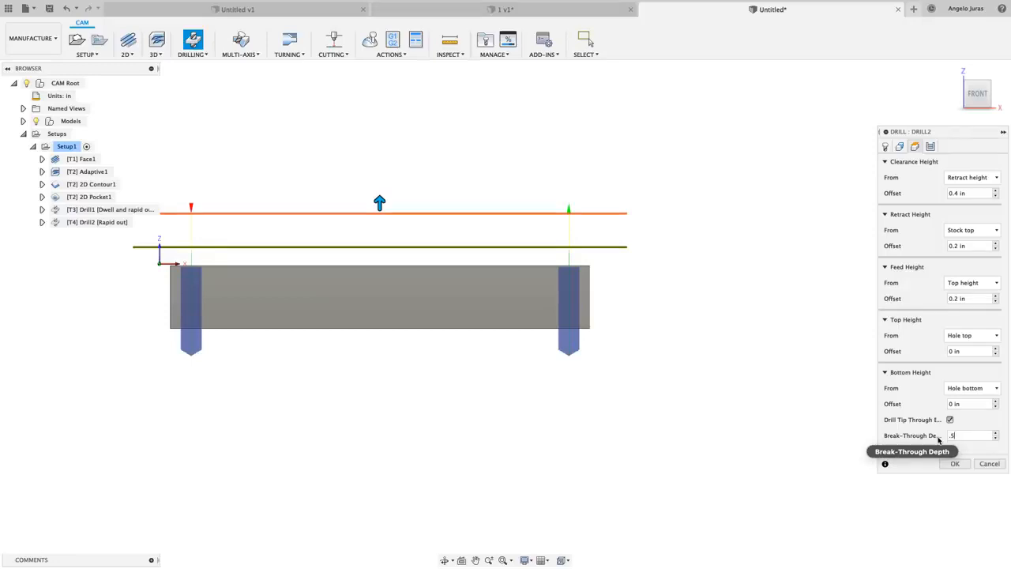
pyautogui.press('BackSpace')
pyautogui.write('1.1')
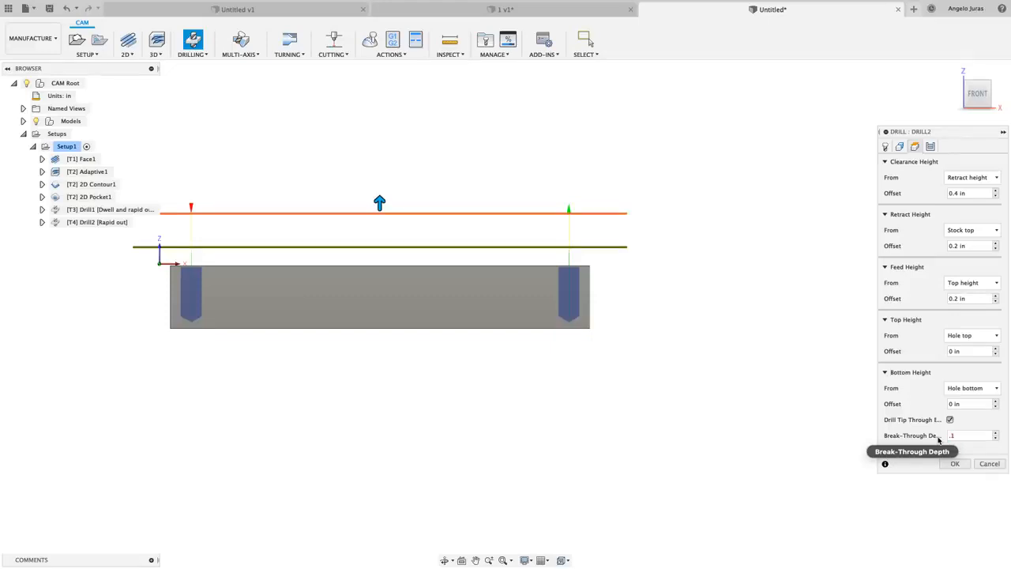
pyautogui.press('BackSpace')
pyautogui.press('BackSpace')
pyautogui.write('0')
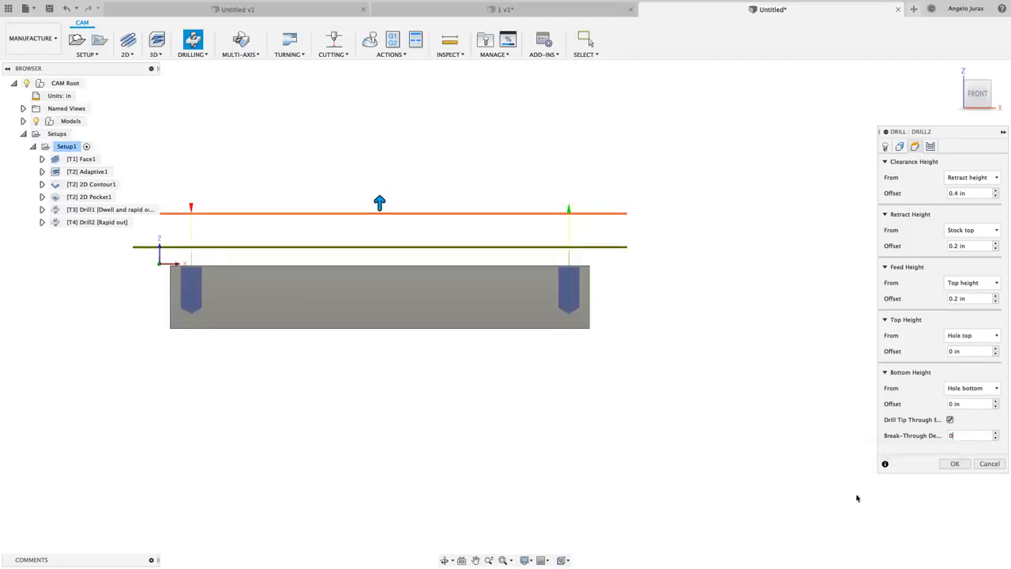
pyautogui.moveTo(762, 556)
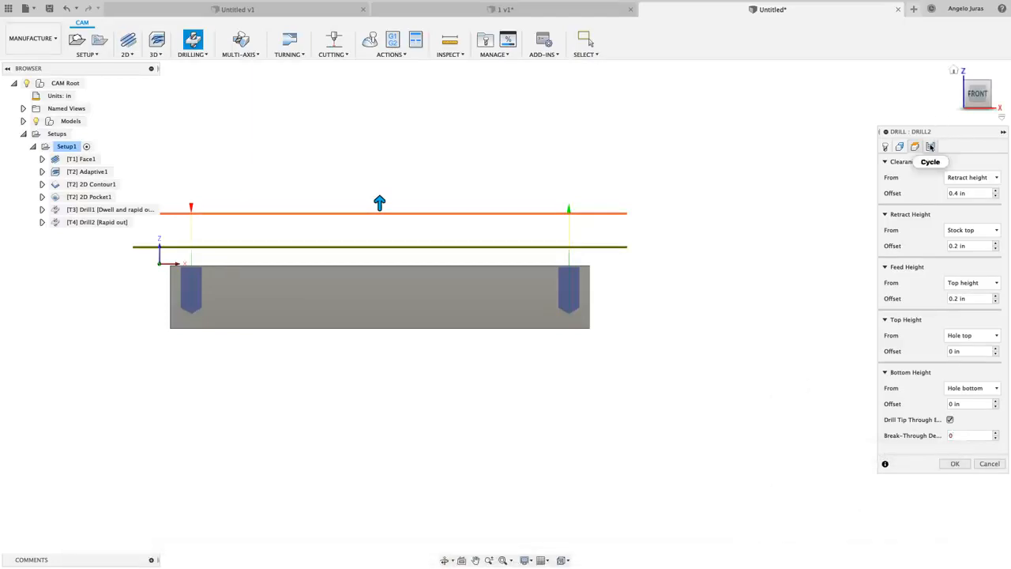
# Set the cycle type of the 1/4" drill operation to deep drilling with full retract.
pyautogui.click(930, 147)
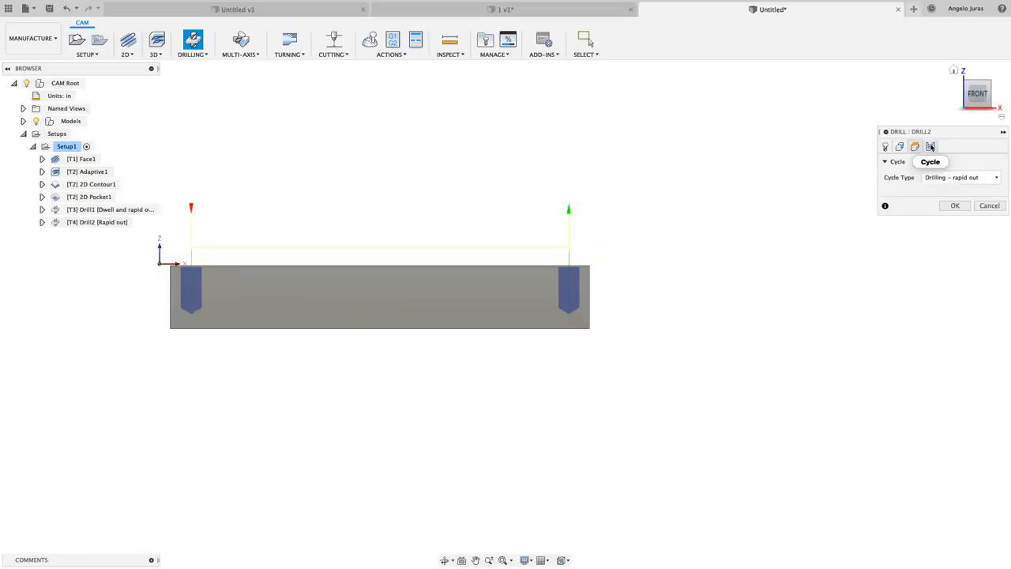
pyautogui.click(996, 178)
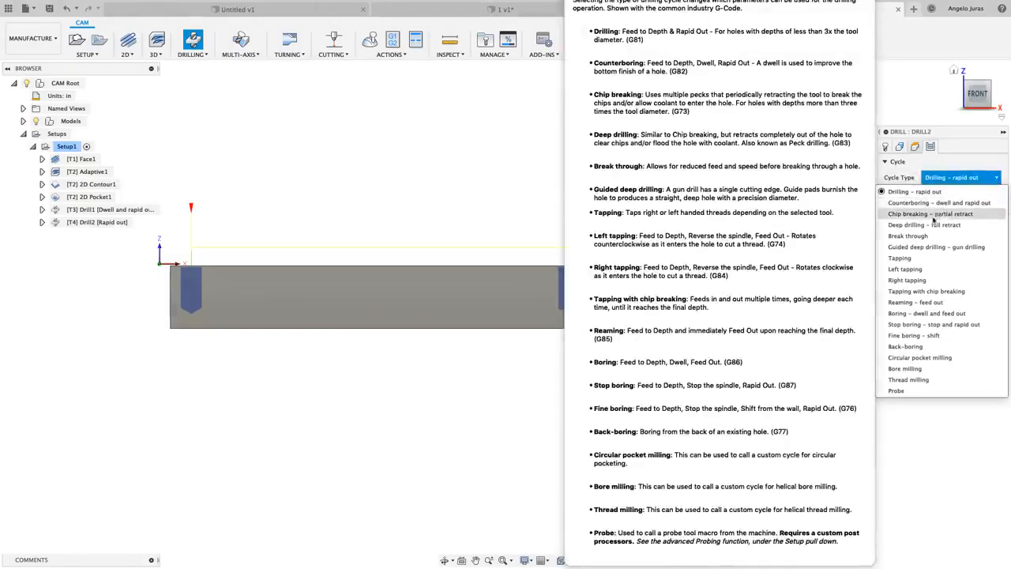
pyautogui.click(916, 226)
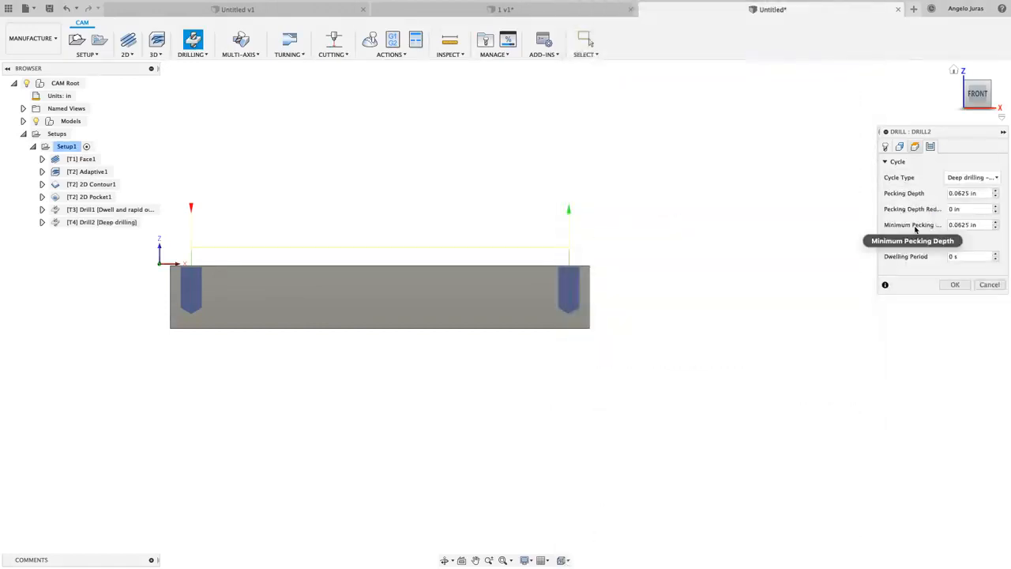
# Set the pecking depth expression to tool_diameter * 0.5, giving 0.125 in, and make it the default.
pyautogui.click(984, 193)
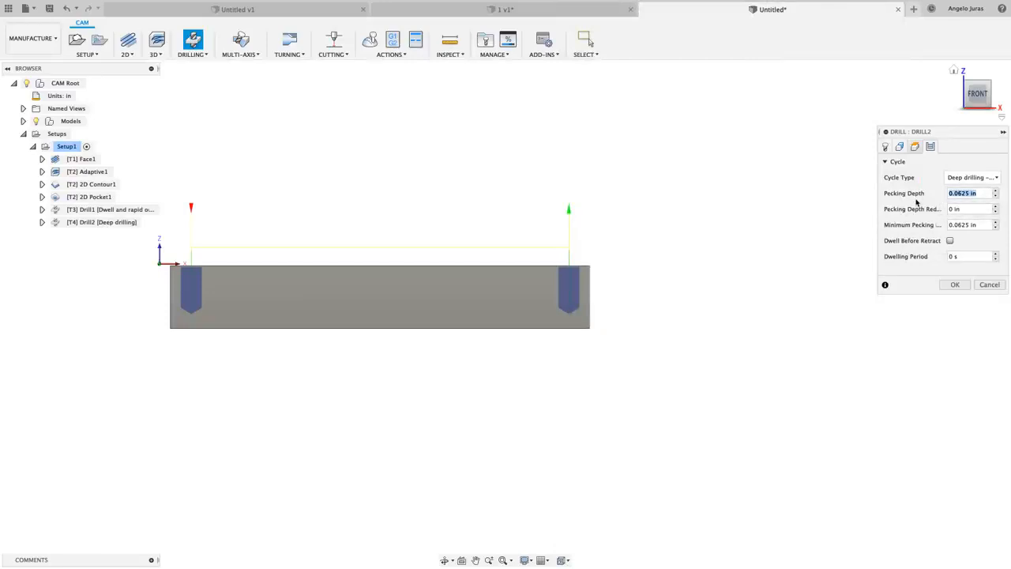
pyautogui.rightClick(986, 193)
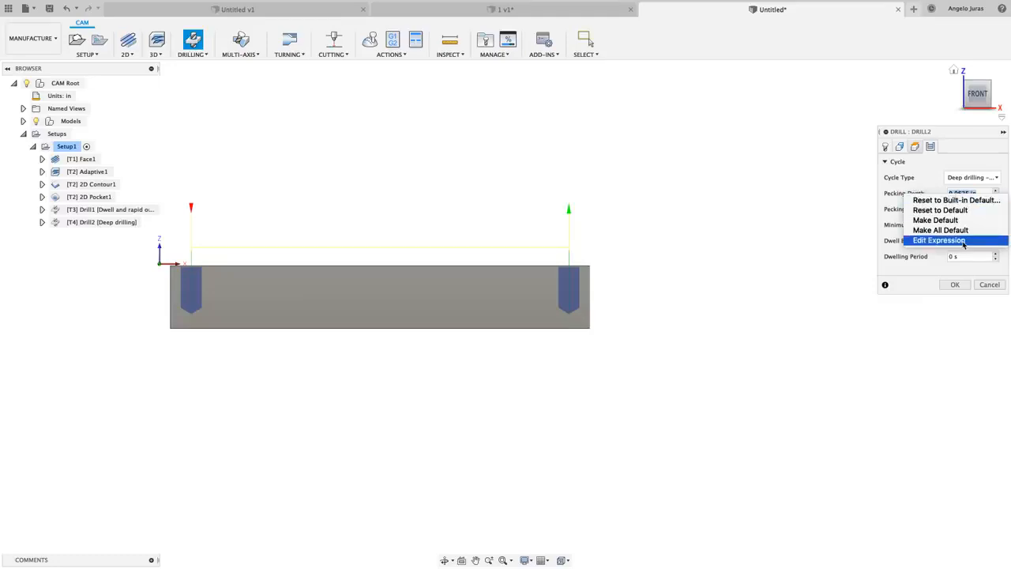
pyautogui.click(939, 240)
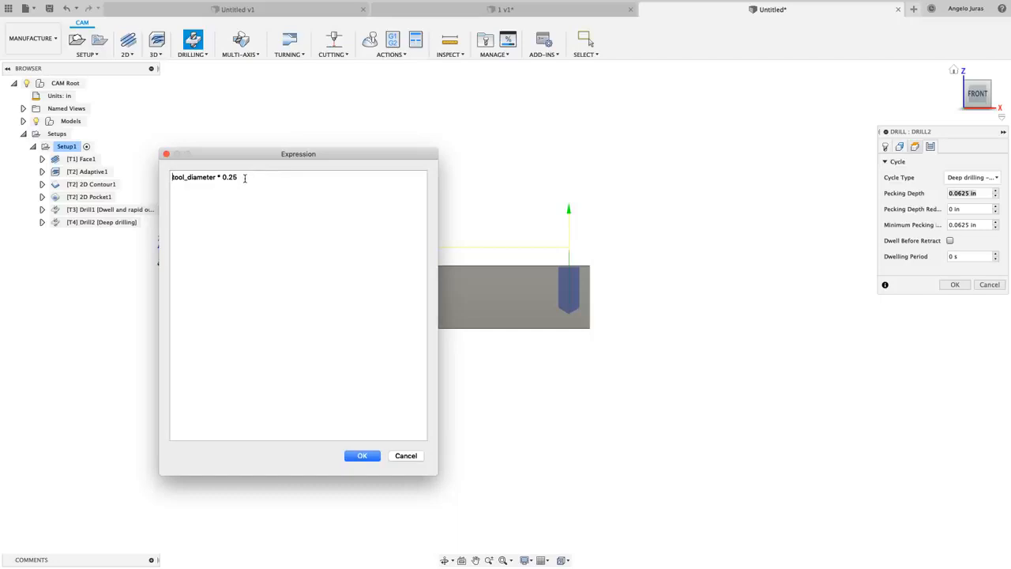
pyautogui.moveTo(246, 177); pyautogui.dragTo(219, 177)
pyautogui.click(245, 177)
pyautogui.press('BackSpace')
pyautogui.write('5')
pyautogui.click(362, 455)
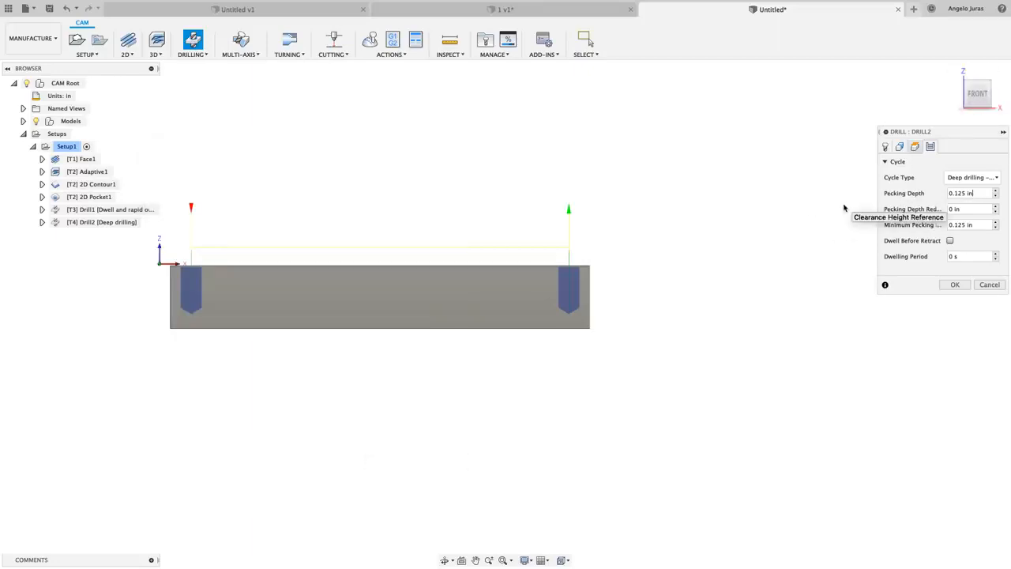
pyautogui.rightClick(980, 193)
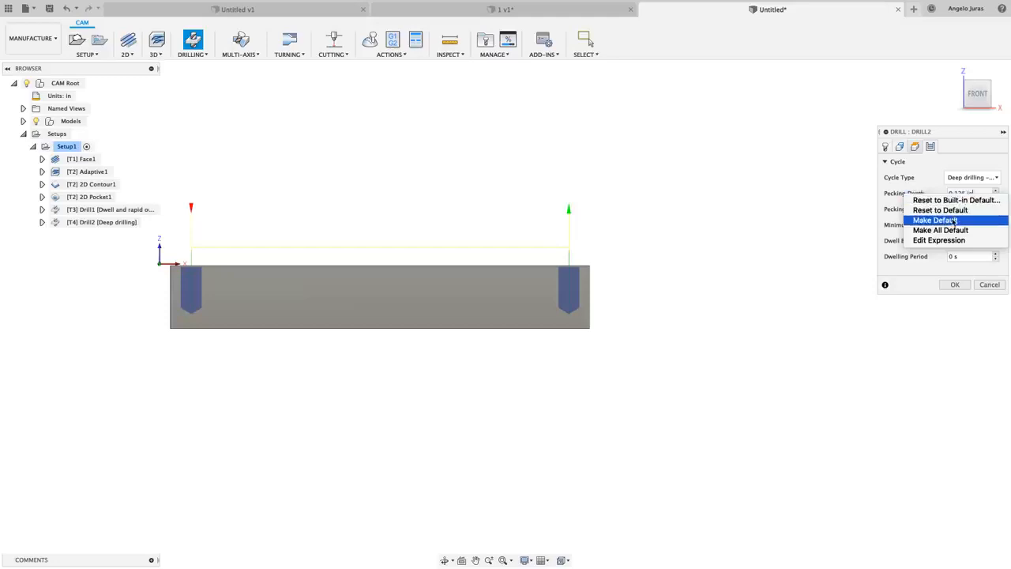
pyautogui.click(954, 221)
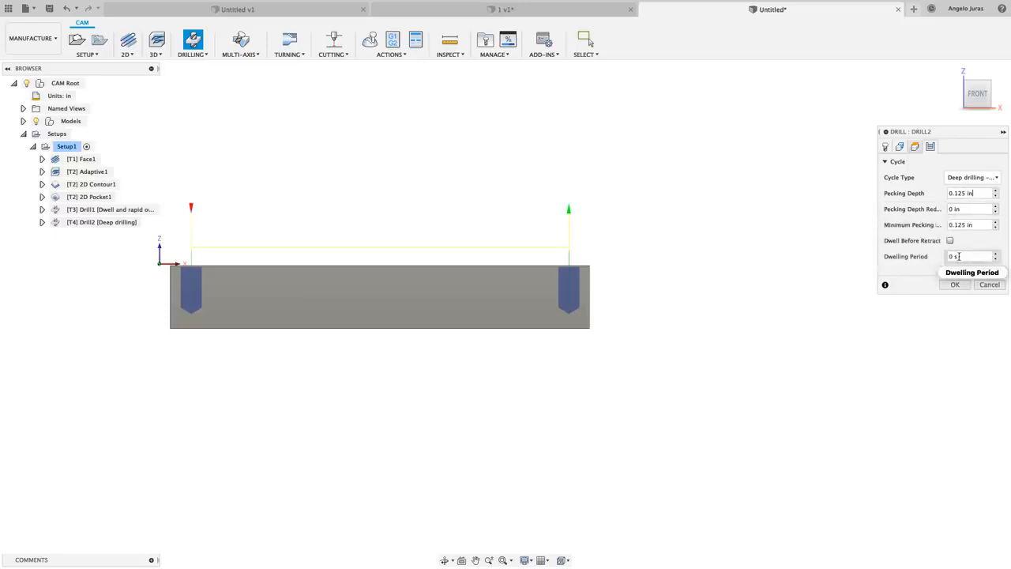
# Generate the deep drilling toolpath with no dwelling period and display the spot drilling operation's toolpath.
pyautogui.moveTo(959, 256)
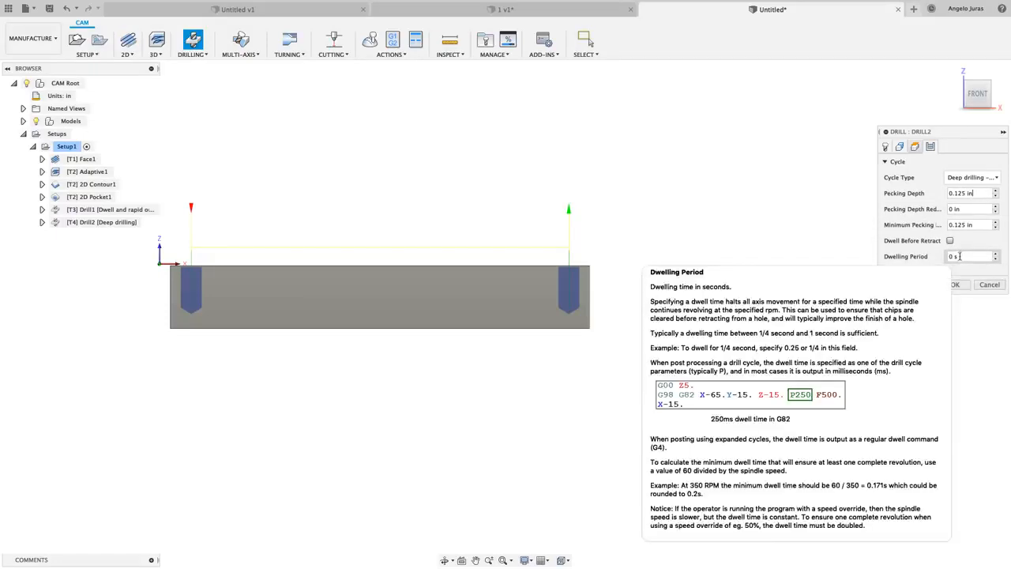
pyautogui.click(954, 284)
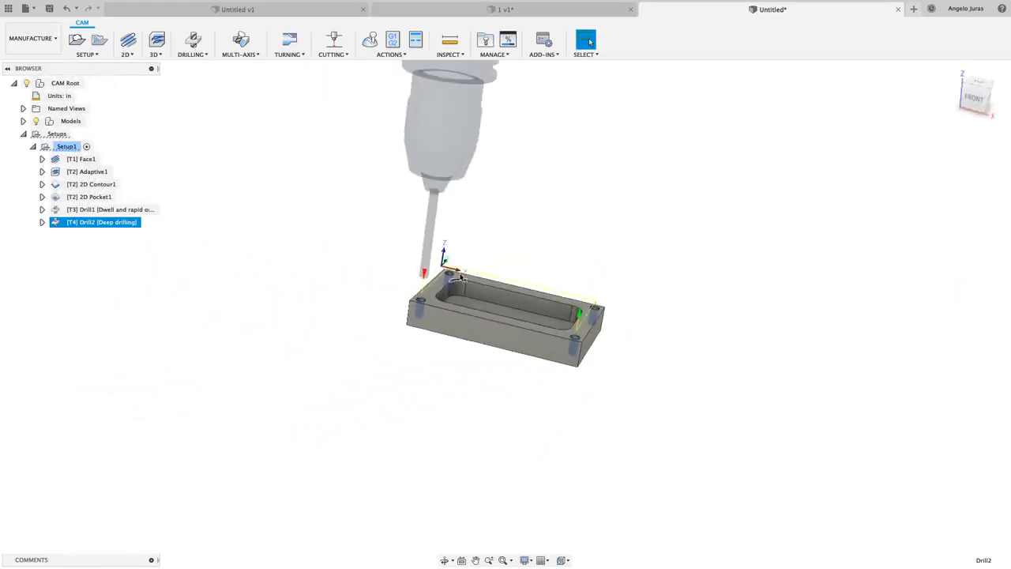
pyautogui.click(103, 210)
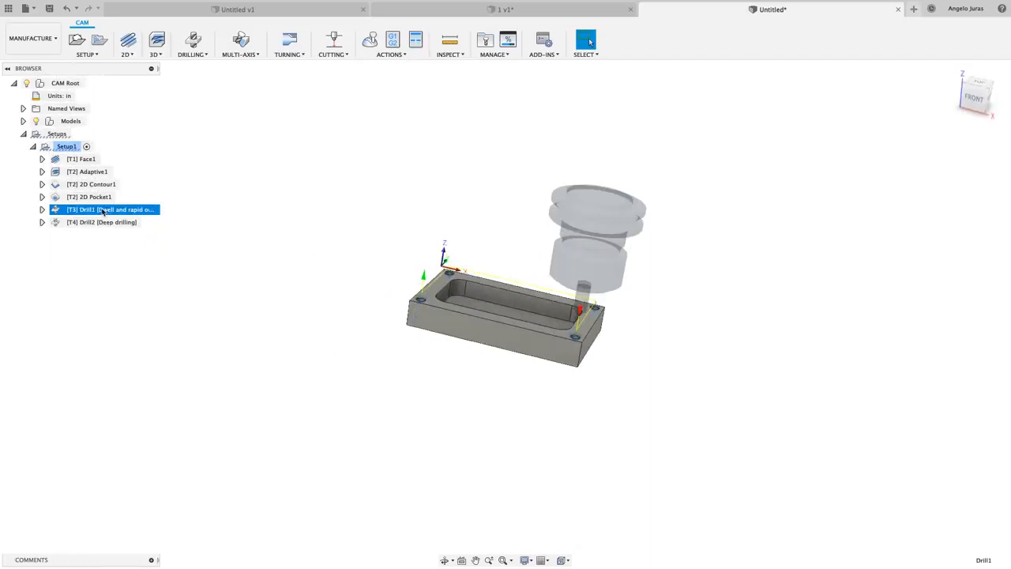
# Inspect the spot drilling toolpath at the plate's corner holes and display the deep drilling operation's toolpath.
pyautogui.scroll(5, 368, 339)
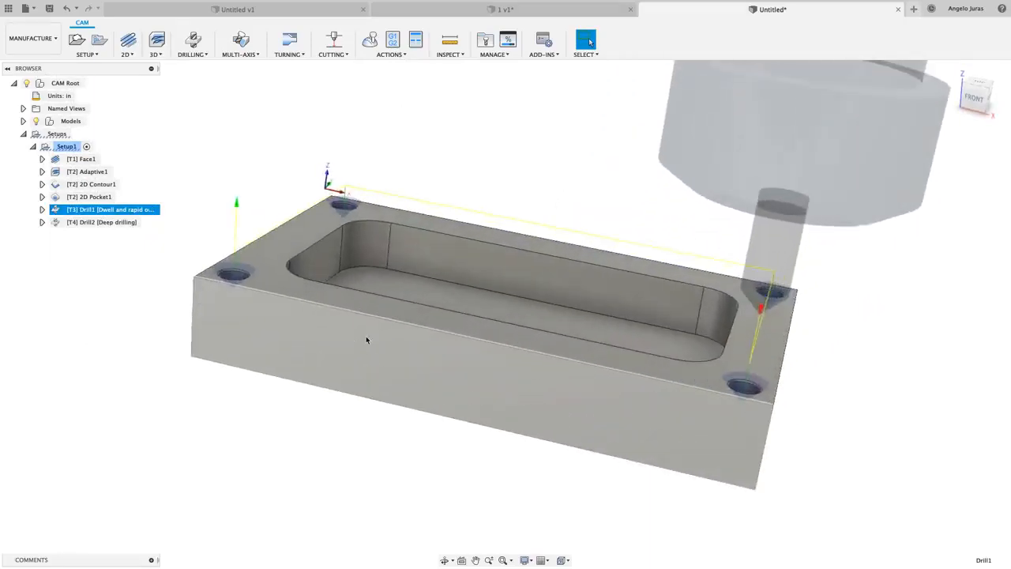
pyautogui.click(97, 224)
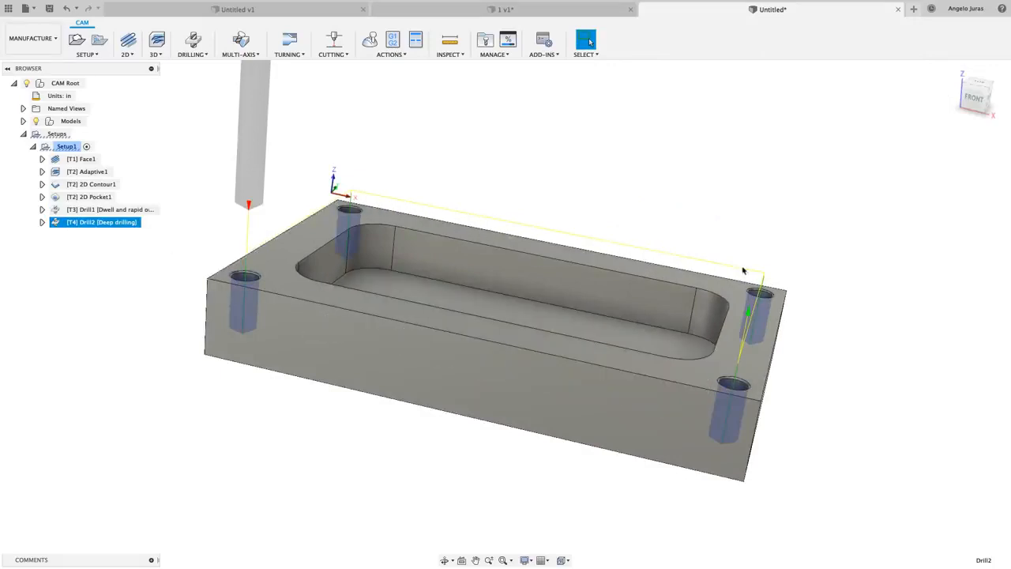
# Start a 2D chamfer operation and filter the Inch - Aluminum sample tool library to chamfer mills.
pyautogui.click(128, 55)
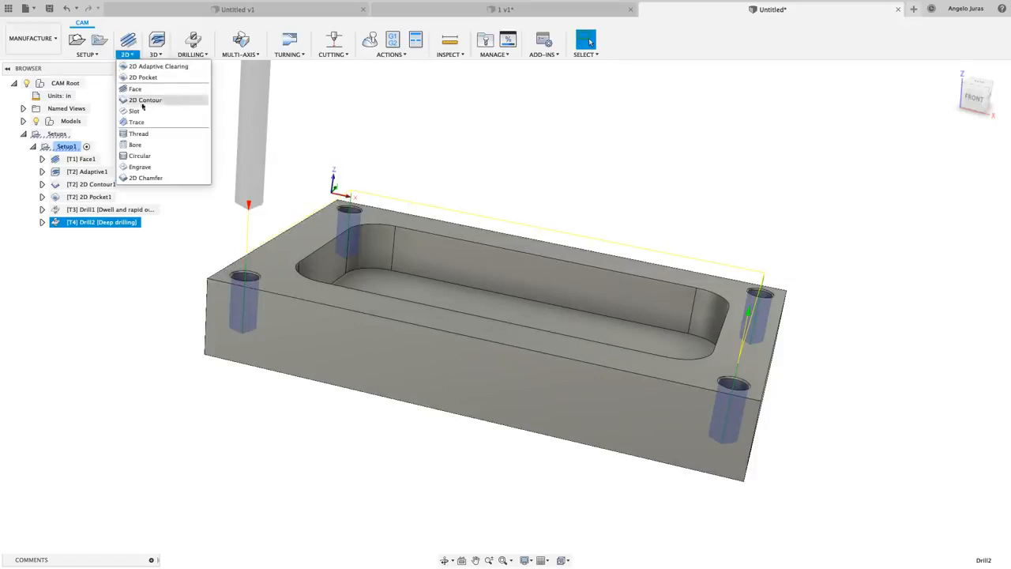
pyautogui.click(145, 178)
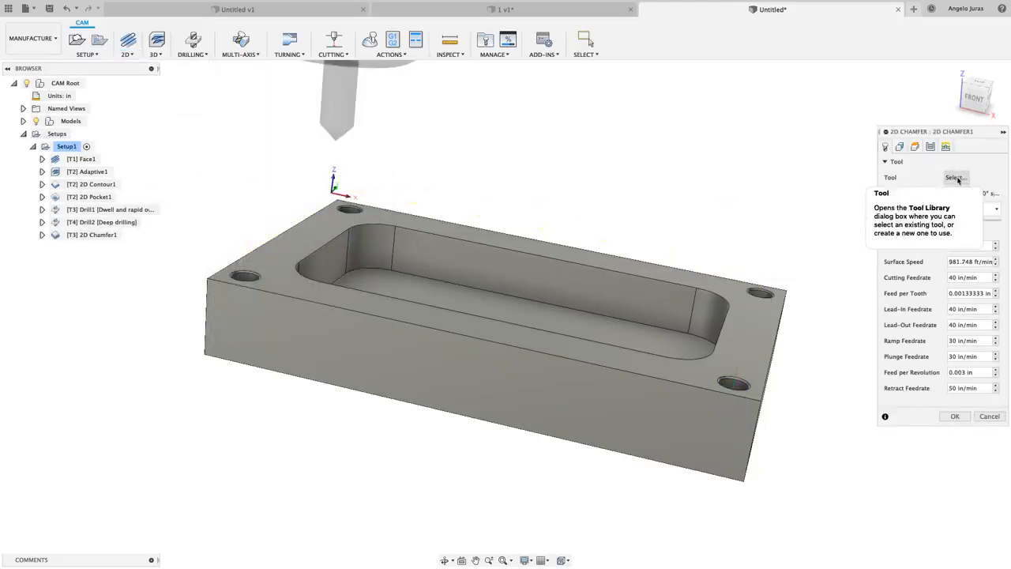
pyautogui.click(957, 178)
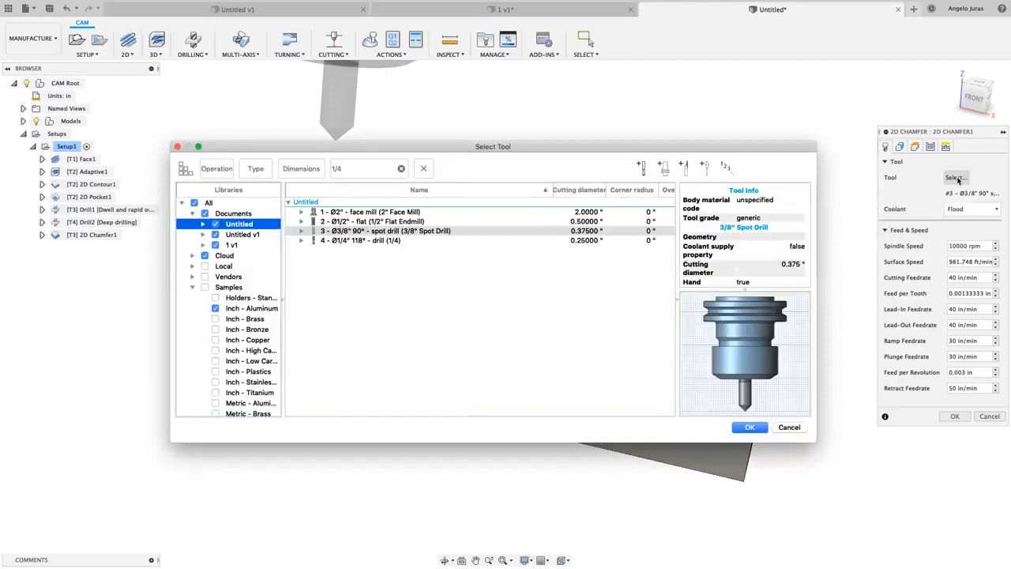
pyautogui.click(241, 308)
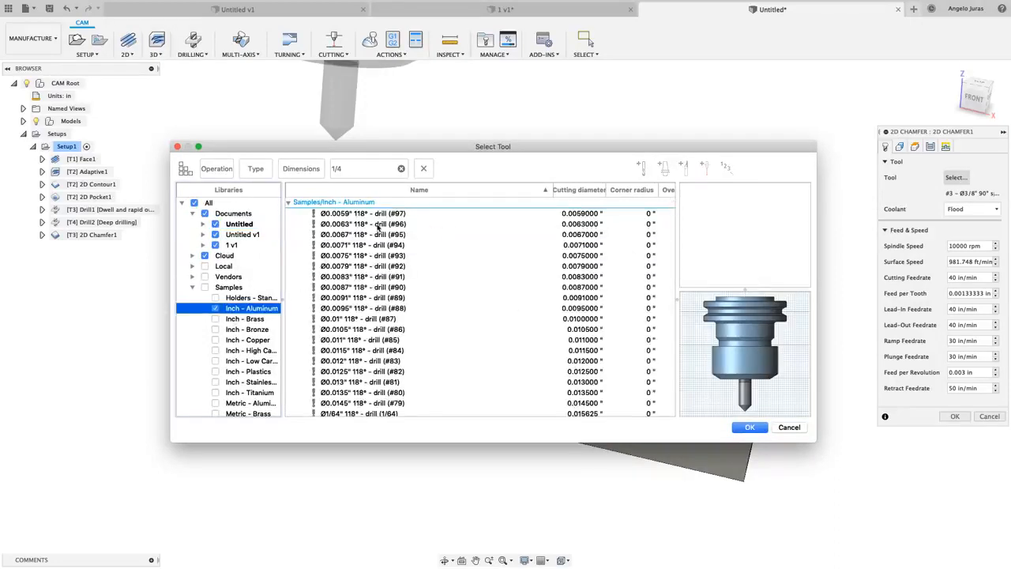
pyautogui.click(401, 169)
pyautogui.click(256, 170)
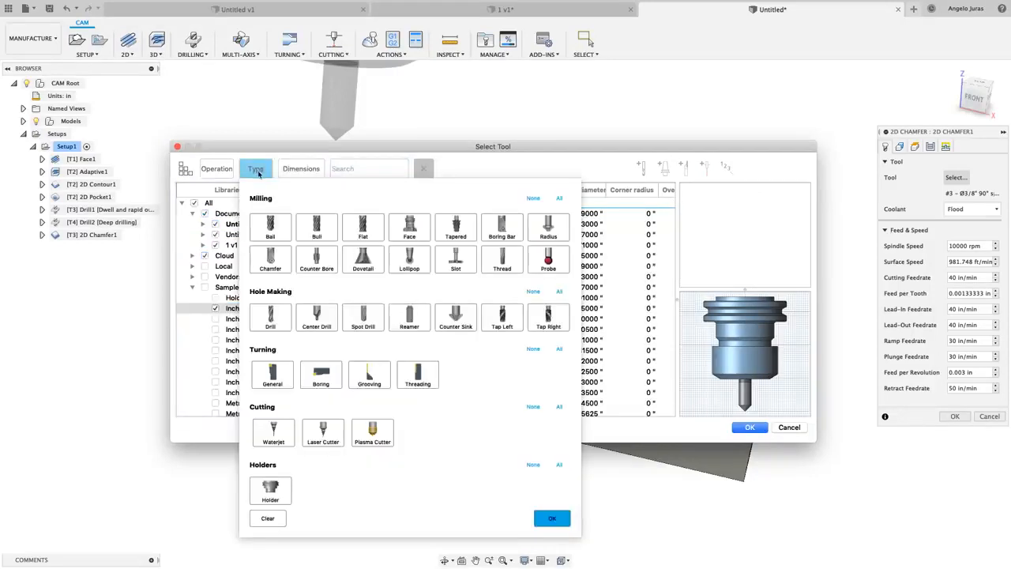
pyautogui.click(300, 311)
pyautogui.click(271, 257)
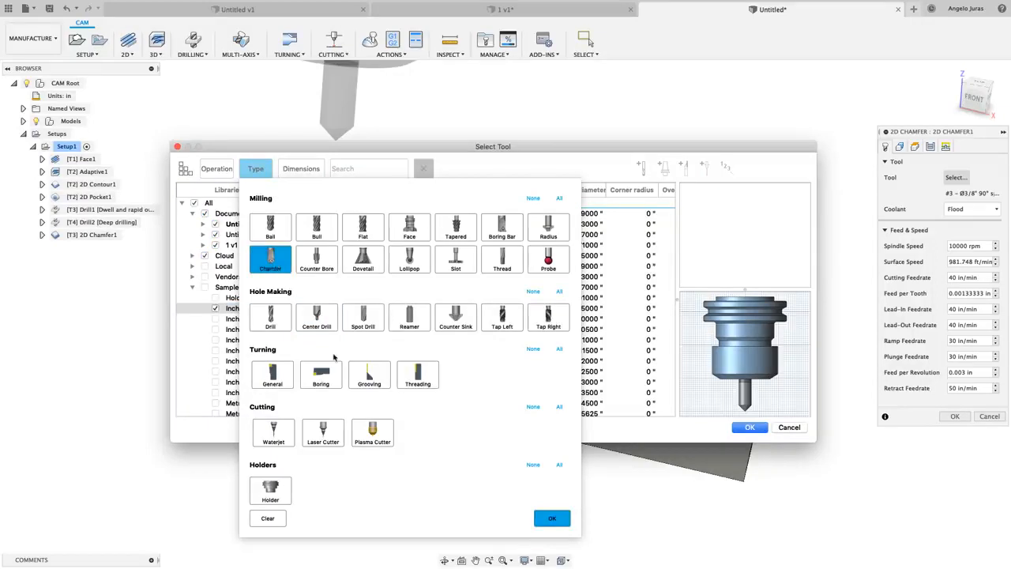
pyautogui.click(552, 518)
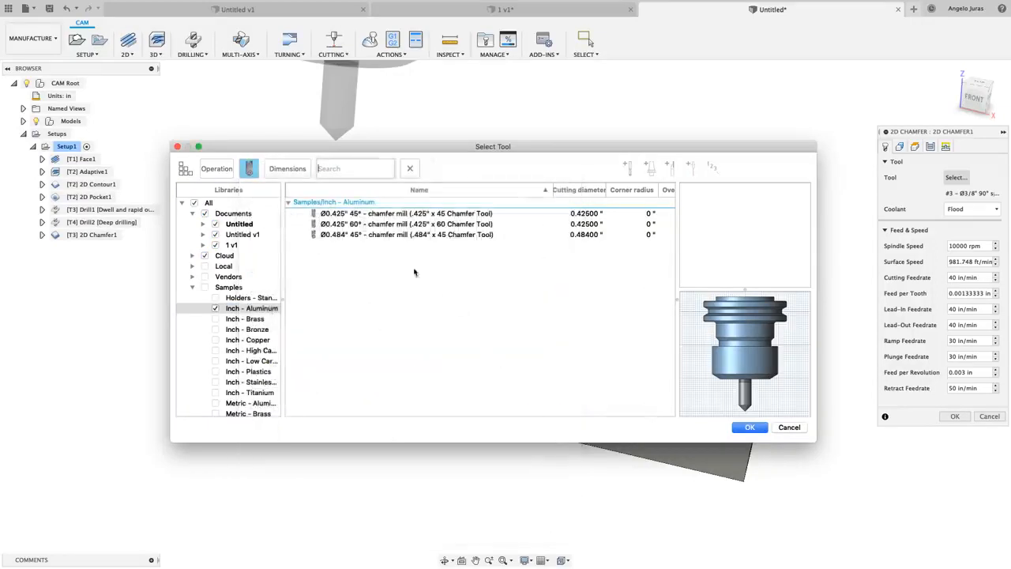
# Assign the 1/2" 45° chamfer mill from the Tutorial - Inch sample library to the chamfer operation.
pyautogui.click(335, 215)
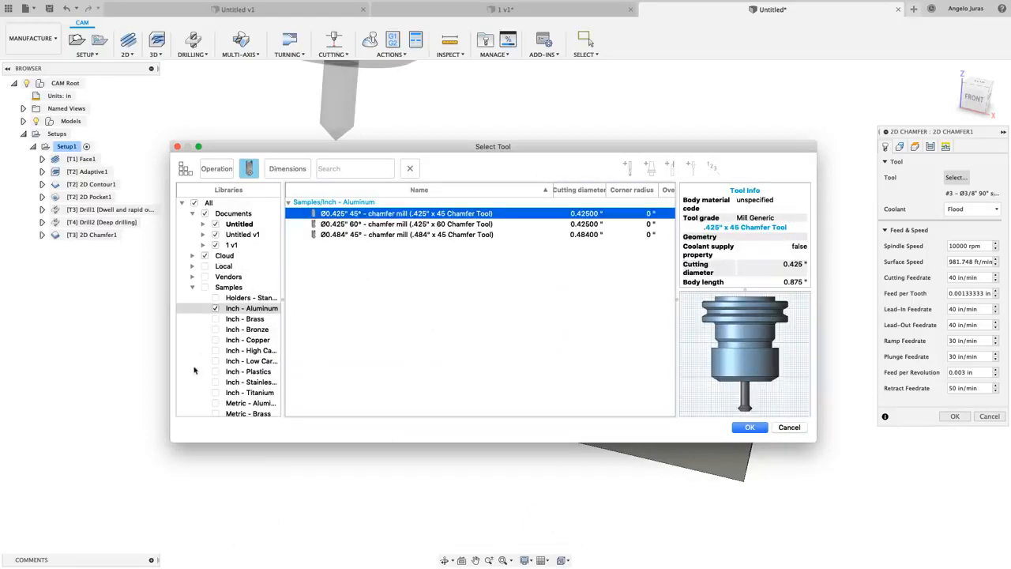
pyautogui.click(190, 329)
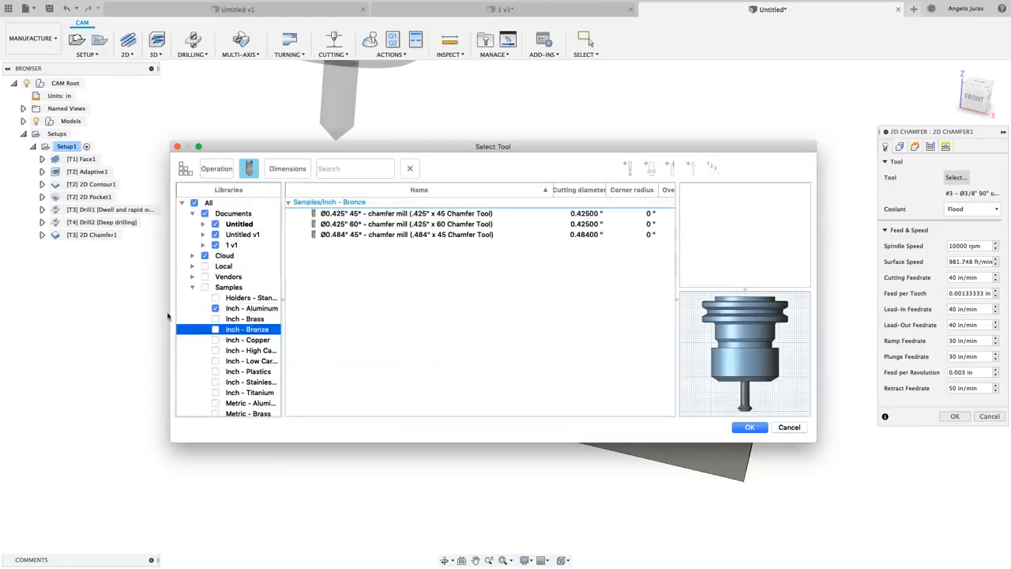
pyautogui.scroll(-3, 198, 337)
pyautogui.scroll(-5, 198, 338)
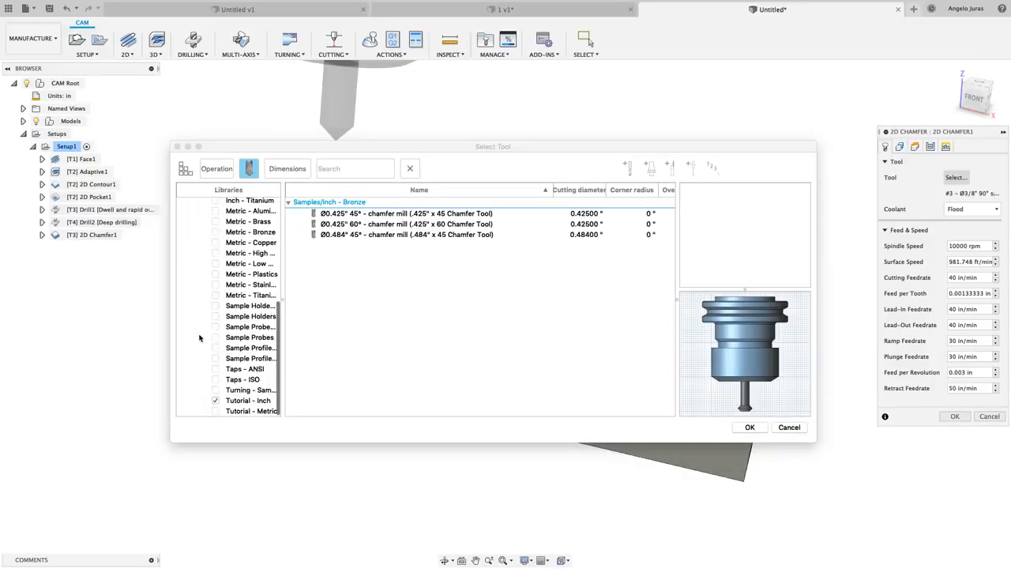
pyautogui.click(246, 400)
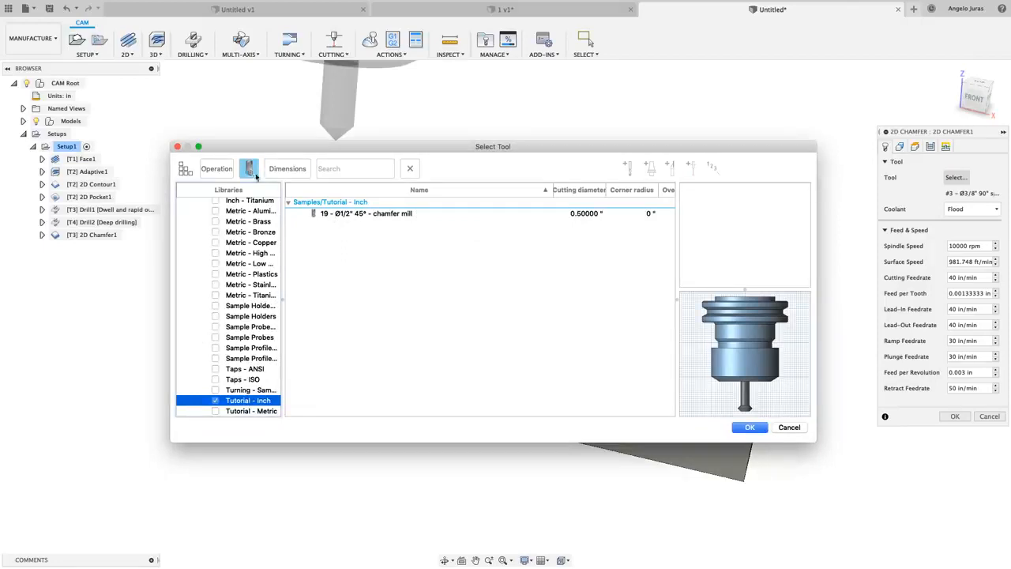
pyautogui.click(342, 215)
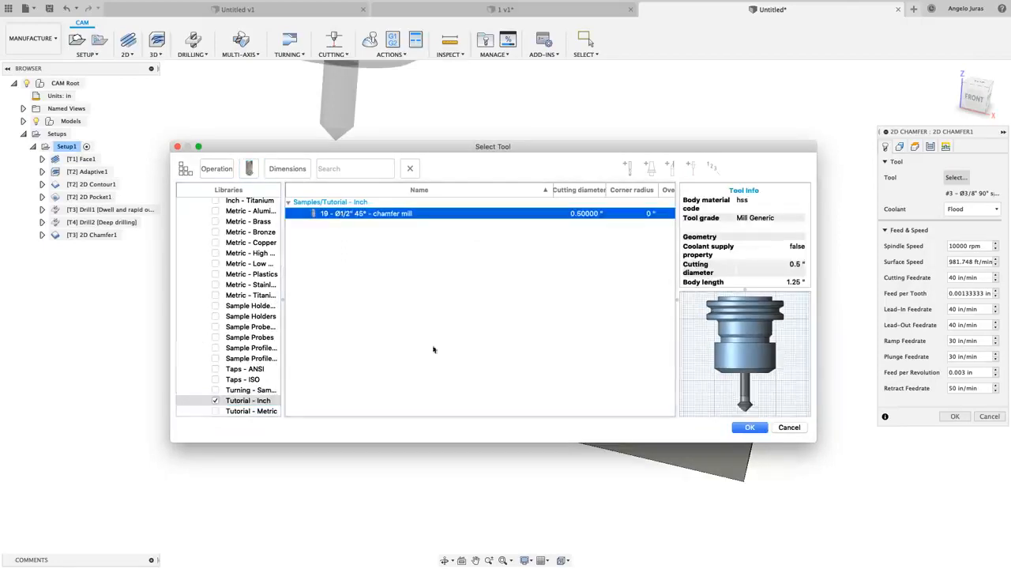
pyautogui.click(749, 428)
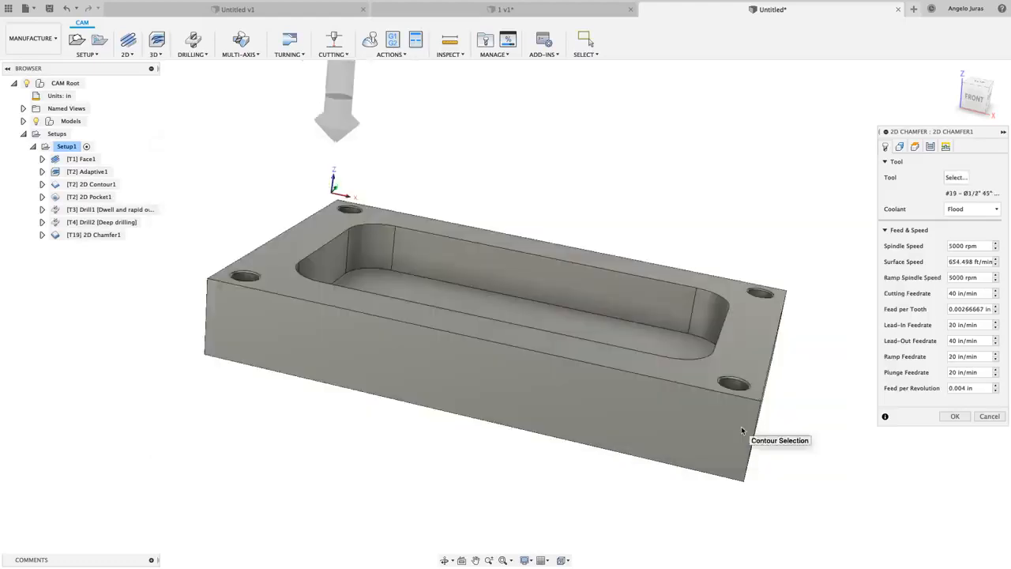
# Select the plate's outer top edge loop and the pocket's upper edge loop as the chamfer contours.
pyautogui.click(899, 147)
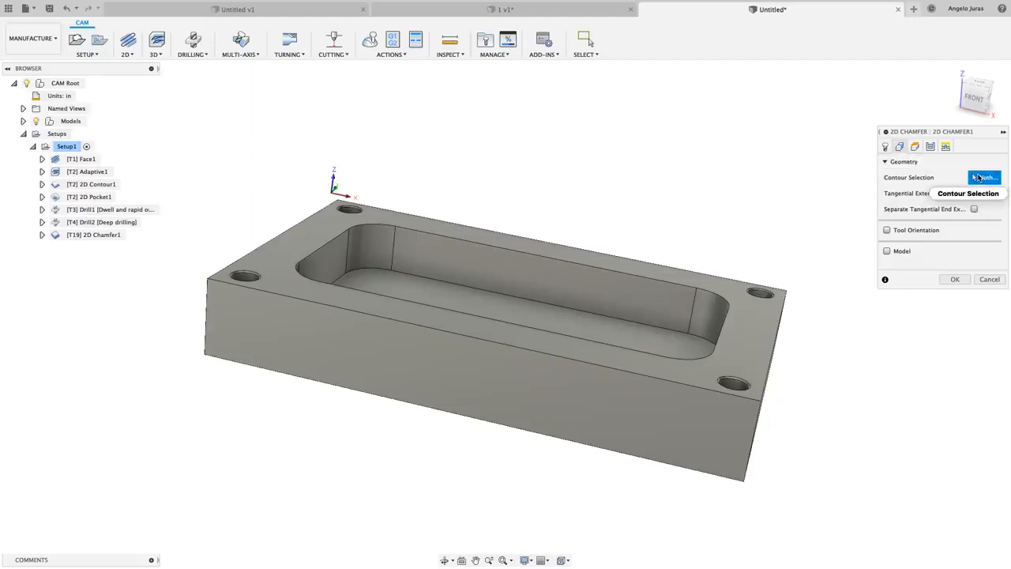
pyautogui.click(668, 269)
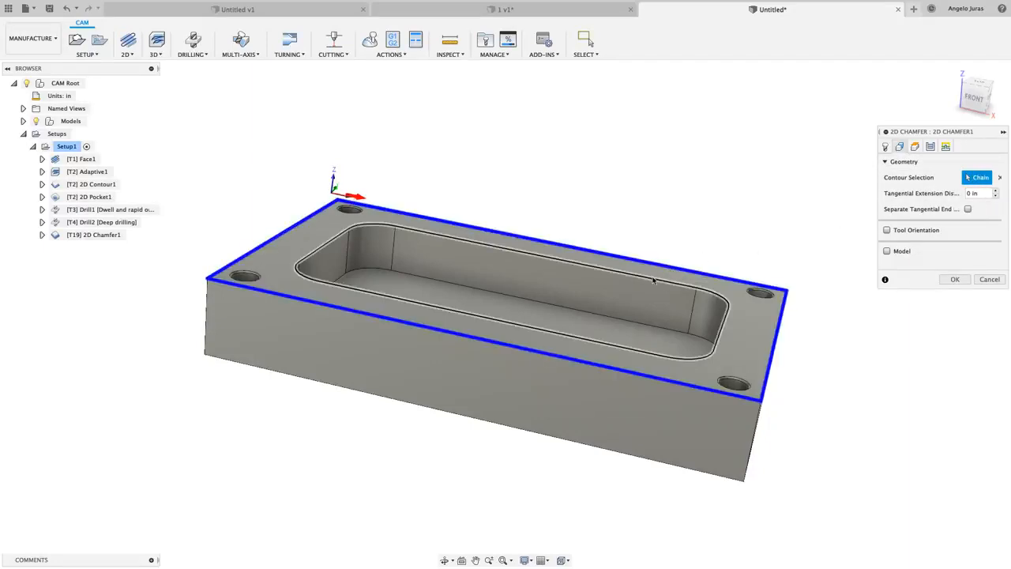
pyautogui.click(650, 278)
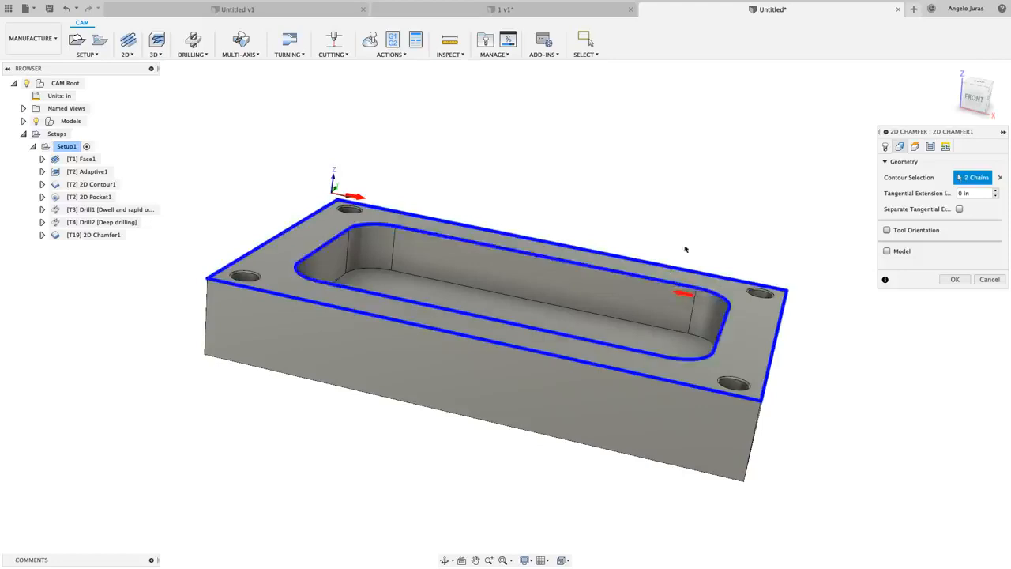
# Check the bottom height reference of the chamfer operation and set the chamfer width to 0.02 in.
pyautogui.click(915, 147)
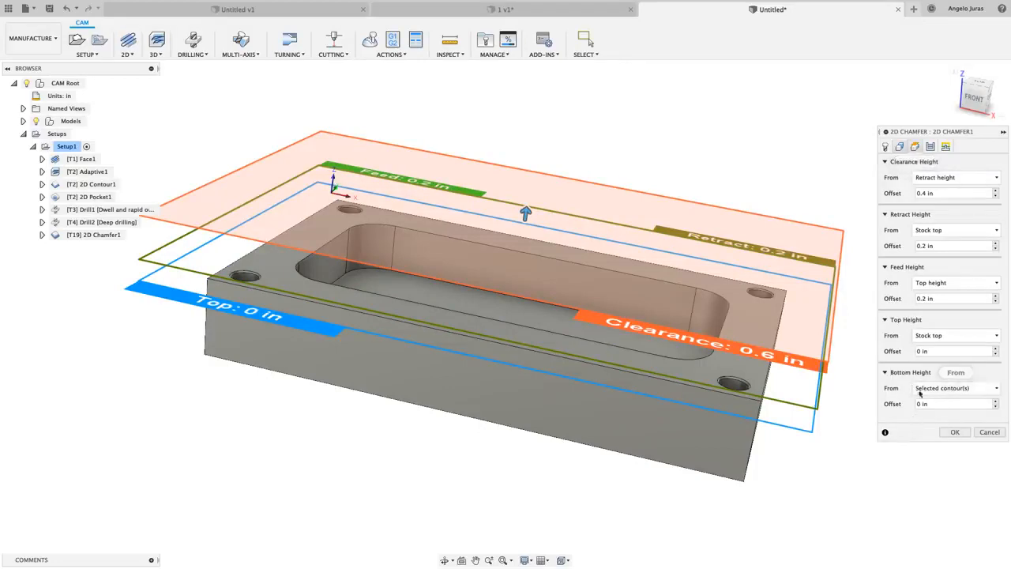
pyautogui.moveTo(948, 395)
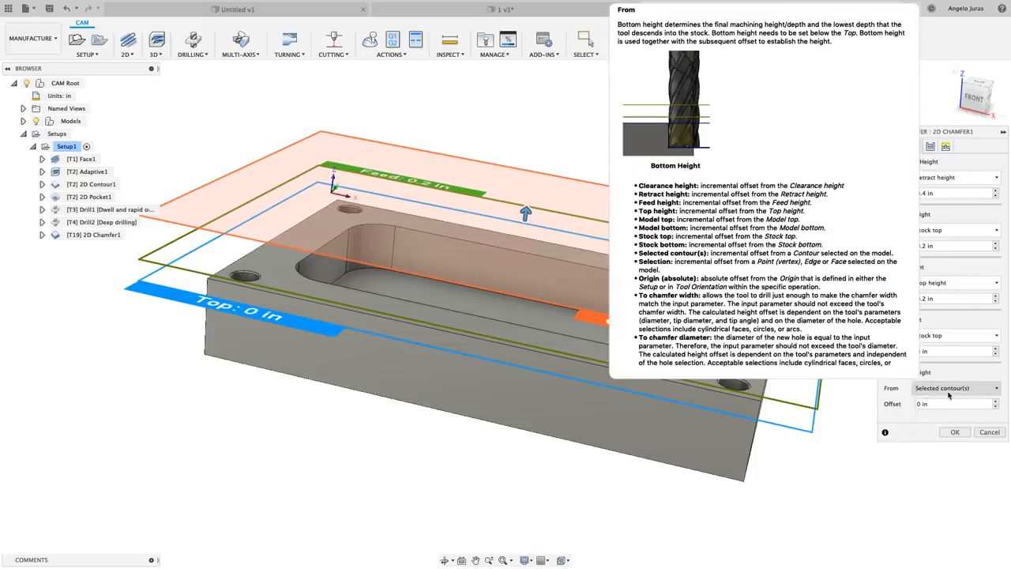
pyautogui.click(930, 147)
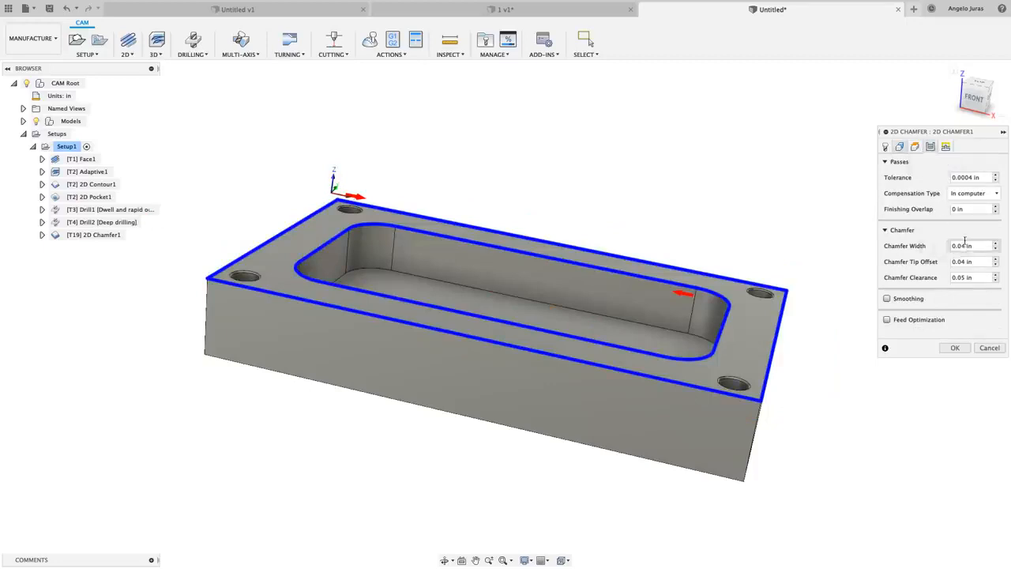
pyautogui.moveTo(976, 246)
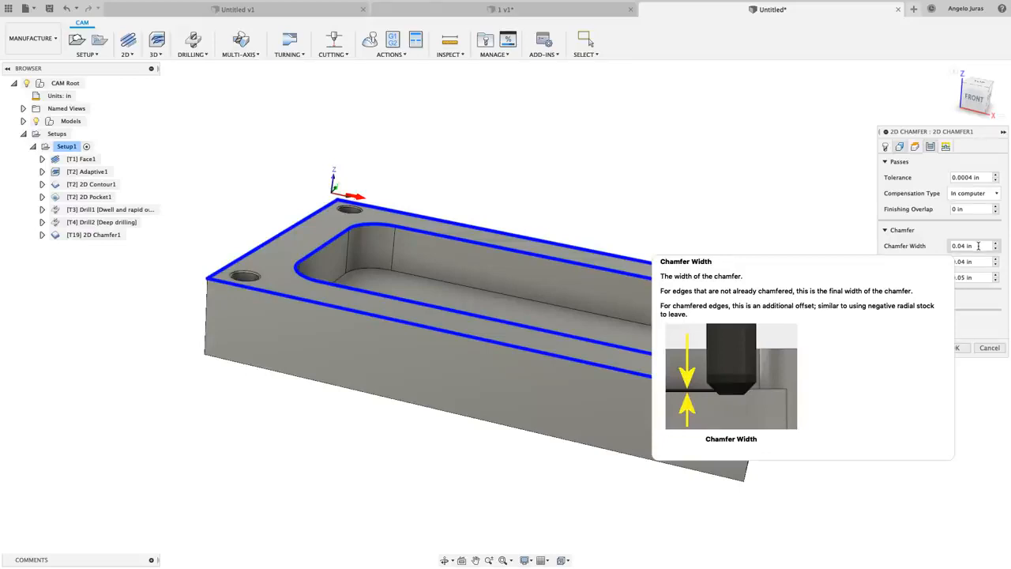
pyautogui.moveTo(977, 246); pyautogui.dragTo(932, 252)
pyautogui.write('.02')
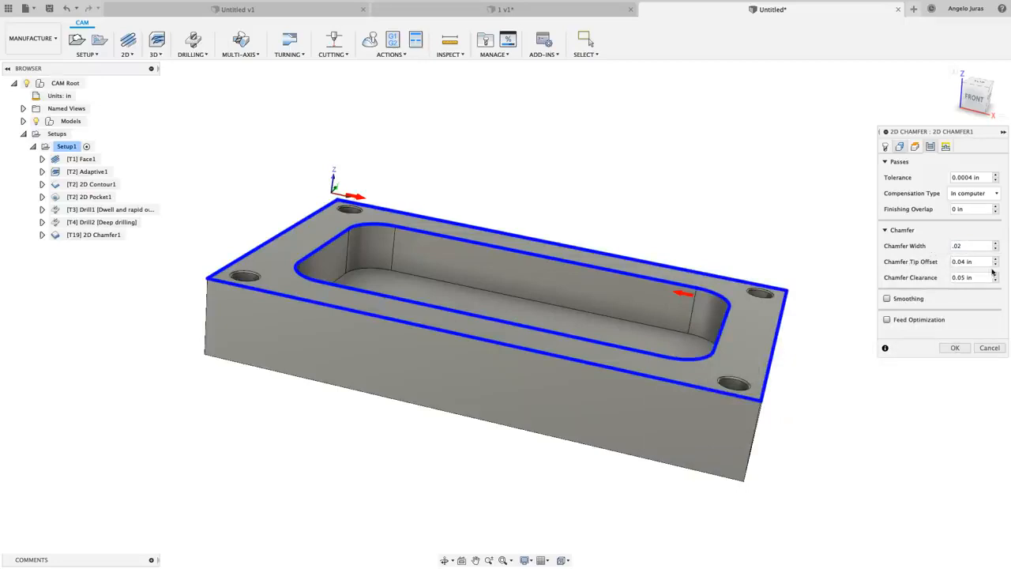
# Try a chamfer tip offset of 0.12 in, and set it to 0.05 in.
pyautogui.moveTo(975, 261)
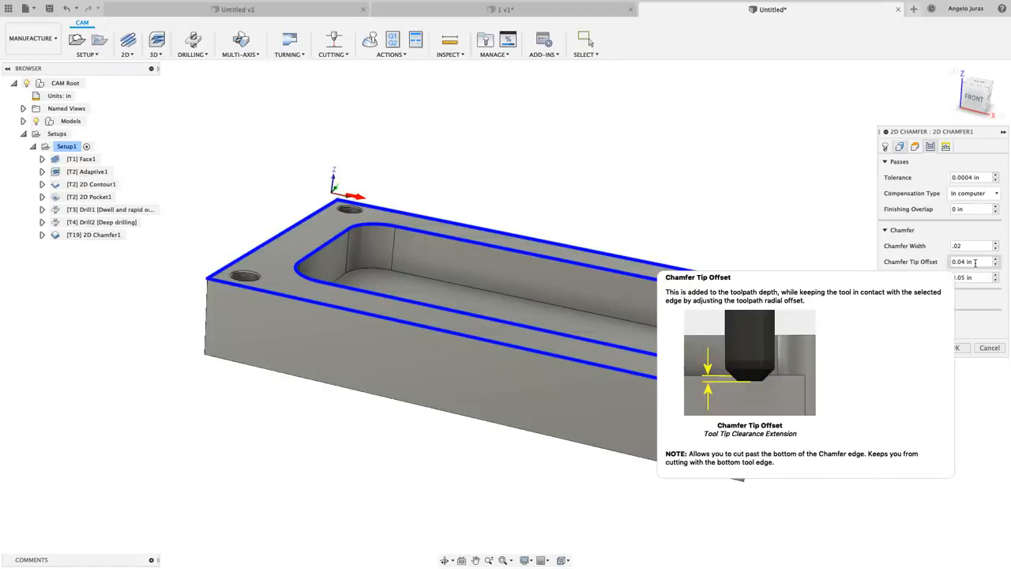
pyautogui.moveTo(975, 261); pyautogui.dragTo(950, 266)
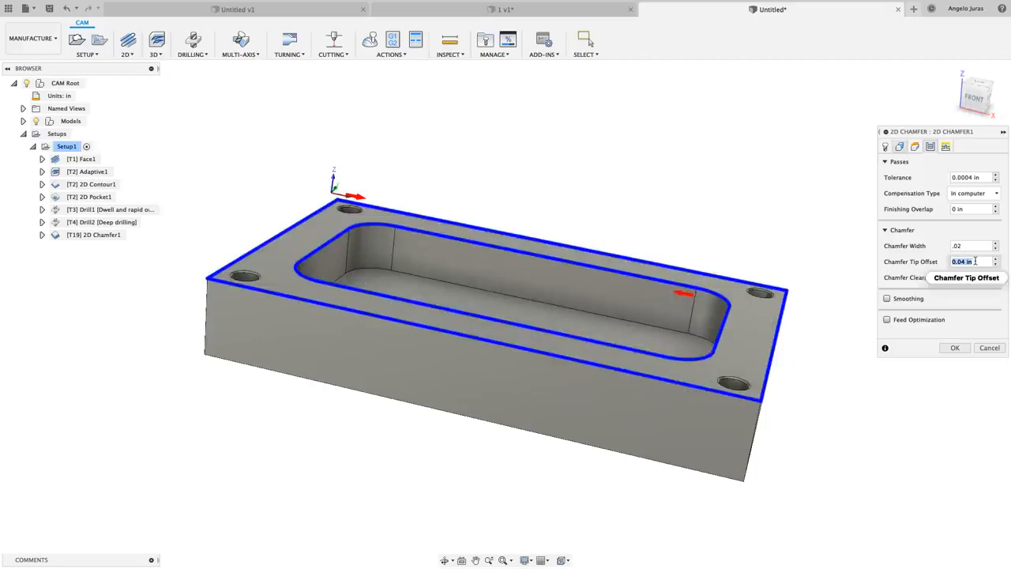
pyautogui.moveTo(976, 260)
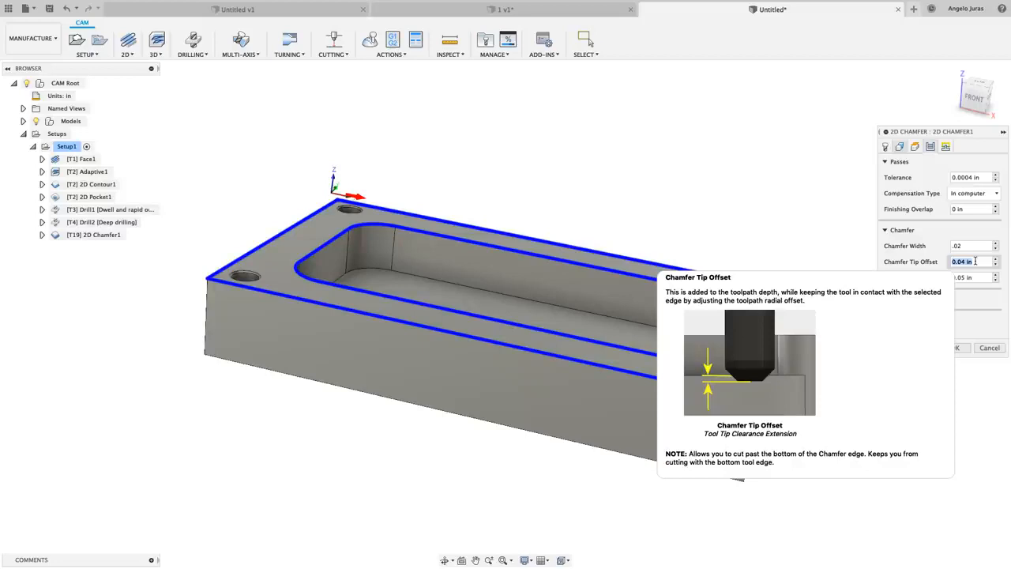
pyautogui.write('.1')
pyautogui.press('BackSpace')
pyautogui.write('05')
pyautogui.press('BackSpace')
pyautogui.press('BackSpace')
pyautogui.press('BackSpace')
pyautogui.write('.12')
pyautogui.press('BackSpace')
pyautogui.press('BackSpace')
pyautogui.press('BackSpace')
pyautogui.write('.0')
pyautogui.moveTo(978, 278)
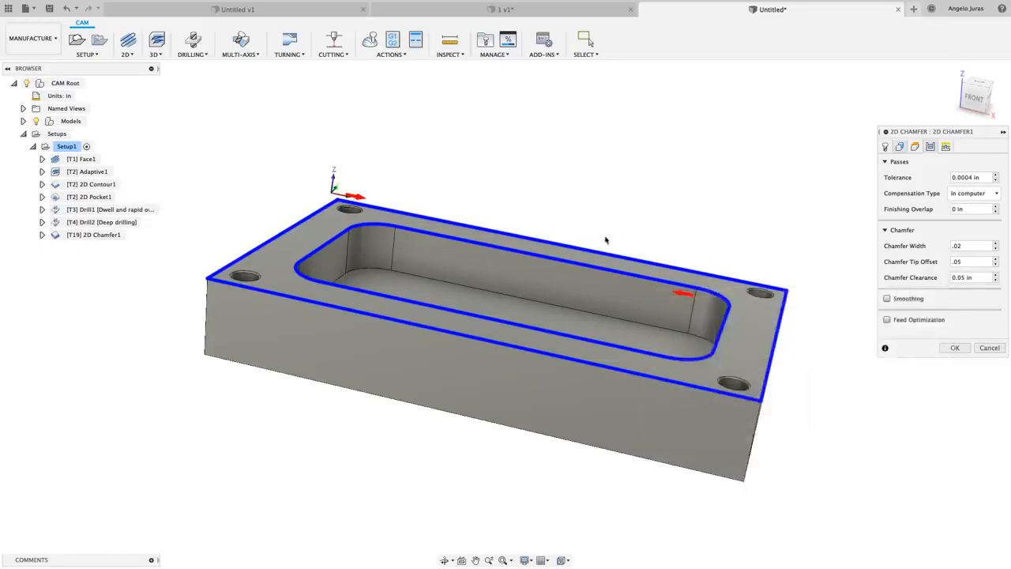
# Generate the 2D chamfer toolpath and inspect it around the plate's outer edge and pocket.
pyautogui.click(955, 348)
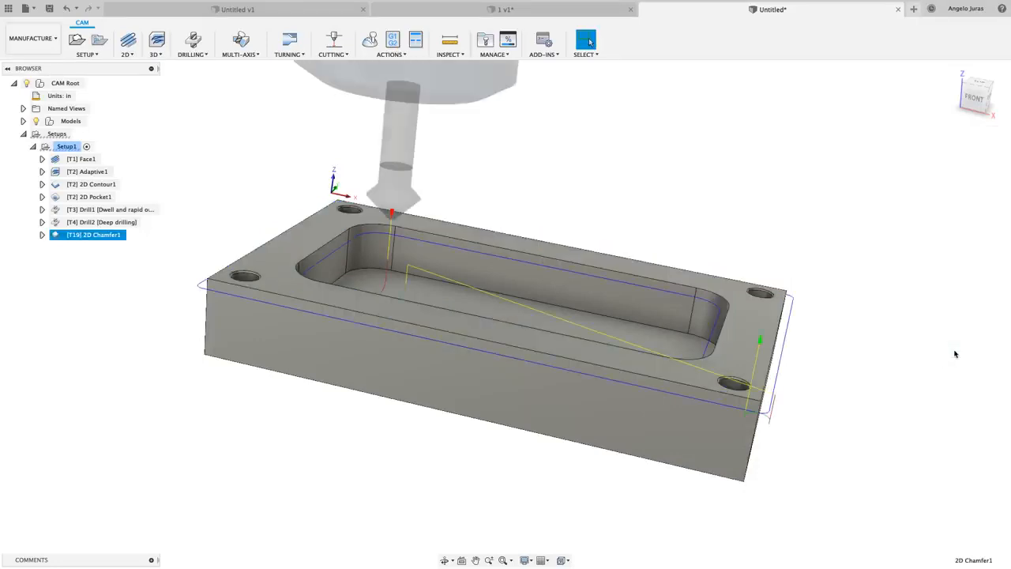
pyautogui.keyDown('shift'); pyautogui.hscroll(10, 955, 354); pyautogui.keyUp('shift')
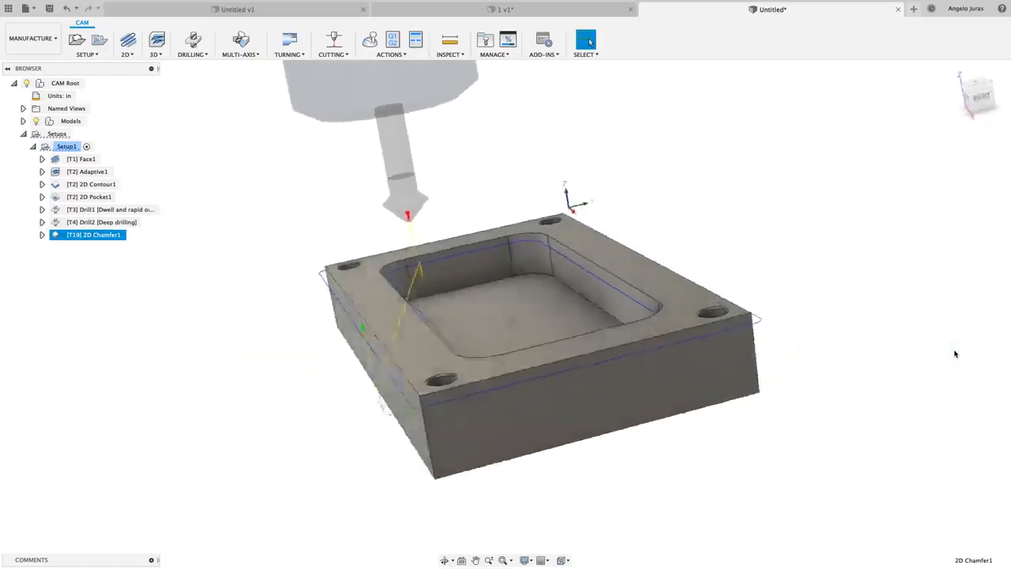
pyautogui.keyDown('shift'); pyautogui.hscroll(-10, 954, 354); pyautogui.keyUp('shift')
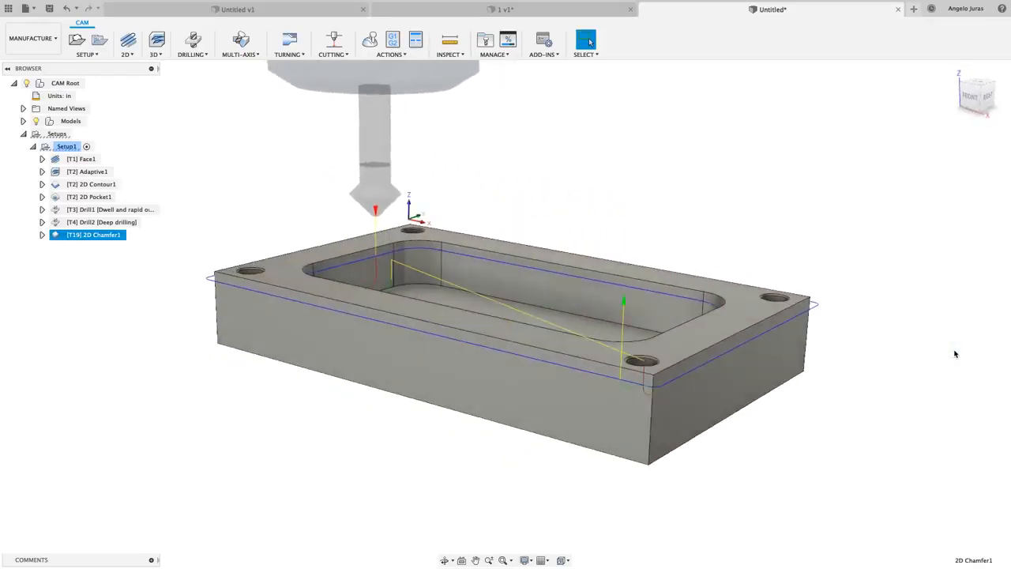
# Display the toolpaths of all operations together, from the facing operation through the 2D chamfer.
pyautogui.click(82, 160)
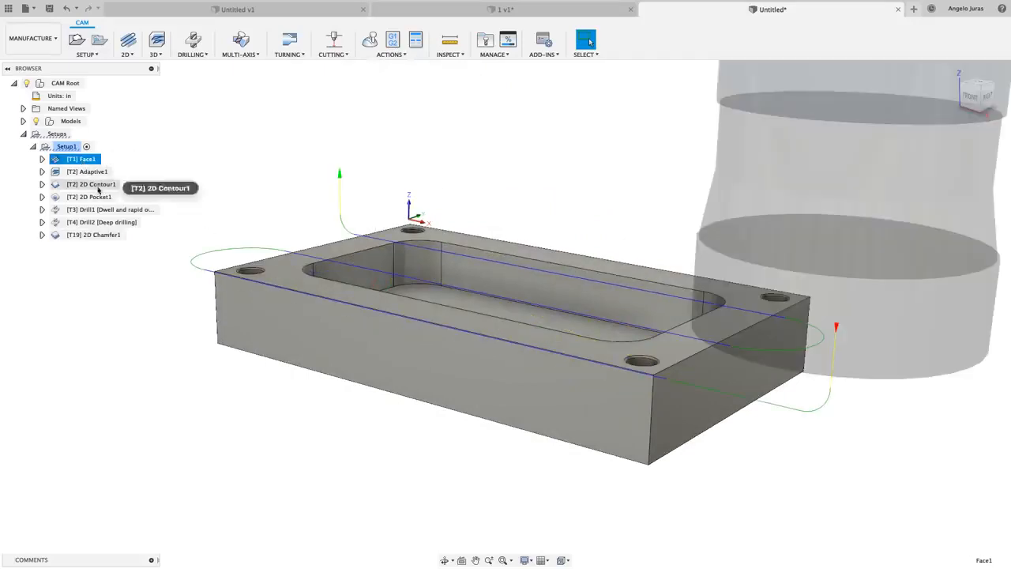
pyautogui.keyDown('shift'); pyautogui.click(93, 235); pyautogui.keyUp('shift')
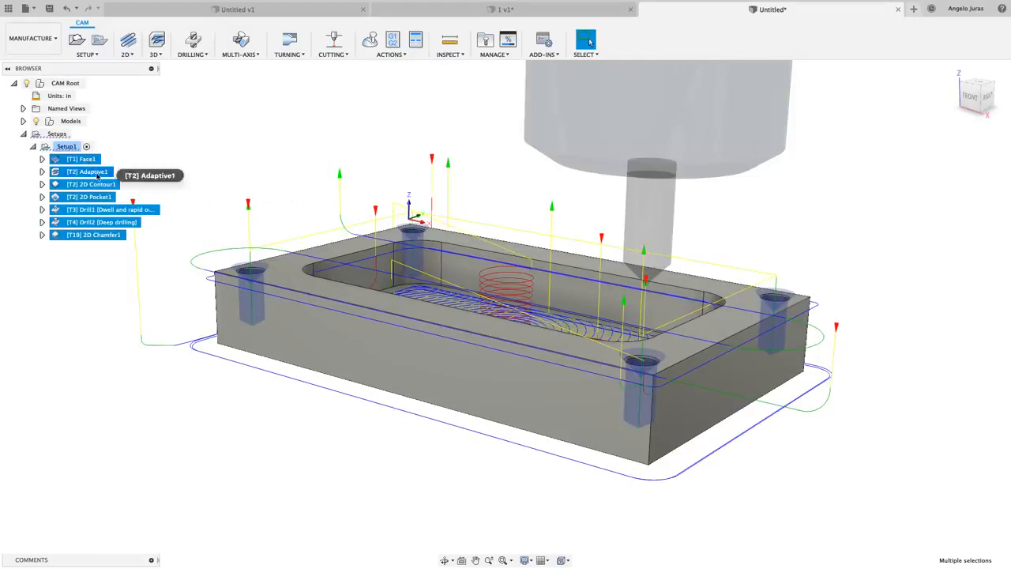
pyautogui.click(143, 181)
# Review each operation's toolpath in order, from facing through drilling, and inspect the 2D chamfer path around the plate and pocket.
pyautogui.click(86, 159)
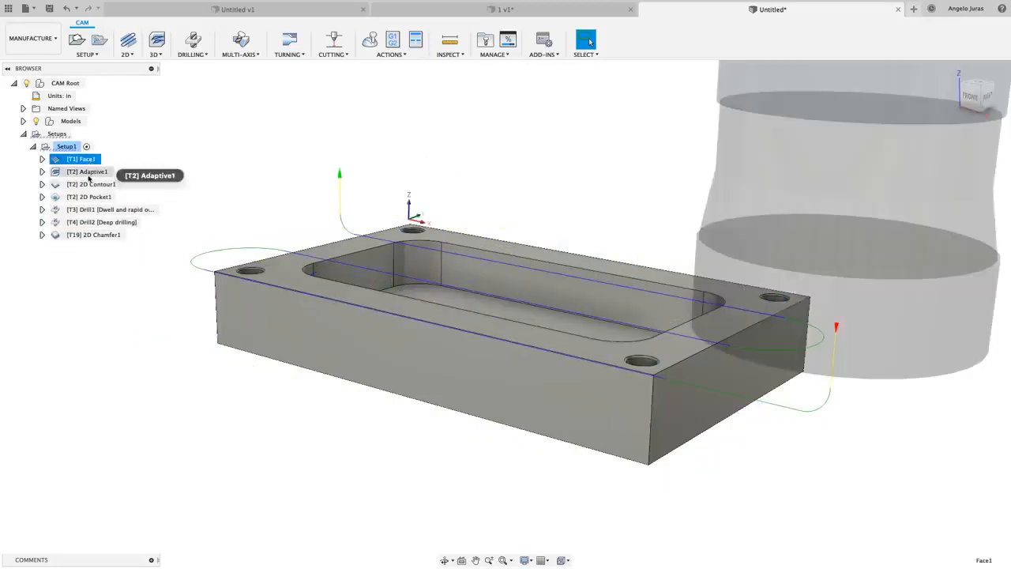
pyautogui.click(89, 173)
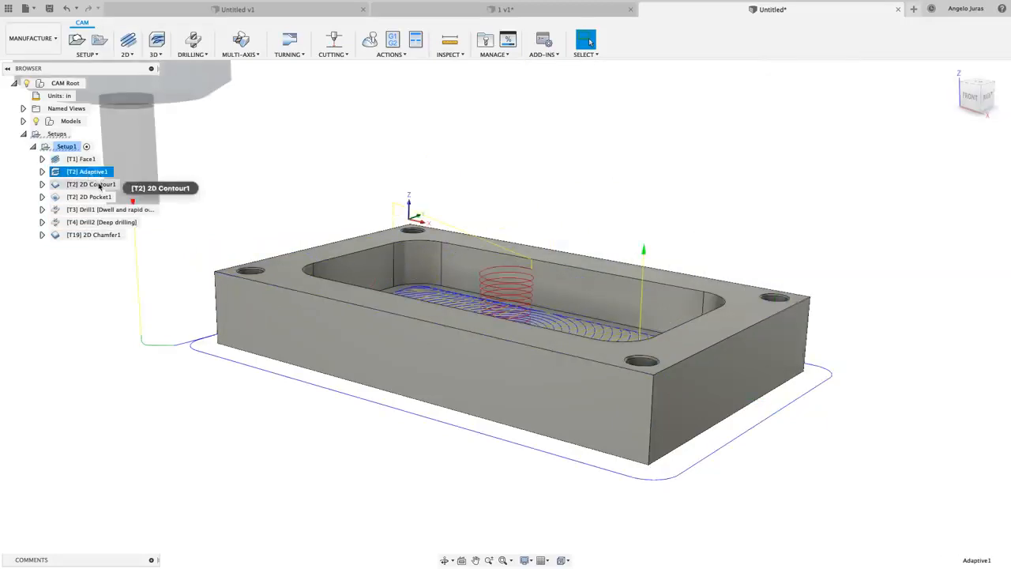
pyautogui.click(100, 185)
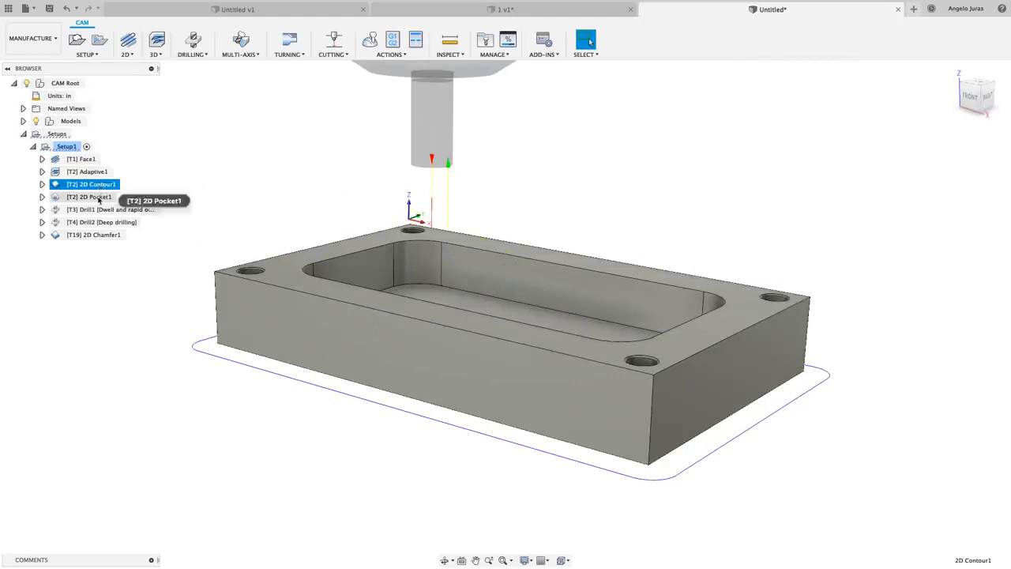
pyautogui.click(99, 198)
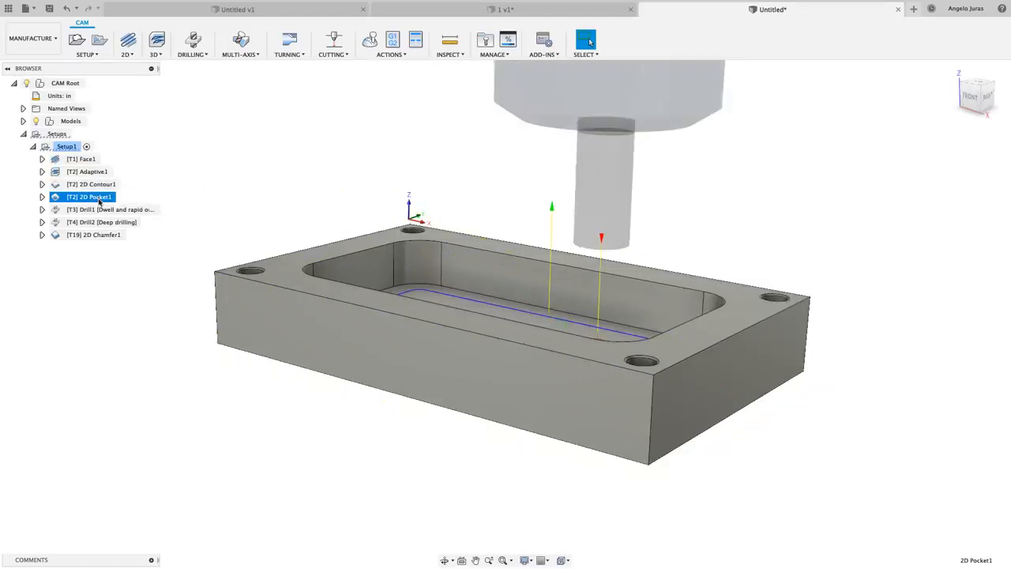
pyautogui.click(95, 209)
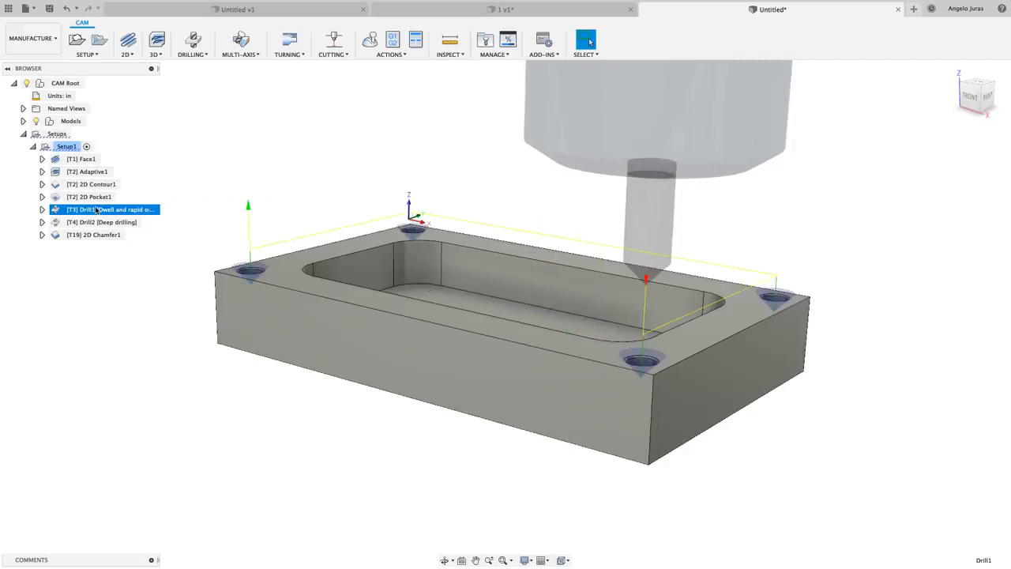
pyautogui.click(97, 222)
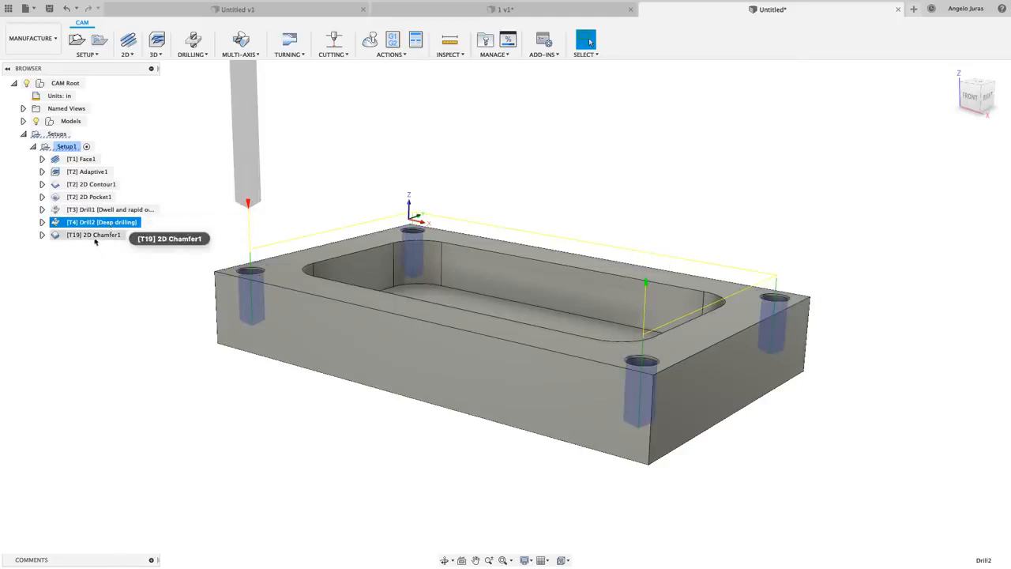
pyautogui.click(92, 235)
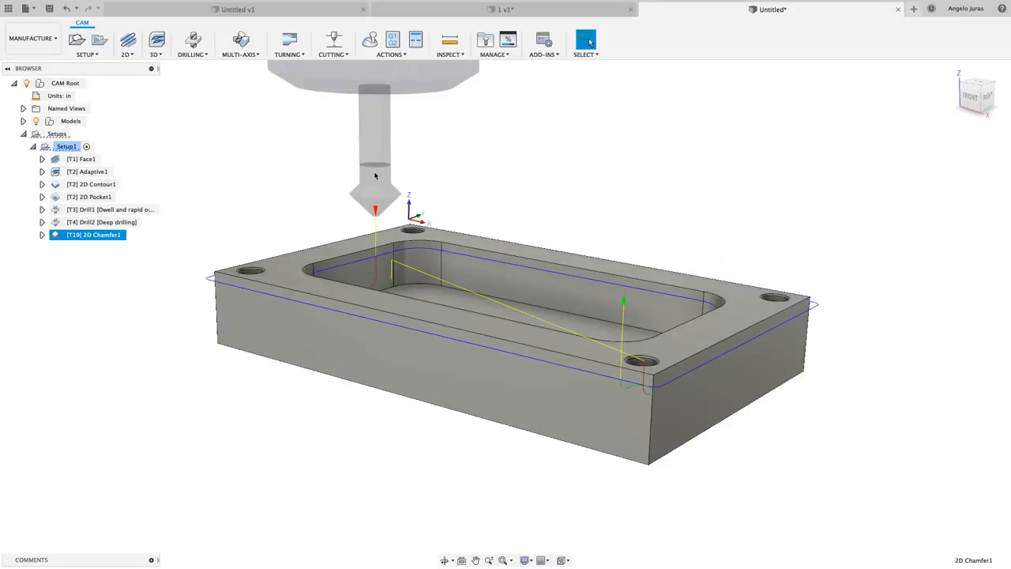
pyautogui.keyDown('shift'); pyautogui.scroll(10, 375, 175); pyautogui.keyUp('shift')
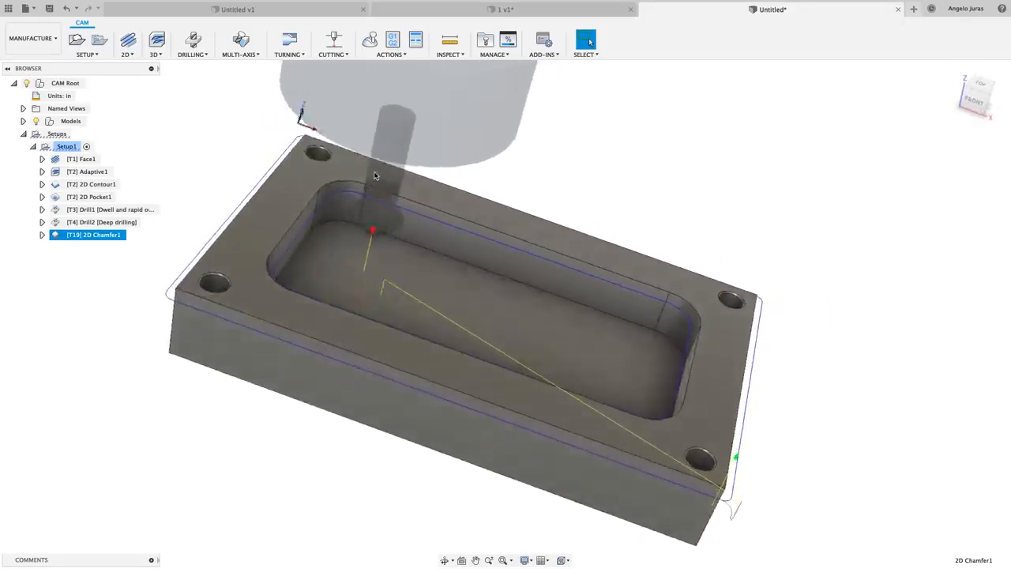
pyautogui.scroll(5, 376, 175)
pyautogui.scroll(-7, 375, 175)
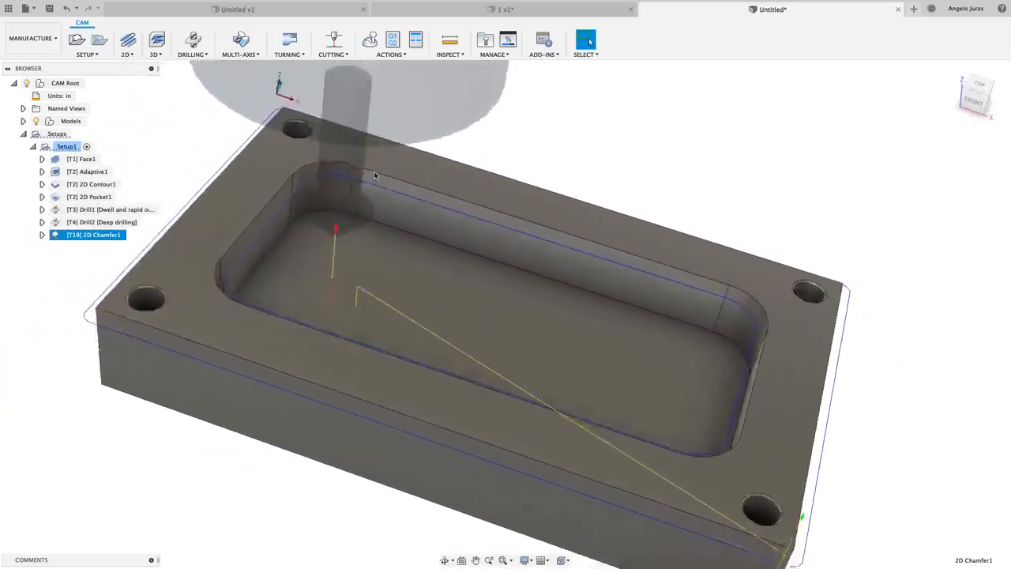
pyautogui.scroll(2, 375, 175)
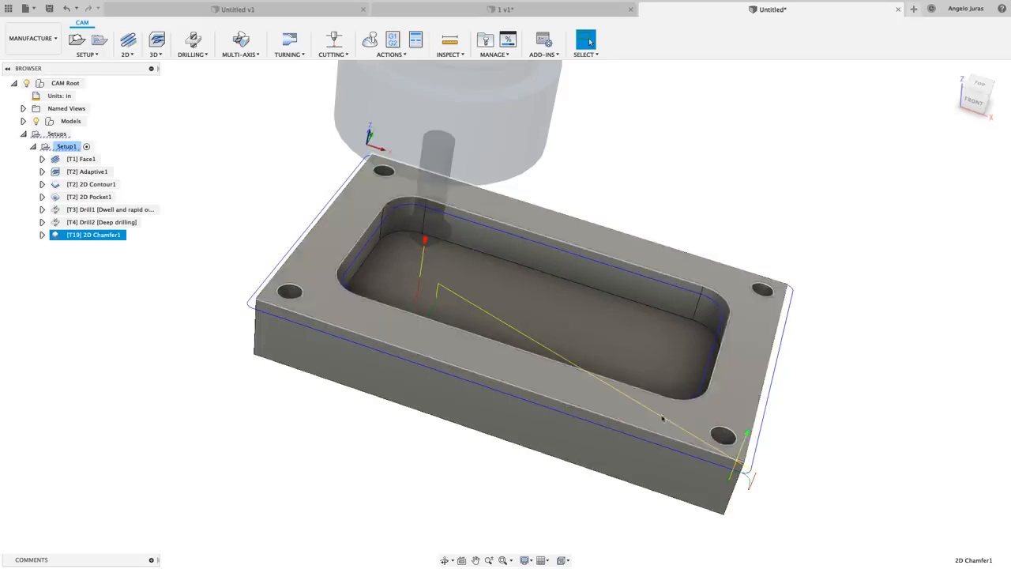
# Switch to the Design workspace and open Sketch3, which locates the corner holes, for editing.
pyautogui.click(56, 41)
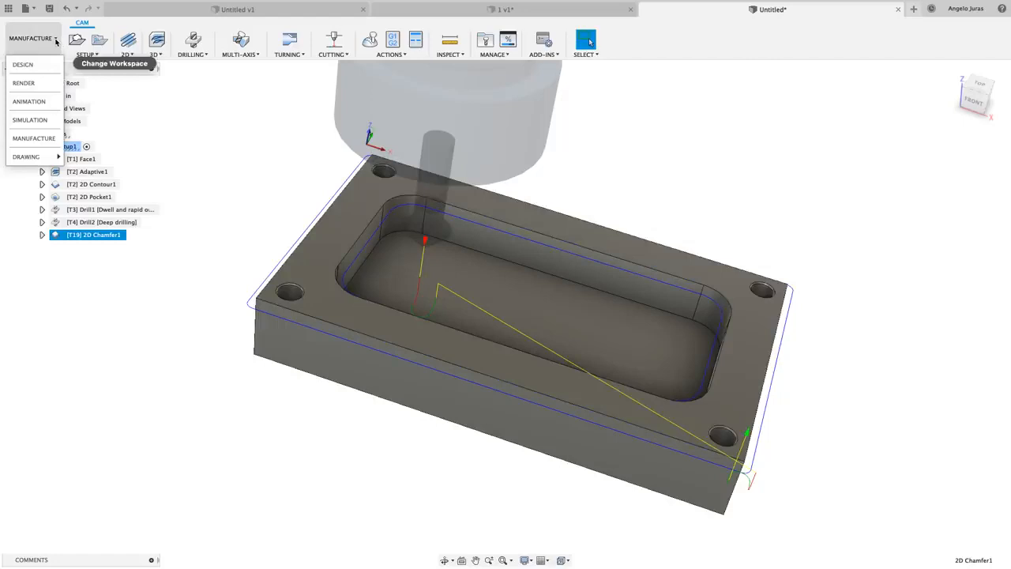
pyautogui.click(26, 65)
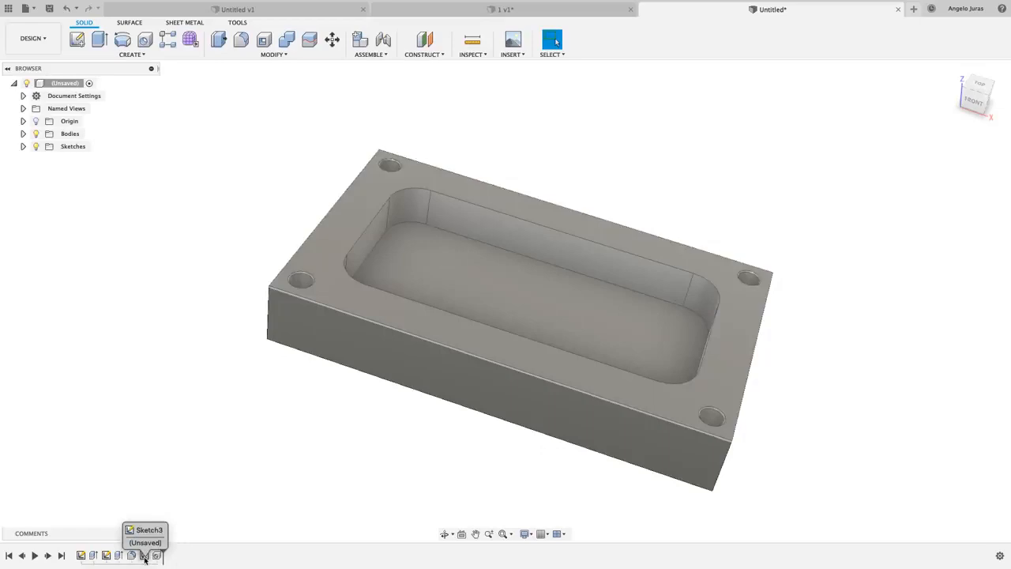
pyautogui.click(145, 556)
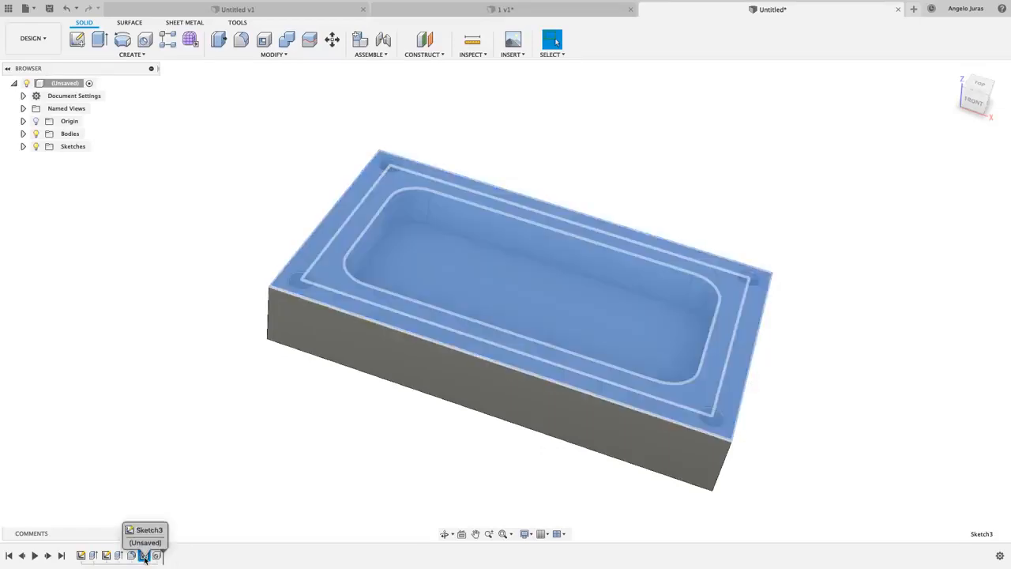
pyautogui.rightClick(144, 556)
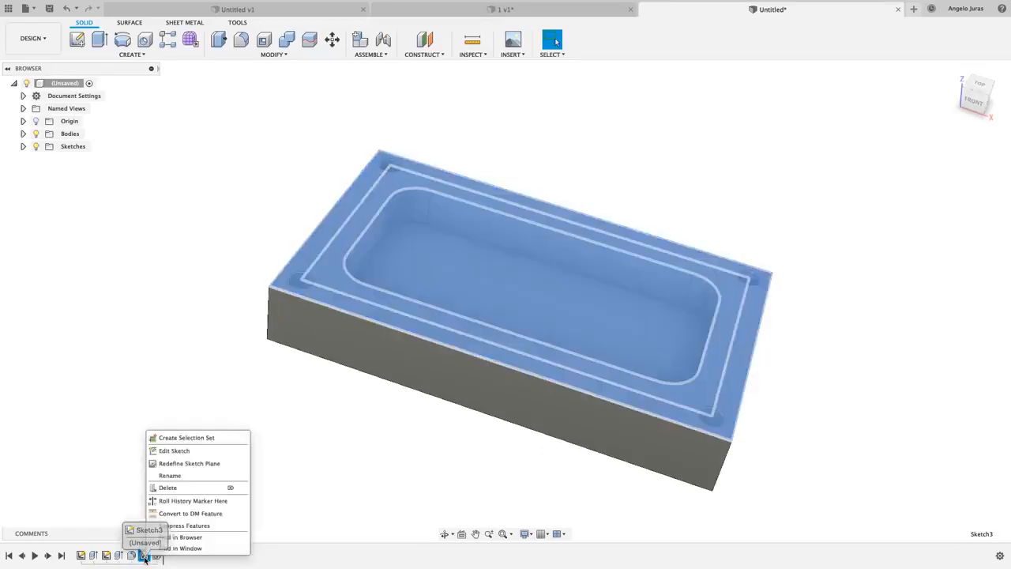
pyautogui.click(175, 450)
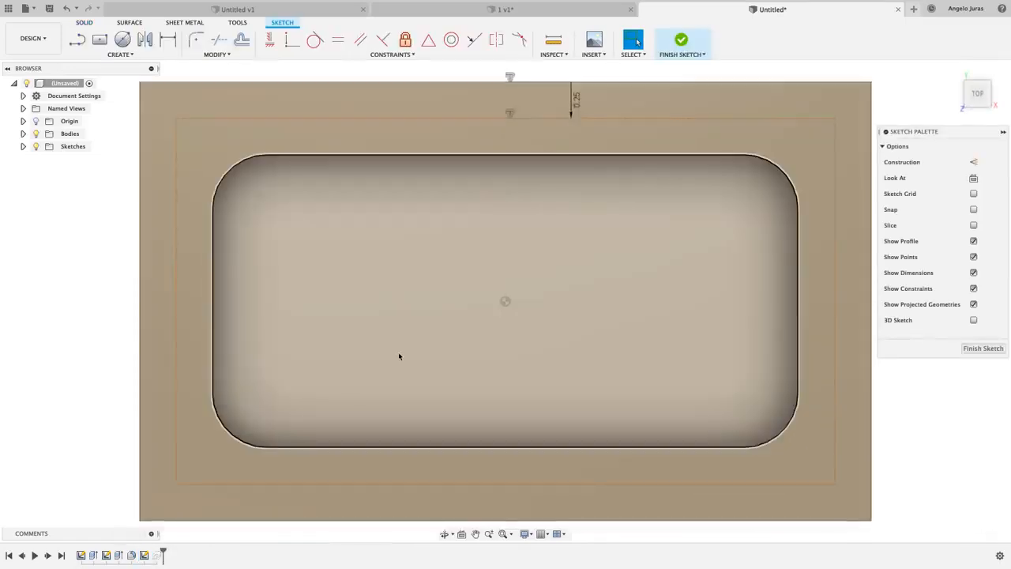
pyautogui.scroll(-2, 399, 356)
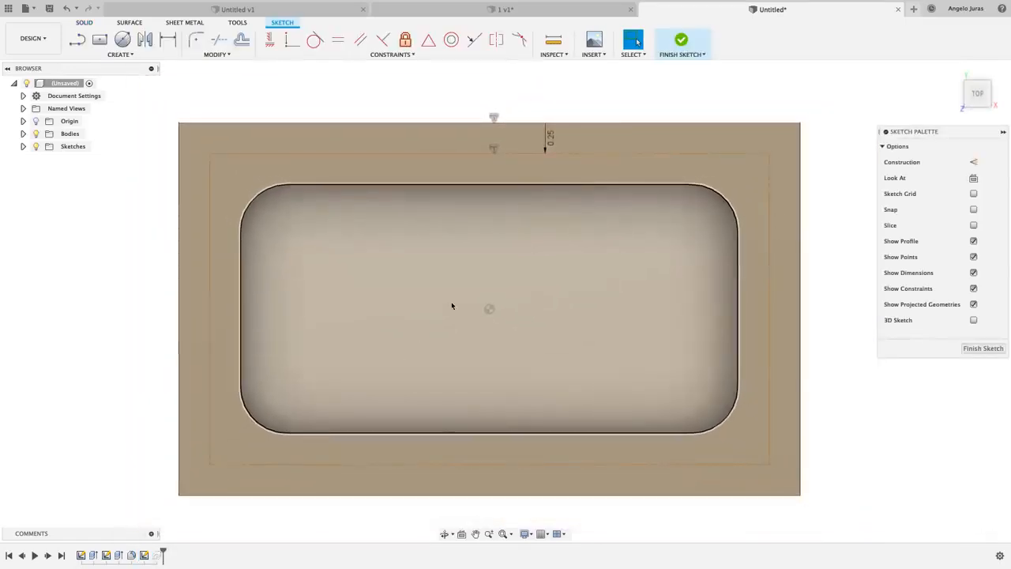
# Add a sketch point at the midpoint of each side of the construction rectangle and finish the sketch.
pyautogui.click(131, 54)
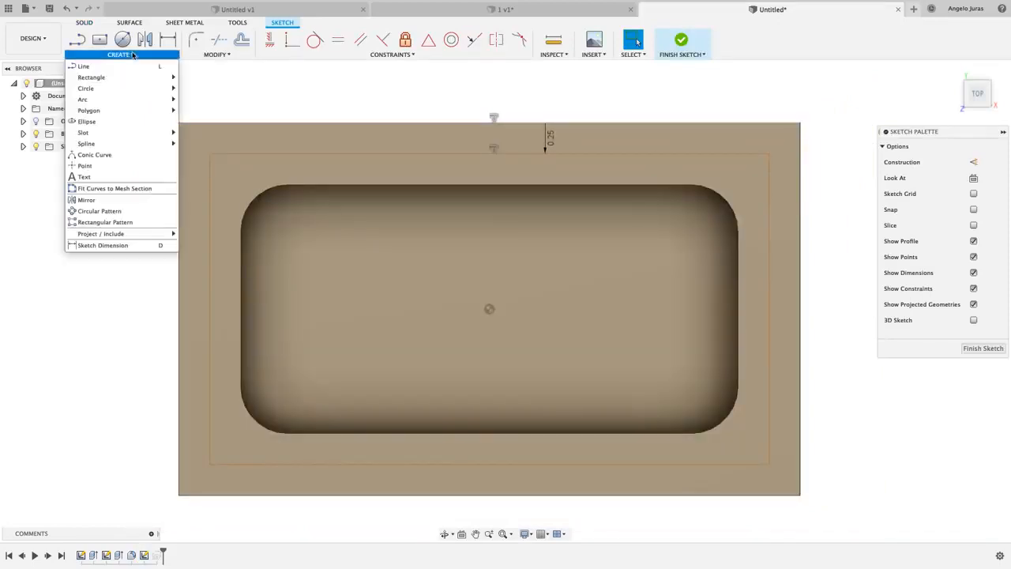
pyautogui.click(81, 167)
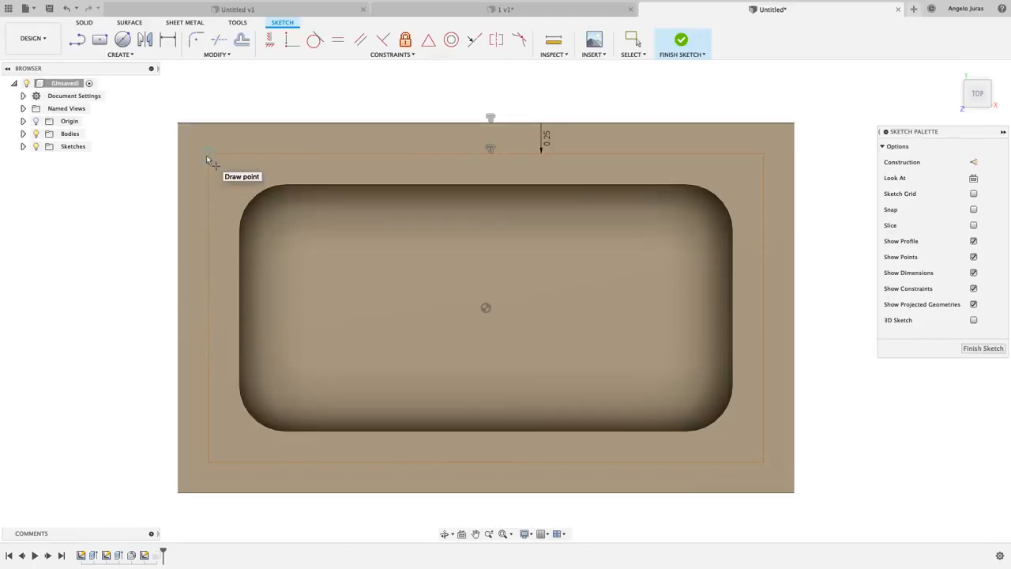
pyautogui.click(207, 308)
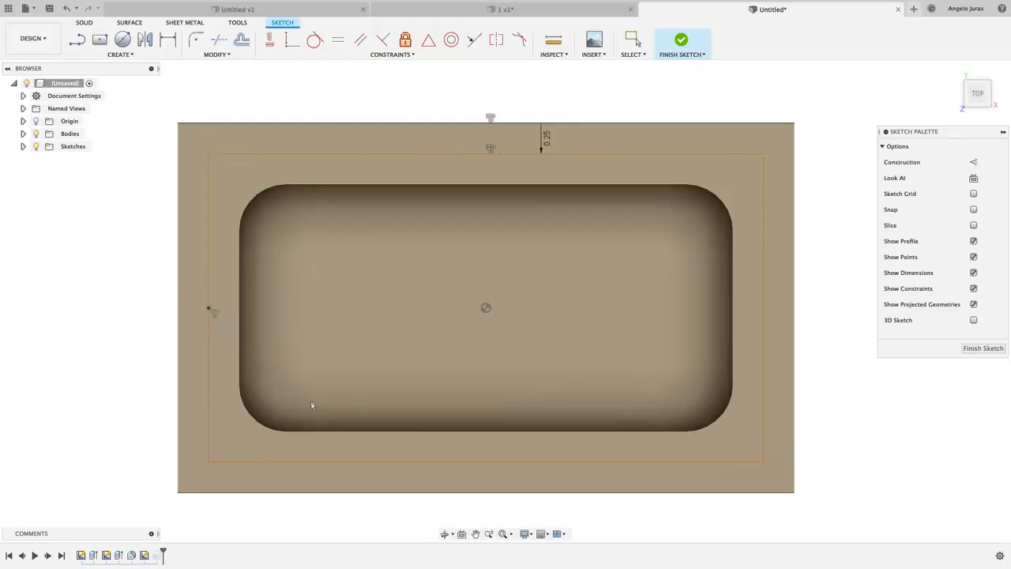
pyautogui.click(485, 462)
pyautogui.click(763, 308)
pyautogui.click(485, 154)
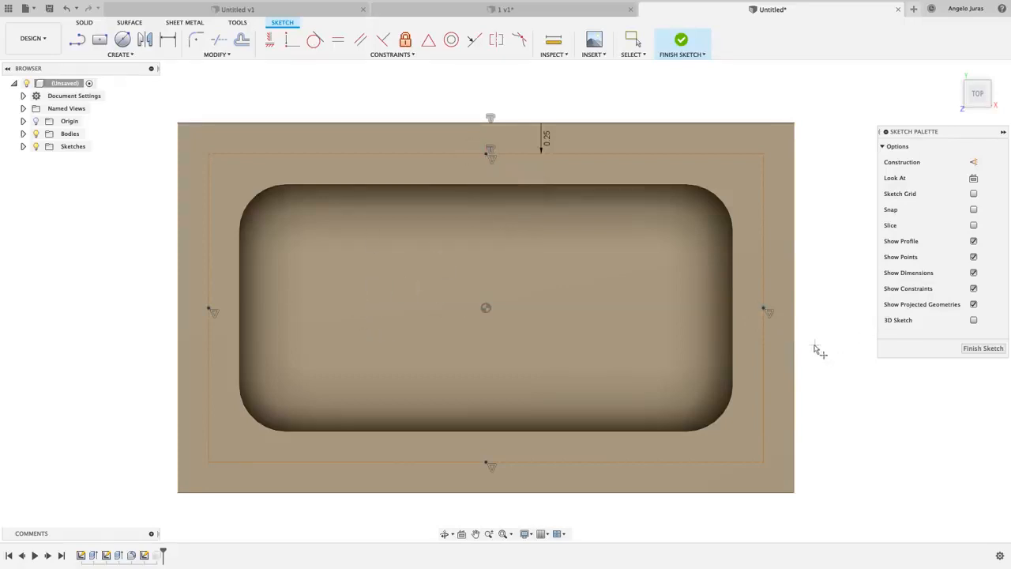
pyautogui.click(975, 349)
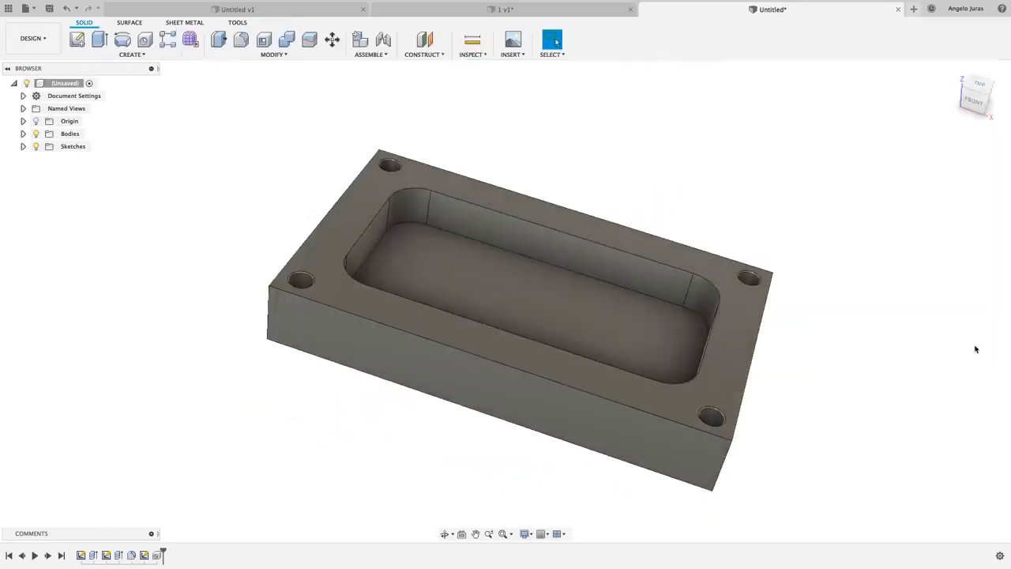
# Edit the corner hole feature to include the four side midpoints as additional hole locations.
pyautogui.click(157, 556)
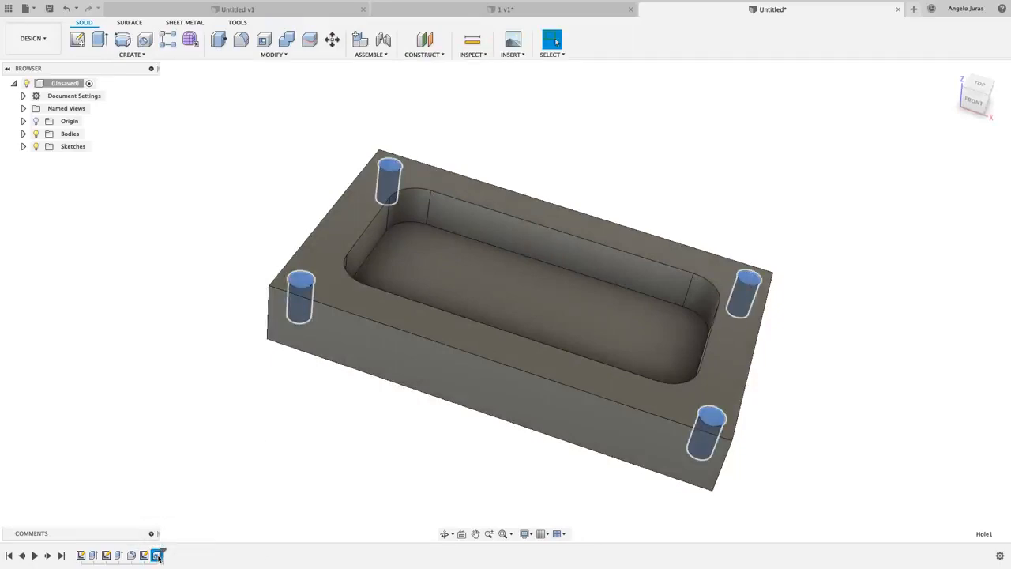
pyautogui.rightClick(157, 556)
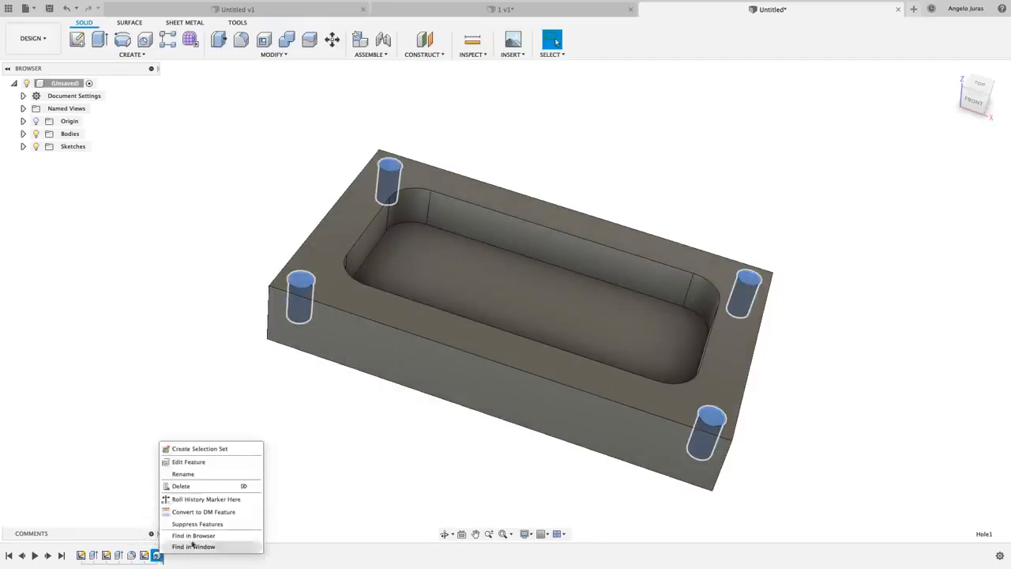
pyautogui.click(187, 462)
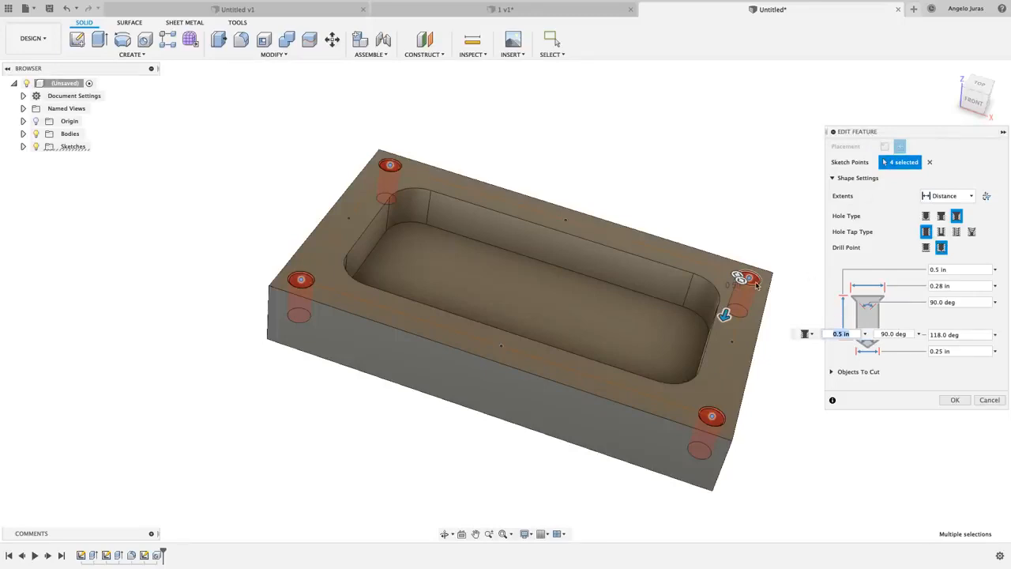
pyautogui.click(731, 345)
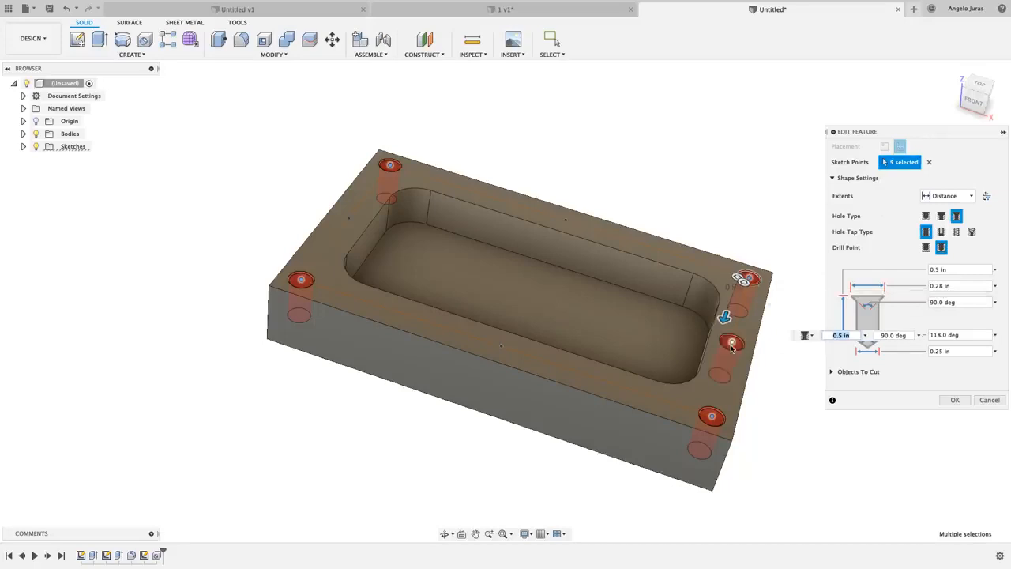
pyautogui.click(500, 347)
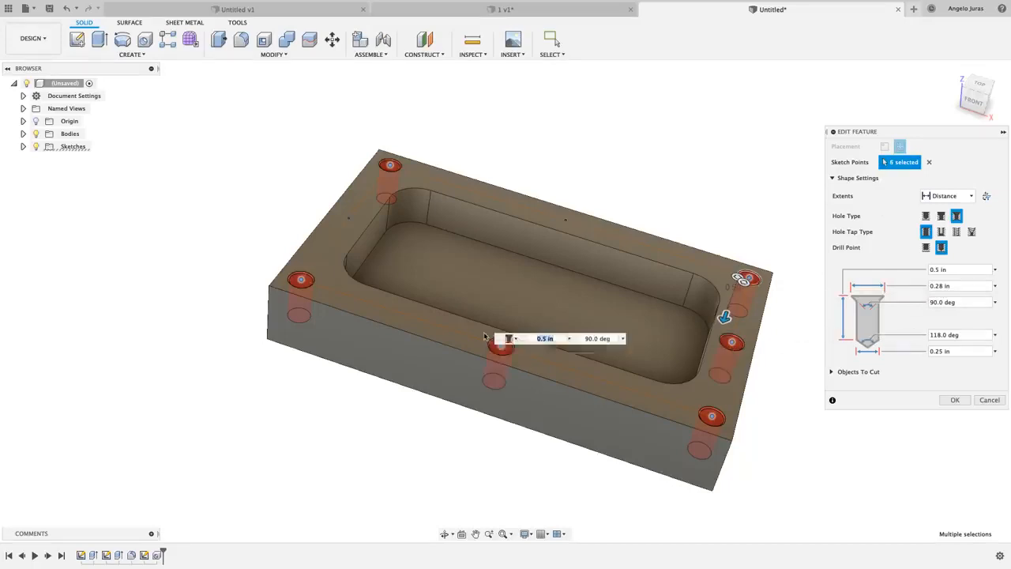
pyautogui.click(347, 220)
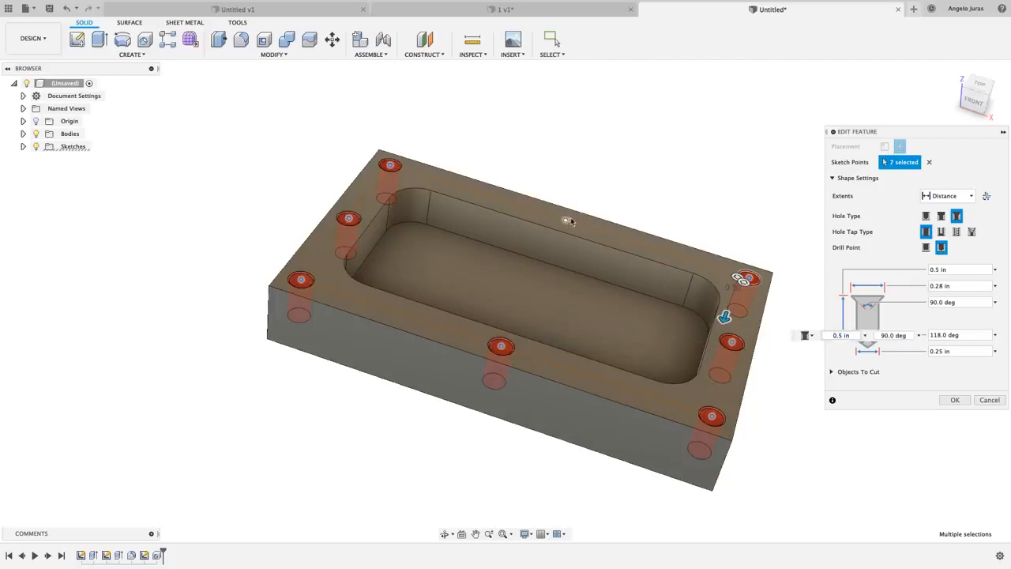
pyautogui.click(567, 220)
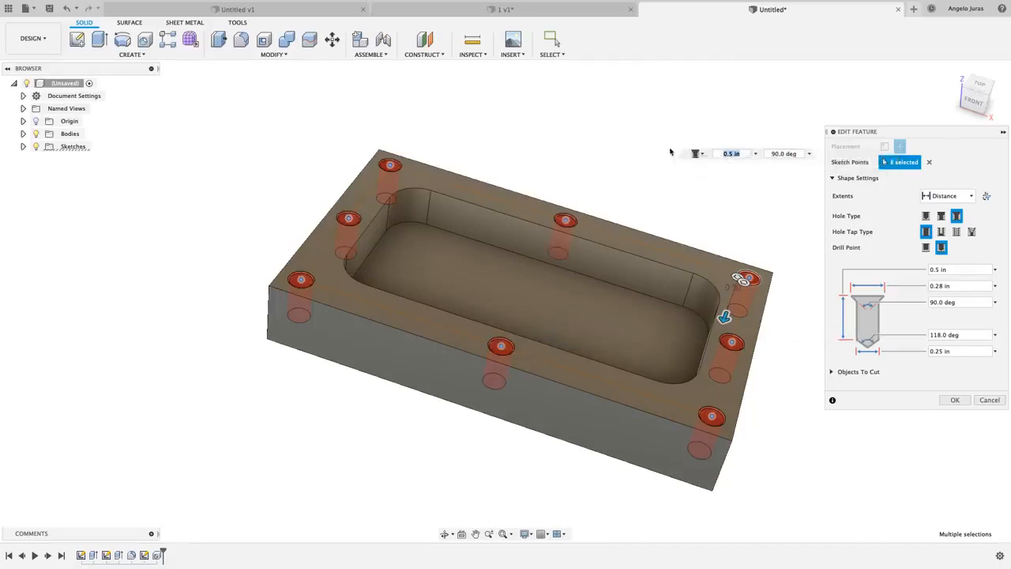
pyautogui.click(954, 400)
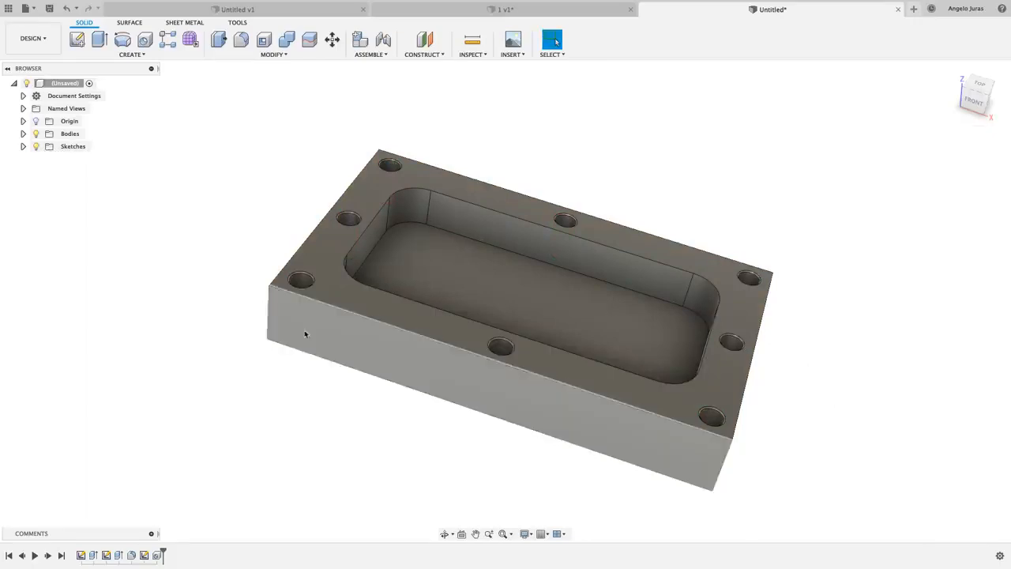
# Return to the Manufacture workspace and regenerate all toolpaths in Setup1 for the updated plate.
pyautogui.click(45, 39)
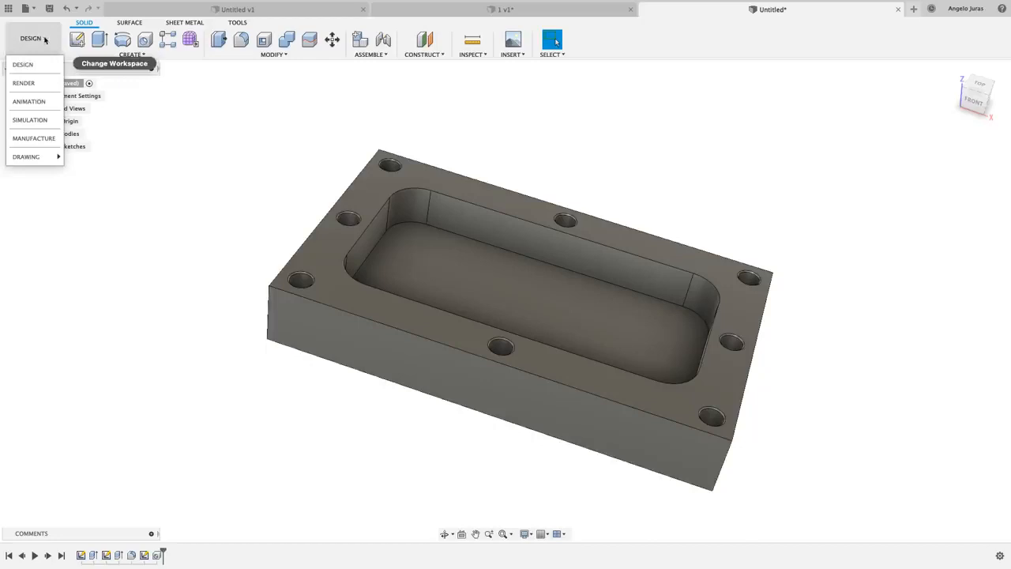
pyautogui.click(33, 138)
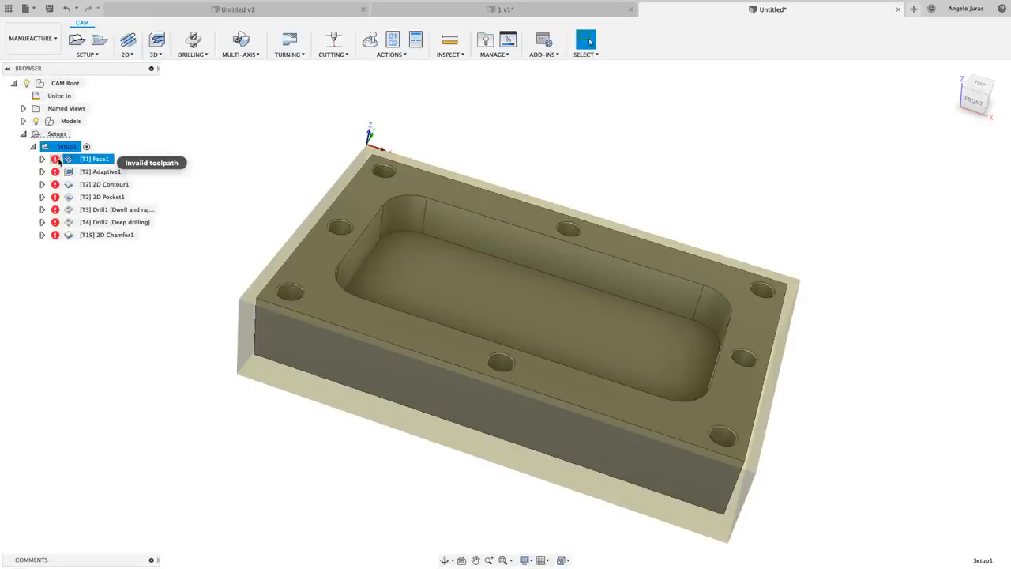
pyautogui.rightClick(63, 151)
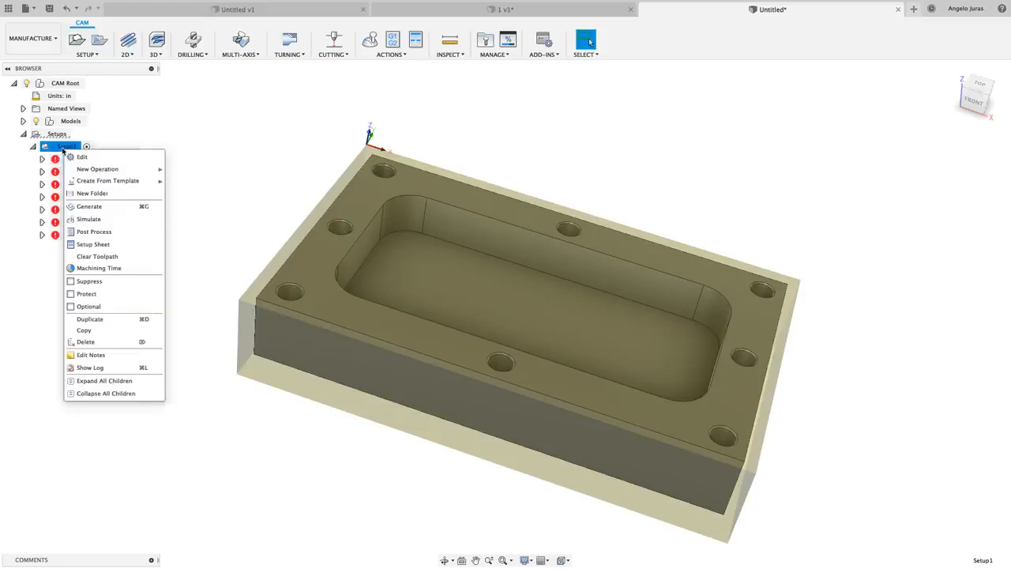
pyautogui.click(94, 207)
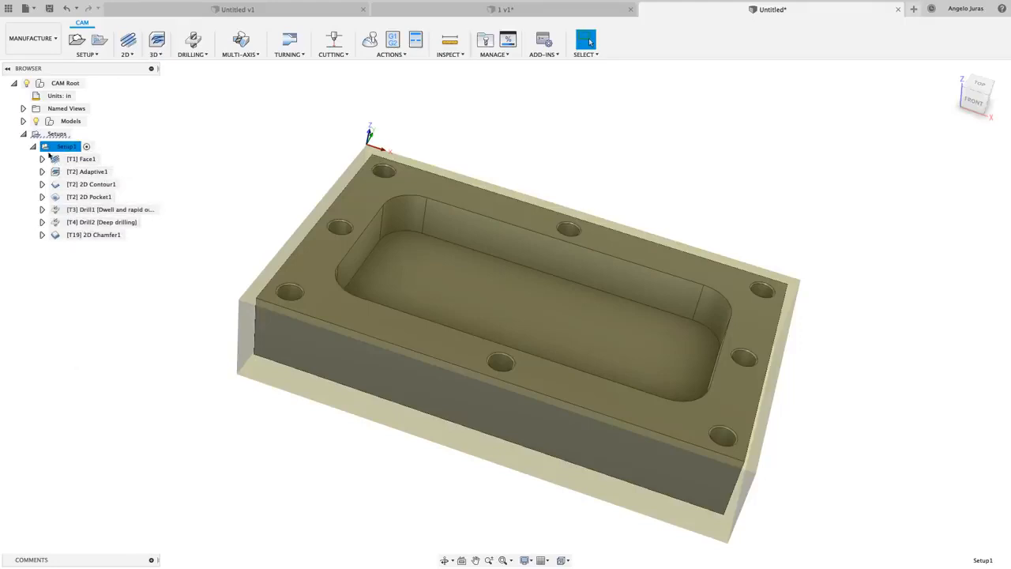
# Review the regenerated Drill1 and Drill2 toolpaths over the corner and mid-side holes, ending with Setup1 selected.
pyautogui.click(90, 210)
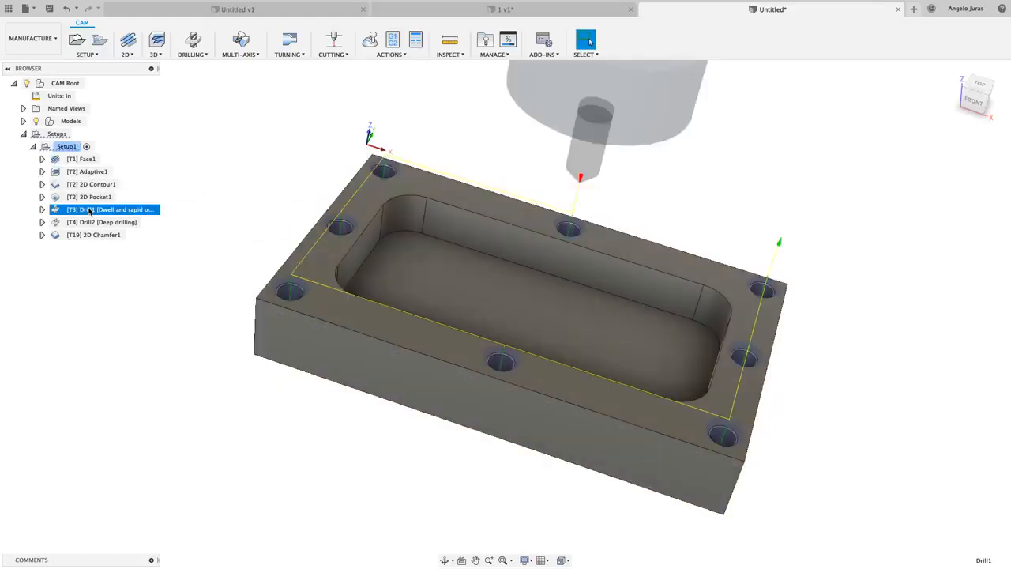
pyautogui.click(90, 223)
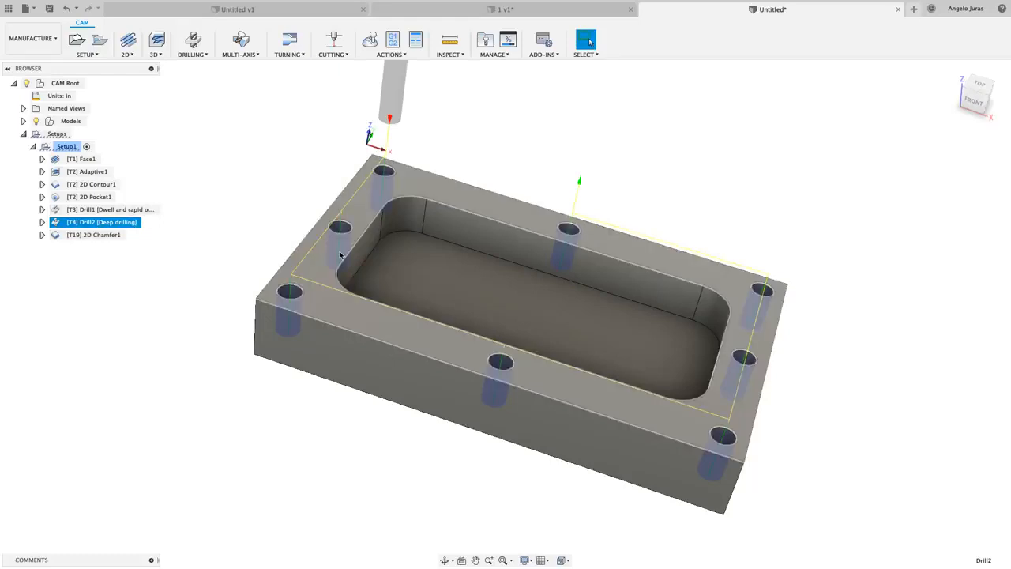
pyautogui.click(67, 146)
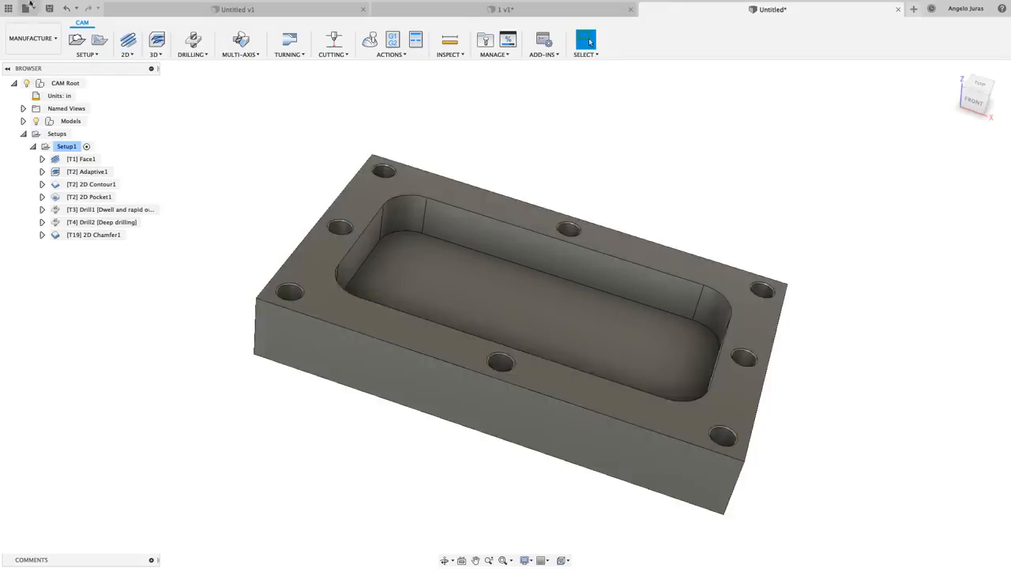
# Switch to the Design workspace and open Sketch1, the plate's base rectangle, for editing.
pyautogui.click(55, 38)
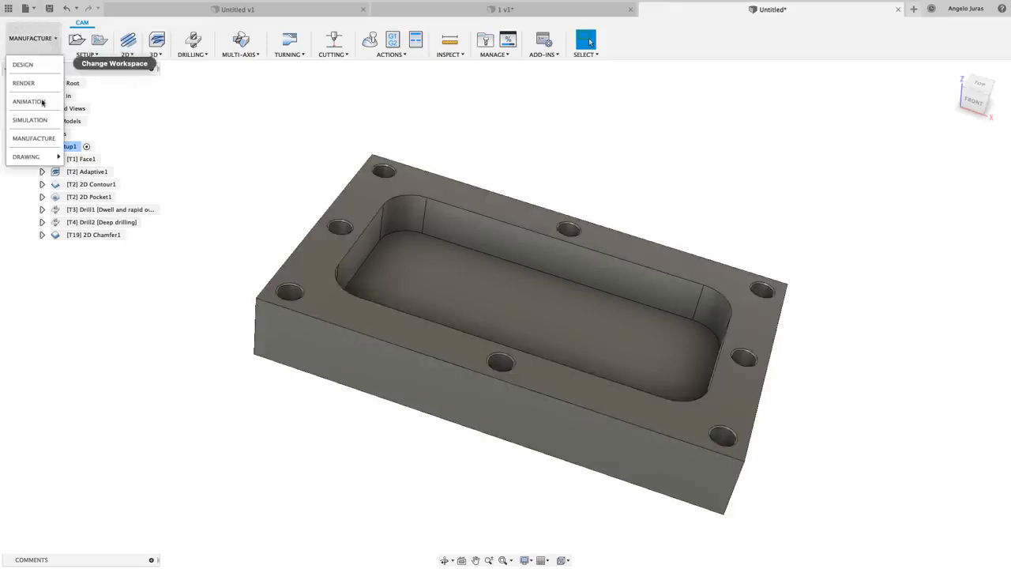
pyautogui.click(26, 66)
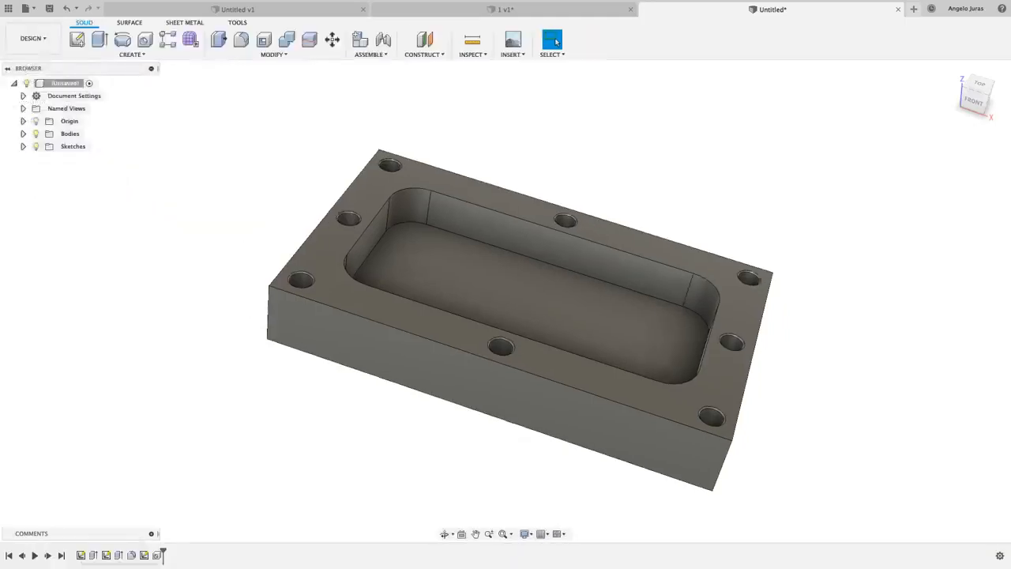
pyautogui.rightClick(81, 556)
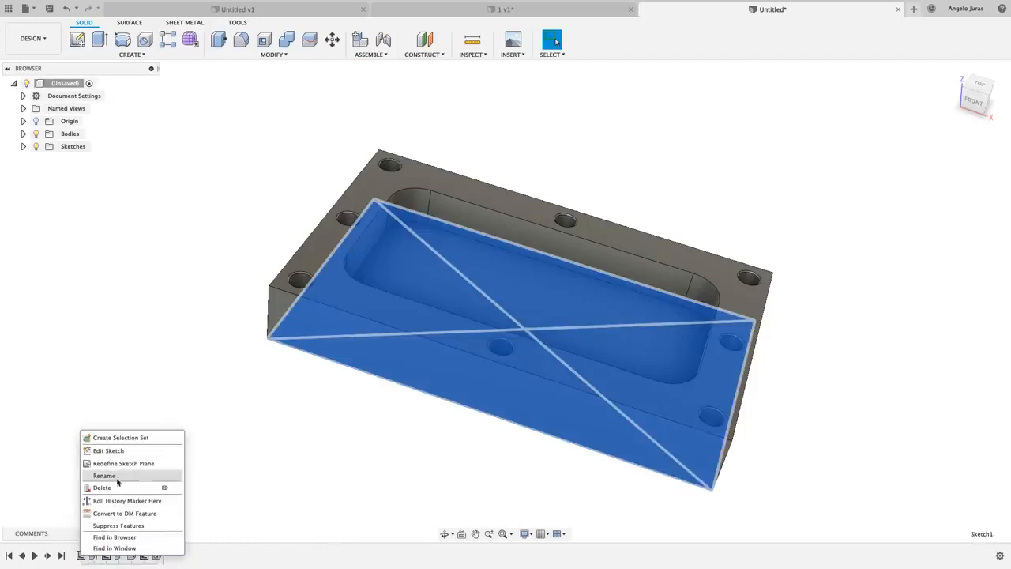
pyautogui.click(109, 451)
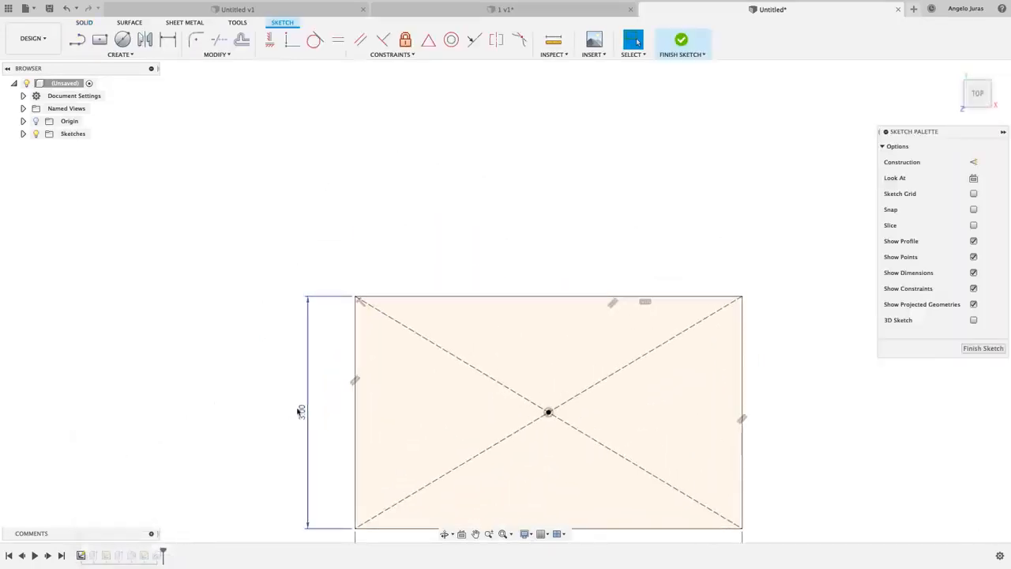
# Set both the height and the width of the base rectangle to 4 in and finish the sketch.
pyautogui.scroll(-2, 300, 410)
pyautogui.scroll(-2, 521, 281)
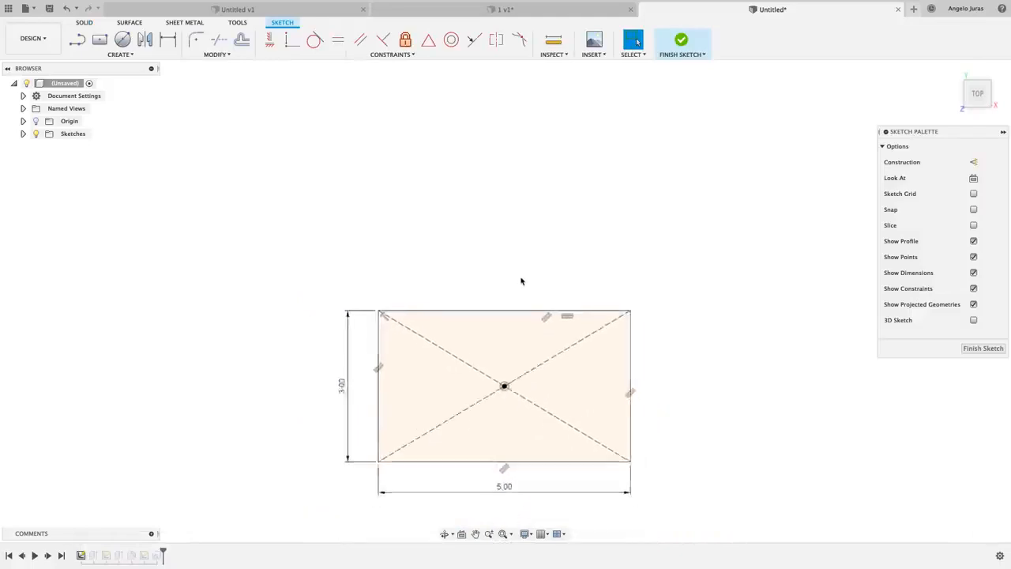
pyautogui.scroll(-1, 520, 281)
pyautogui.scroll(2, 582, 440)
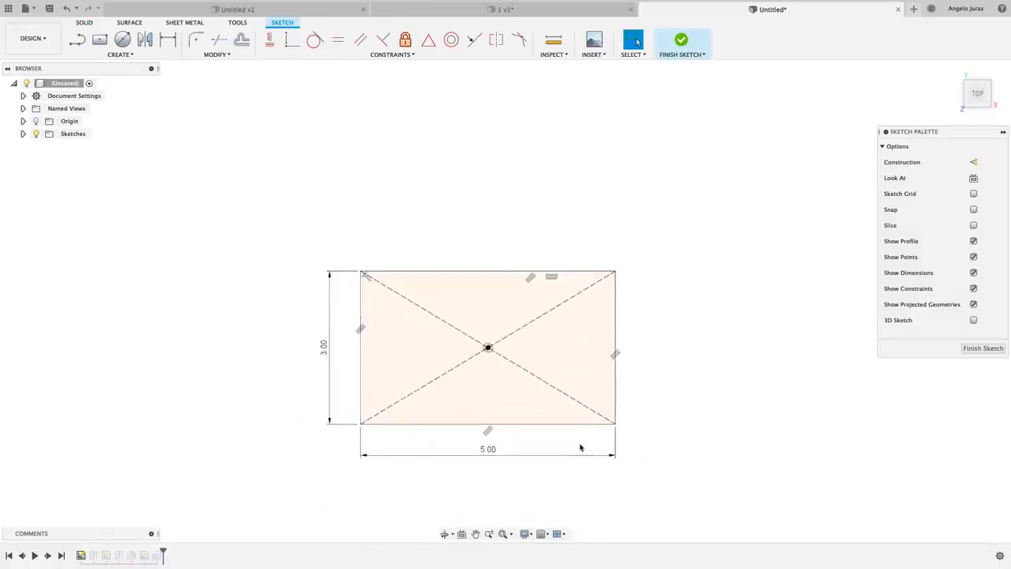
pyautogui.doubleClick(326, 353)
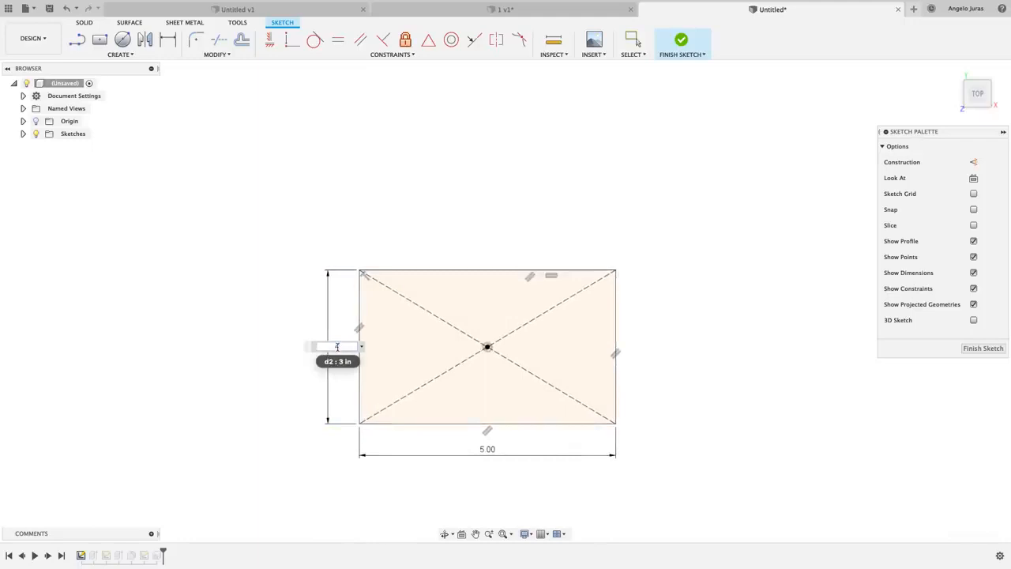
pyautogui.write('4')
pyautogui.press('Return')
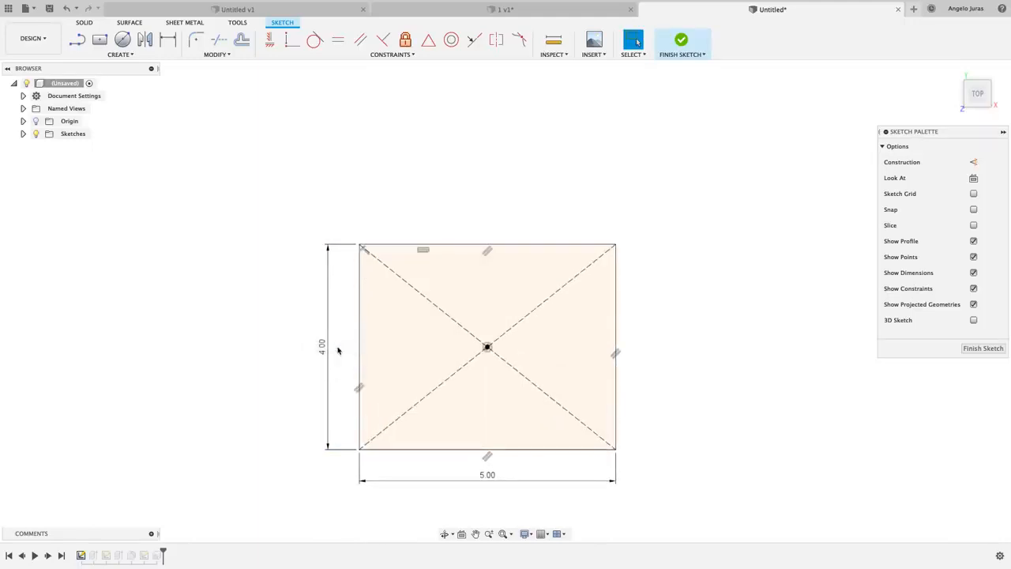
pyautogui.doubleClick(487, 477)
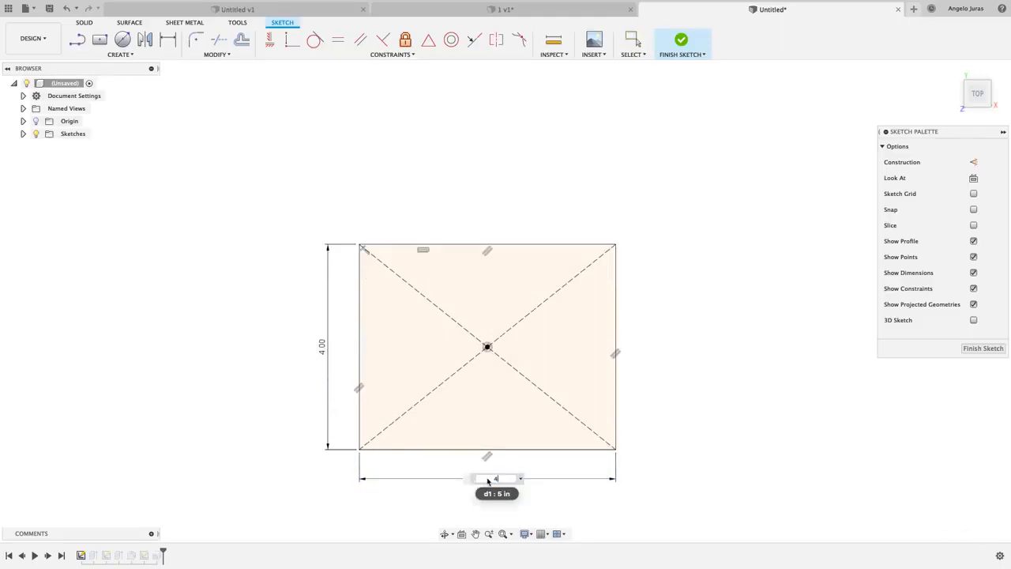
pyautogui.write('4')
pyautogui.press('Return')
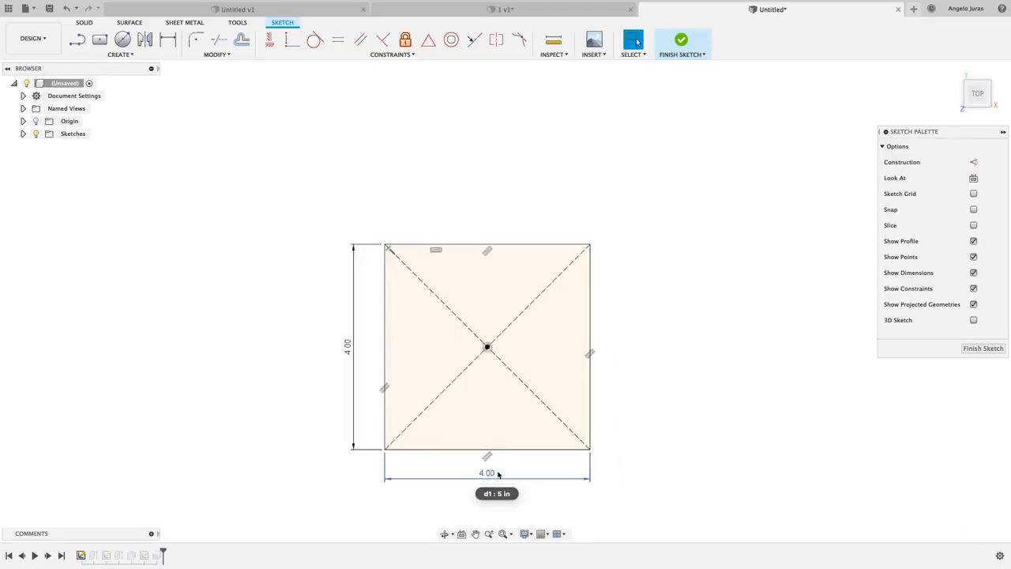
pyautogui.click(967, 349)
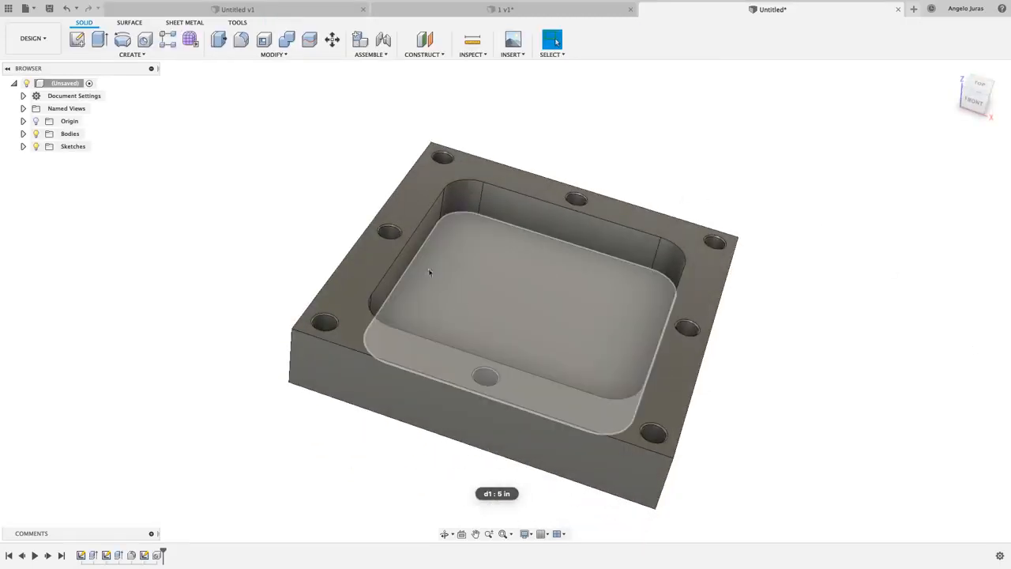
# Go back to the Manufacture workspace and regenerate every Setup1 toolpath for the 4 by 4 in plate.
pyautogui.click(31, 37)
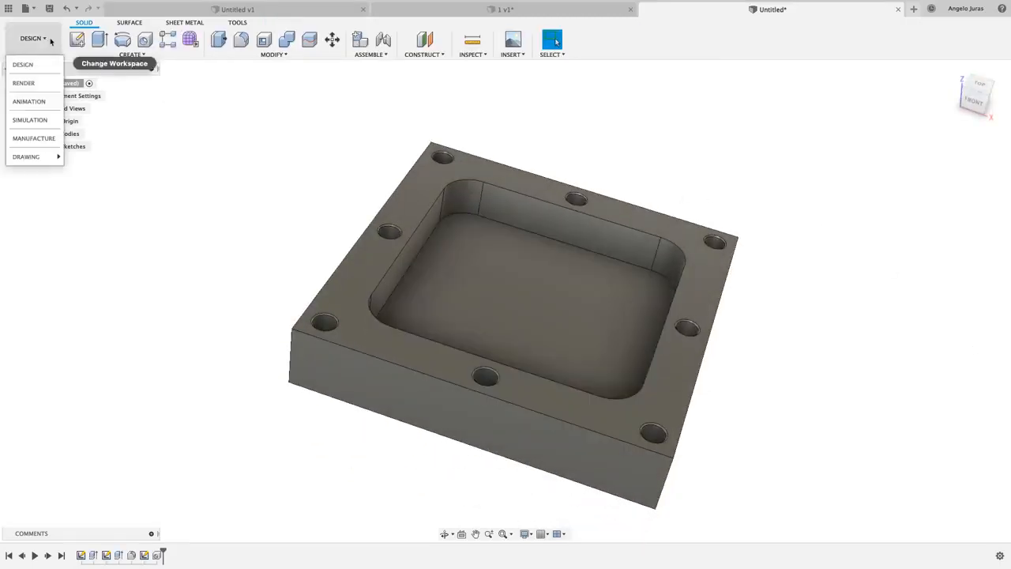
pyautogui.click(37, 139)
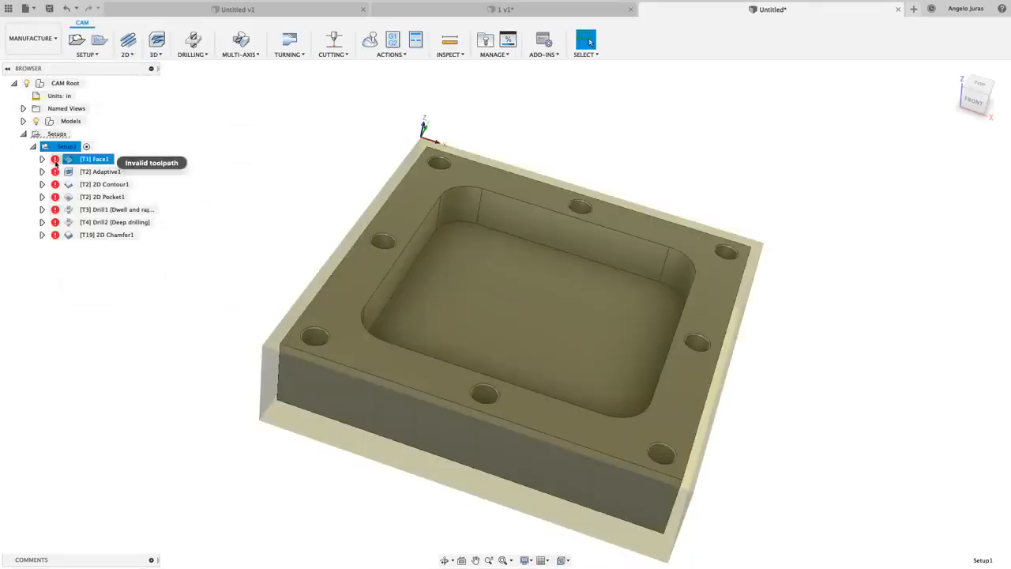
pyautogui.rightClick(64, 148)
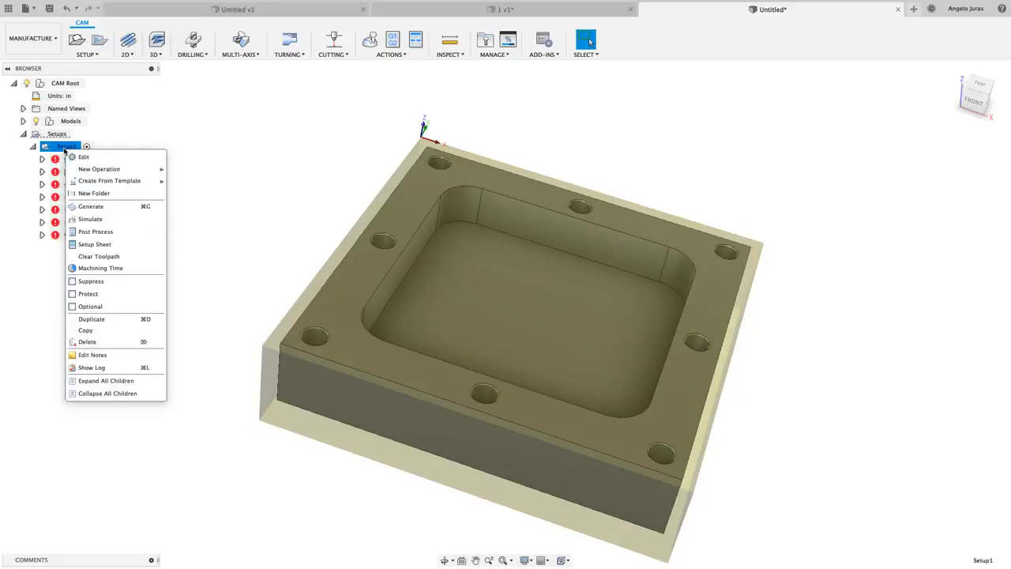
pyautogui.click(98, 207)
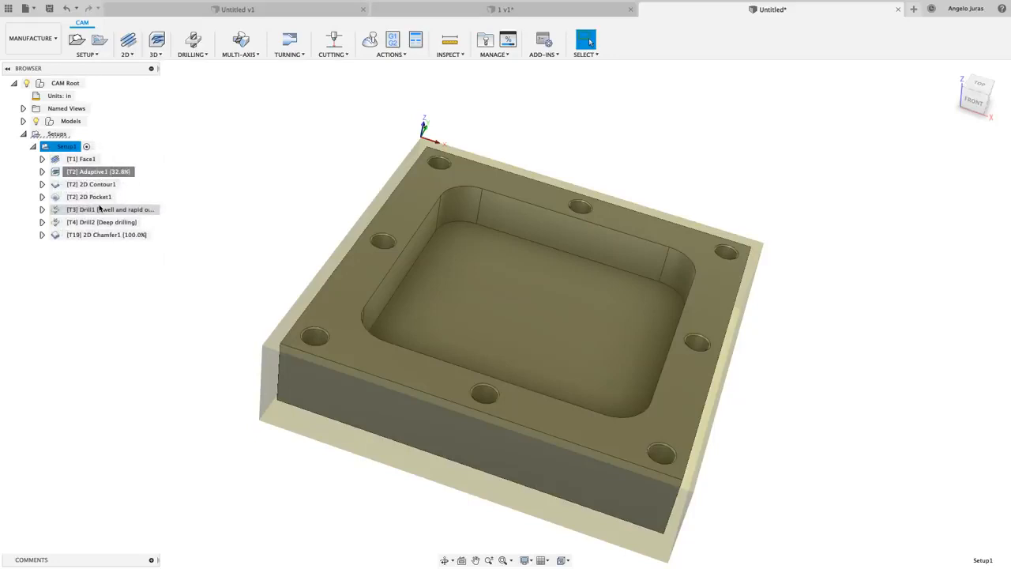
# Review the regenerated toolpath of each operation in Setup1, from Face1 through 2D Chamfer1.
pyautogui.click(85, 160)
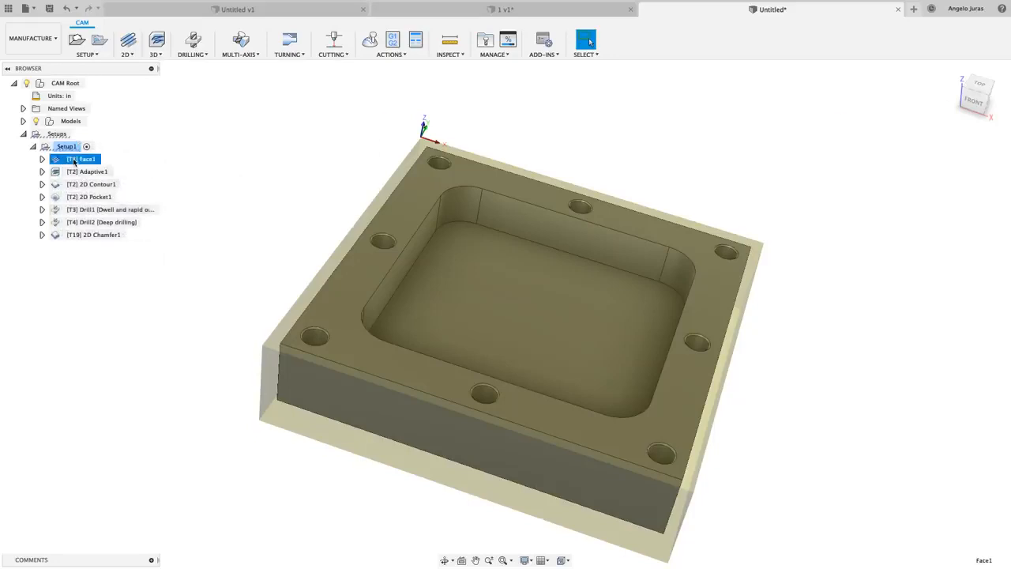
pyautogui.click(86, 173)
pyautogui.click(89, 185)
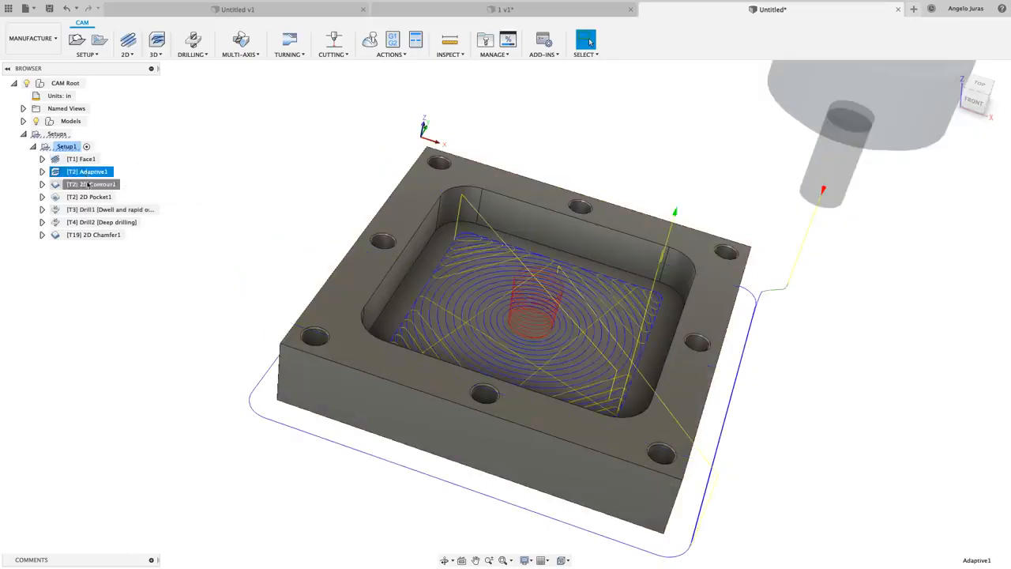
pyautogui.click(91, 198)
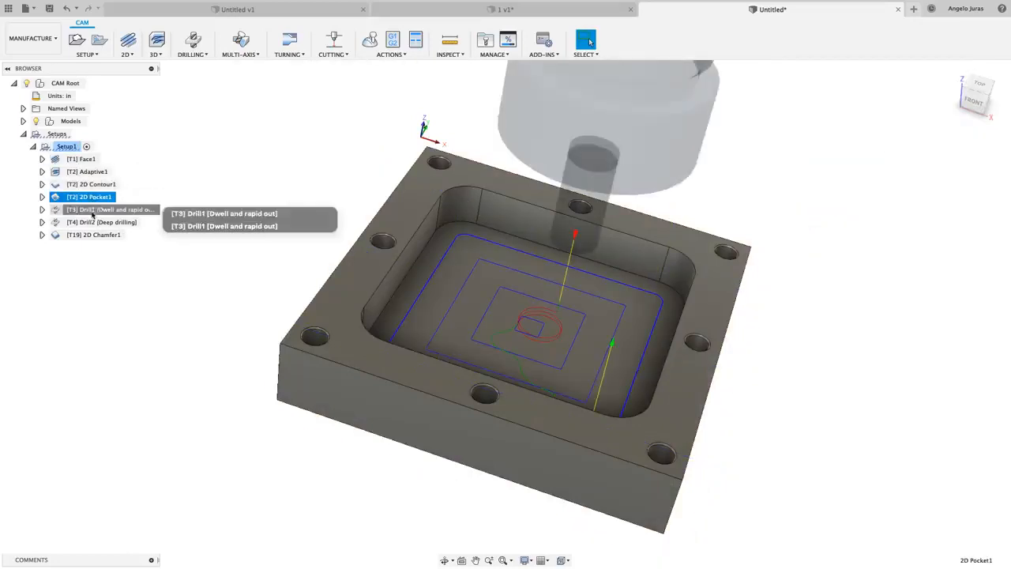
pyautogui.click(93, 210)
pyautogui.click(94, 223)
pyautogui.click(95, 235)
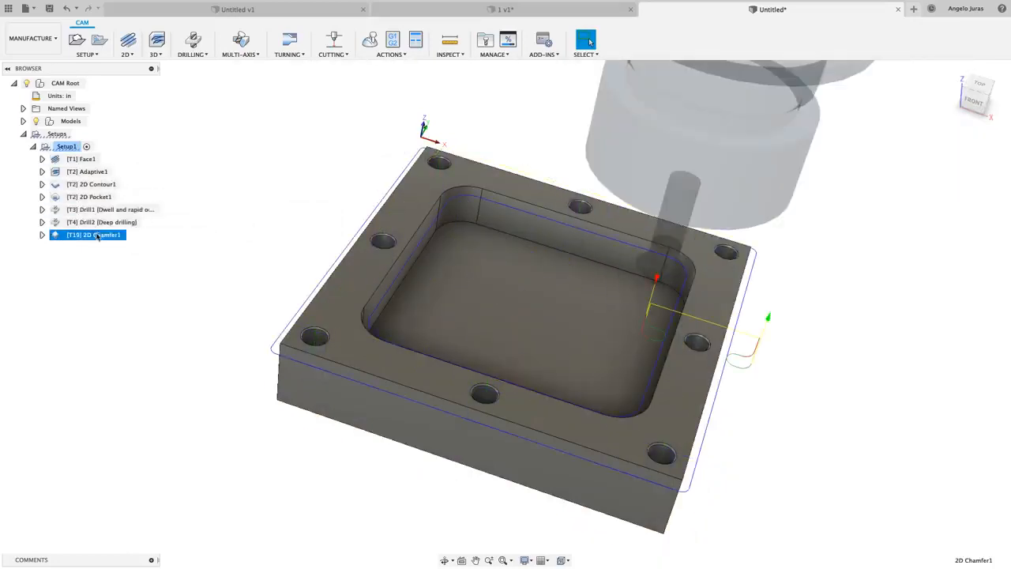
pyautogui.rightClick(69, 148)
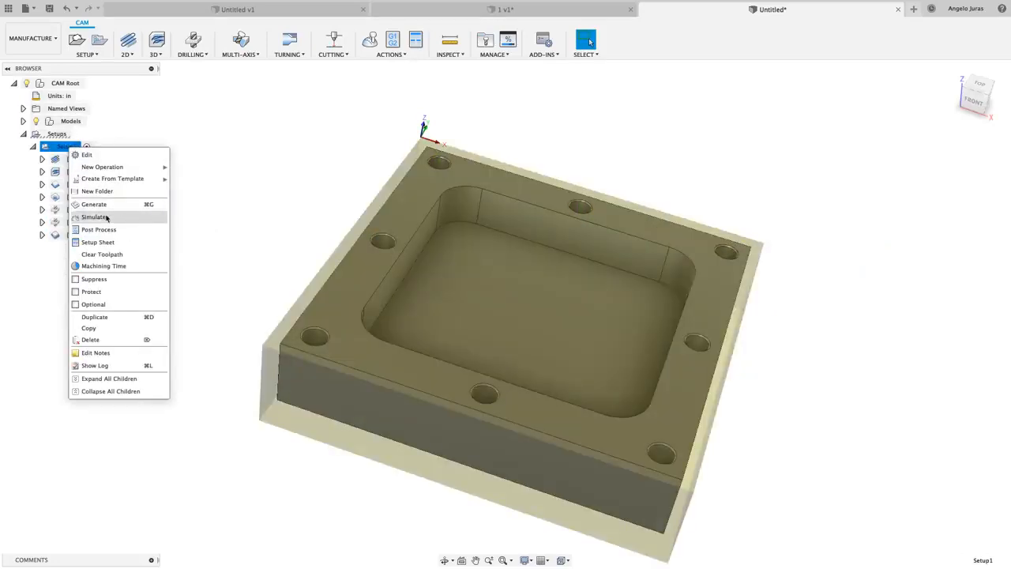
pyautogui.click(95, 216)
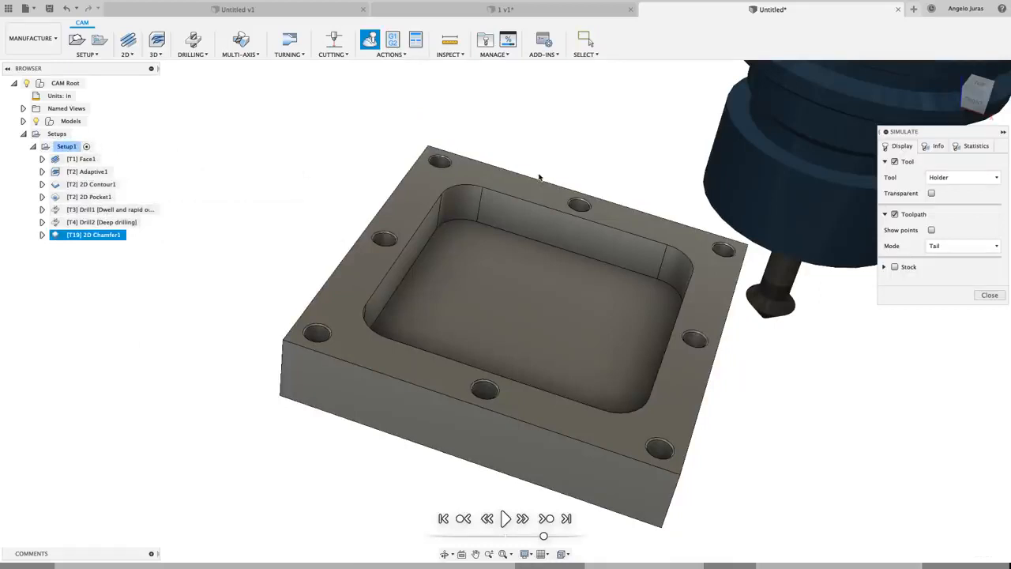
pyautogui.click(988, 295)
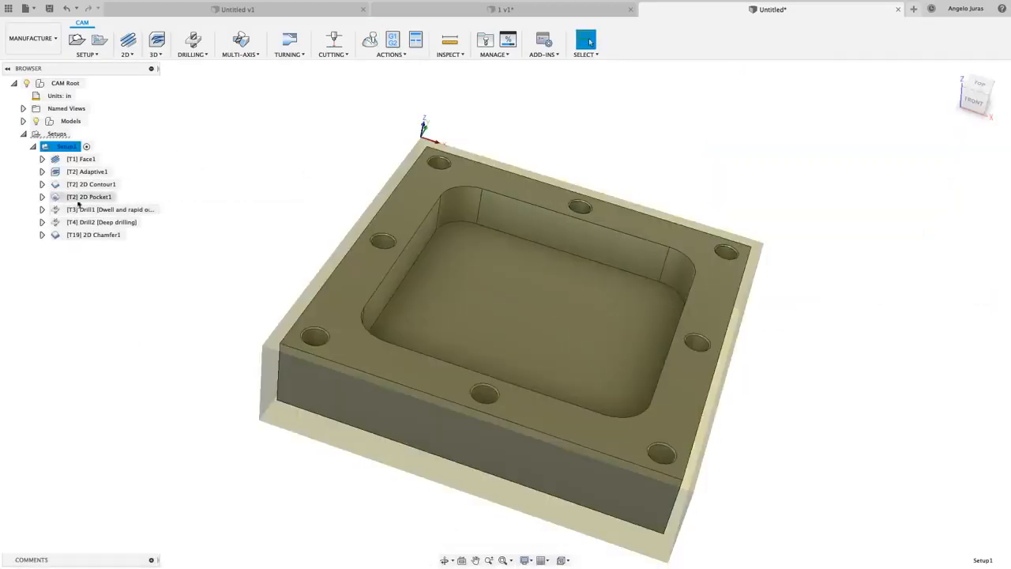
# Open the machining simulation for Setup1 and play it starting from the Face1 operation.
pyautogui.rightClick(62, 148)
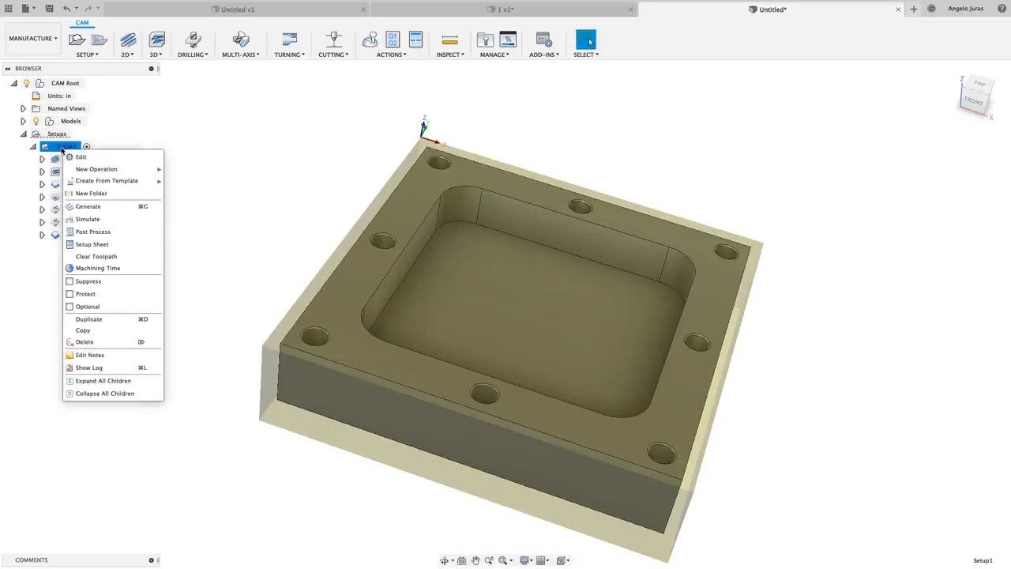
pyautogui.click(87, 219)
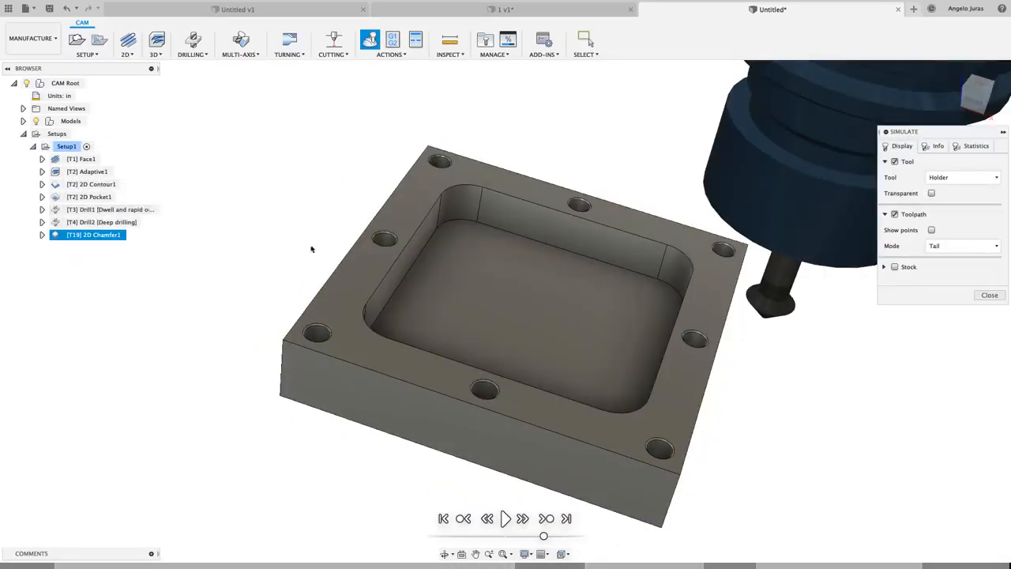
pyautogui.click(72, 161)
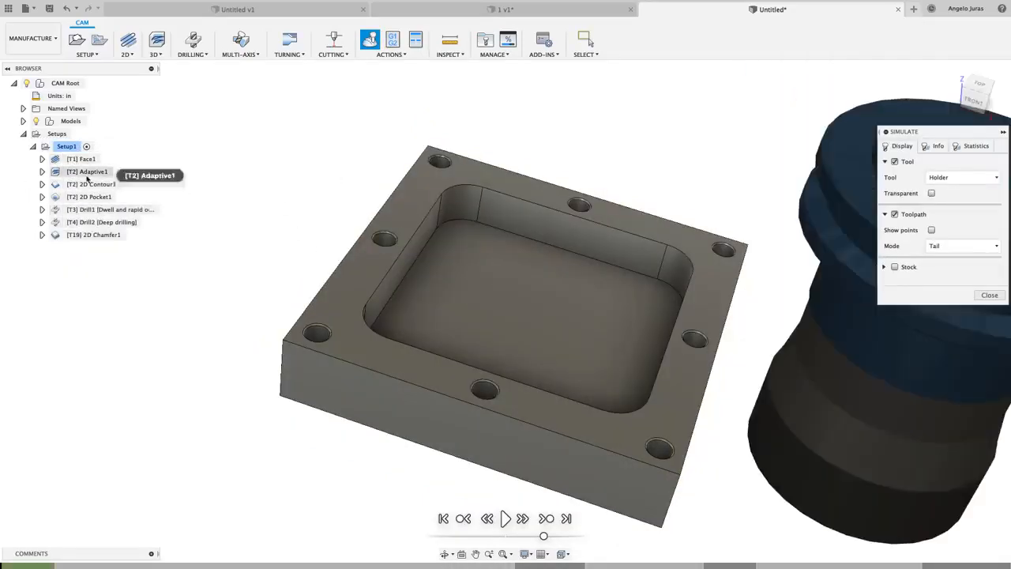
pyautogui.click(505, 518)
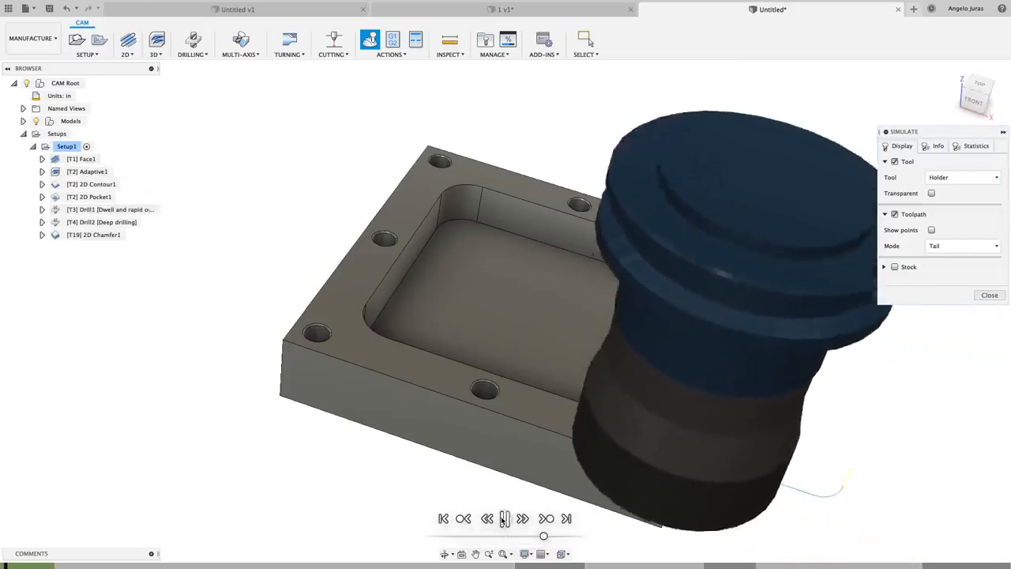
# Show the stock in the simulation, reverse the playback speed, and set it to fast forward playback.
pyautogui.click(894, 268)
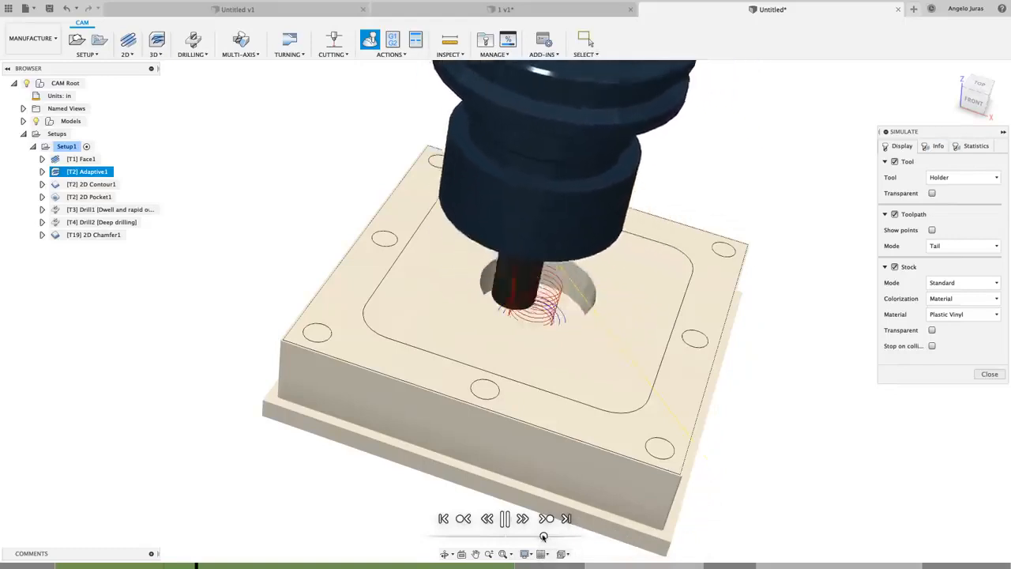
pyautogui.moveTo(544, 536); pyautogui.dragTo(485, 539)
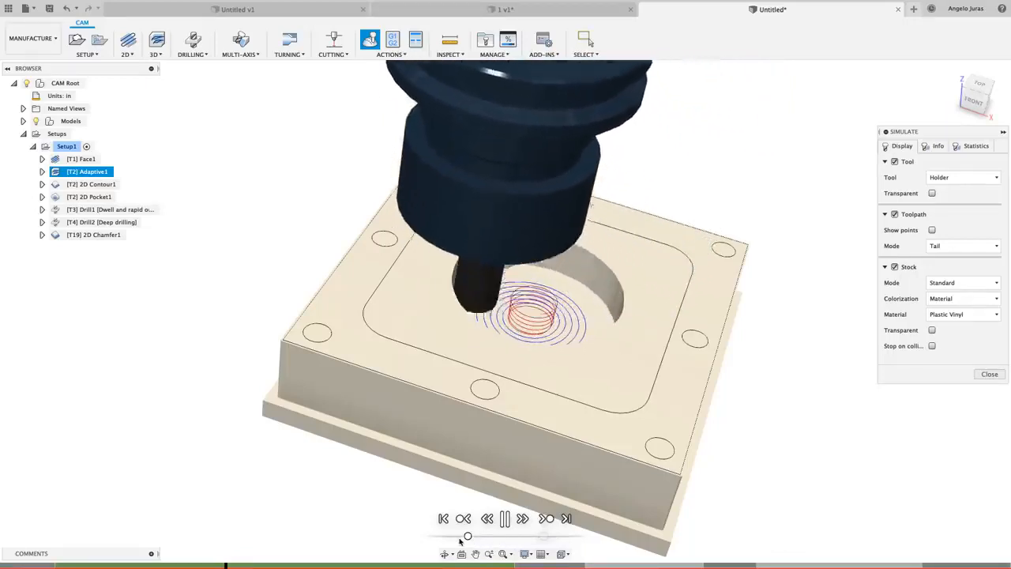
pyautogui.moveTo(515, 540); pyautogui.dragTo(563, 539)
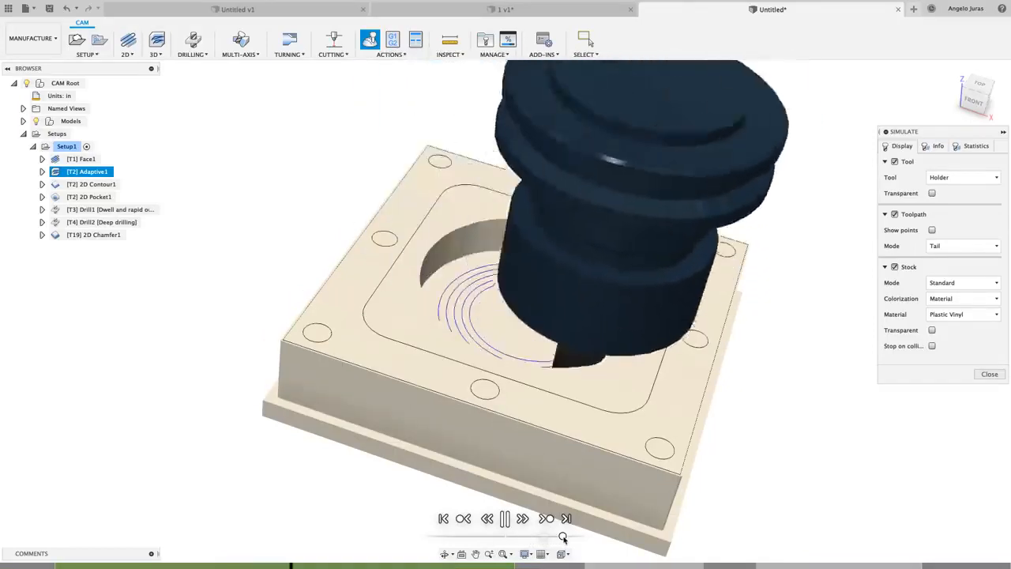
# Make the simulated stock transparent and set the toolpath display mode to All toolpath.
pyautogui.click(932, 330)
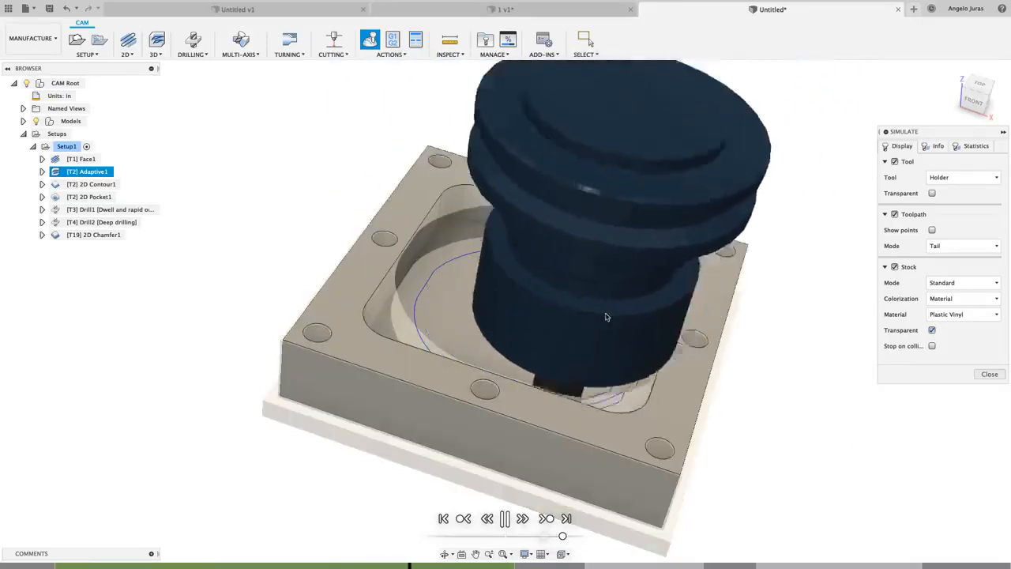
pyautogui.click(993, 248)
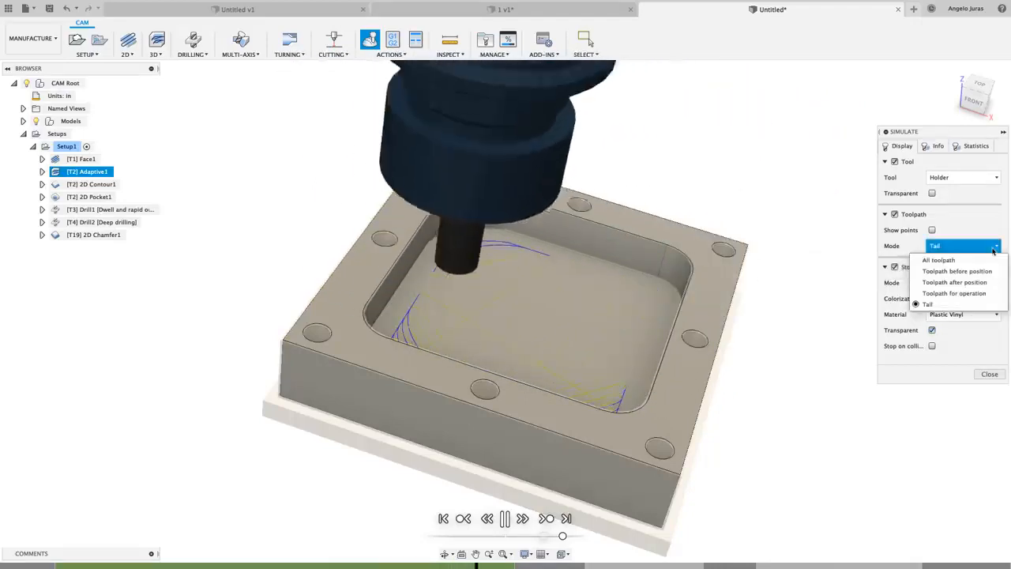
pyautogui.click(952, 260)
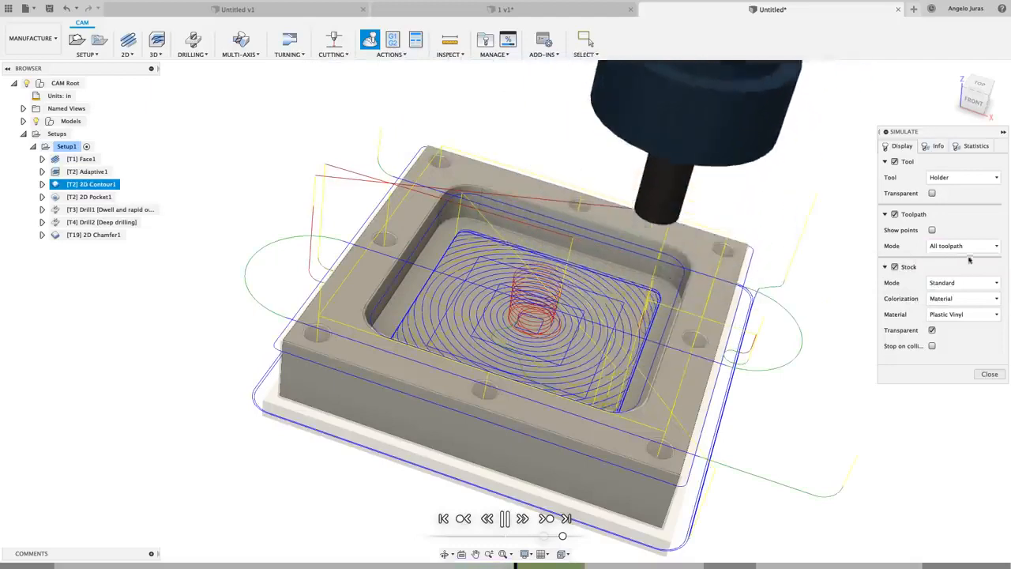
# Set the toolpath display mode to Tail, let the simulation play through 2D Chamfer1, and close the simulation.
pyautogui.click(959, 246)
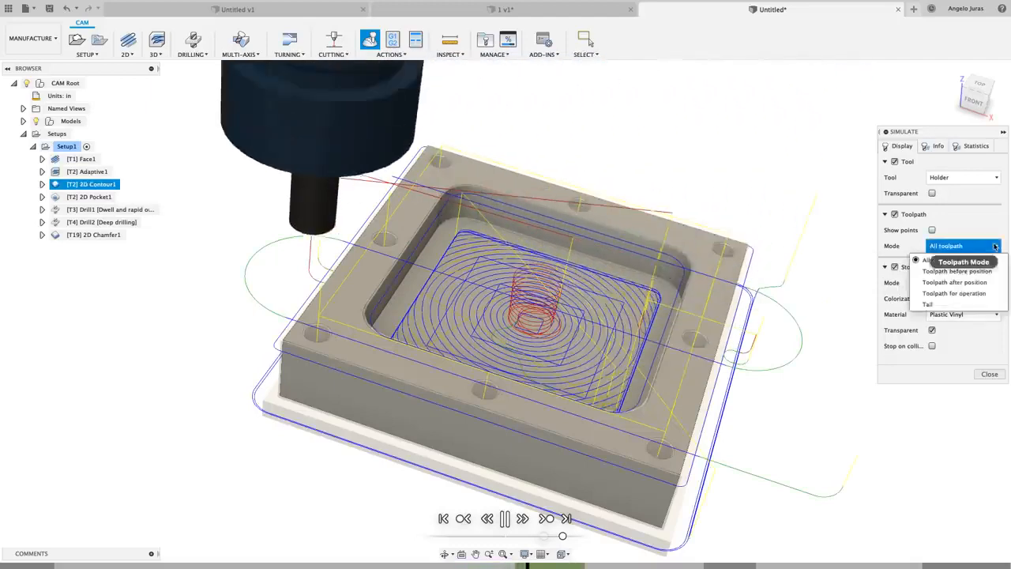
pyautogui.click(954, 304)
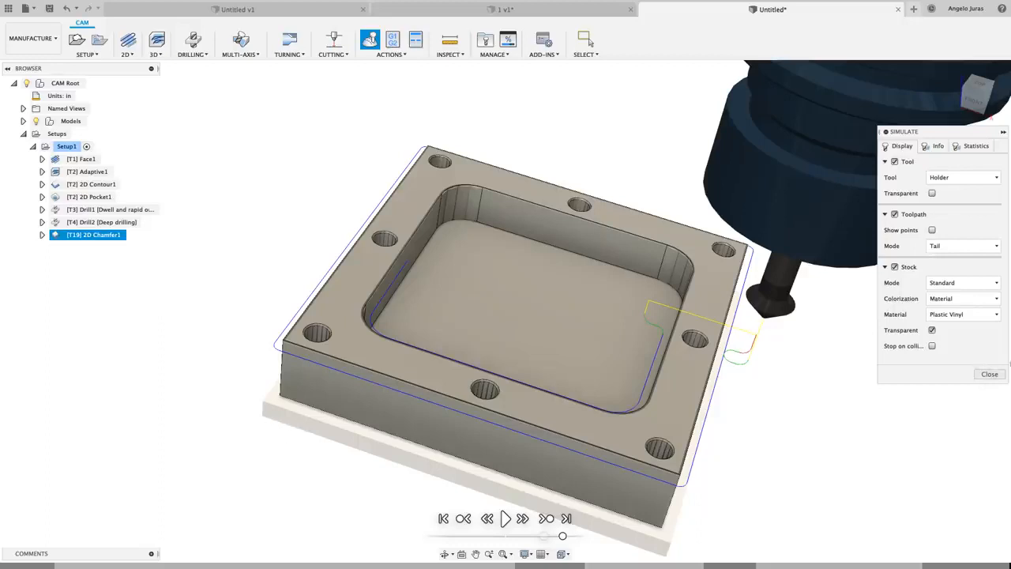
pyautogui.click(988, 374)
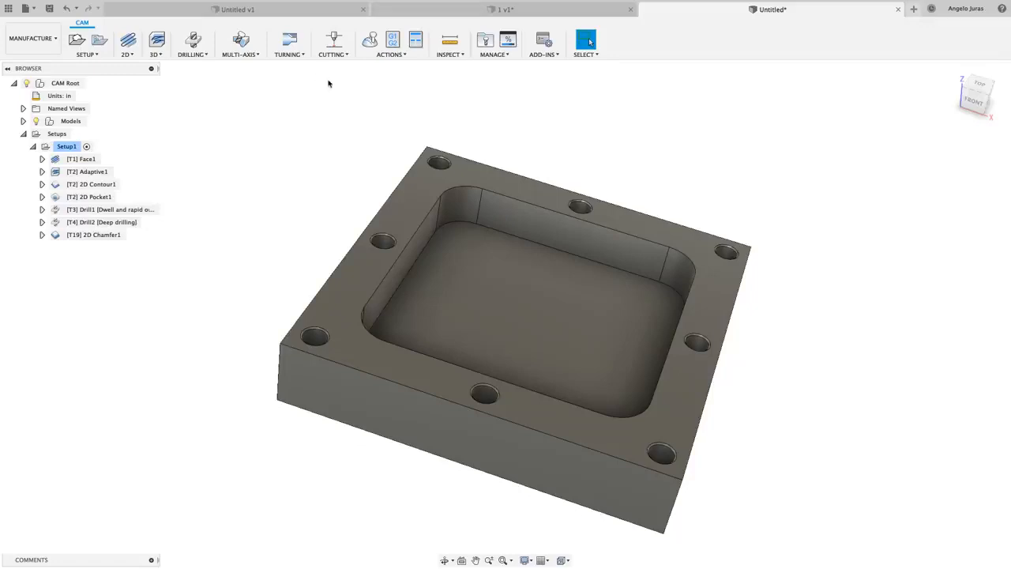
# Start post processing Setup1 with My Cloud Posts as the source and Generic HAAS as the post processor.
pyautogui.click(396, 39)
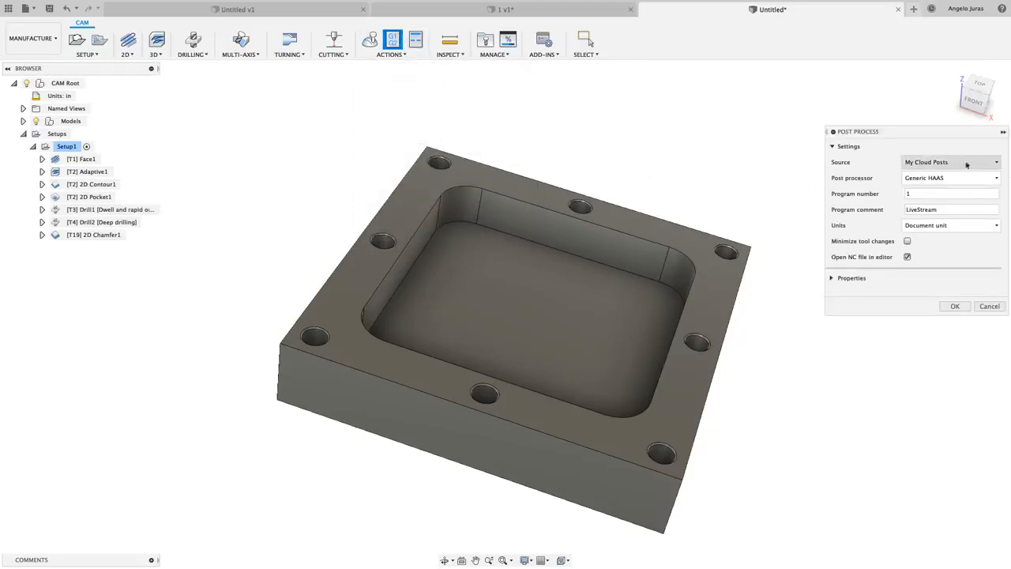
pyautogui.click(997, 163)
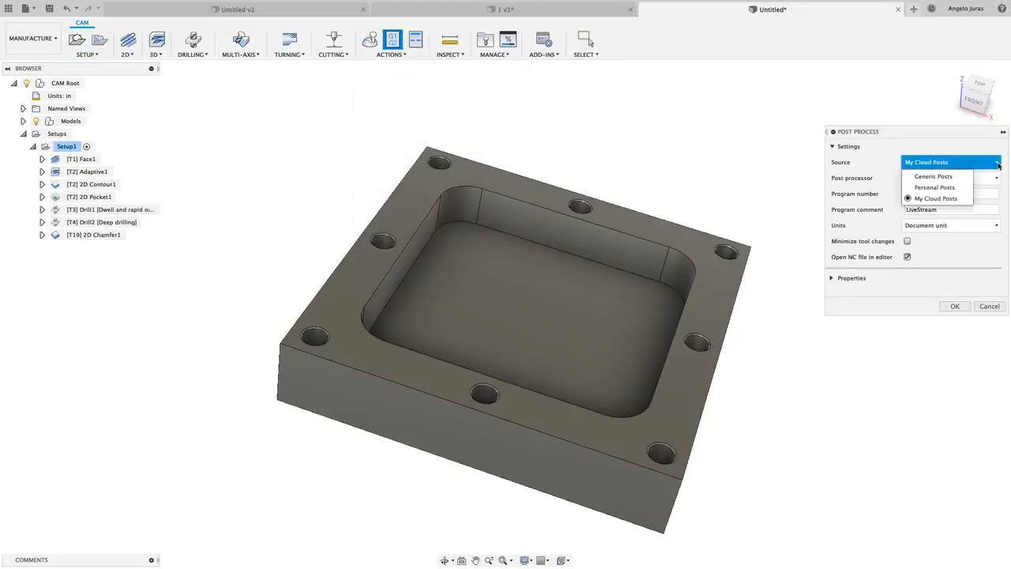
pyautogui.click(935, 198)
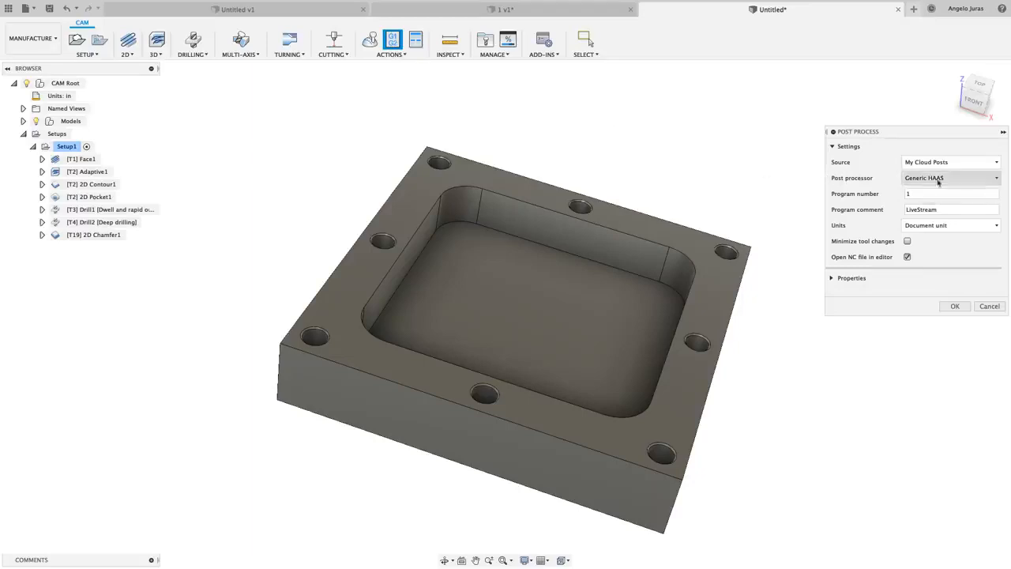
pyautogui.moveTo(927, 182)
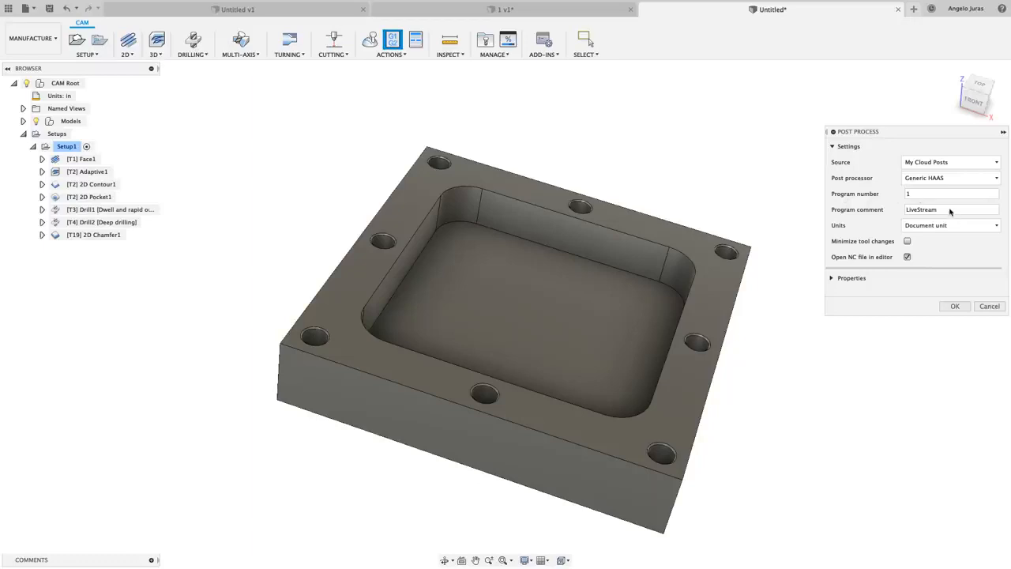
# Post the program and save the NC file as 1.nc in the nc folder, replacing the existing file.
pyautogui.click(954, 306)
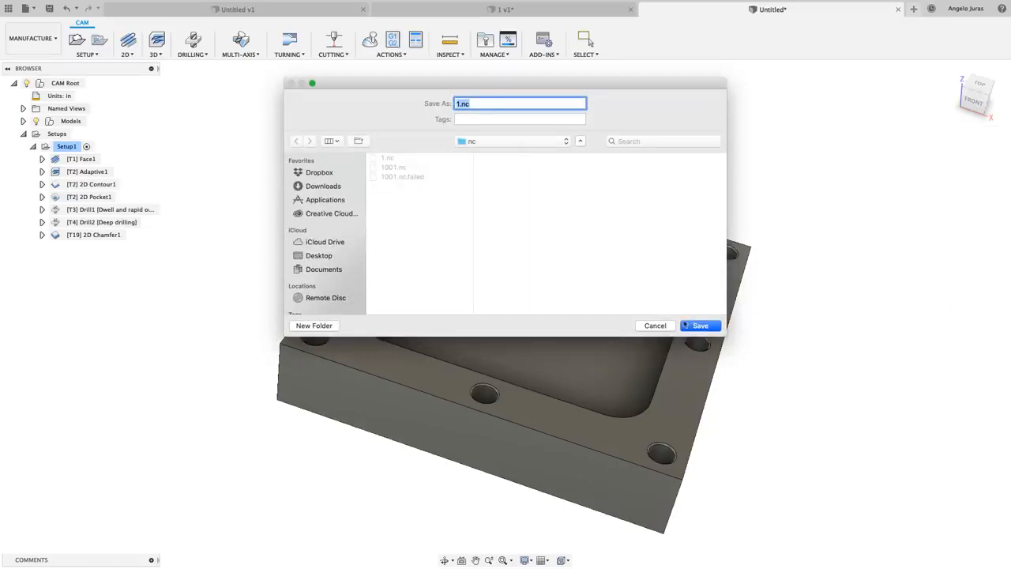
pyautogui.click(700, 330)
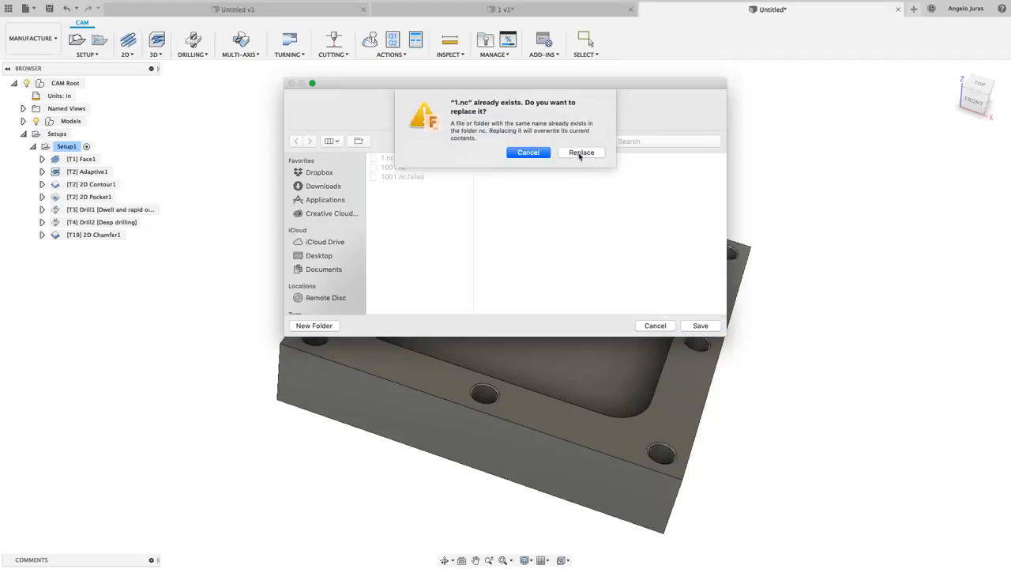
pyautogui.click(579, 156)
# Look through the posted 1.nc code in Brackets and highlight the LiveStream program comment in its header.
pyautogui.scroll(-10, 578, 153)
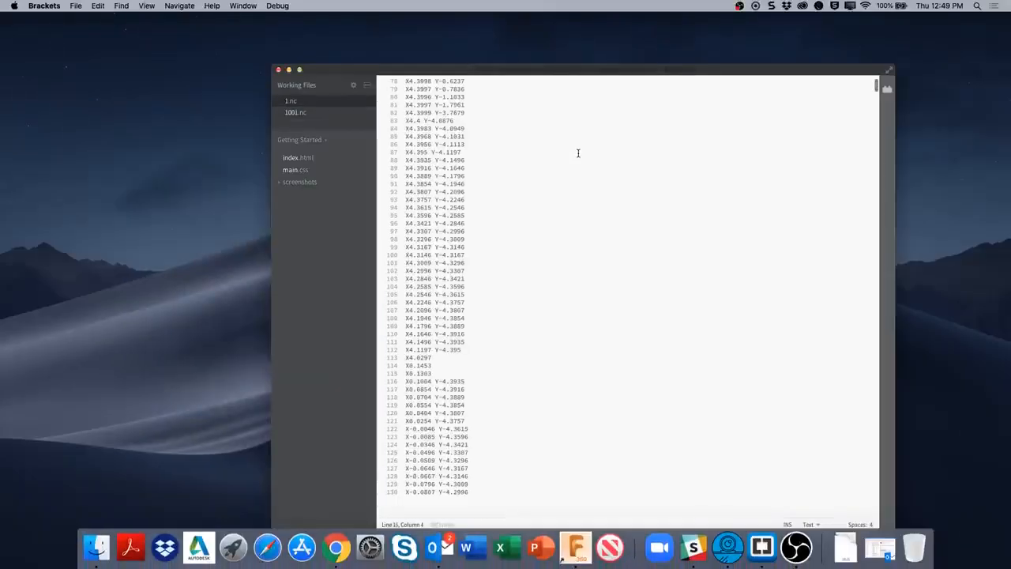
pyautogui.scroll(10, 663, 316)
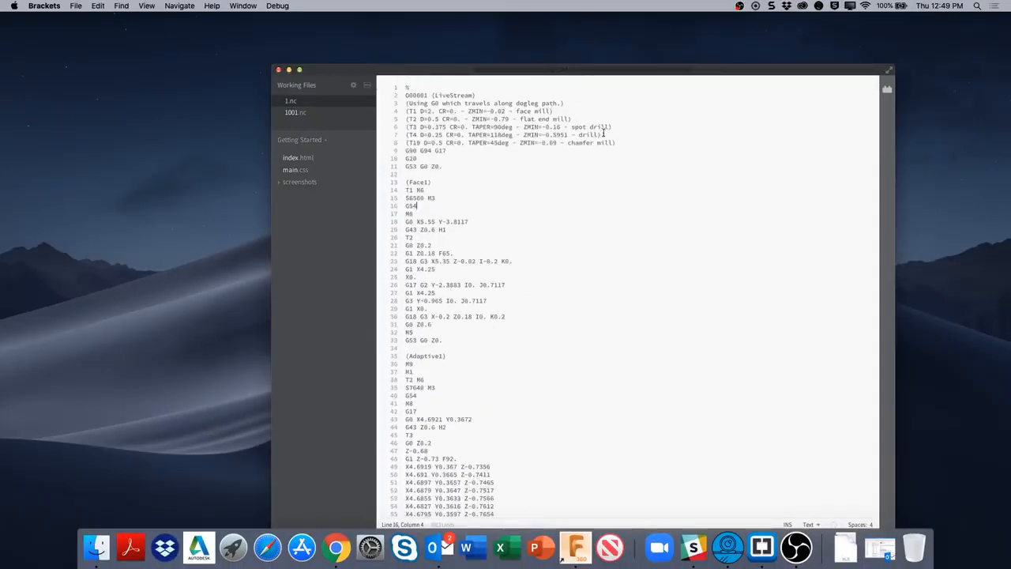
pyautogui.moveTo(432, 95); pyautogui.dragTo(476, 95)
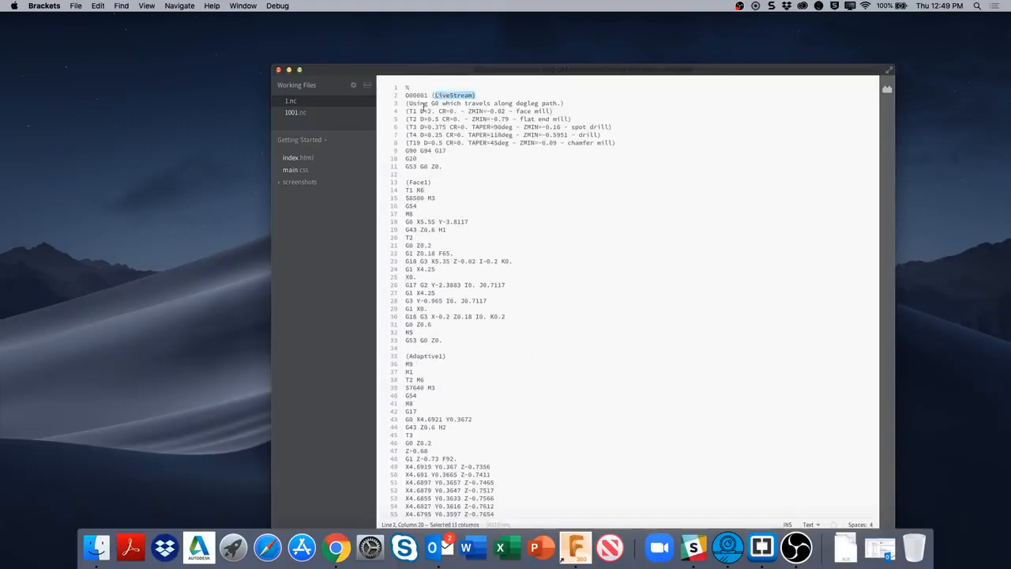